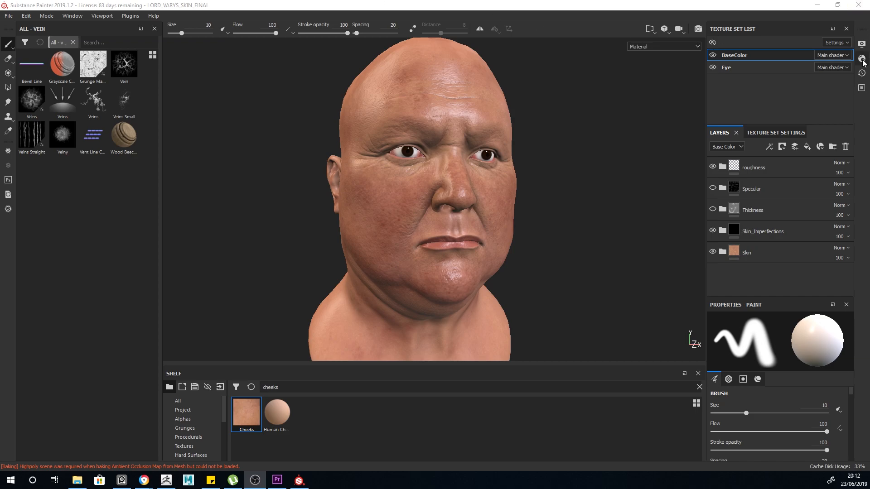
- Check the main shader's settings and choose Studio 03 as the environment map in the display settings
click(862, 59)
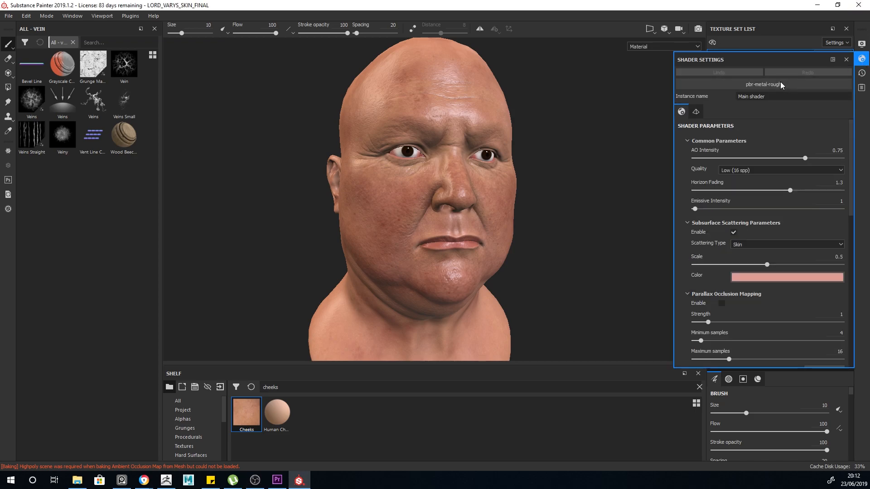
click(862, 44)
click(787, 118)
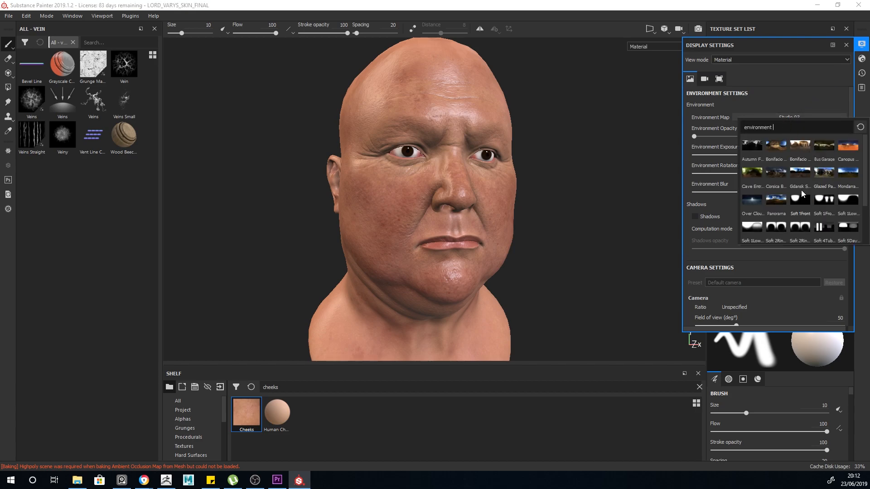
key(Escape)
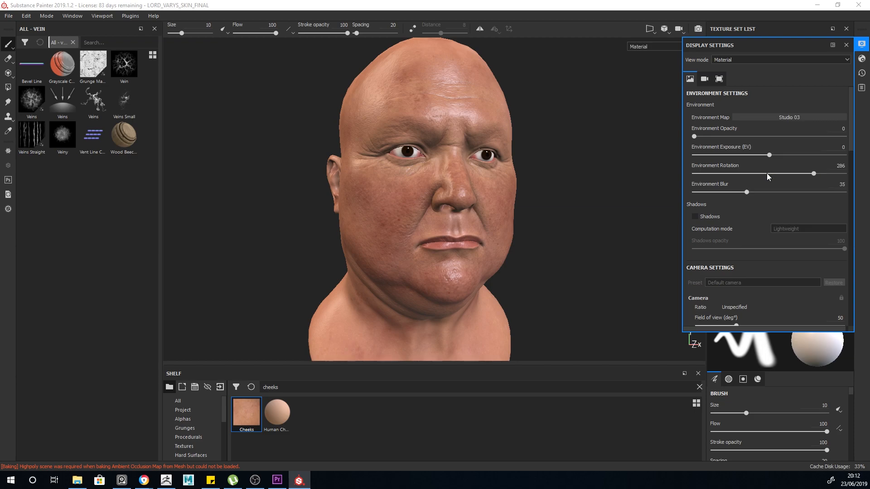
click(771, 117)
scroll(806, 179, down, 3)
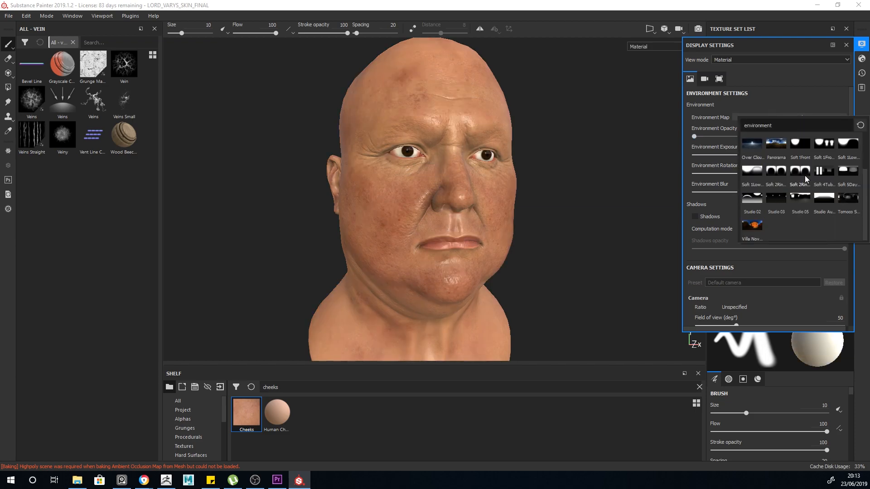
click(780, 200)
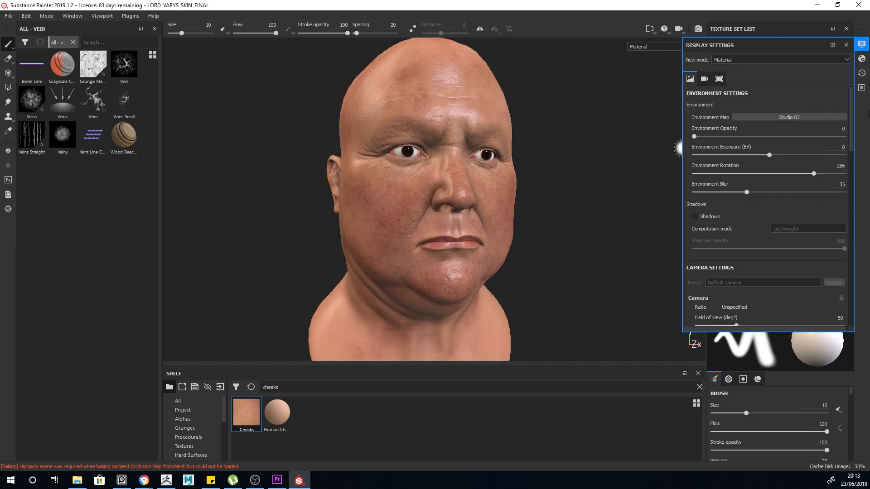
- Try the Canopus Ground and Cave Entry Forest environment maps on the head
click(822, 120)
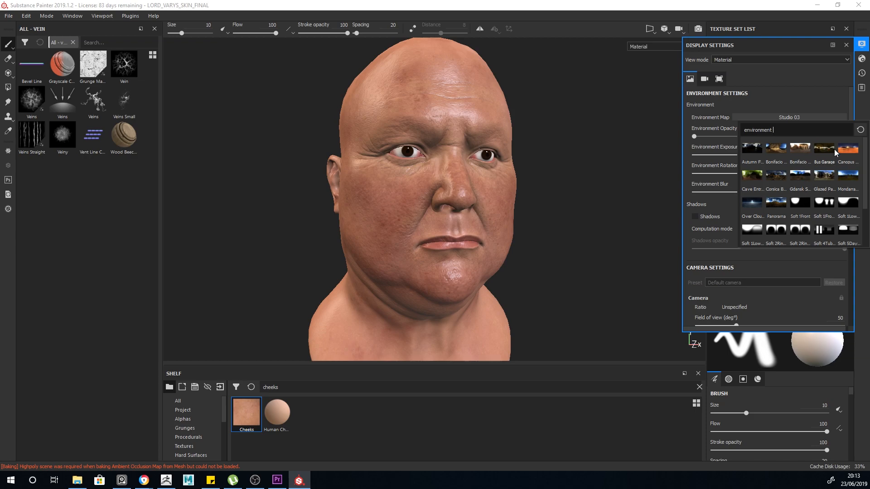
mouse_move(851, 152)
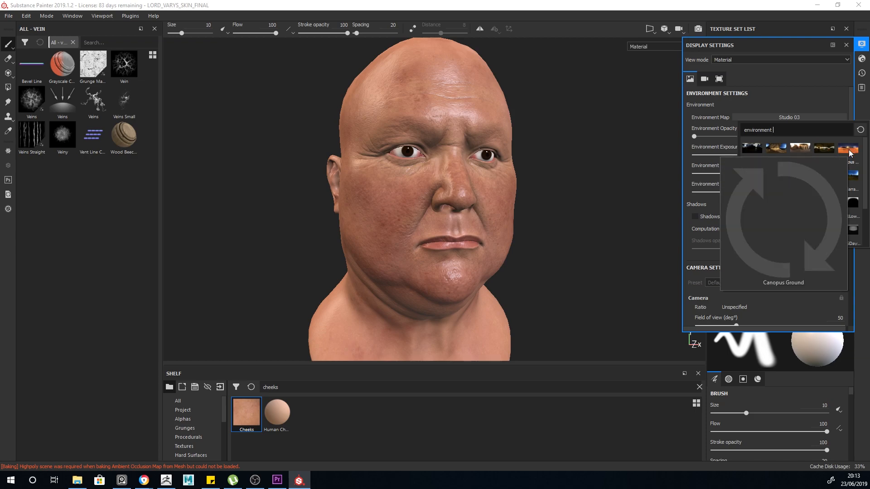
click(849, 150)
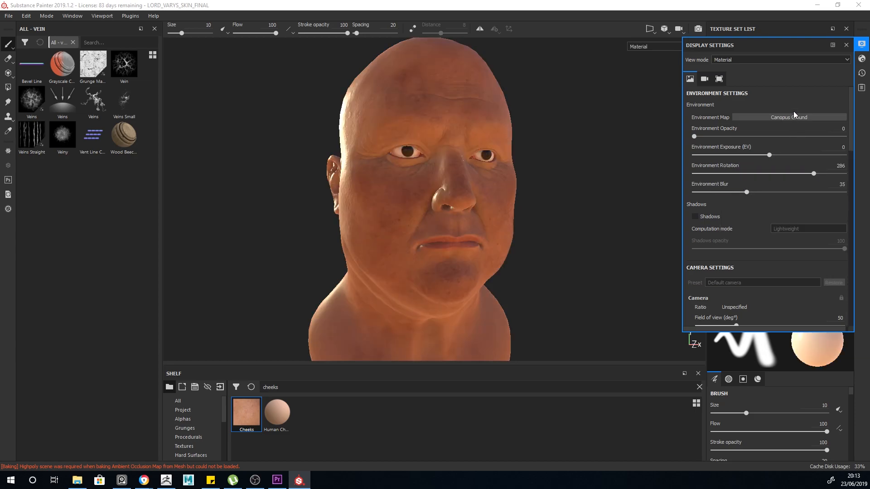
click(790, 118)
click(753, 168)
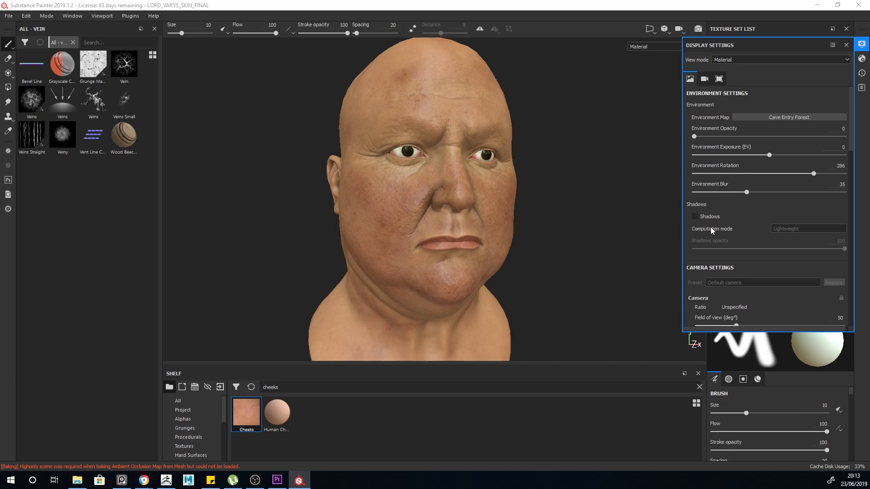
- Set the environment map back to Studio 03 and close the display settings
click(797, 118)
scroll(818, 200, down, 2)
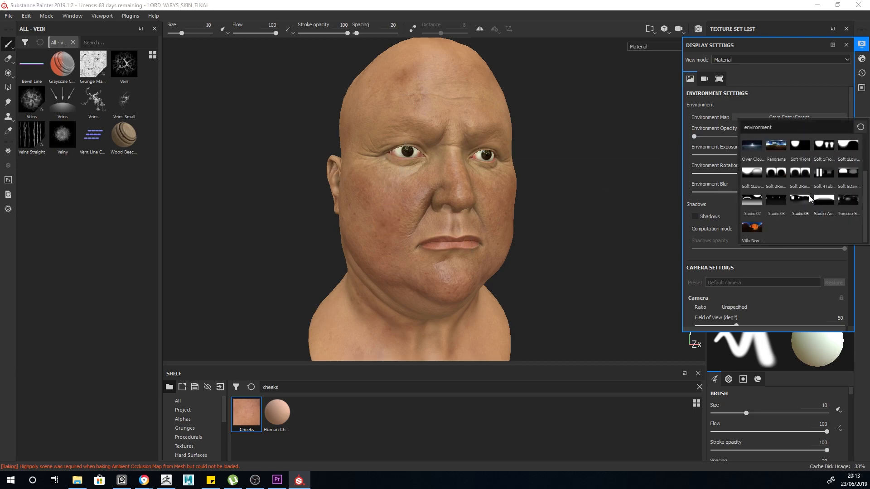
click(776, 200)
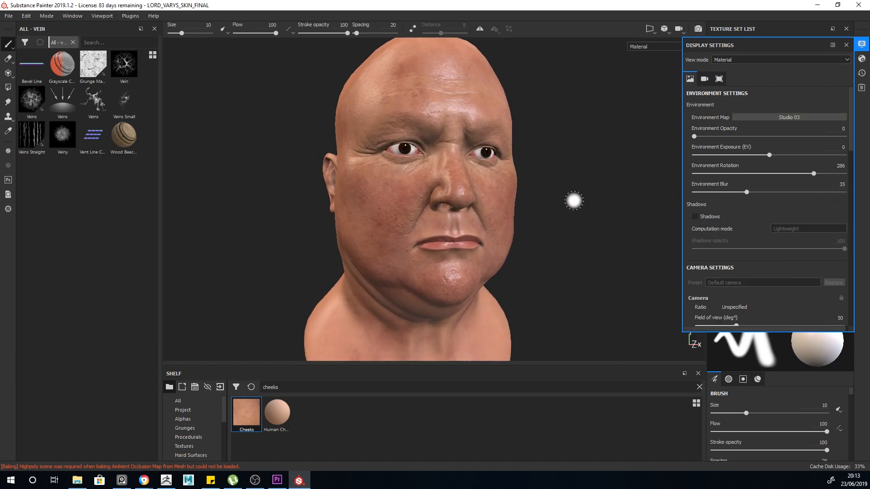
click(846, 45)
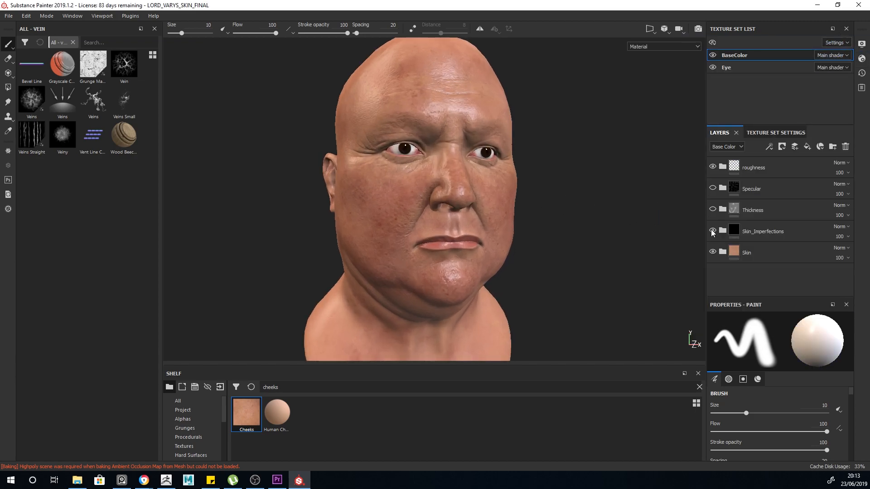
- Hide the Skin_Imperfections folder and, inside the Skin folder, the layers from Tan_ColorCC_Var down to dark_pore_var_msk
click(725, 254)
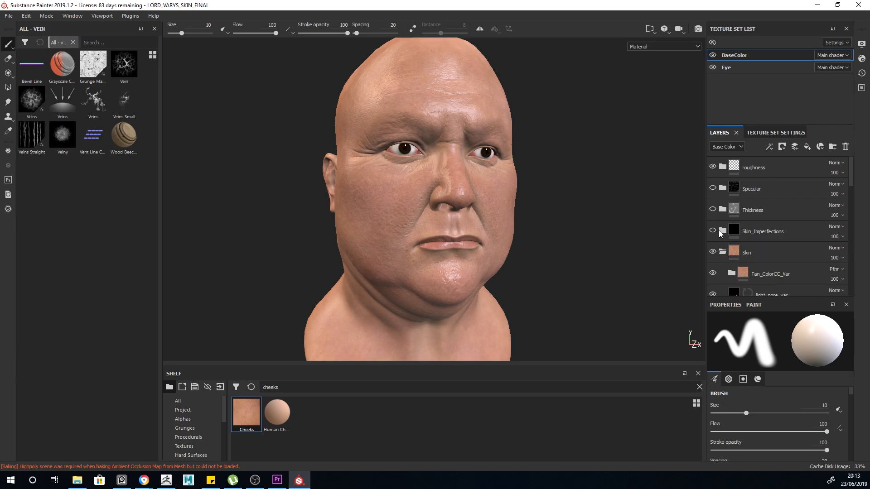
click(730, 254)
scroll(716, 276, down, 3)
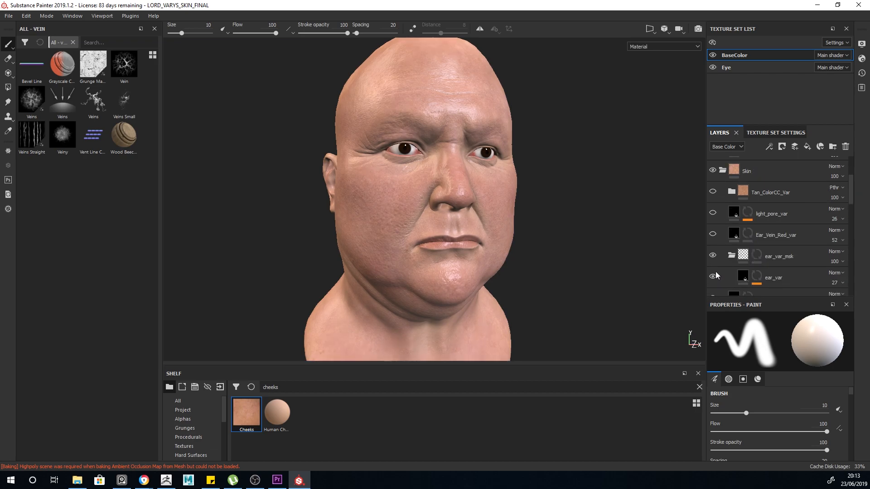
scroll(730, 278, down, 2)
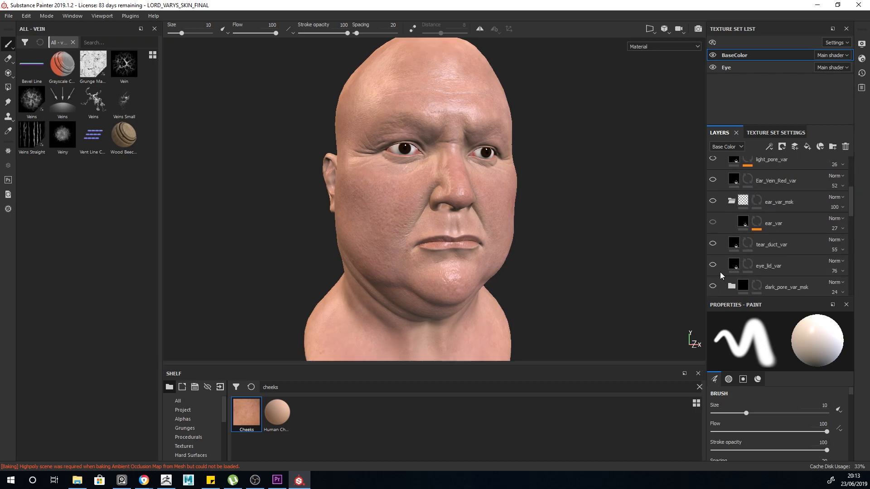
- Hide the vein_red_var, dry_lip_var_msk and lip_darker_var_msk layers in the Skin folder
scroll(725, 263, down, 3)
click(712, 220)
click(714, 263)
scroll(719, 256, down, 1)
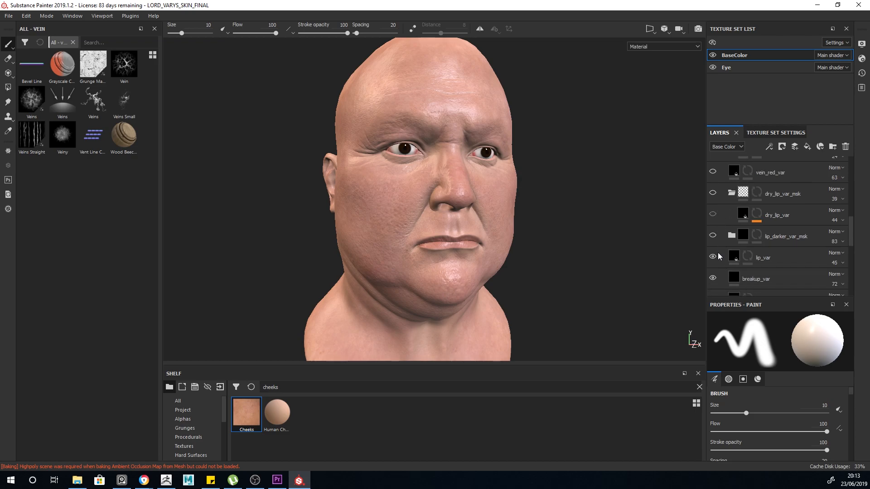
- Hide the Skin folder's layers from lip_var down to curv_var_msk
scroll(718, 244, down, 3)
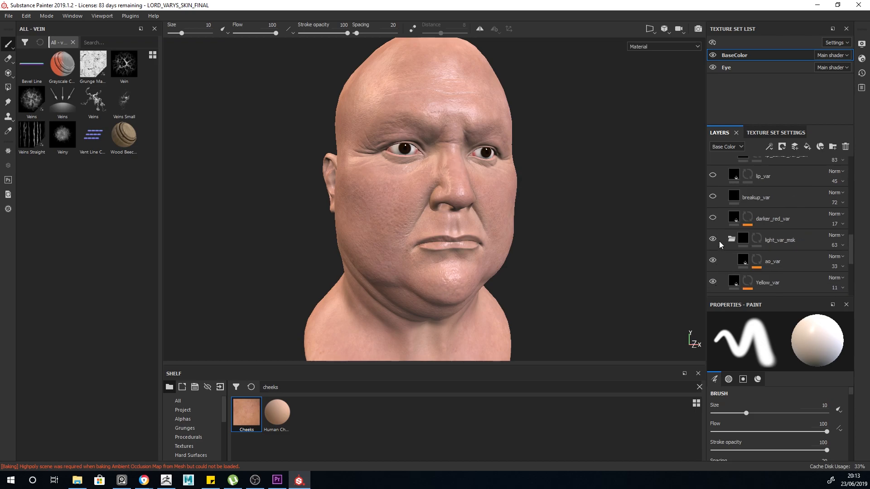
click(712, 283)
scroll(723, 239, down, 2)
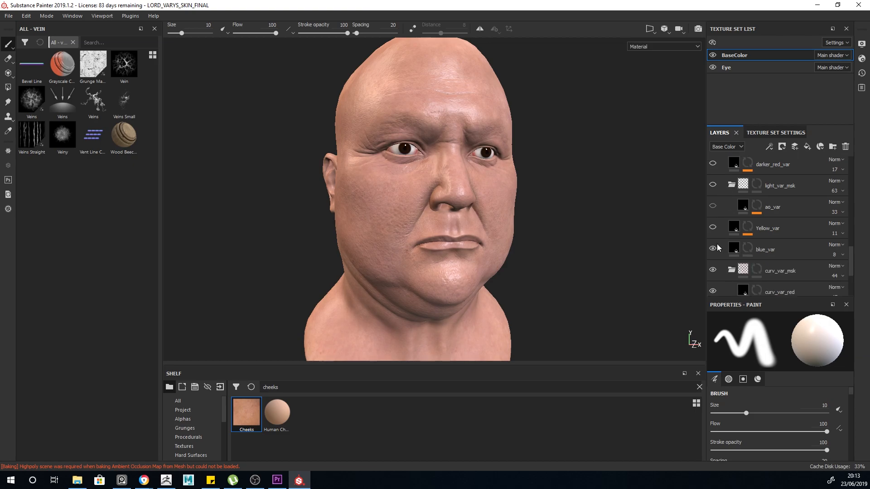
scroll(720, 257, down, 3)
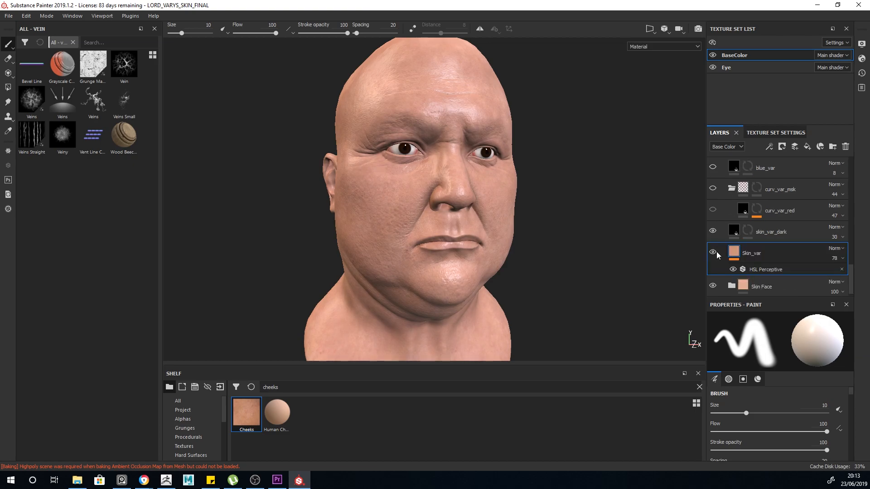
- Hide the Skin_var layer and select the Skin Face folder beneath it
click(712, 286)
click(713, 286)
click(776, 290)
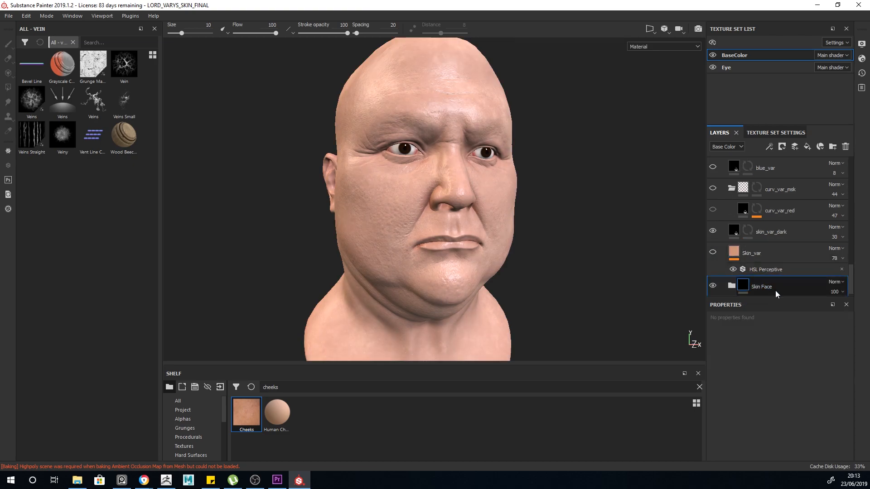
- Show only the Base Color channel on the head and hide the skin_var_dark layer
key(c)
key(c)
key(c)
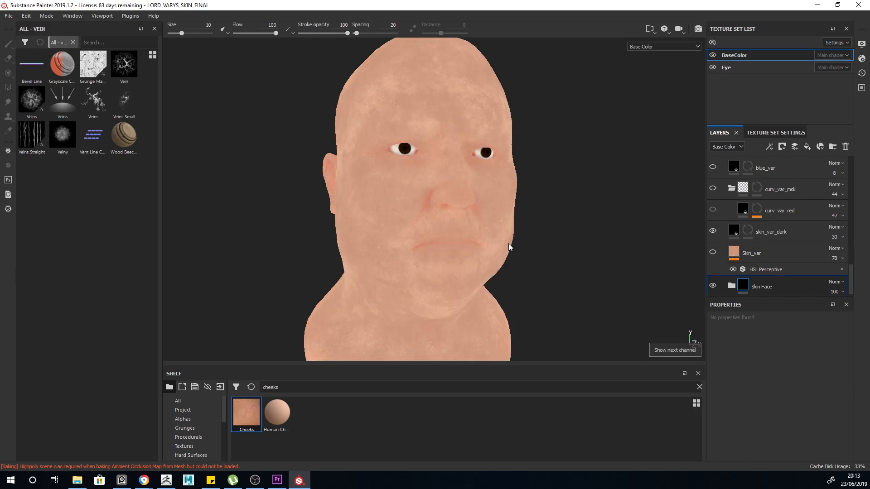
key(c)
click(713, 232)
alt+drag(466, 224, 522, 223)
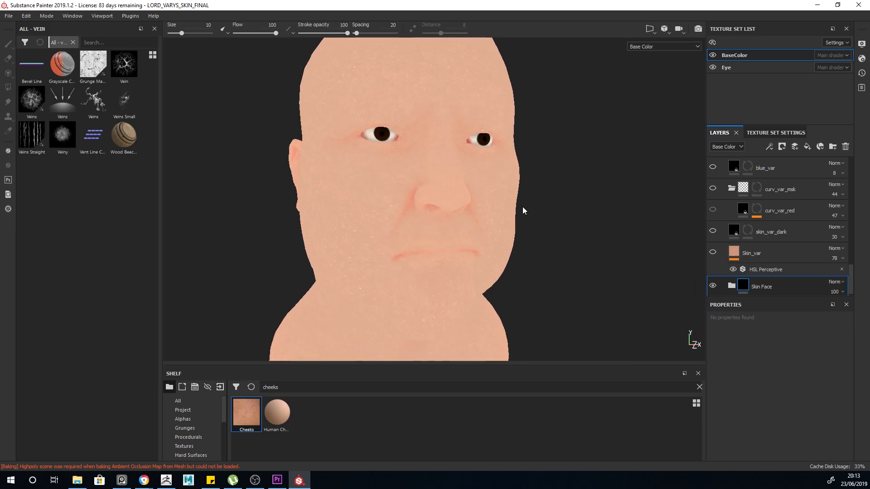
- Compare the head's Base Color channel with its full material view
key(c)
key(c)
key(m)
key(c)
key(c)
key(c)
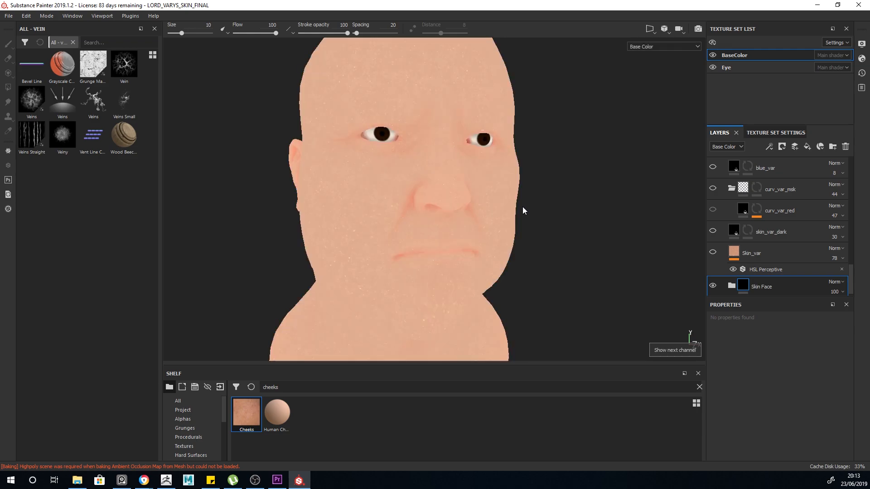
key(m)
key(m)
key(m)
key(m)
key(m)
key(m)
key(m)
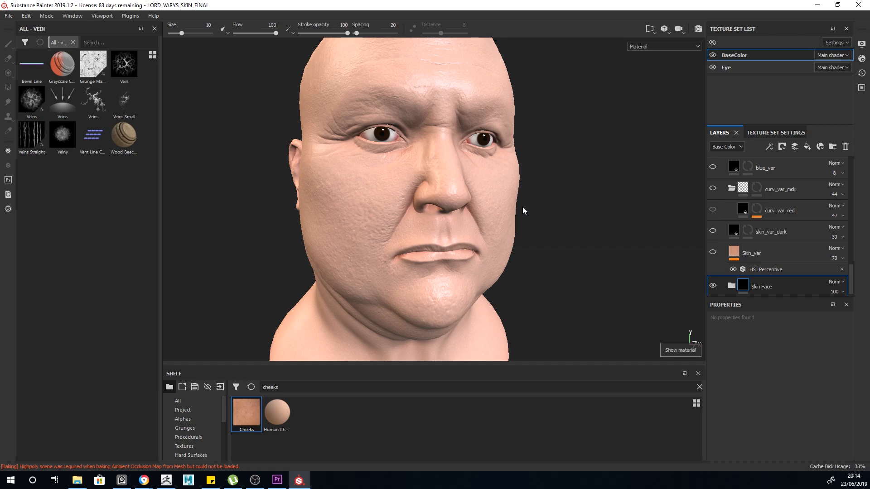
- Switch the viewport back to the Base Color channel with the whole head in view
key(c)
alt+drag(523, 207, 540, 186)
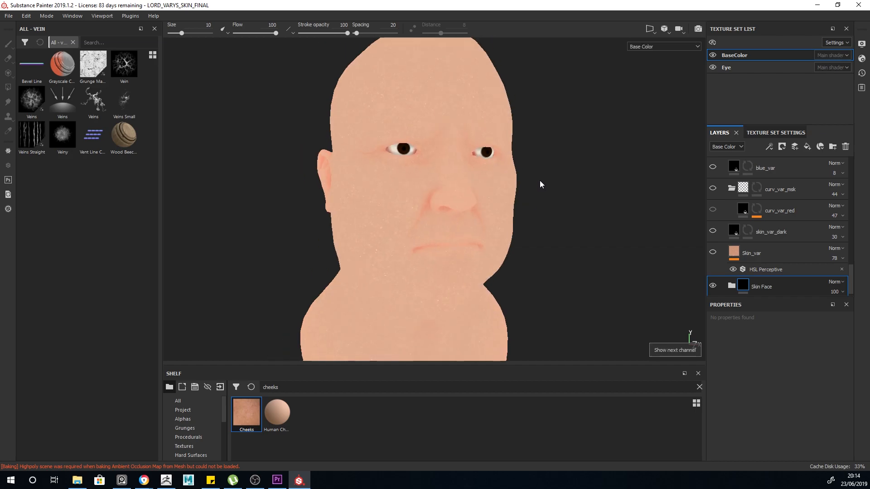
alt+drag(541, 141, 597, 220)
scroll(784, 268, down, 1)
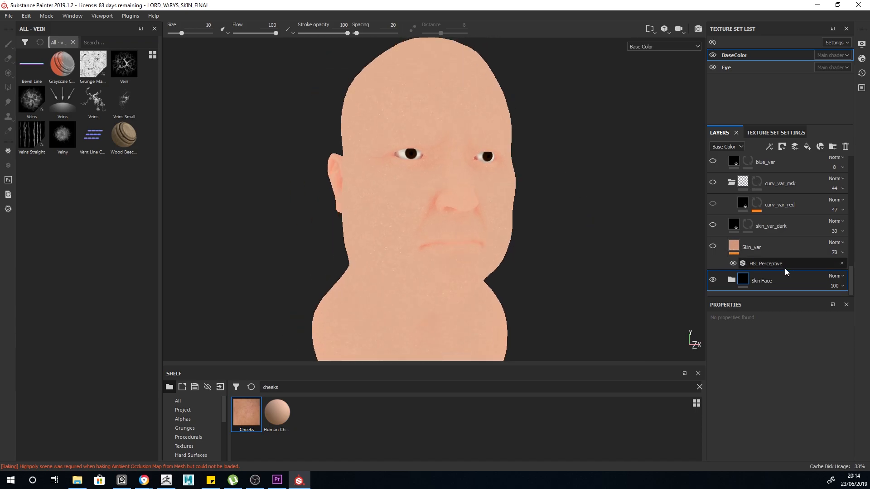
- Search all shelf categories for "skinface"
drag(286, 387, 236, 379)
text(ski)
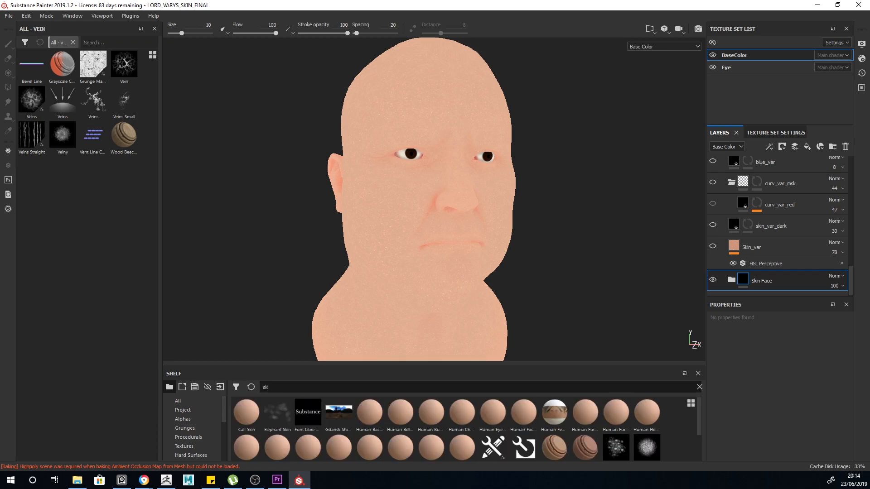
click(186, 401)
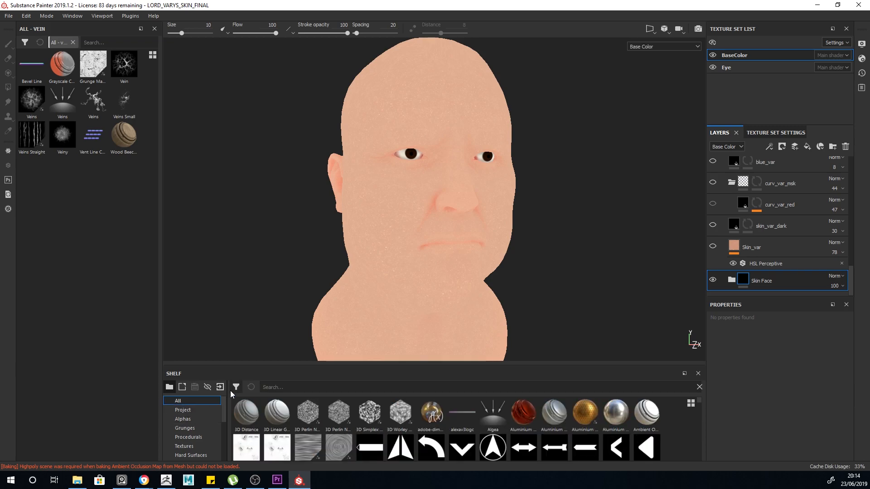
text(skin)
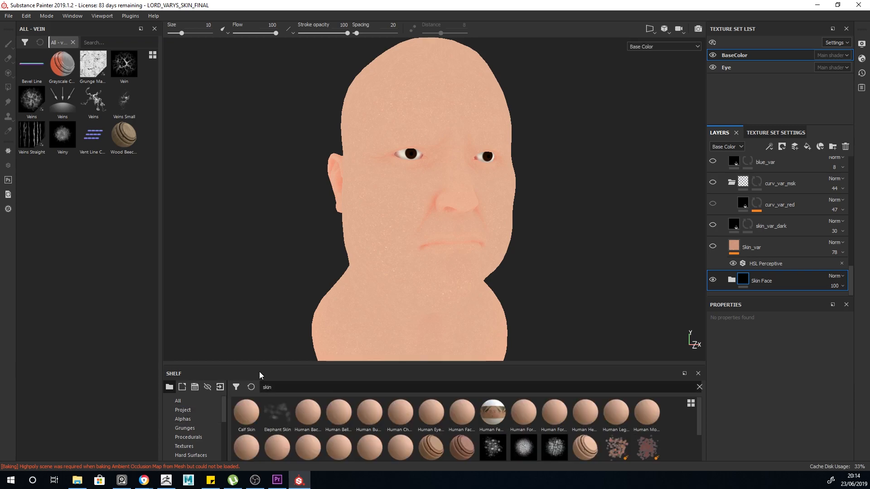
text(face)
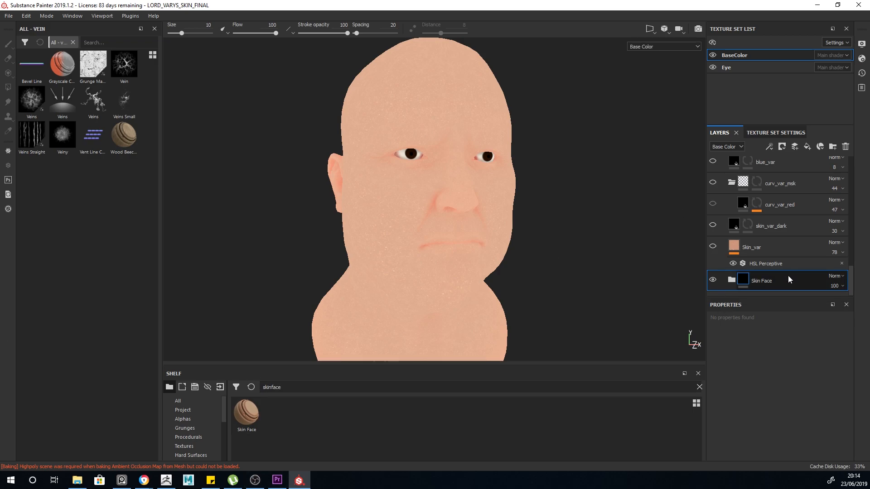
- Expand the Skin Face folder and examine the fill properties of its Base Skin and SSS layers
click(733, 281)
scroll(816, 200, down, 5)
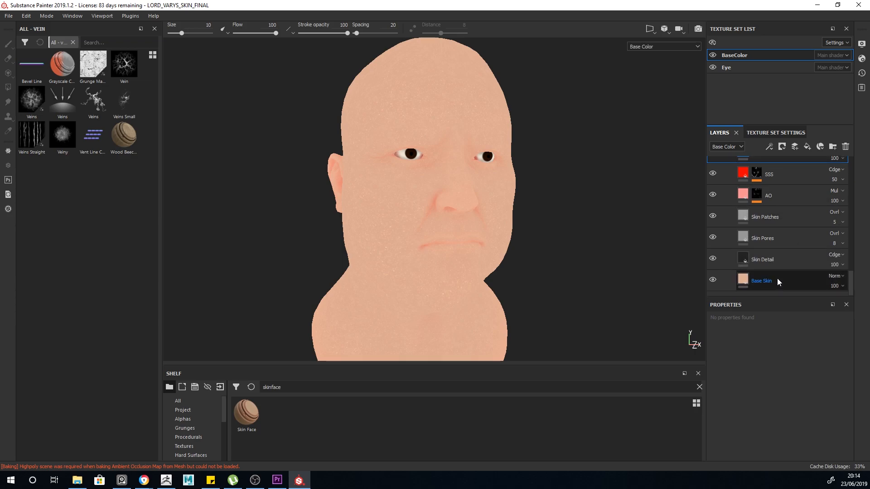
click(778, 280)
scroll(779, 369, down, 2)
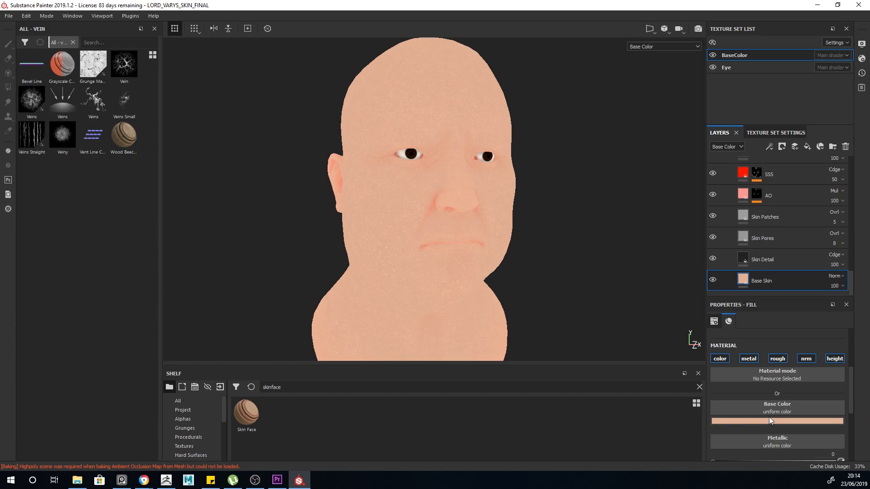
scroll(773, 218, up, 1)
click(781, 206)
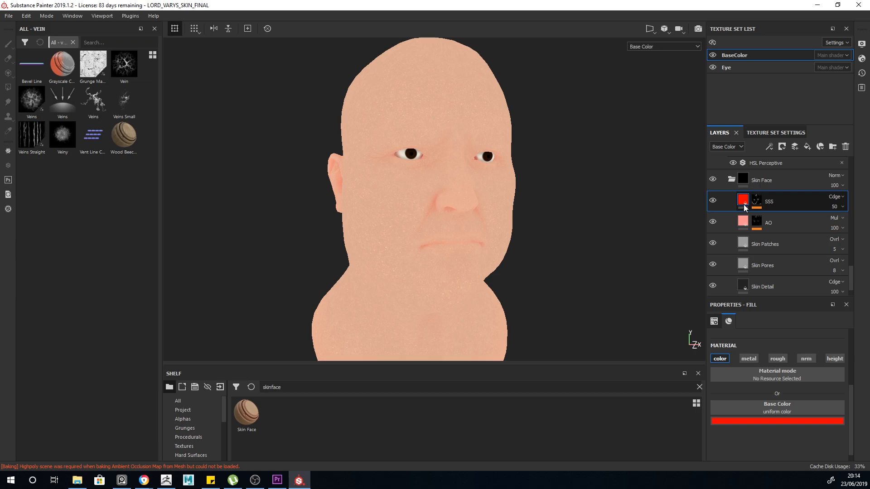
scroll(777, 256, down, 1)
- Set the UV scale of the Skin Detail layer in the Skin Face folder to 8.76
click(786, 262)
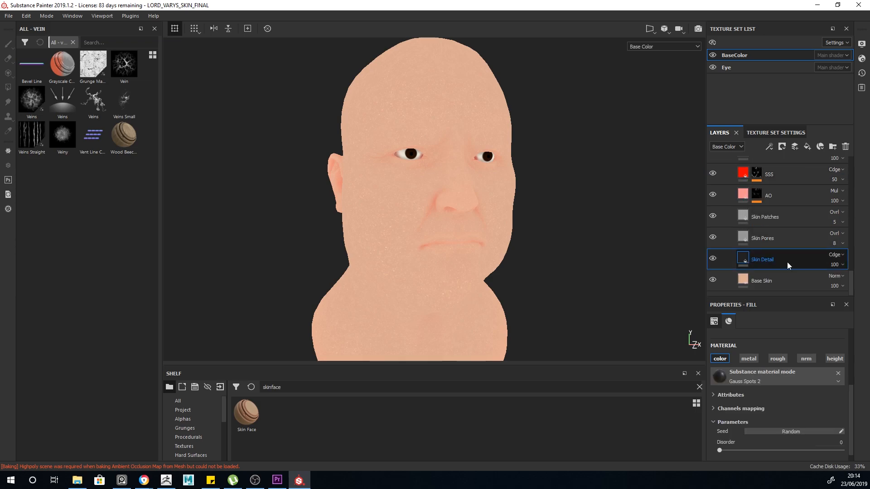
scroll(521, 195, up, 2)
scroll(778, 414, up, 4)
drag(776, 400, 768, 399)
scroll(766, 199, up, 4)
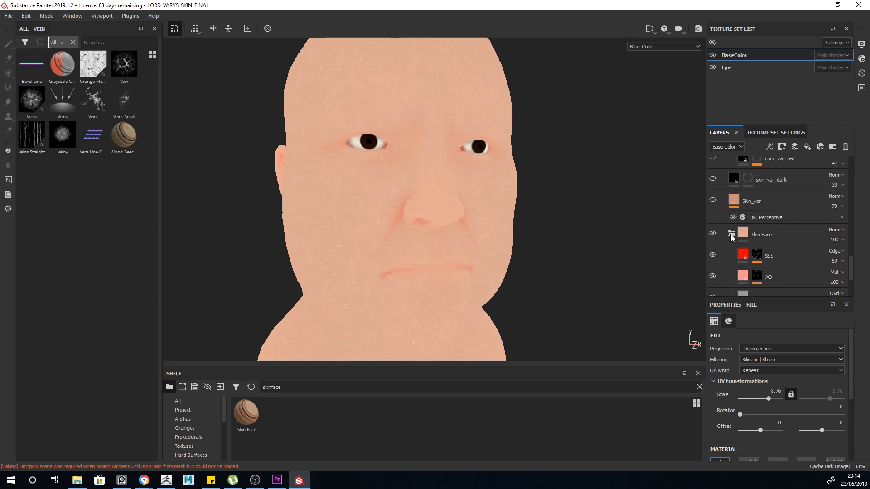
- Show and select the Skin_var layer above the Skin Face folder and search all shelf categories for "cheek"
scroll(730, 235, up, 3)
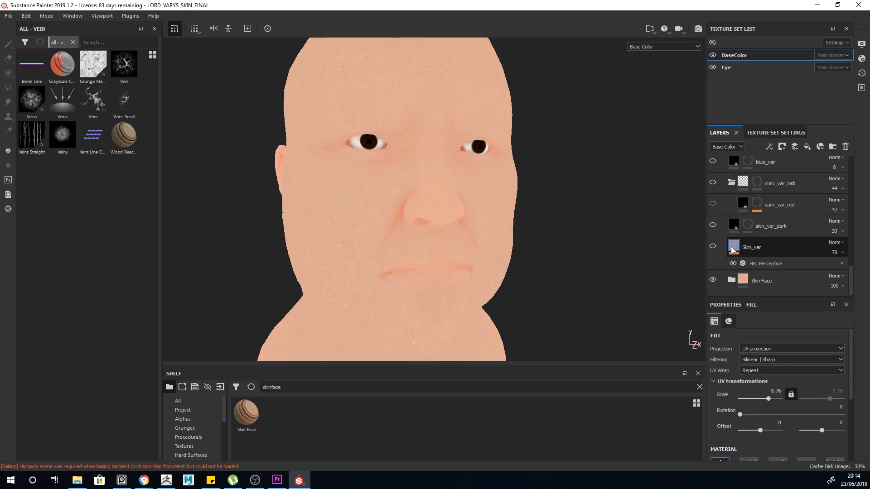
click(763, 249)
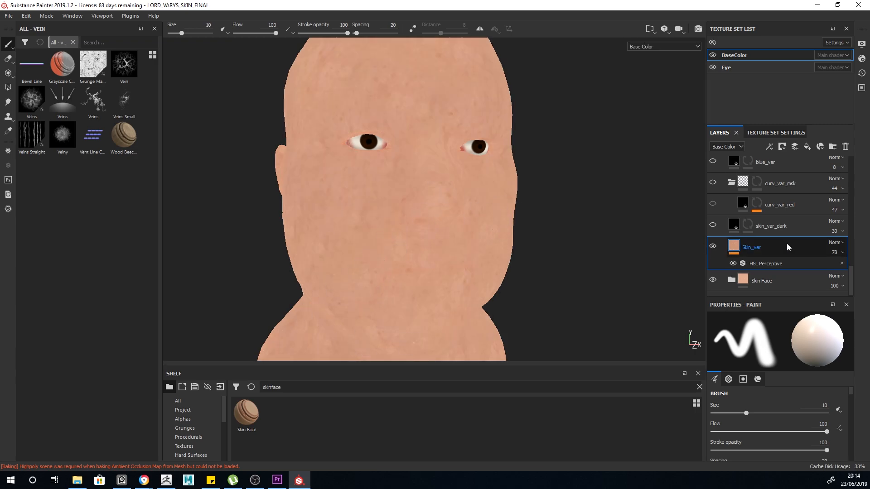
click(194, 402)
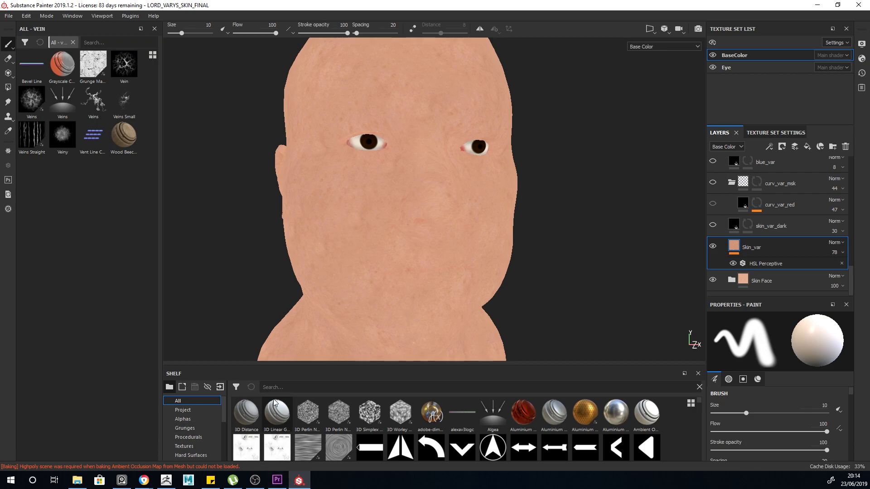
click(265, 387)
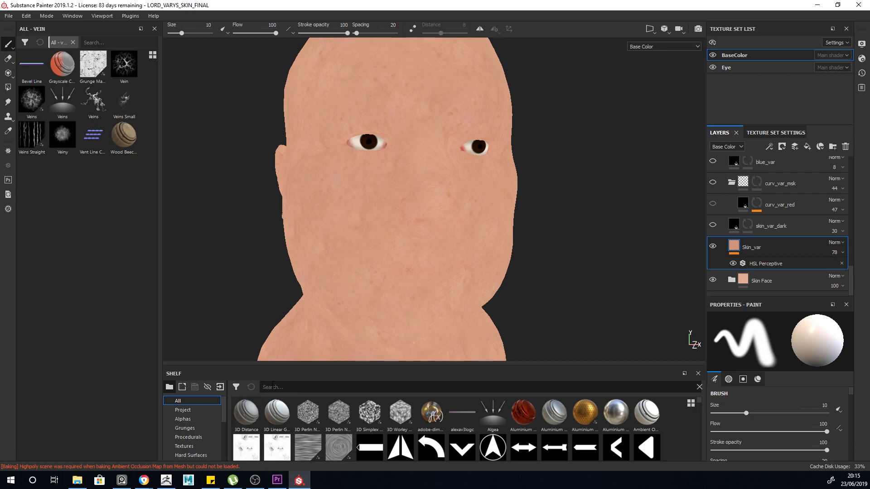
text(cheek)
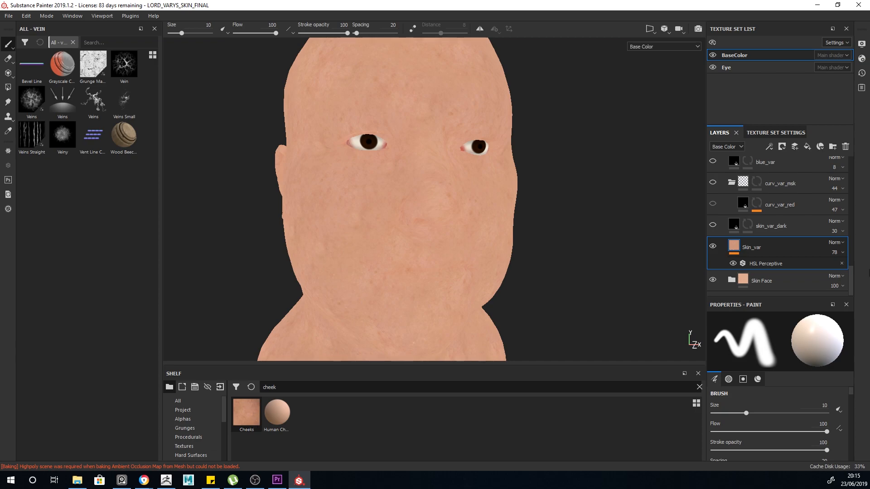
- Limit the paint brush material to the color channel and assign the Cheeks texture as its Base Color
scroll(779, 436, down, 3)
scroll(778, 436, down, 12)
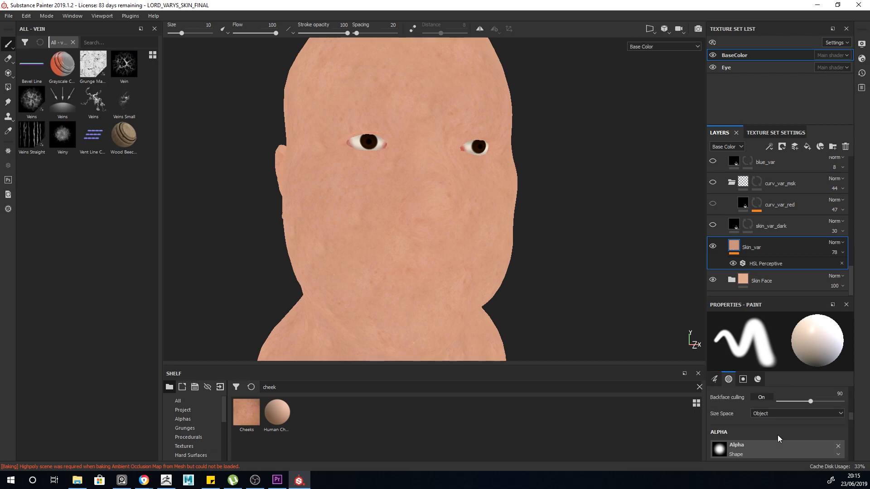
click(748, 416)
click(778, 416)
click(813, 416)
click(835, 416)
scroll(816, 410, down, 1)
drag(246, 413, 750, 438)
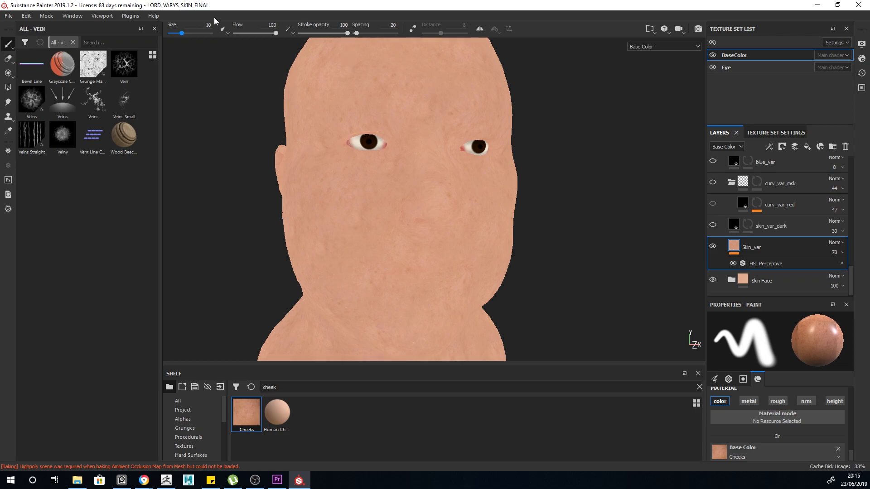
- Compare the head in Material view with the Skin_var layer hidden and shown
mouse_move(563, 103)
alt+mouse_down()
mouse_move(203, 186)
mouse_move(480, 191)
mouse_move(455, 234)
mouse_move(511, 246)
alt+mouse_up()
alt+drag(606, 247, 586, 240)
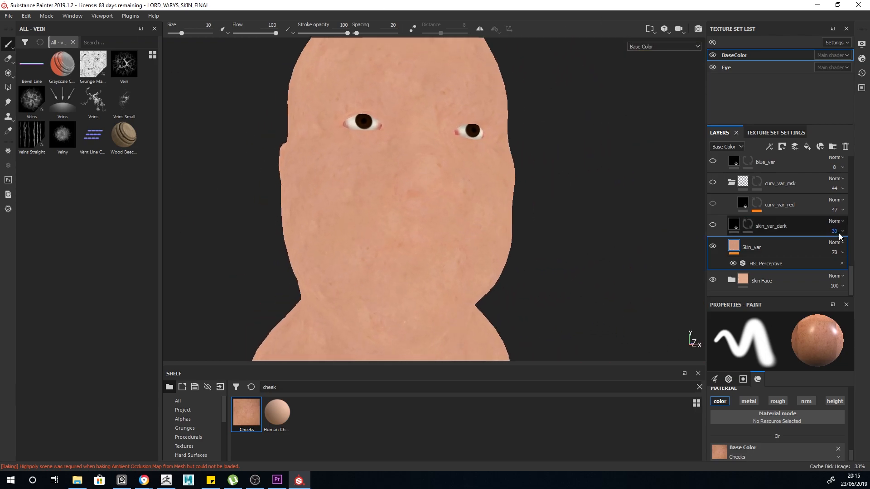
key(m)
alt+drag(577, 209, 515, 239)
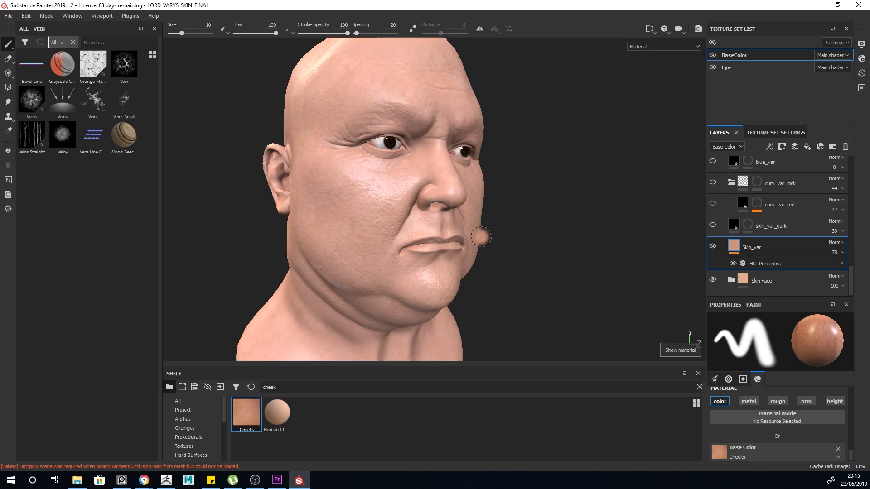
click(713, 247)
click(713, 247)
click(713, 248)
click(714, 247)
alt+drag(431, 245, 355, 245)
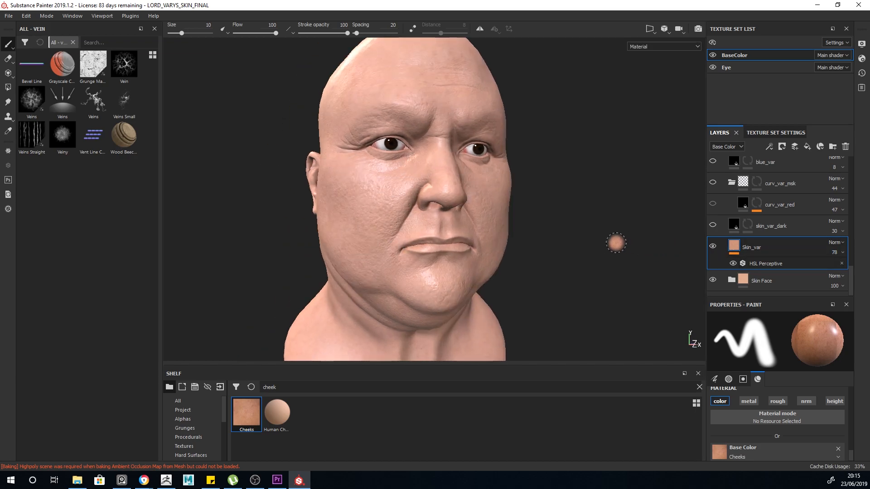
- Return the viewport to the Base Color channel and show the skin_var_dark layer
key(c)
alt+drag(535, 234, 501, 233)
alt+drag(630, 215, 660, 207)
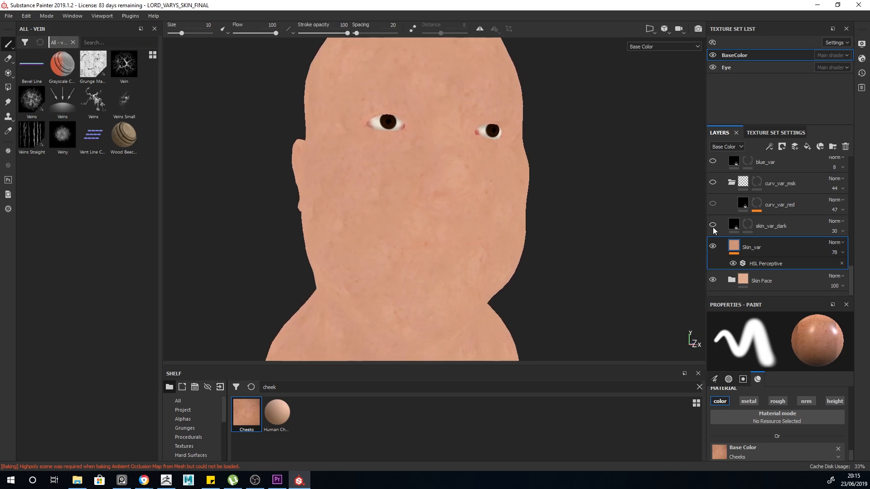
click(714, 227)
mouse_move(456, 165)
alt+mouse_down()
mouse_move(455, 194)
mouse_move(609, 203)
mouse_move(597, 200)
alt+mouse_up()
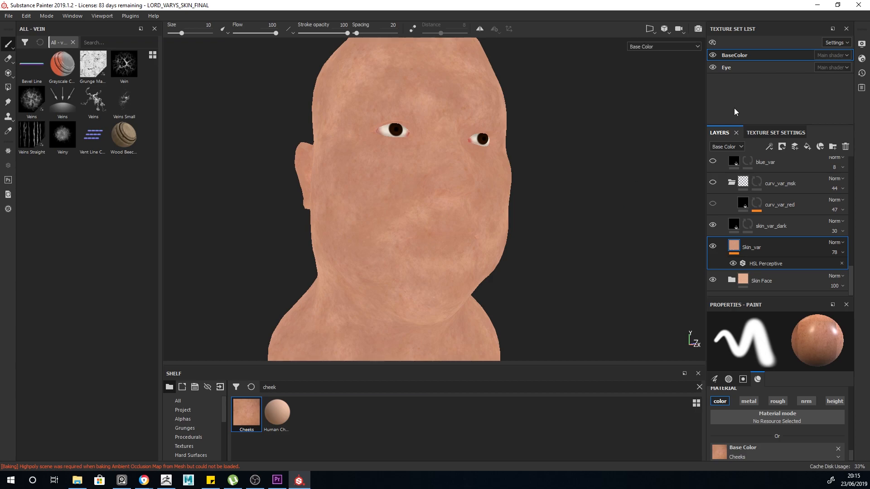
- Examine the fill color properties and the mask of the skin_var_dark layer
click(733, 234)
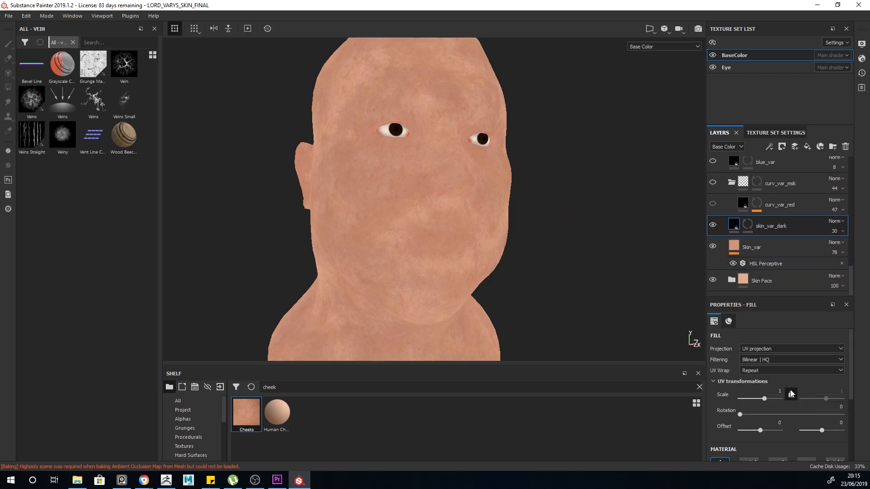
scroll(771, 399, down, 5)
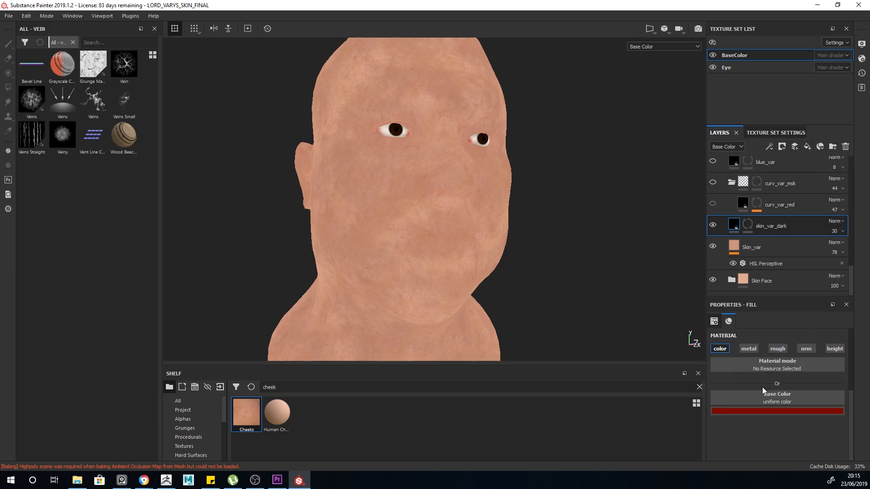
click(748, 225)
key(1)
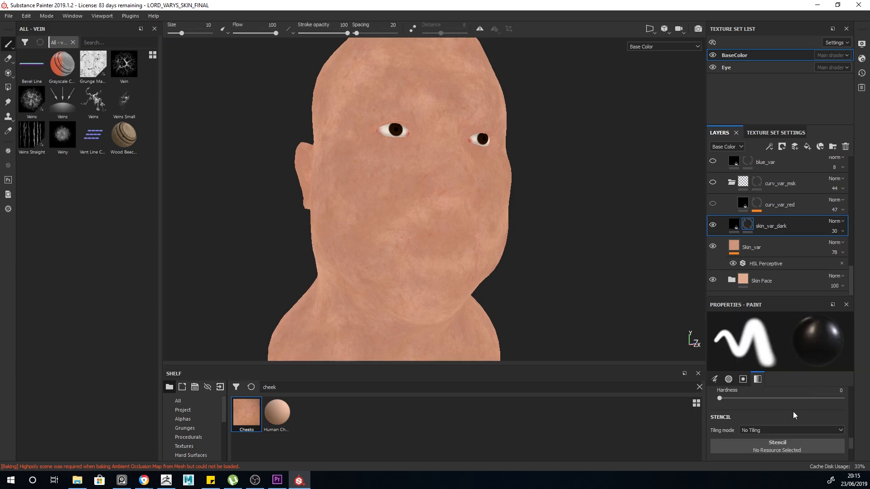
- Raise the opacity of the skin_var_dark layer to 83 and look through its mask options
click(835, 231)
drag(838, 249, 865, 250)
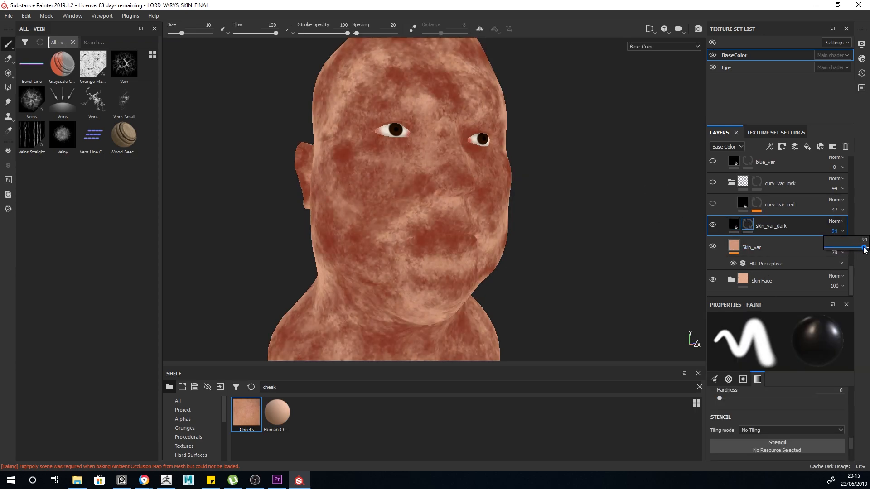
right_click(752, 226)
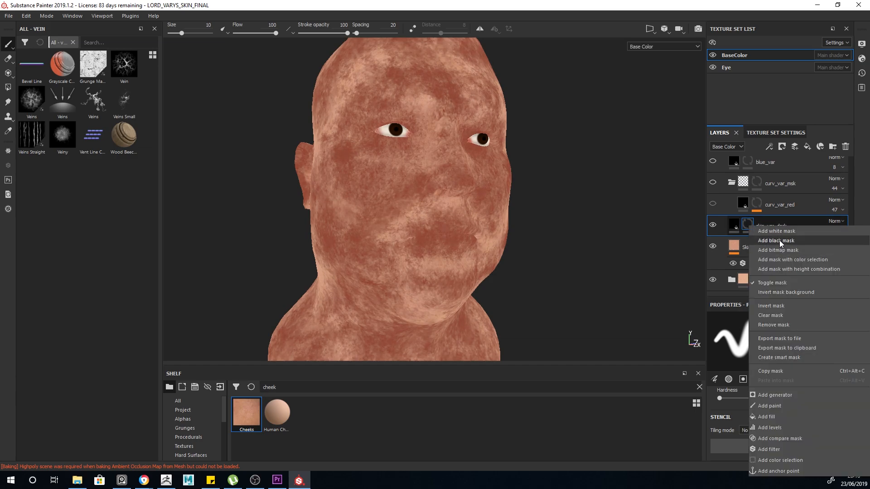
click(658, 186)
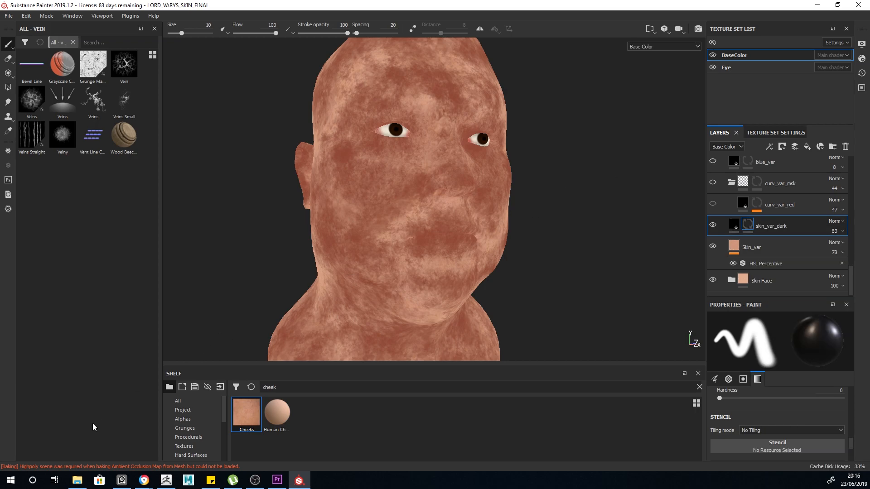
- Search all shelf categories for "dirt 3" and "dirt 2", and clear the search
click(176, 401)
text(irt)
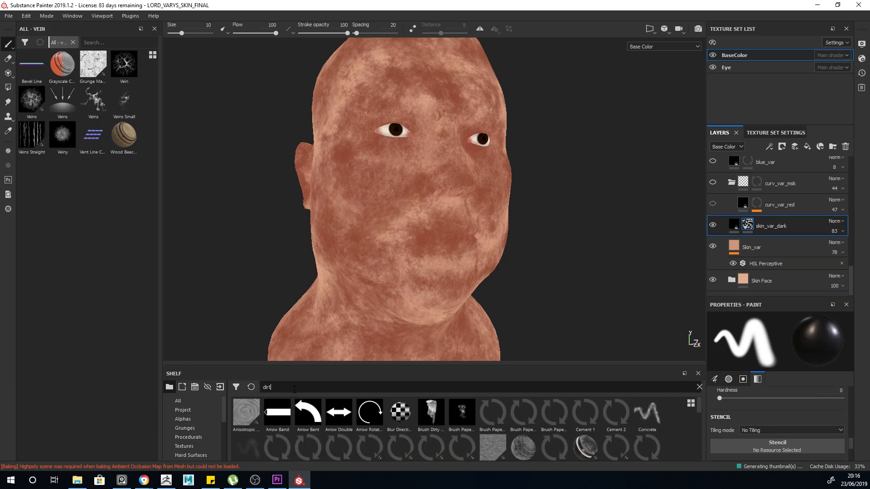
text( 3)
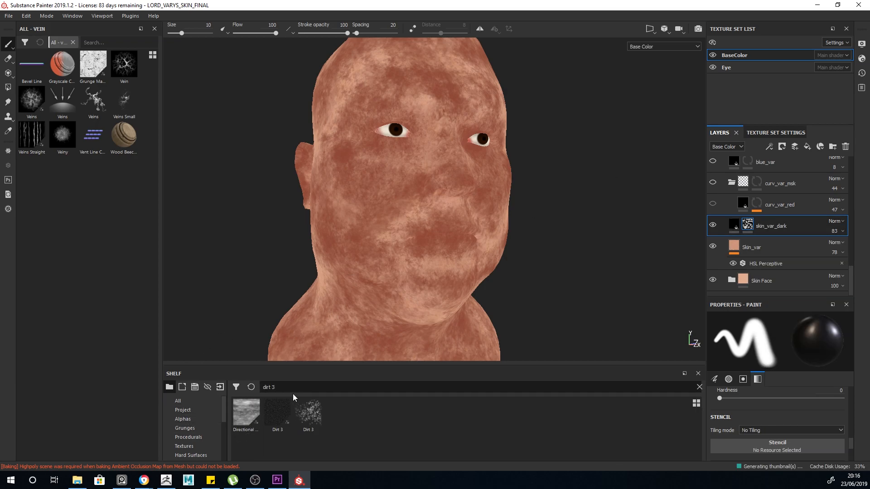
key(BackSpace)
text(2)
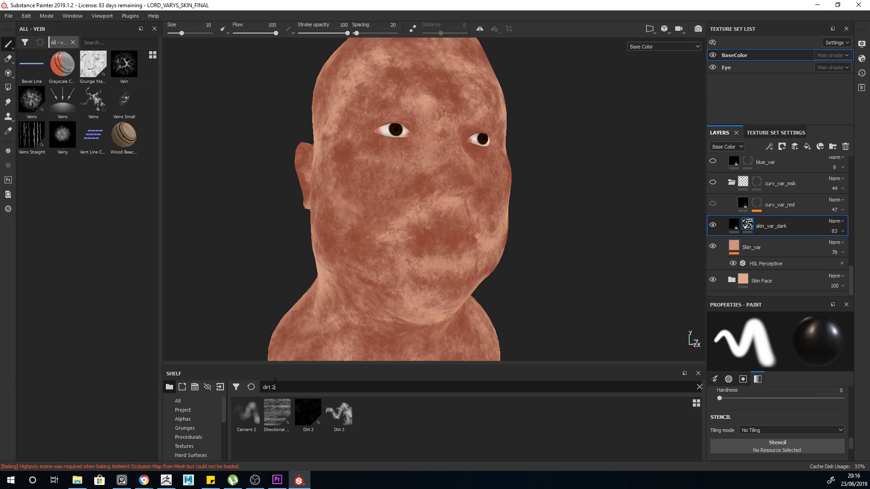
click(192, 401)
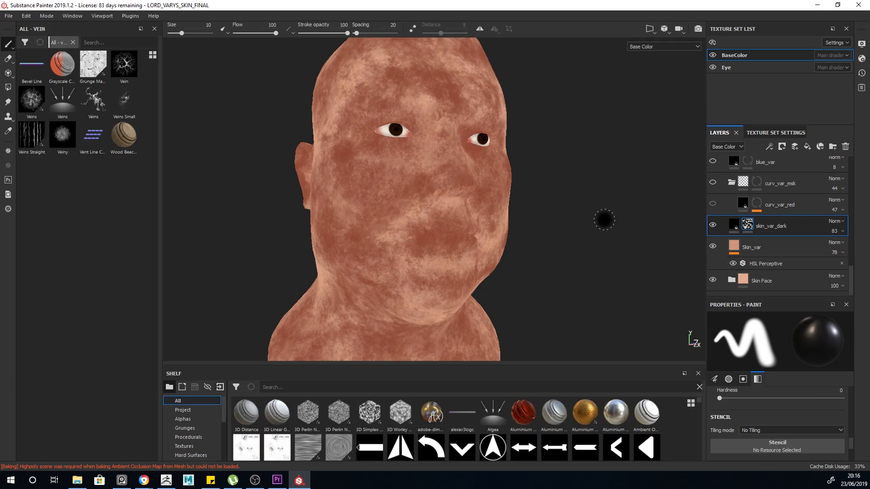
- Restore the skin_var_dark layer's opacity to 30 and compare the head's base color with the layer hidden and shown
mouse_move(642, 169)
alt+mouse_down()
mouse_move(594, 170)
mouse_move(579, 203)
mouse_move(594, 205)
alt+mouse_up()
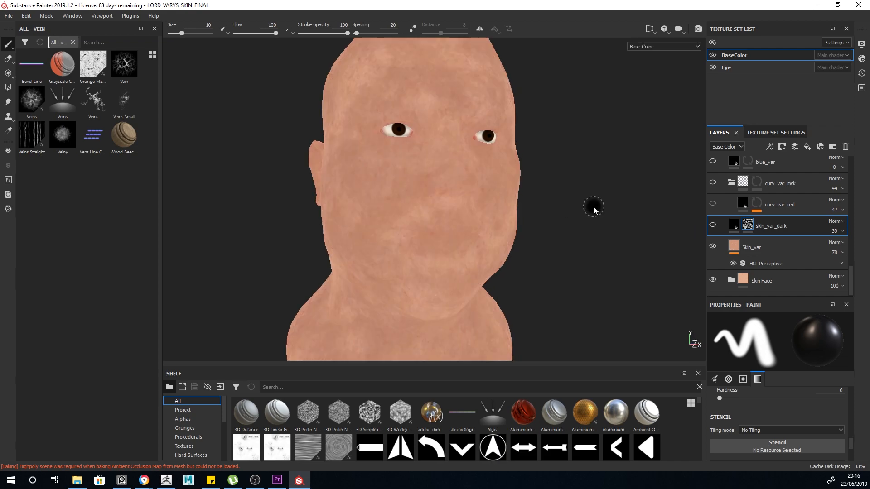
alt+drag(577, 207, 594, 210)
alt+drag(671, 227, 575, 200)
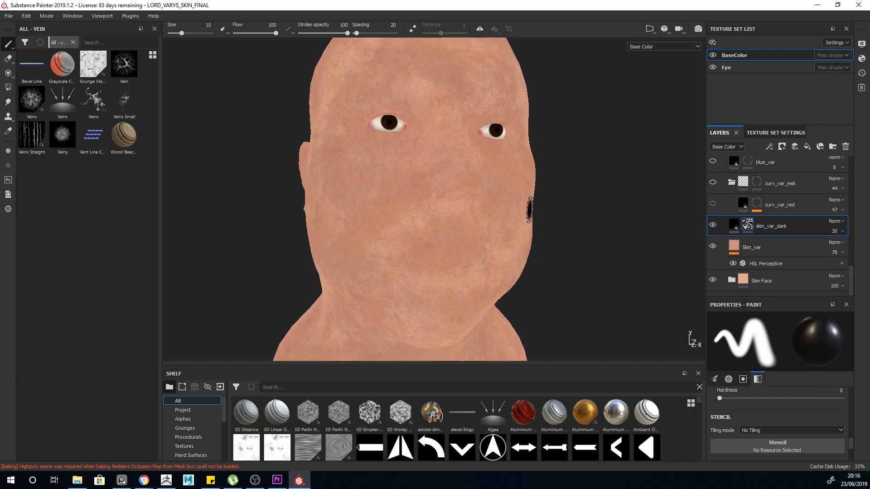
alt+drag(534, 253, 412, 151)
- Compare the head in Material view with the skin_var_dark and Skin_var layers toggled off and on
key(m)
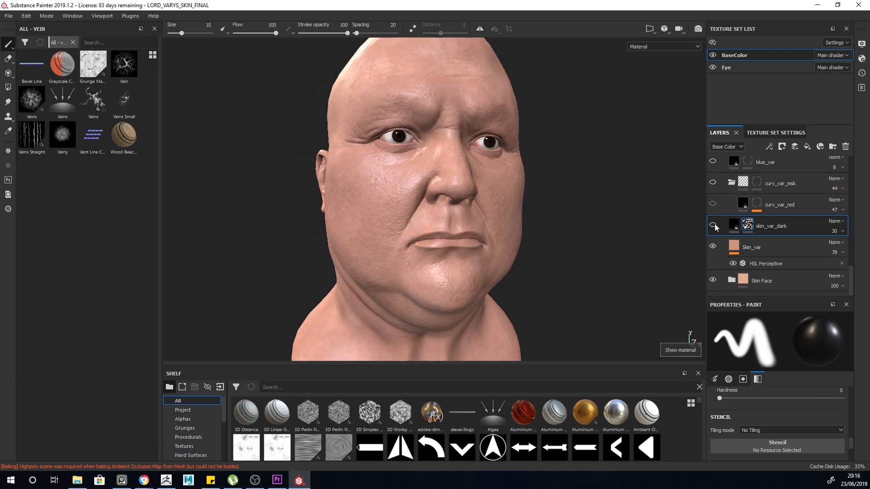
click(713, 225)
click(713, 225)
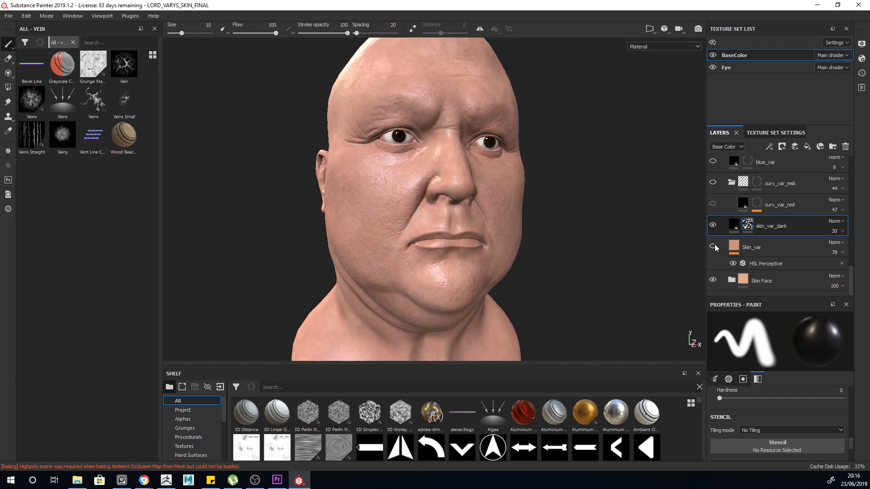
click(714, 225)
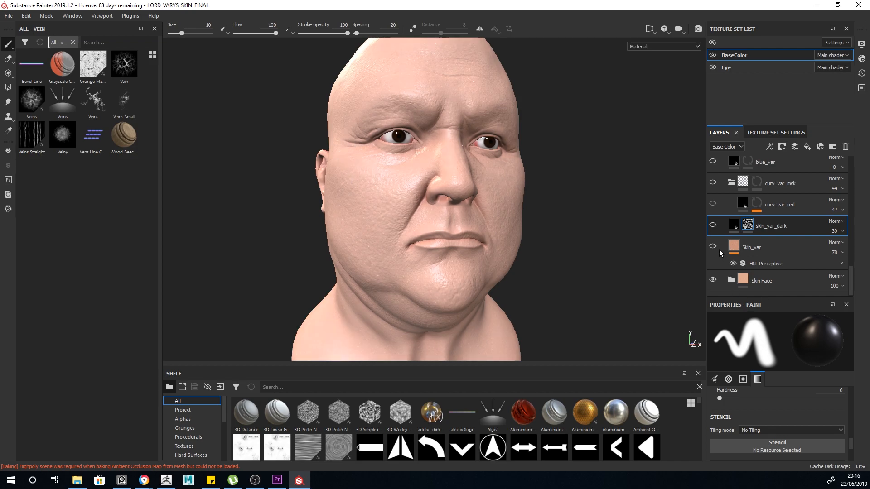
click(713, 226)
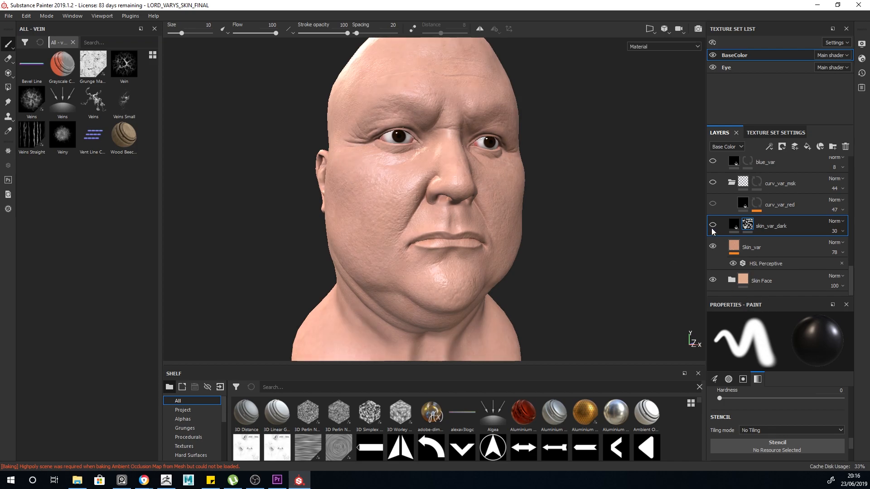
- Switch to the Base Color channel and show the curv_var_msk folder with its curv_var_red layer
key(c)
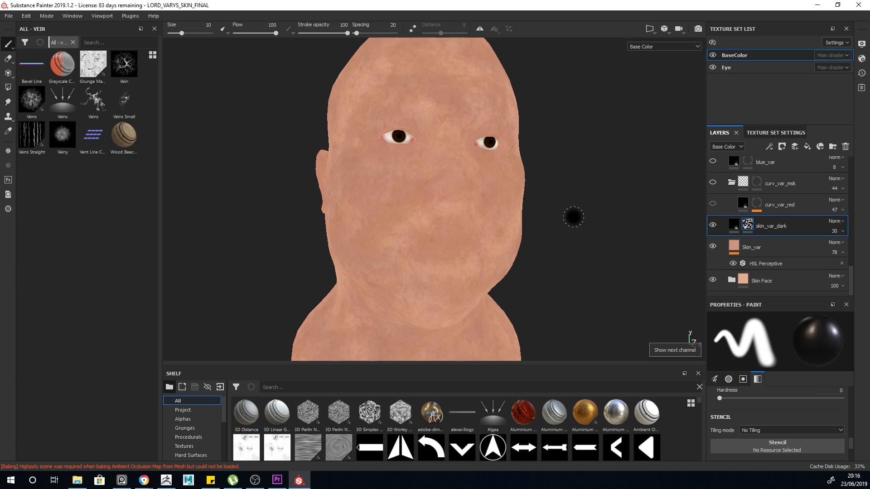
alt+drag(573, 215, 562, 222)
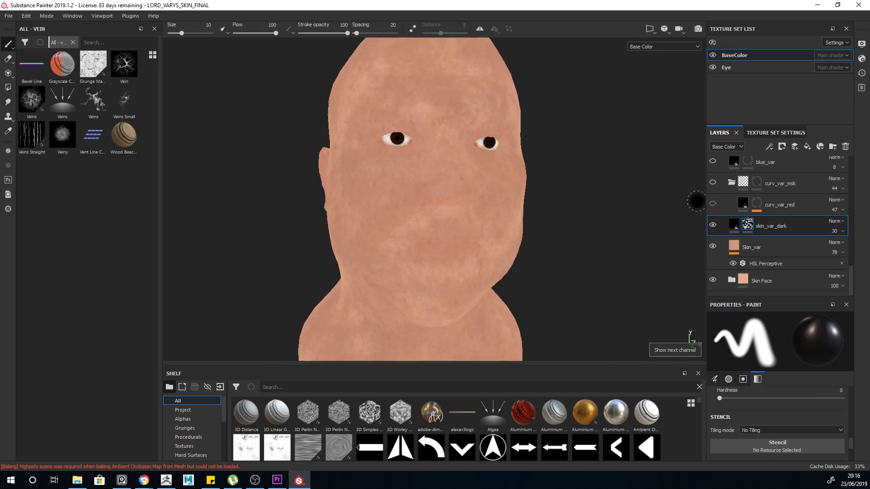
scroll(520, 185, up, 4)
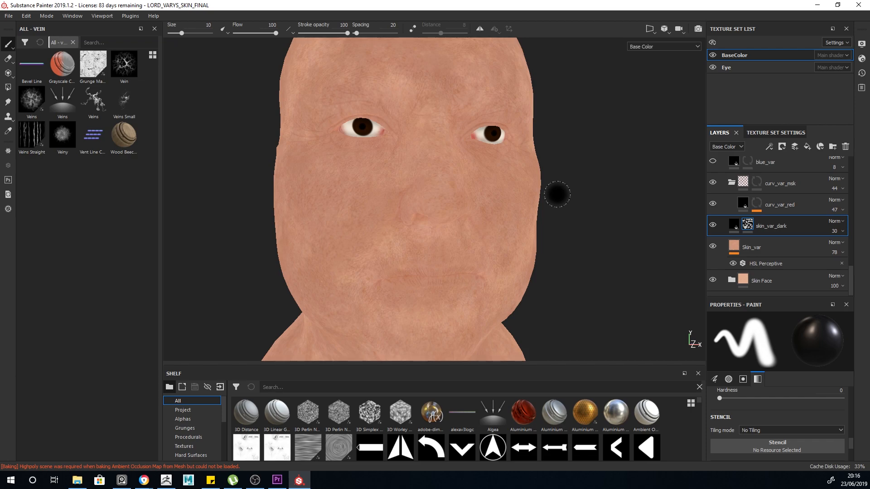
scroll(558, 195, down, 2)
scroll(552, 197, up, 3)
mouse_move(552, 197)
alt+mouse_down()
mouse_move(542, 193)
mouse_move(581, 211)
mouse_move(524, 200)
mouse_move(556, 218)
mouse_move(571, 213)
alt+mouse_up()
- Review the fill and mask of the skin_var_dark layer and set its opacity to 11
click(735, 226)
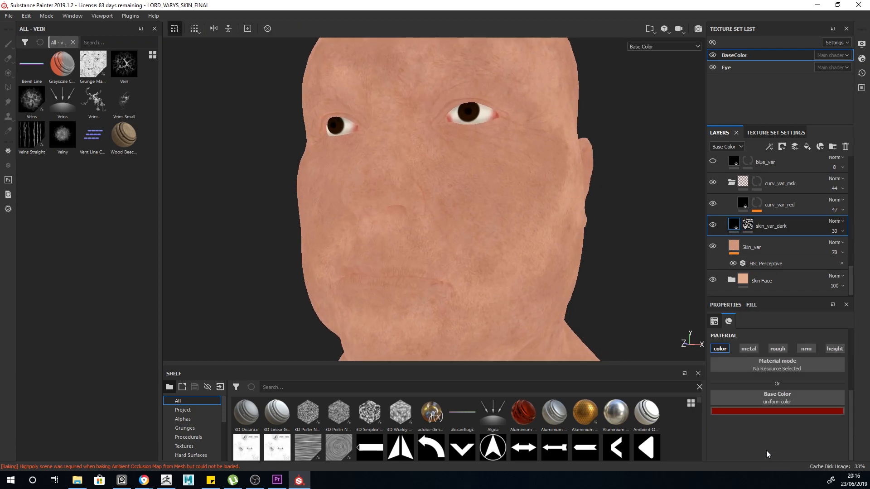
click(748, 226)
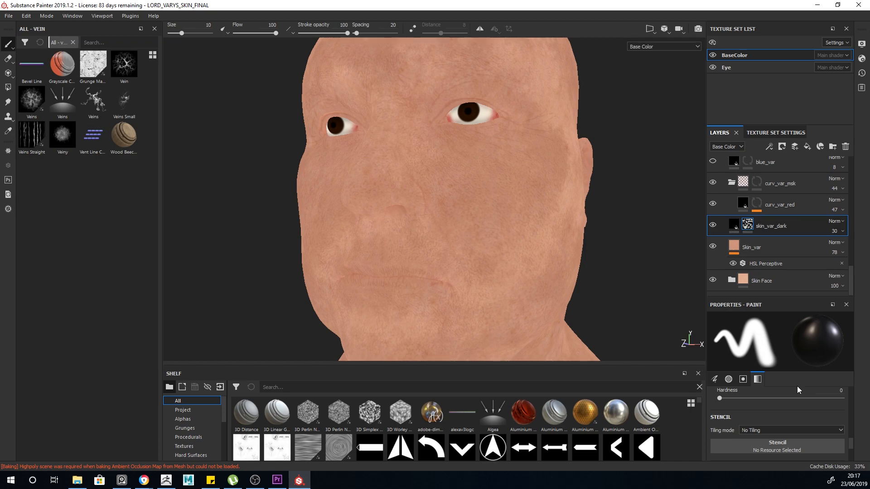
scroll(793, 425, down, 5)
scroll(789, 437, up, 5)
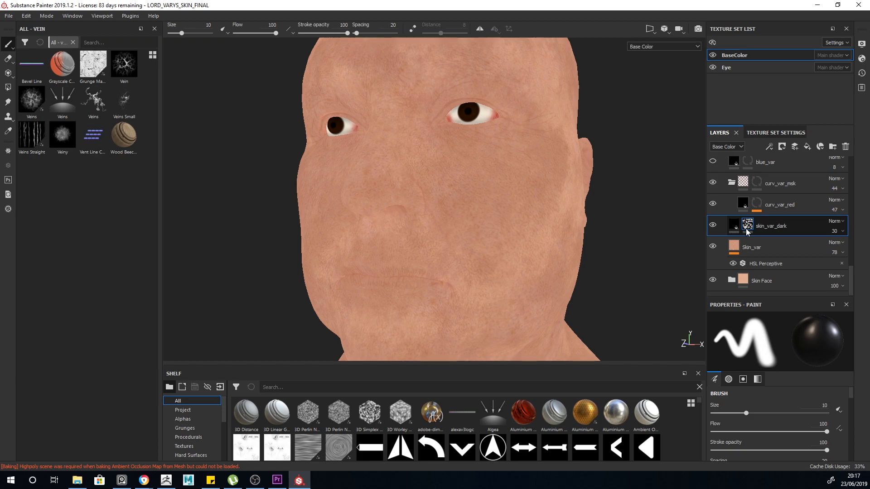
double_click(784, 227)
drag(834, 232, 829, 249)
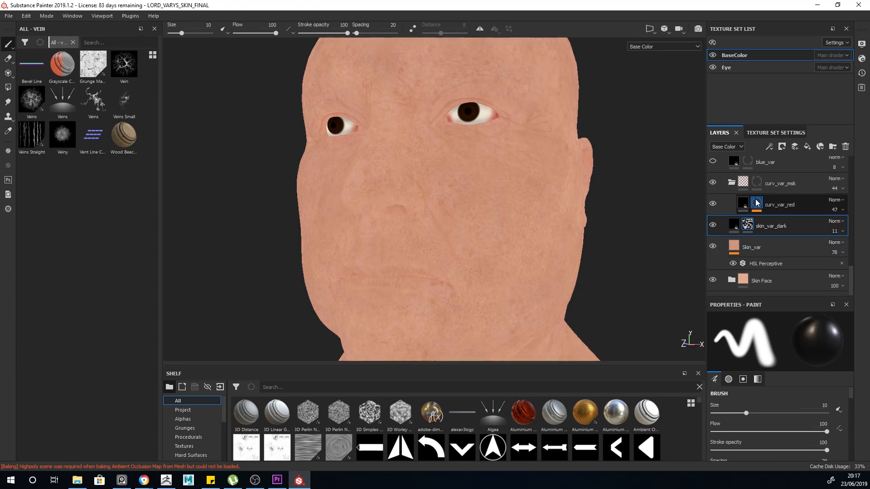
- Select the curv_var_red layer and compare the head's base color with it hidden and shown
click(796, 205)
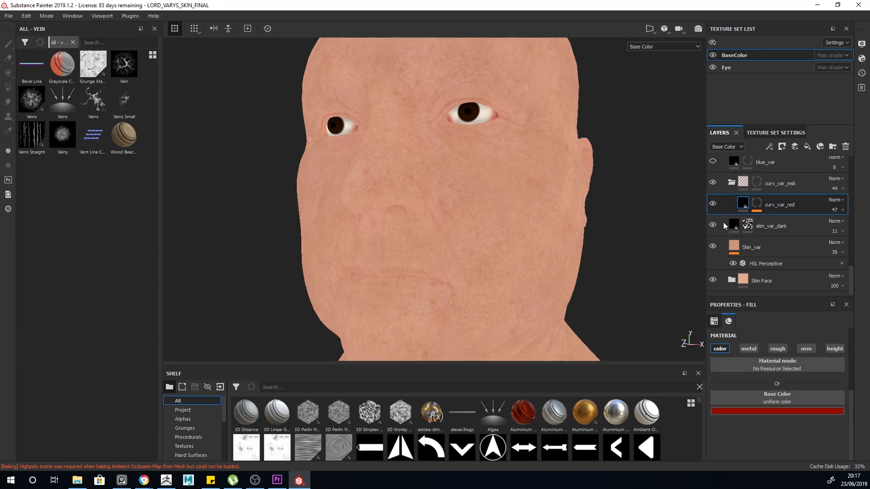
click(713, 204)
click(714, 205)
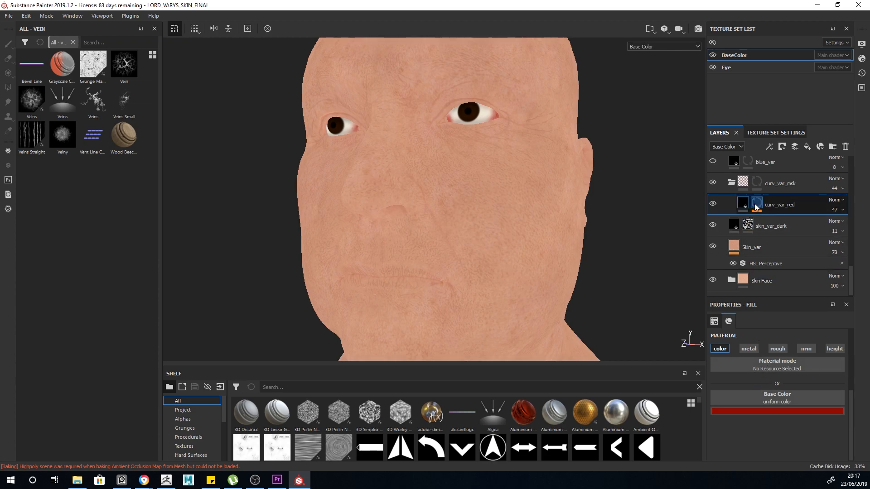
- Review the curv_var_red layer's mask stack, opening its curvature Fill and its Levels adjustment
click(757, 204)
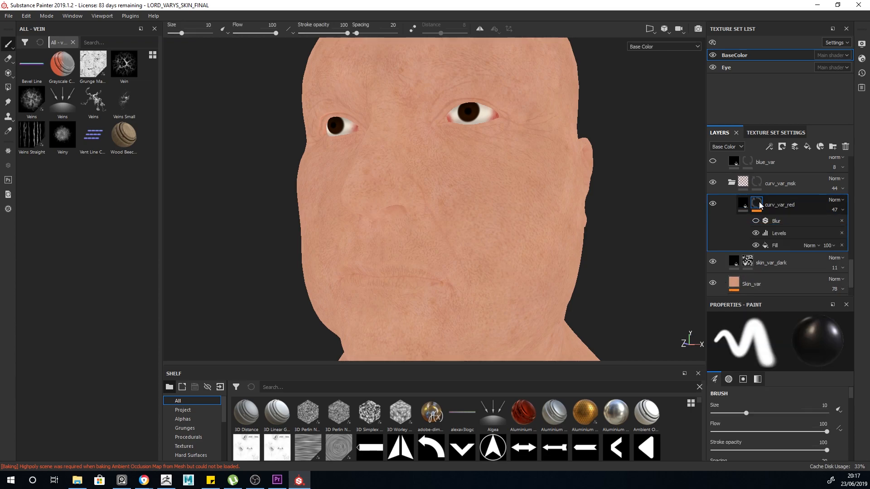
click(778, 245)
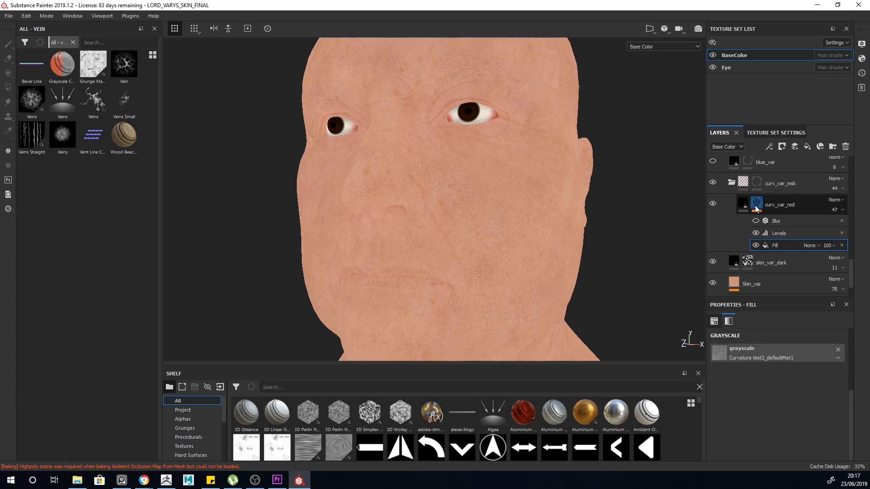
right_click(757, 204)
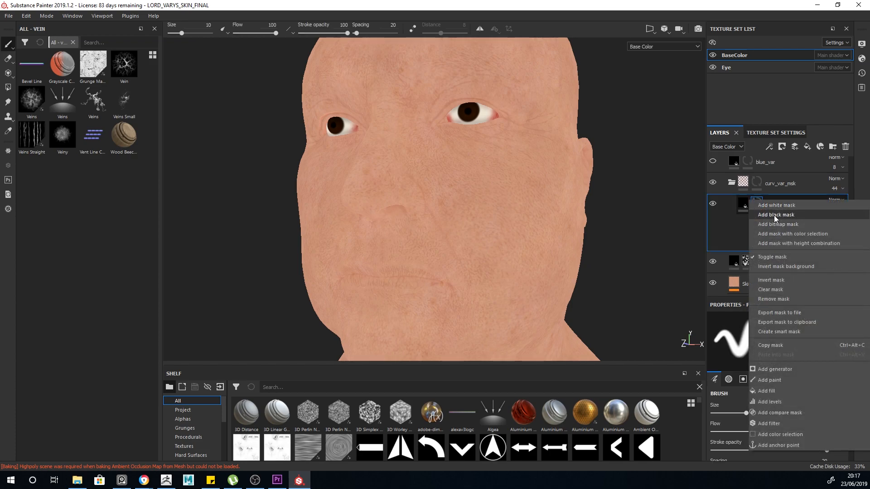
click(758, 199)
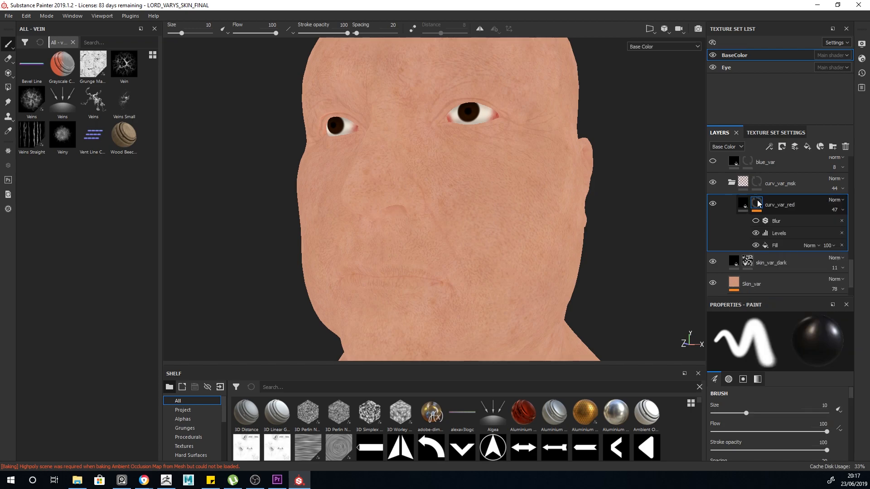
right_click(758, 203)
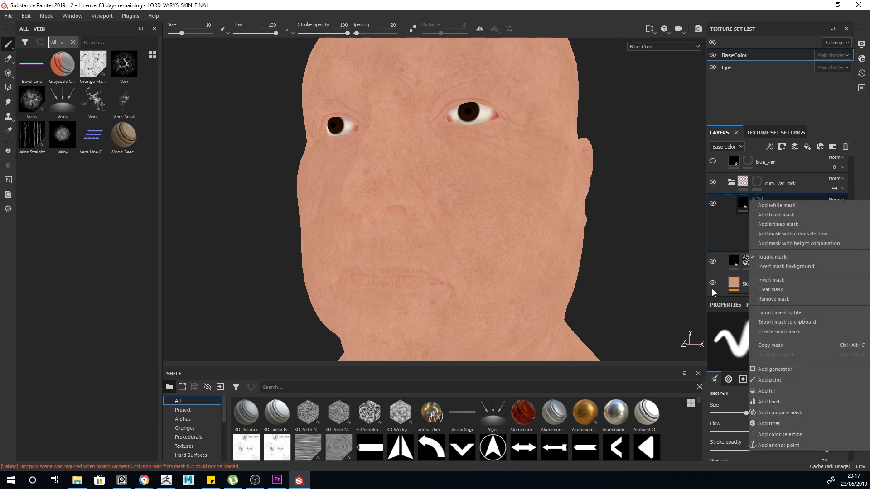
click(718, 222)
click(798, 244)
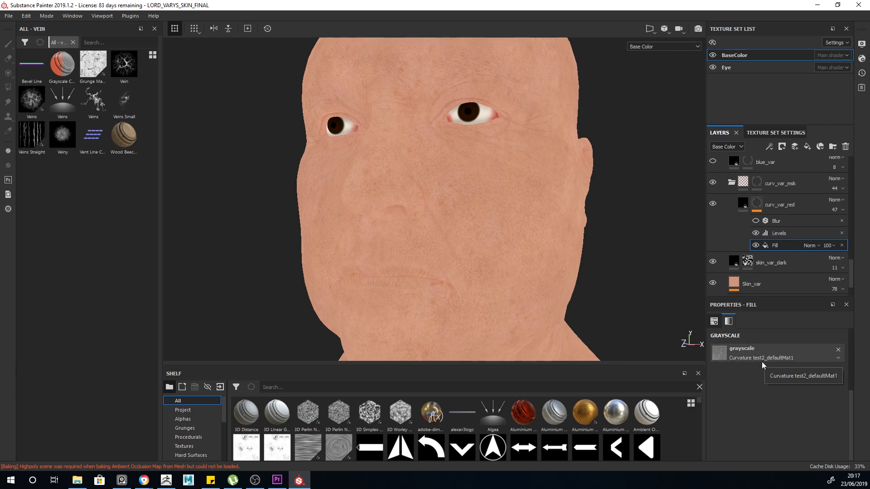
click(780, 234)
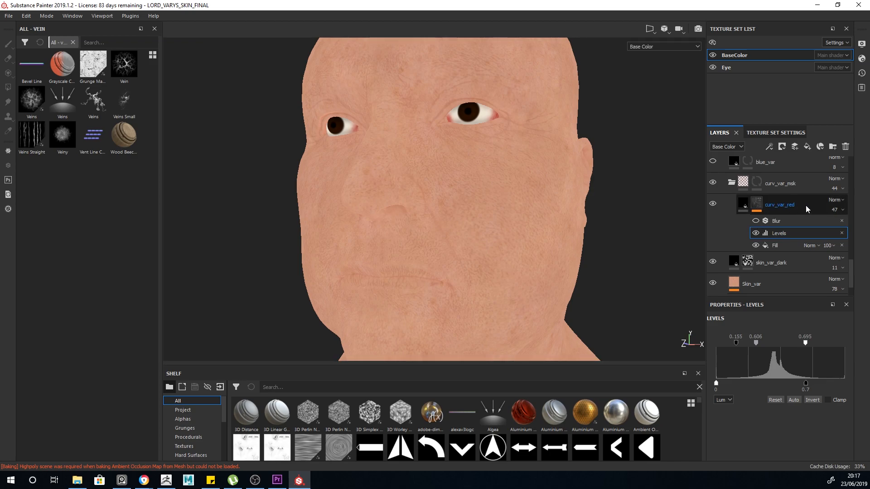
- Try a stronger opacity on the curv_var_red layer, check the head in Material view, and restore the opacity to 47
click(843, 210)
drag(846, 226, 869, 225)
alt+drag(462, 171, 484, 219)
key(c)
key(m)
alt+drag(474, 177, 512, 210)
key(ctrl+z)
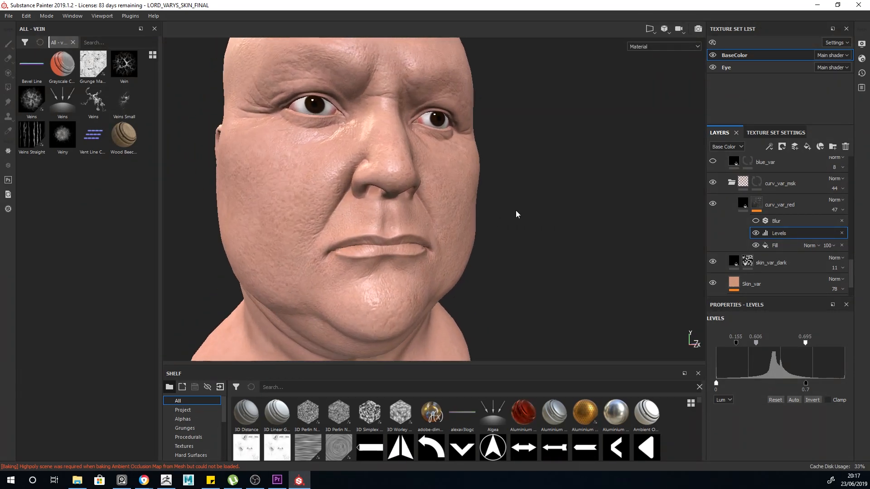
click(841, 210)
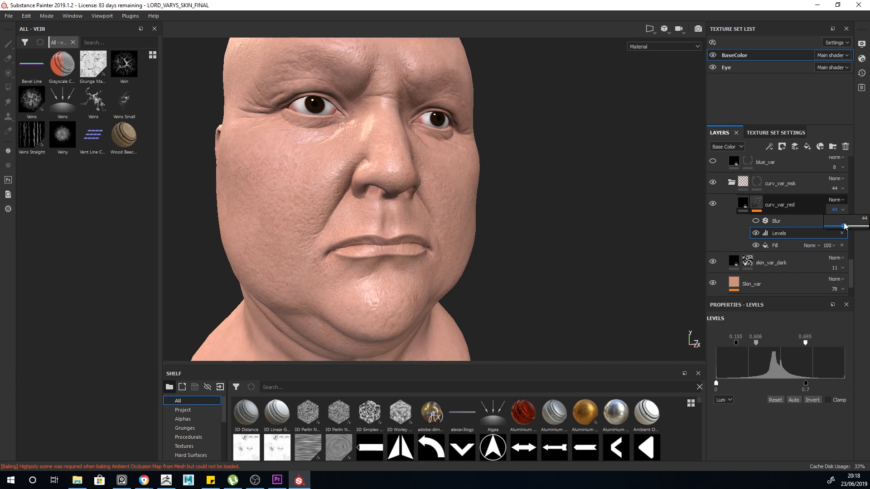
alt+drag(528, 233, 551, 236)
click(713, 262)
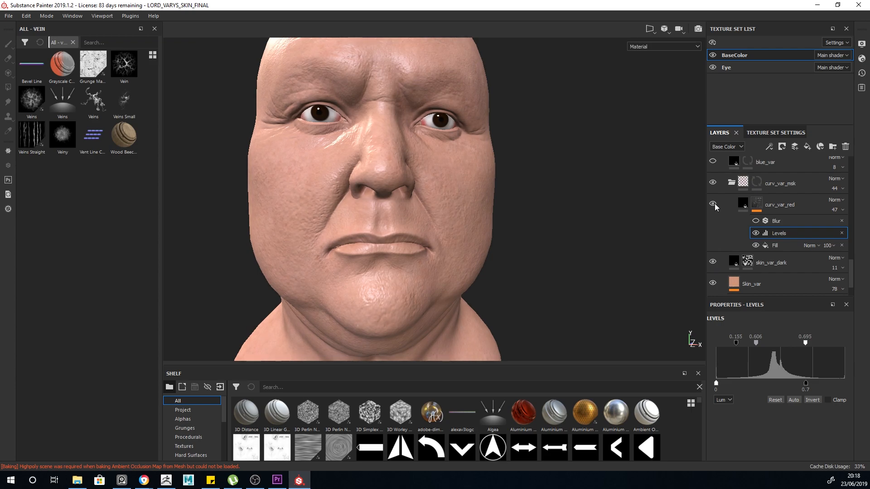
- Return to the Base Color channel and display the curv_var_msk folder's mask on the head
scroll(363, 174, down, 4)
alt+drag(363, 174, 494, 216)
key(c)
key(c)
key(c)
key(c)
key(c)
key(c)
scroll(444, 188, up, 3)
alt+drag(444, 188, 670, 224)
click(756, 183)
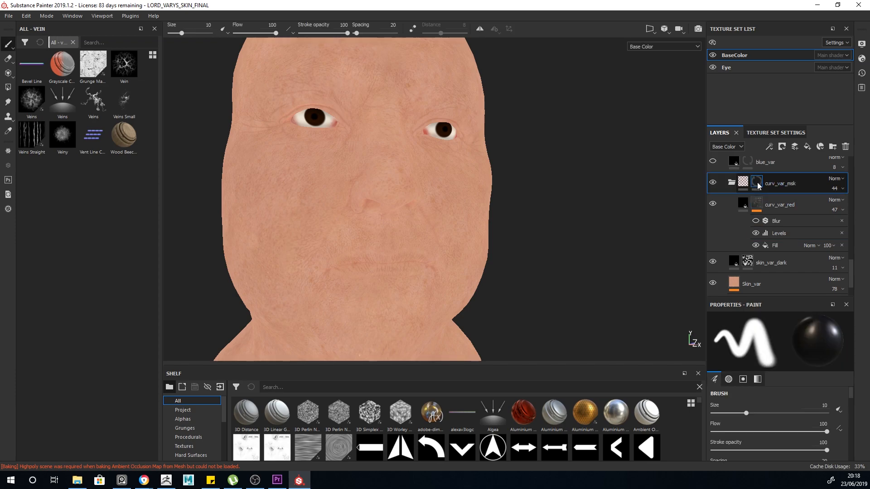
click(793, 209)
click(757, 183)
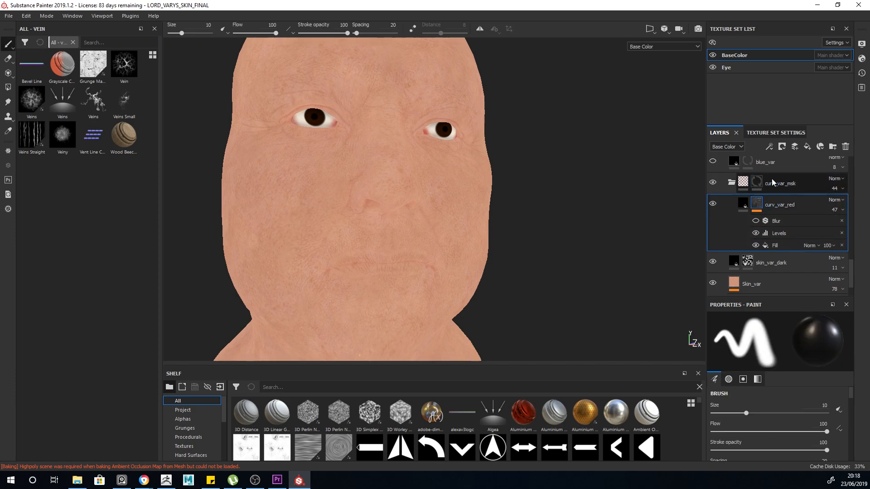
alt+click(756, 183)
- Examine the curv_var_msk mask around the head, return to Material view and collapse the folder
alt+drag(508, 218, 442, 93)
alt+drag(594, 187, 627, 189)
key(m)
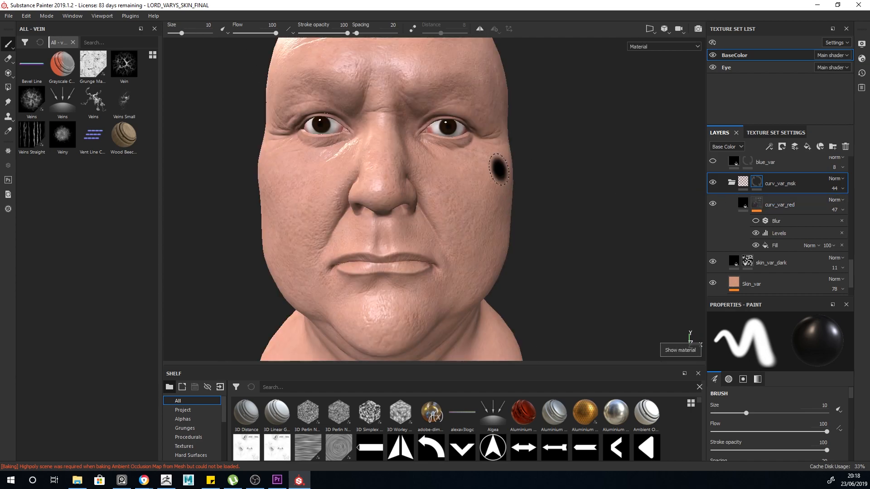
scroll(466, 195, up, 3)
scroll(519, 219, down, 3)
alt+drag(519, 220, 534, 234)
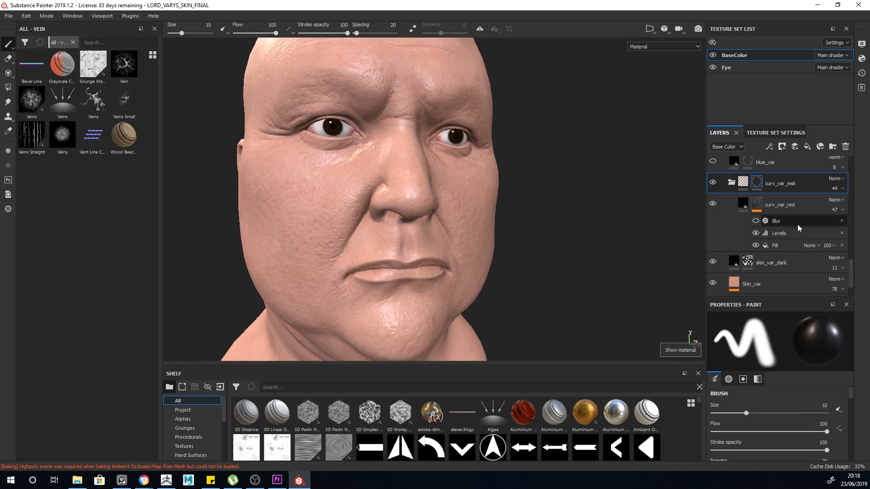
click(732, 182)
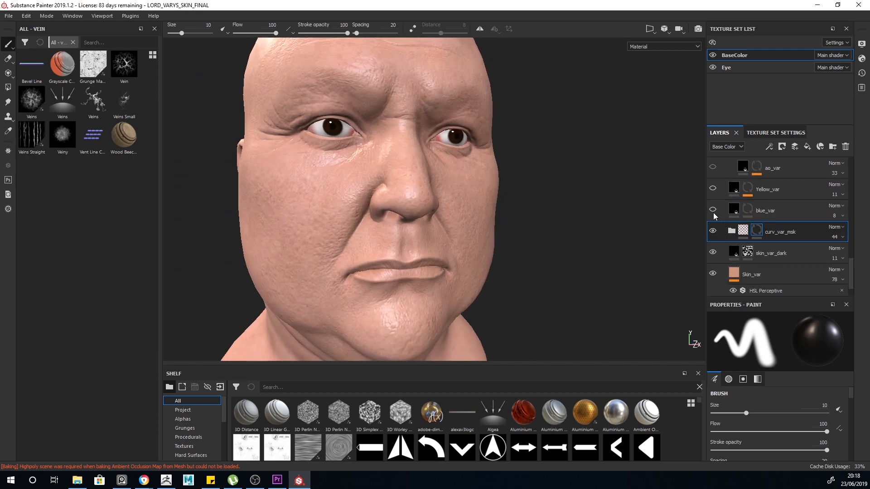
- Switch the viewport from the full material to the Base Color channel
key(c)
key(c)
key(c)
key(c)
key(c)
key(c)
key(c)
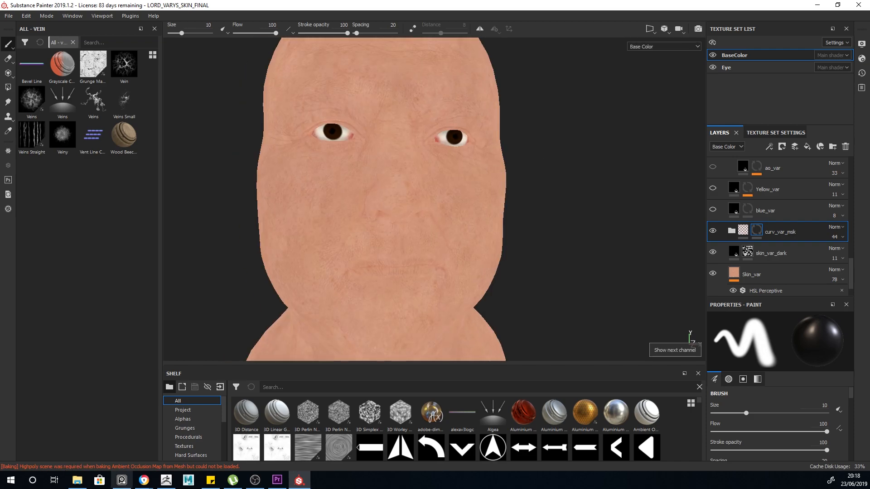
- Switch to the reference image board and narrow it to sit beside the head
click(121, 480)
drag(576, 256, 330, 167)
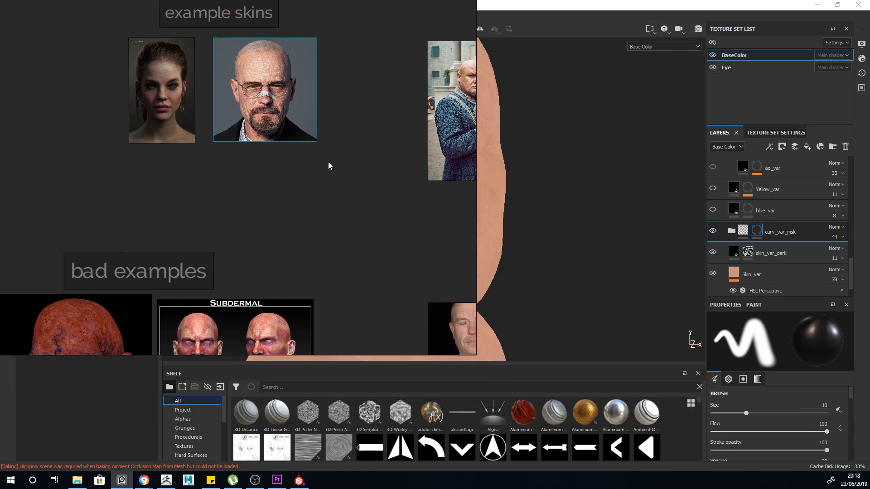
right_drag(330, 164, 282, 149)
scroll(236, 190, down, 8)
scroll(213, 304, up, 4)
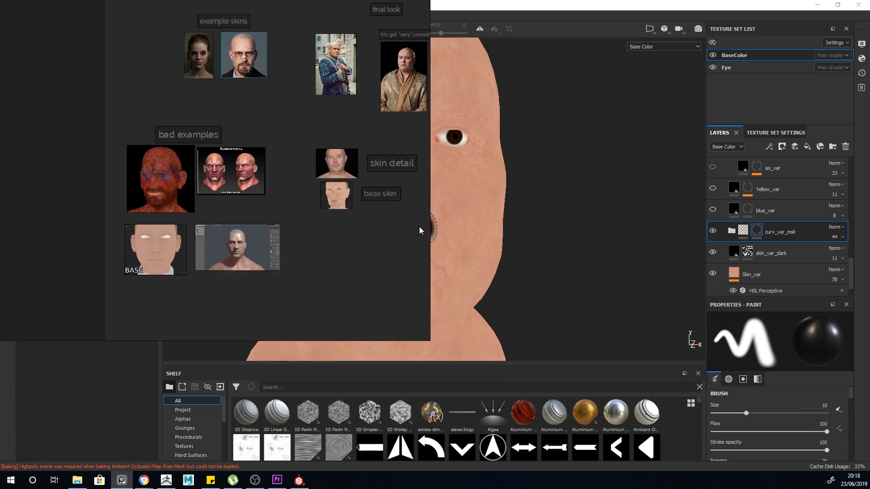
drag(425, 223, 302, 223)
- Examine the base skin reference face on the board up close beside the head's base color
scroll(118, 218, down, 1)
scroll(312, 188, up, 2)
scroll(269, 213, up, 2)
right_drag(266, 213, 181, 218)
scroll(181, 220, down, 2)
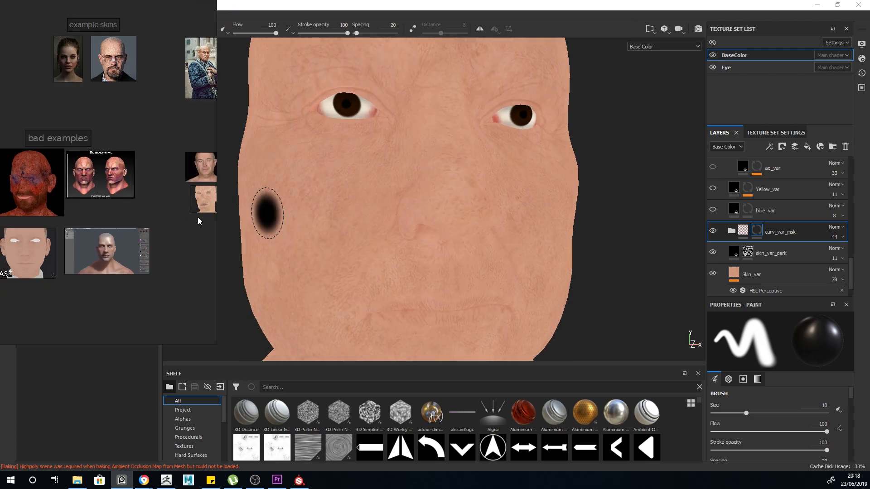
scroll(191, 203, up, 6)
right_drag(191, 203, 146, 202)
scroll(152, 221, down, 2)
scroll(167, 164, up, 1)
scroll(148, 199, down, 2)
scroll(143, 245, up, 3)
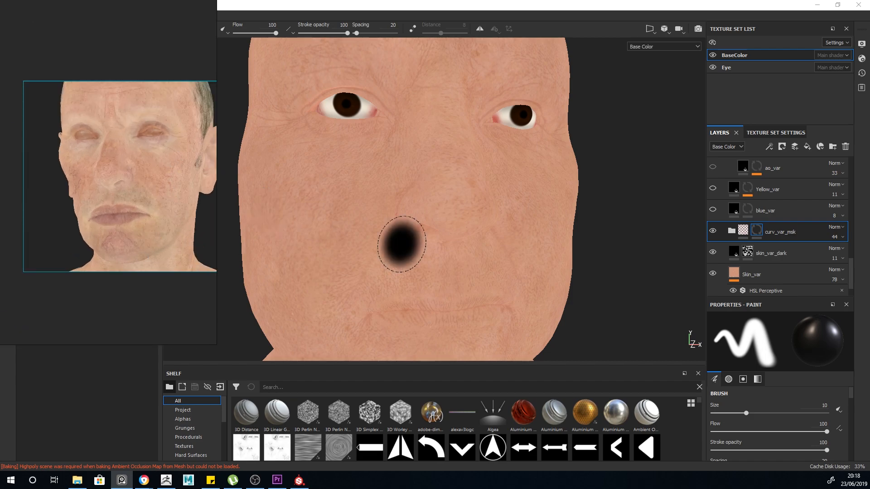
- Show the blue_var layer and bring the reference board back beside the head
click(715, 210)
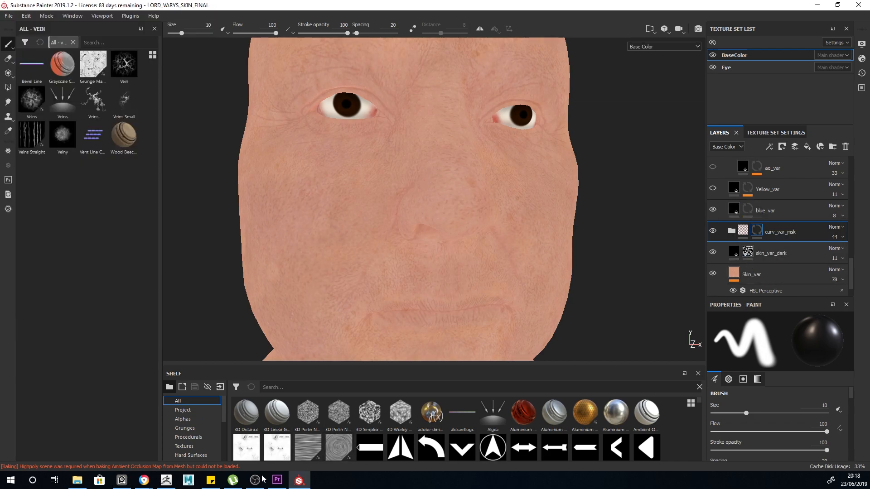
click(122, 480)
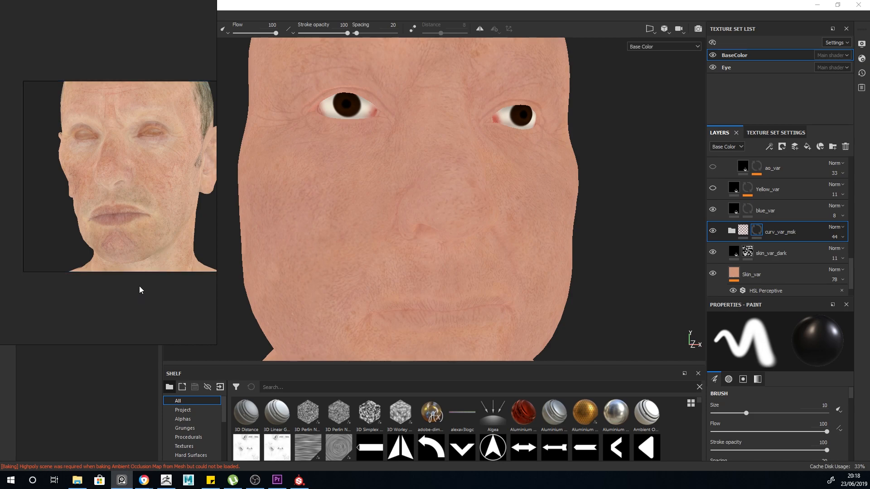
click(237, 340)
alt+drag(607, 216, 563, 216)
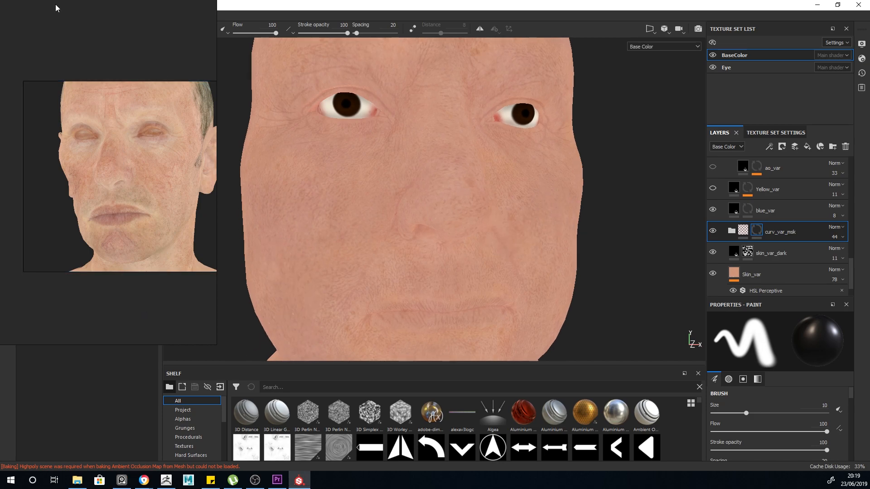
- Shorten and widen the reference board to frame the whole base skin face
click(140, 332)
drag(140, 332, 140, 334)
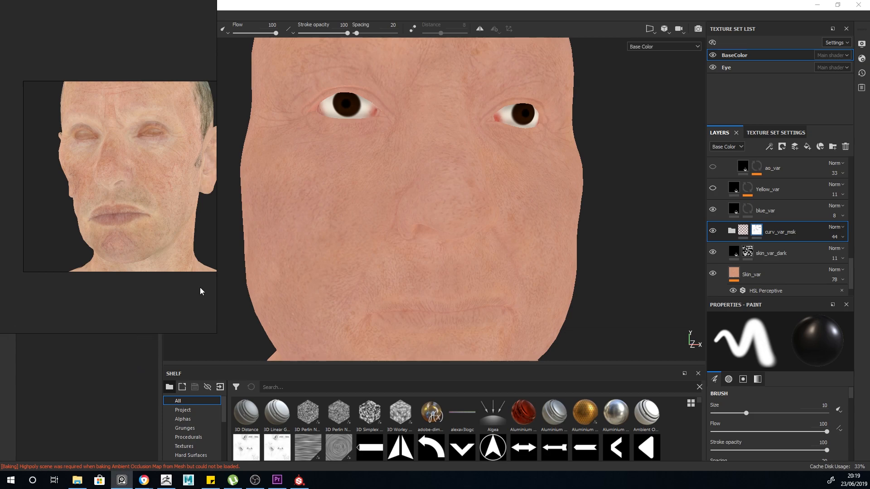
drag(220, 285, 240, 284)
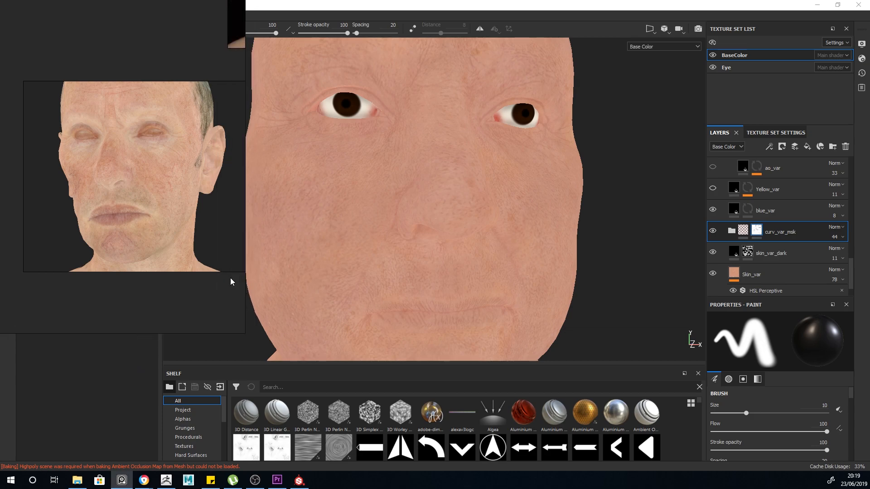
- Study the color zones of the base skin reference face close up and from afar, widening the board slightly
scroll(168, 226, down, 6)
scroll(173, 178, up, 1)
scroll(186, 260, up, 4)
scroll(183, 267, down, 3)
scroll(172, 280, up, 3)
scroll(172, 279, up, 2)
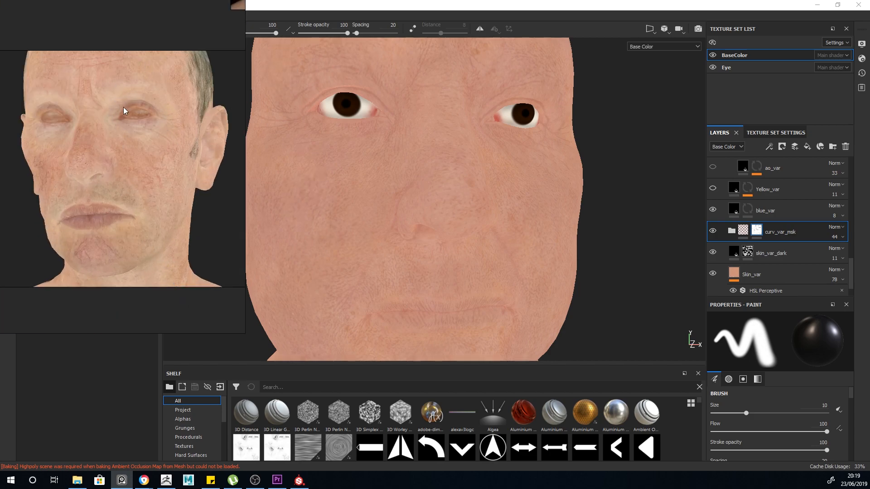
drag(245, 54, 255, 51)
scroll(124, 68, down, 4)
scroll(106, 167, up, 3)
scroll(137, 162, down, 3)
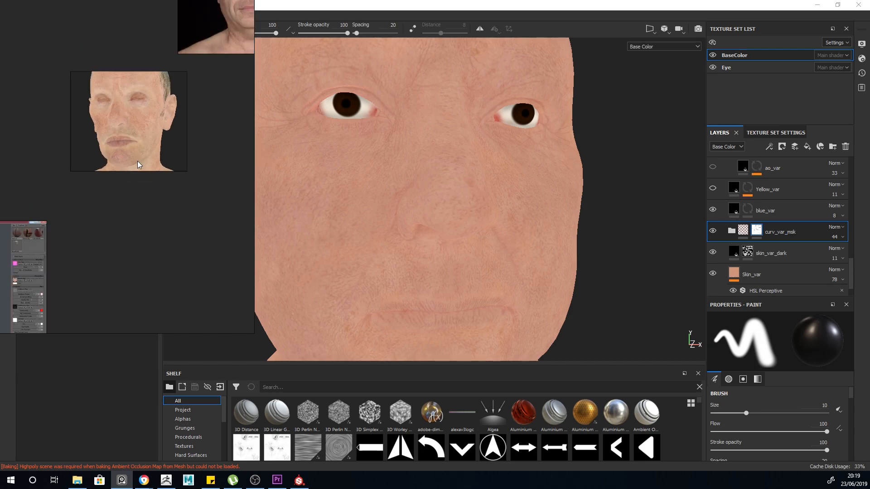
scroll(124, 72, up, 3)
scroll(149, 138, down, 3)
scroll(174, 177, up, 3)
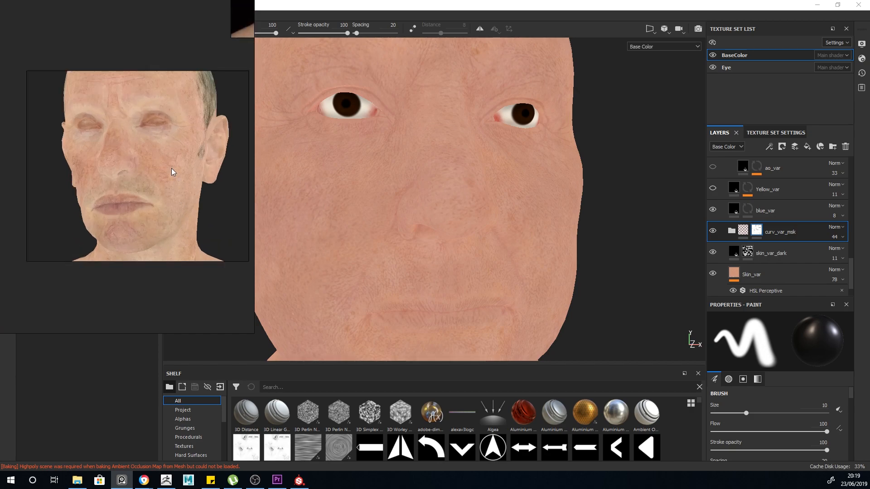
scroll(156, 118, up, 2)
scroll(156, 118, down, 1)
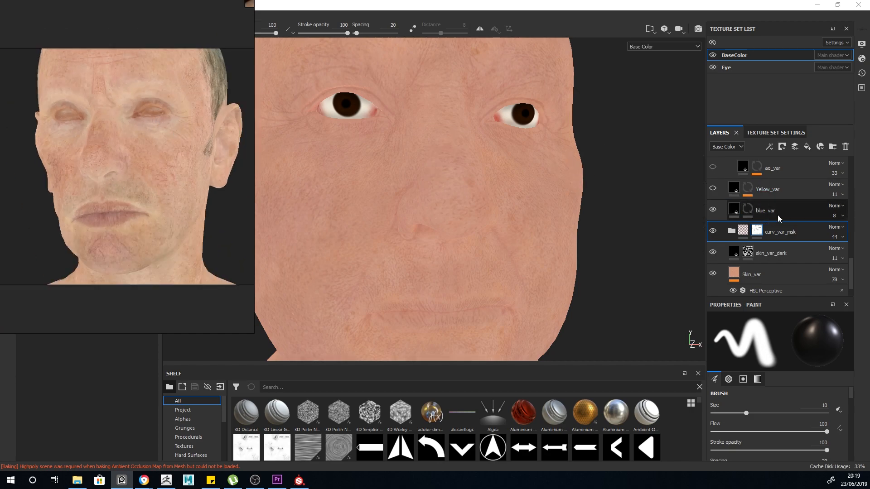
- Select the blue_var layer and compare the head's base color with it hidden and shown
click(719, 212)
click(716, 215)
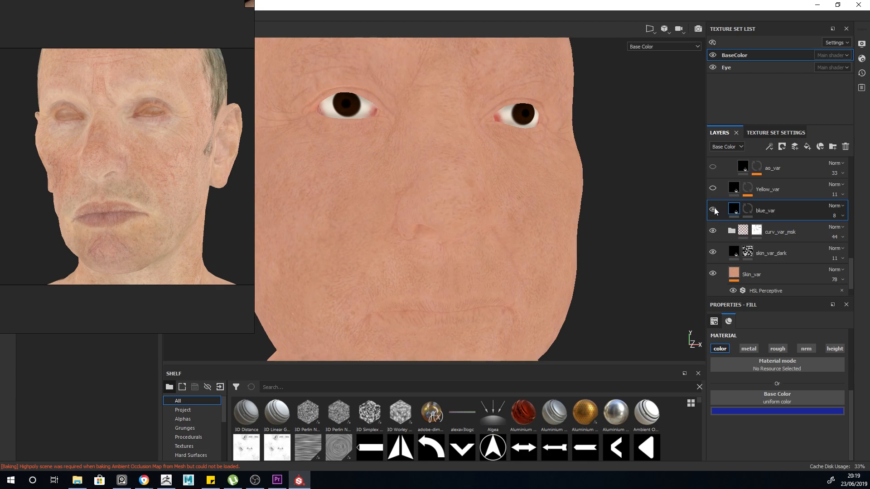
scroll(584, 181, up, 1)
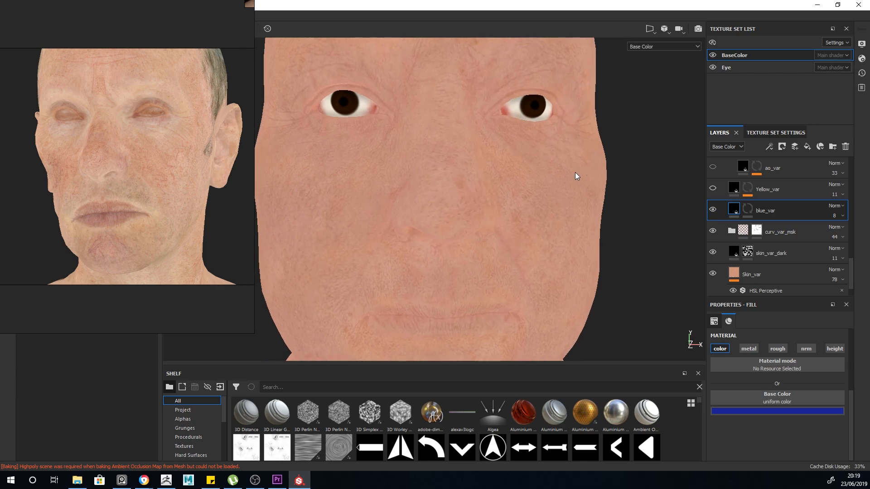
- Select the blue_var layer's mask and check the layer's opacity setting
click(748, 209)
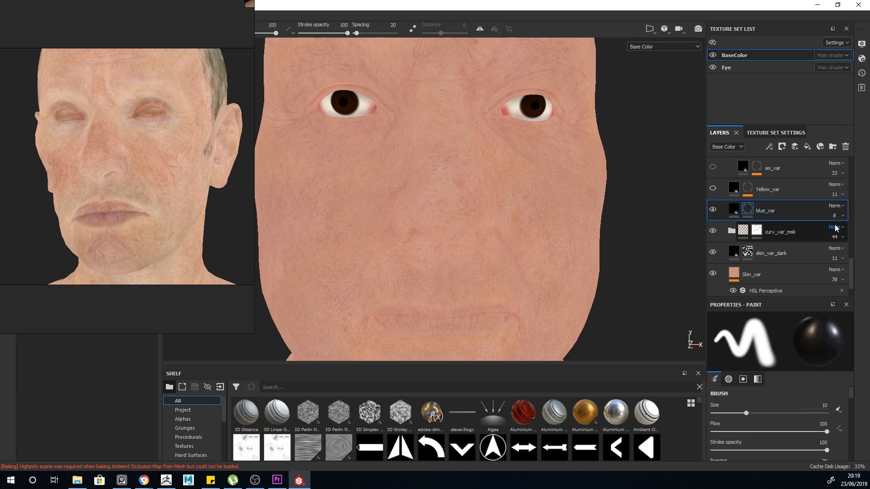
click(841, 216)
mouse_move(830, 233)
mouse_down()
mouse_move(859, 239)
mouse_move(828, 242)
mouse_up()
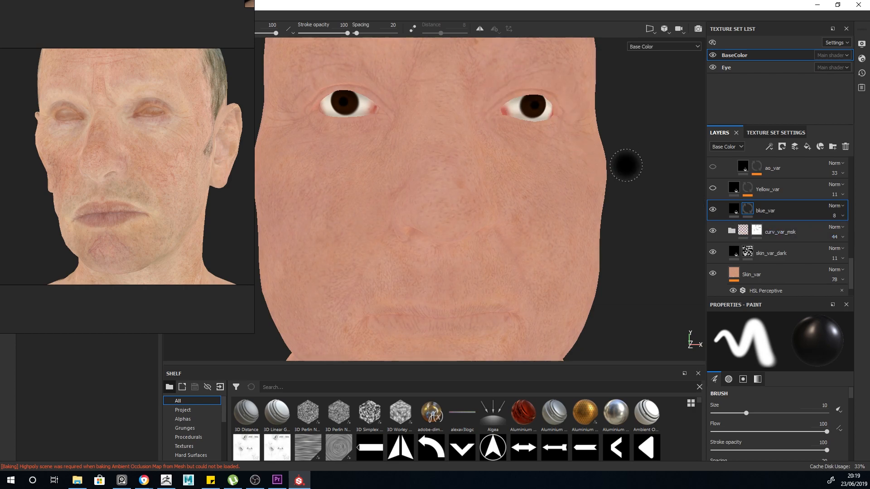
- Show the Yellow_var layer and compare the head's base color with the eye area and whole face of the reference
alt+drag(625, 161, 576, 132)
scroll(134, 125, up, 5)
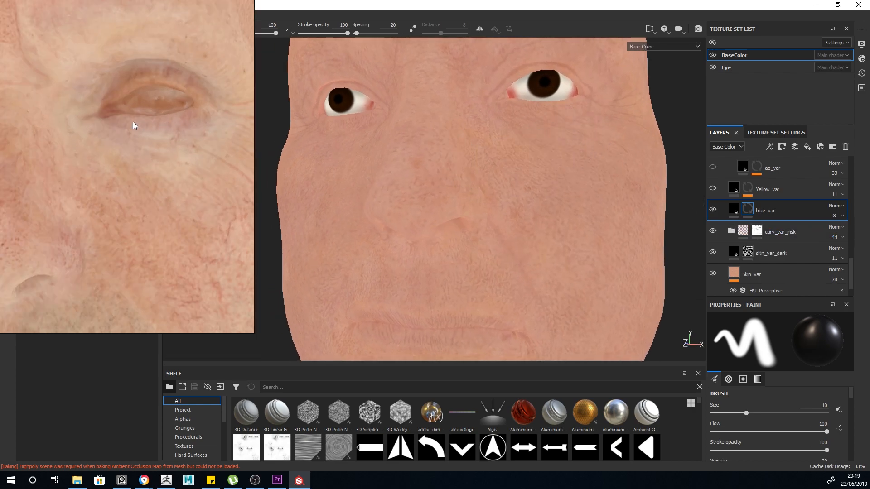
mouse_move(585, 126)
alt+mouse_down()
mouse_move(622, 139)
mouse_move(547, 202)
mouse_move(594, 250)
mouse_move(530, 252)
mouse_move(550, 198)
alt+mouse_up()
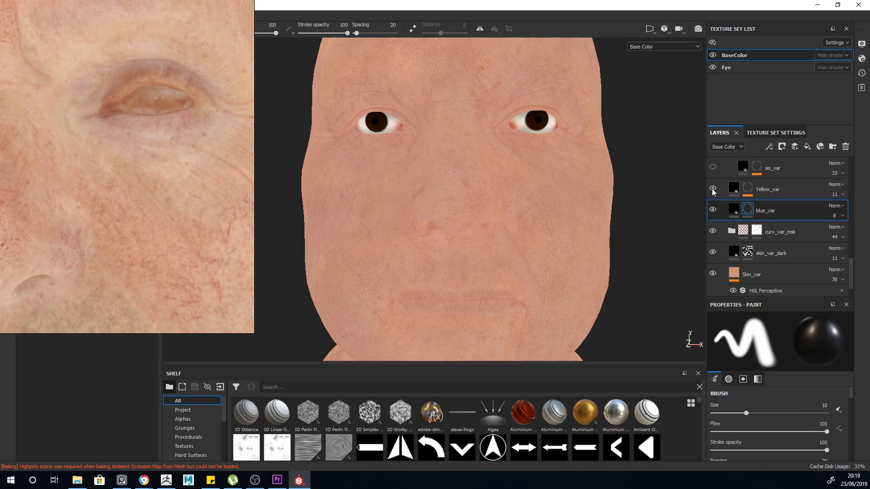
alt+drag(657, 177, 607, 175)
scroll(139, 137, down, 2)
scroll(139, 138, down, 2)
- Review the Yellow_var layer's base color, its mask with the Blur filter, and its opacity setting
click(734, 192)
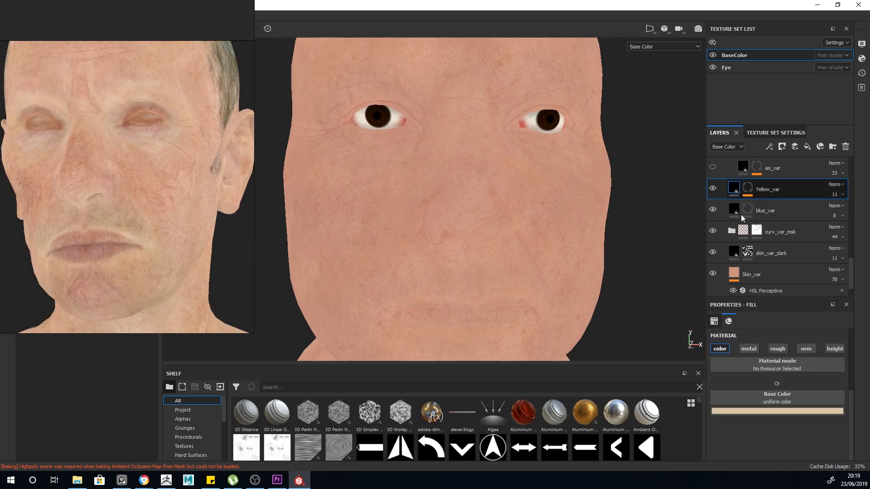
key(ctrl+v)
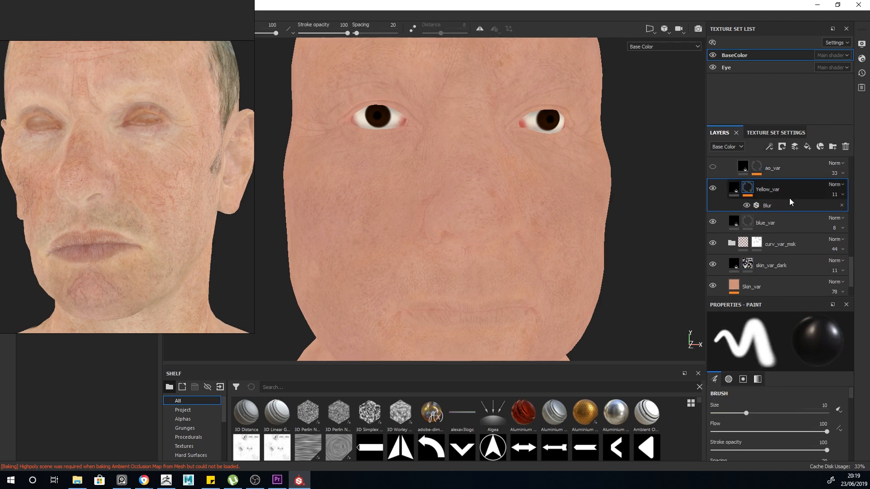
click(786, 206)
click(747, 187)
click(835, 196)
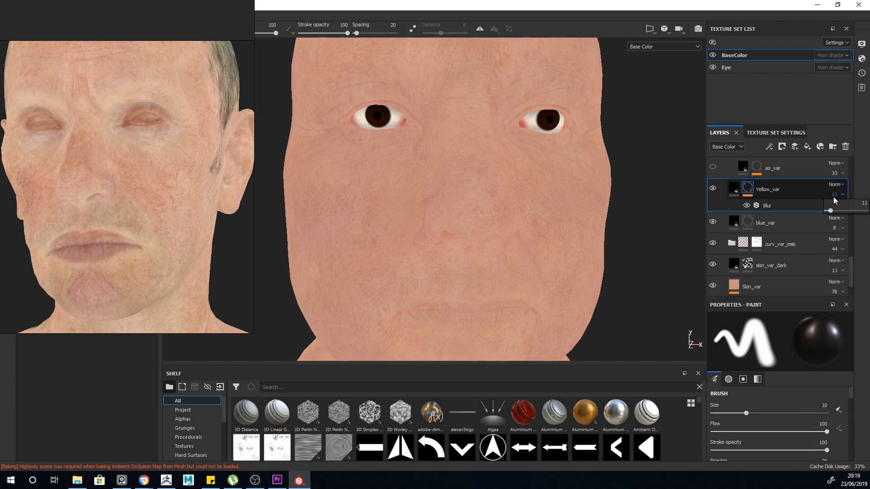
mouse_move(839, 211)
mouse_down()
mouse_move(863, 212)
mouse_move(837, 212)
mouse_up()
key(ctrl+z)
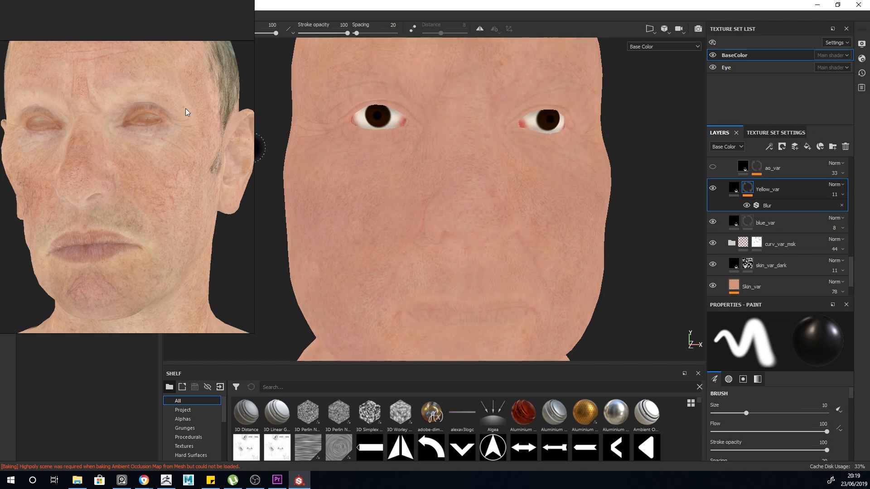
- Compare the head in full material view with Yellow_var and blue_var hidden and shown, and return to the Base Color channel
key(m)
alt+drag(563, 184, 584, 236)
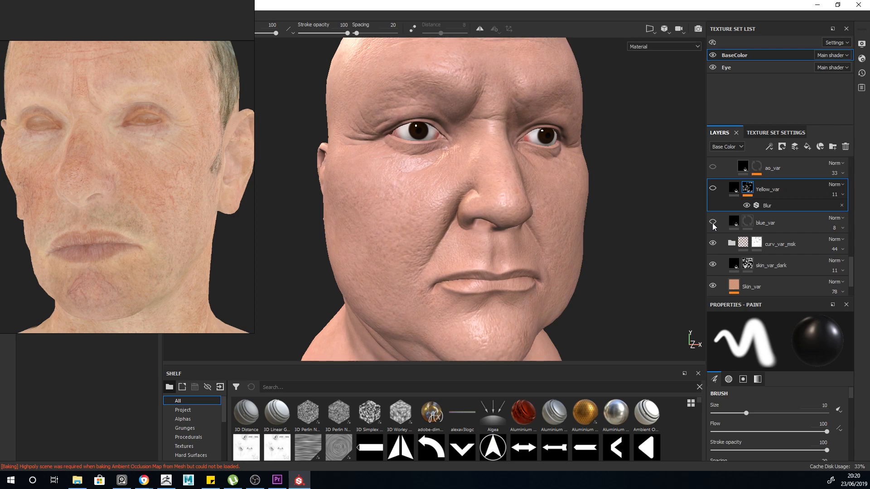
scroll(760, 235, up, 1)
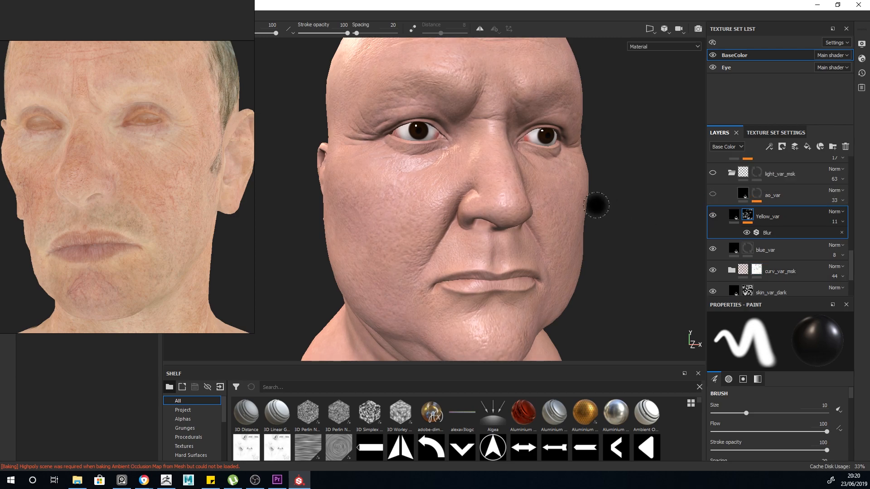
alt+drag(585, 231, 573, 234)
key(c)
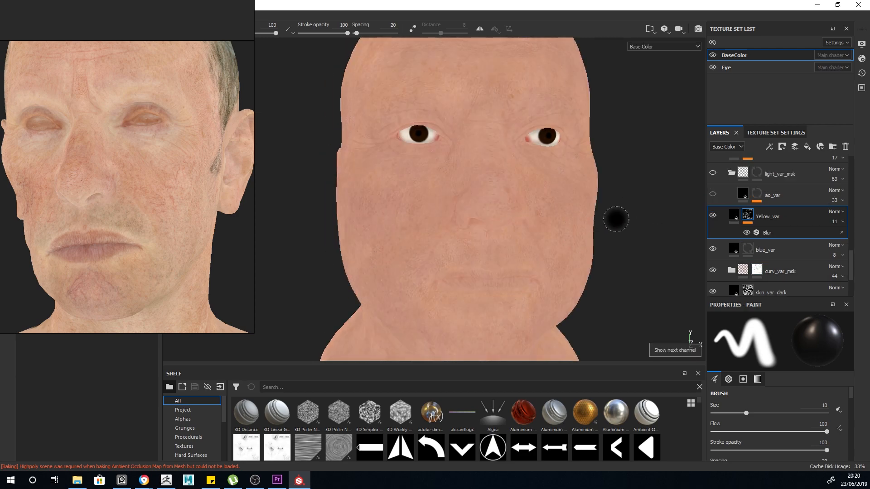
- Show the light_var_msk folder and its ao_var layer, and open ao_var's base color for inspection
scroll(612, 214, up, 3)
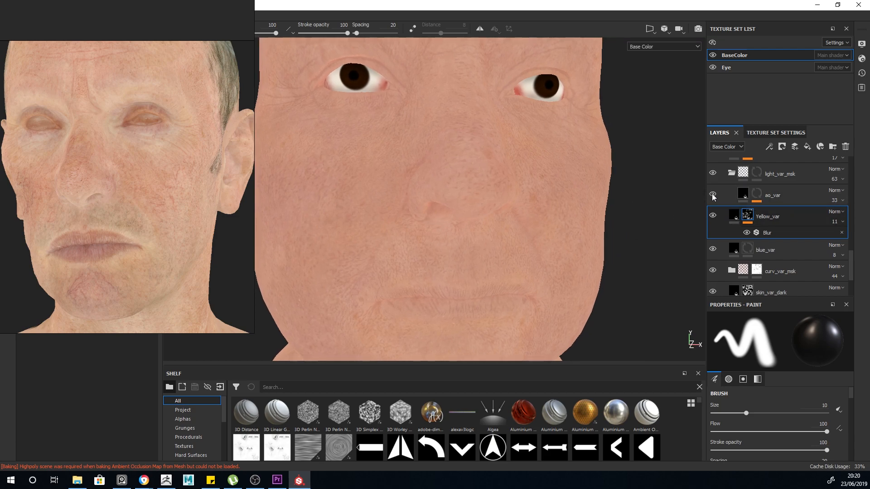
scroll(567, 195, down, 2)
scroll(480, 71, down, 2)
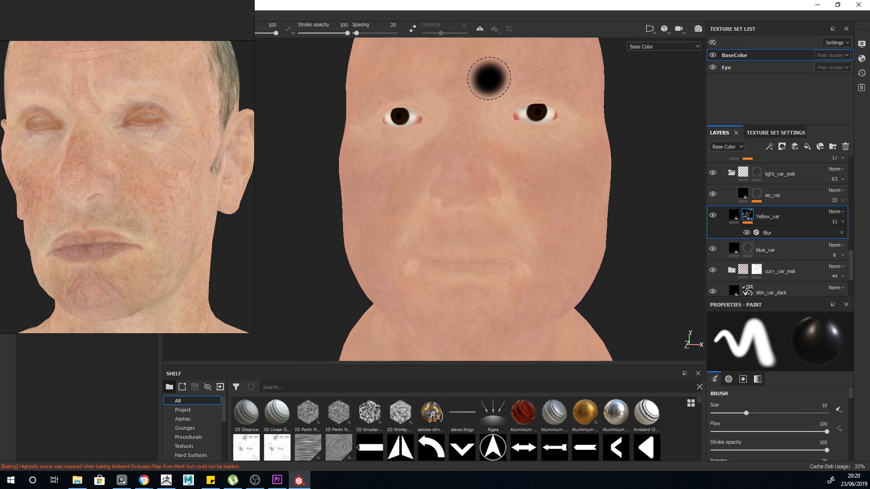
click(749, 194)
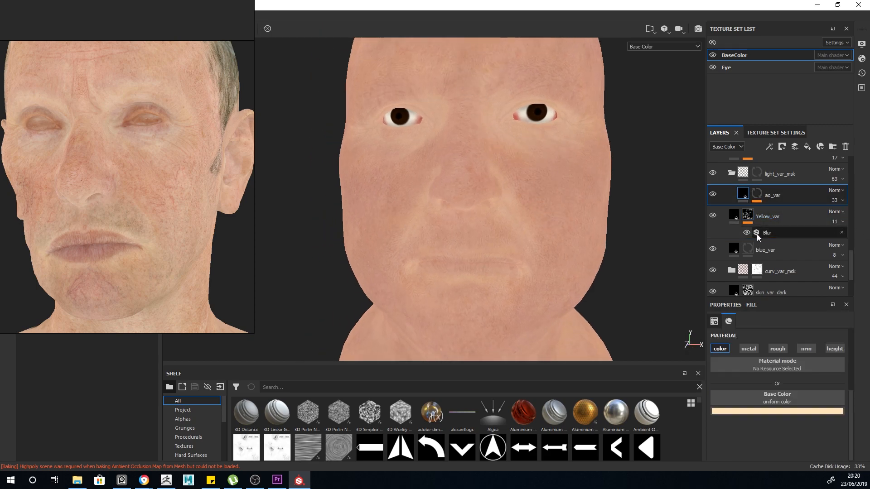
click(771, 411)
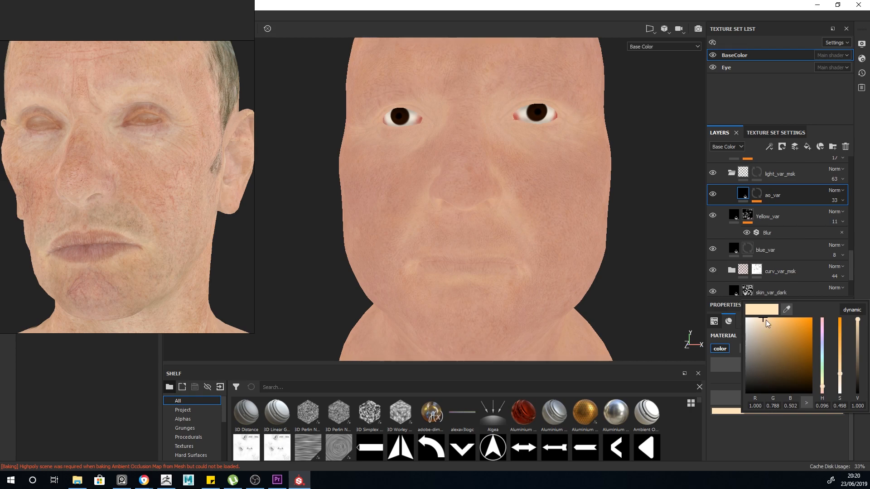
- Study the light skin zones around the reference face's eyes close up and from afar, comparing them with the head
click(177, 134)
scroll(183, 132, up, 4)
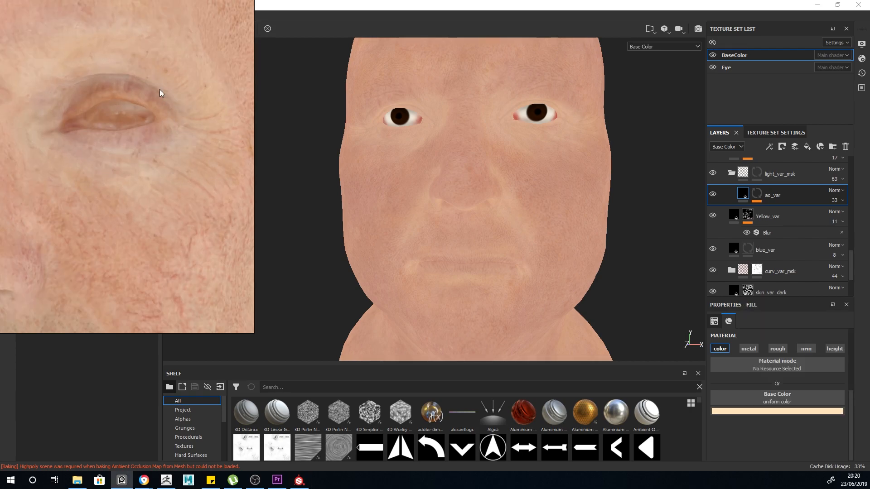
scroll(159, 90, down, 2)
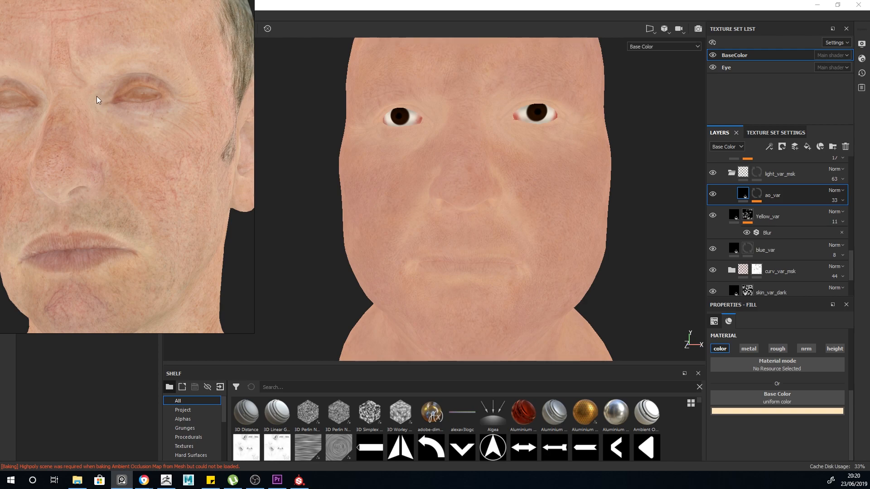
scroll(154, 100, down, 3)
scroll(144, 90, up, 3)
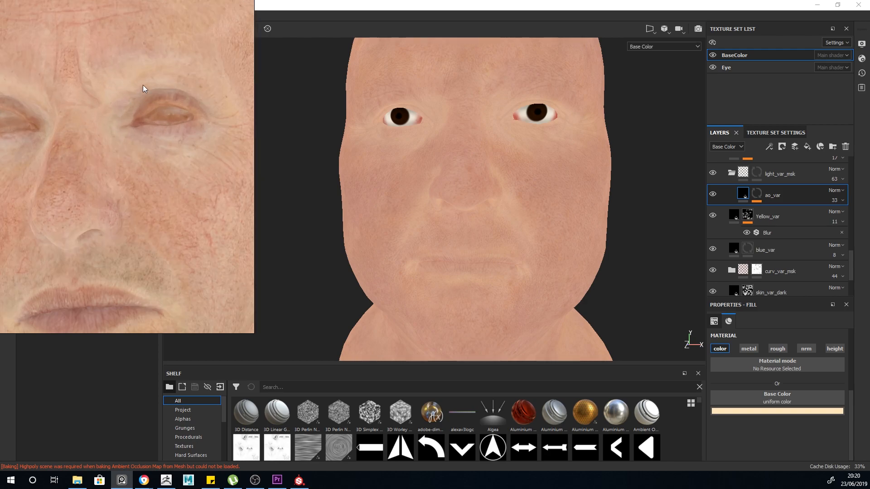
scroll(488, 143, up, 4)
scroll(511, 197, down, 3)
alt+drag(511, 158, 478, 210)
scroll(497, 144, down, 2)
alt+drag(580, 246, 494, 177)
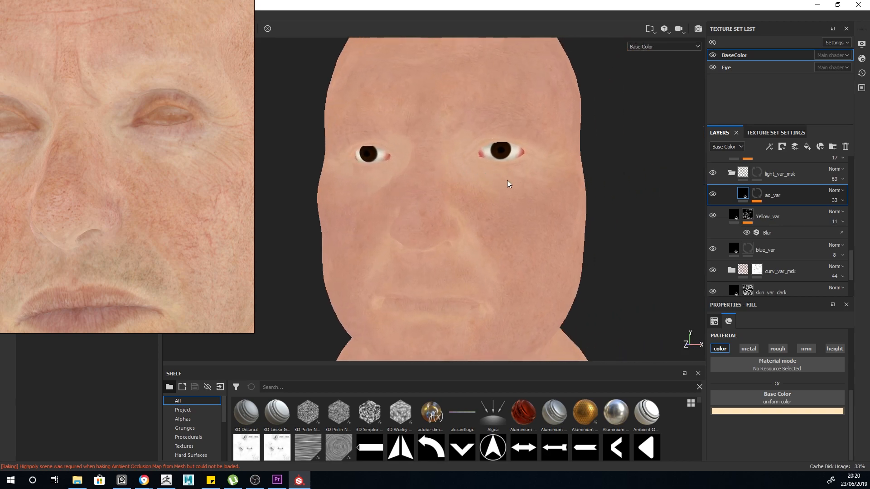
- Inspect the ambient occlusion Fill and the Levels adjustment in the ao_var layer's mask
click(760, 197)
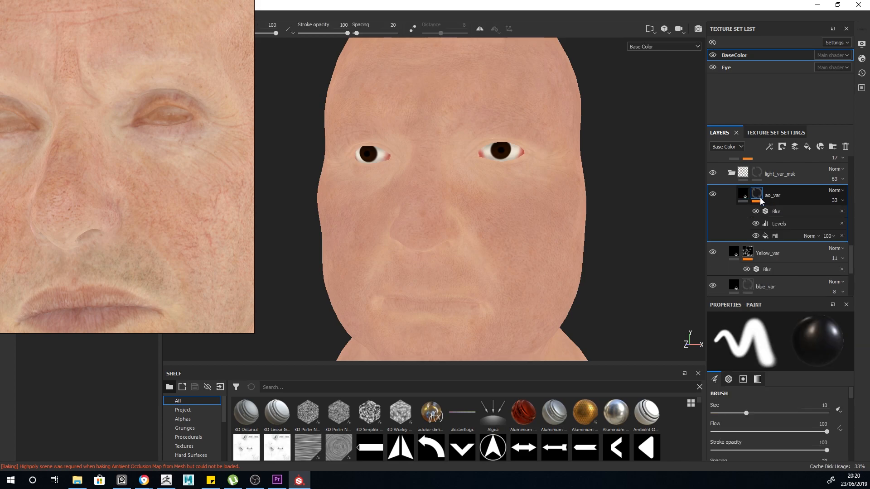
click(781, 236)
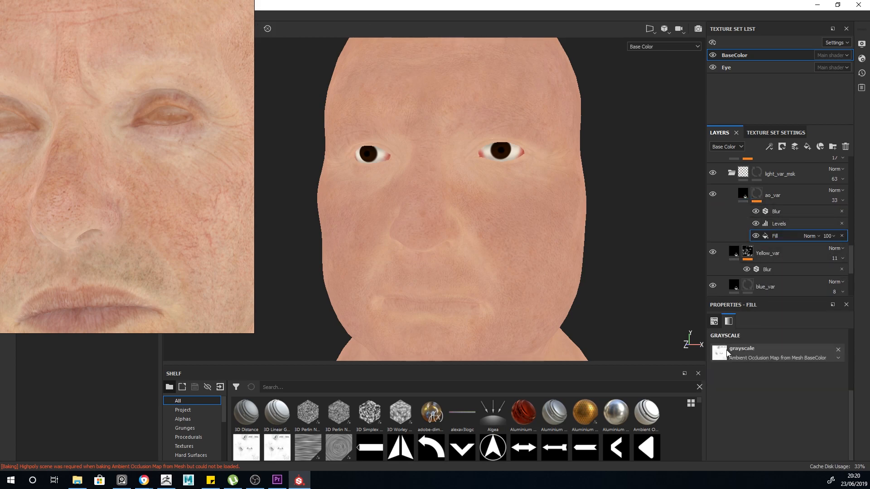
click(779, 224)
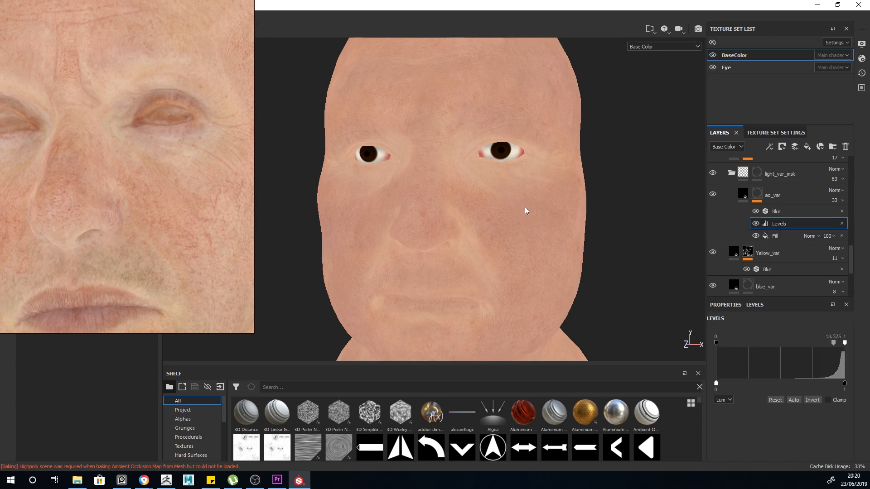
- Compare the head with the ao_var layer hidden and shown, and examine it in full material view
alt+drag(603, 245, 509, 229)
click(713, 194)
click(713, 194)
key(c)
key(m)
scroll(509, 229, up, 3)
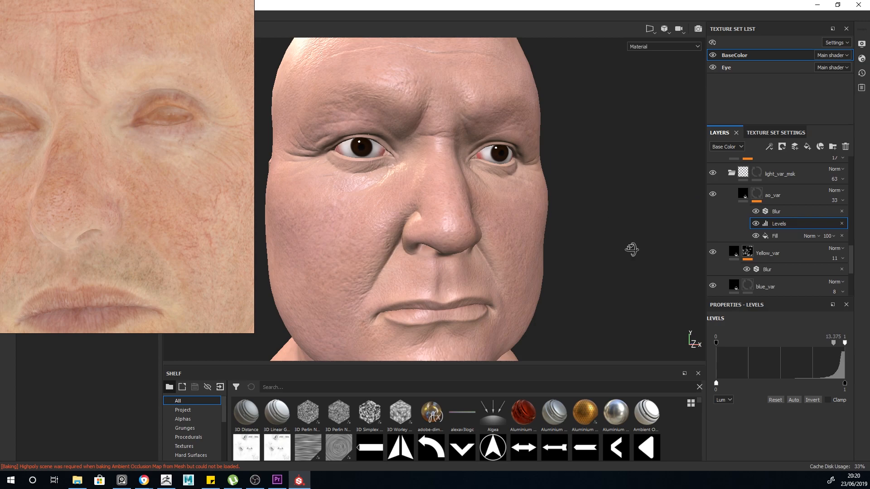
- Cycle through the head's individual texture channels and return to Base Color
key(c)
key(c)
key(c)
key(c)
key(c)
key(c)
key(c)
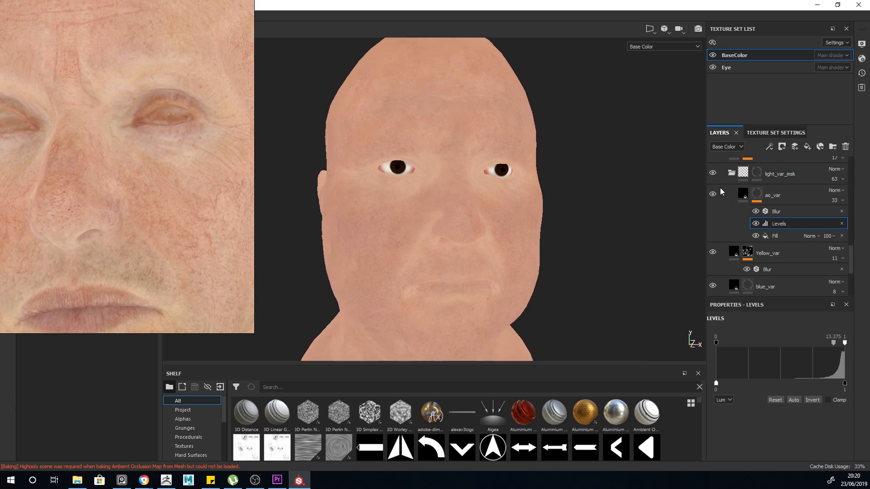
- Collapse the light_var_msk folder and show the darker_red_var layer, viewing the whole head from the front
click(732, 175)
scroll(782, 252, up, 1)
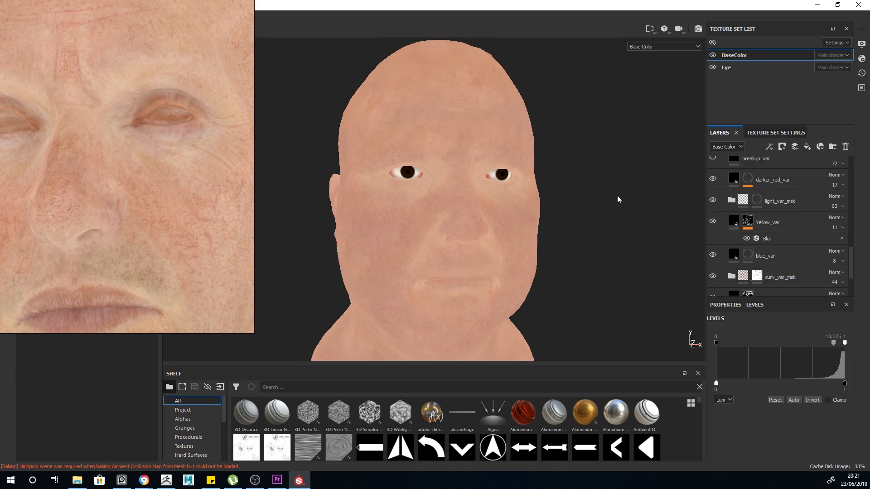
alt+drag(458, 192, 451, 251)
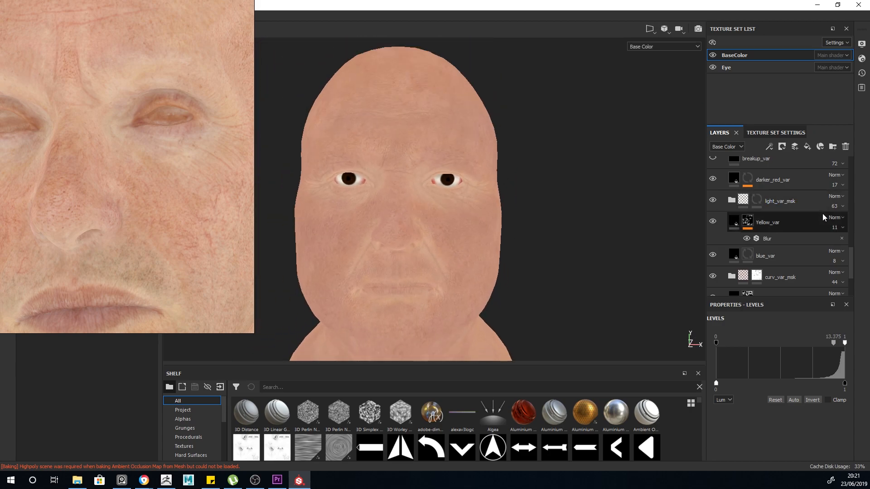
- Inspect the darker_red_var layer's base color and the Fill and Levels effects in its mask
click(770, 183)
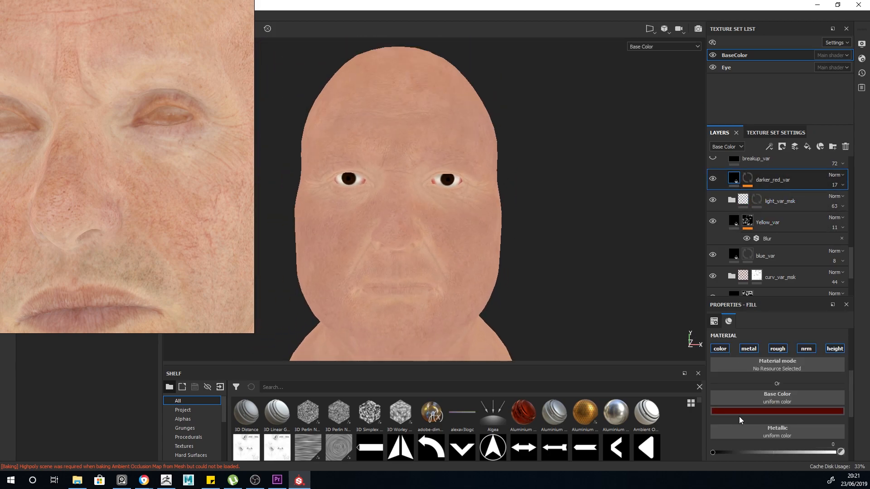
click(748, 180)
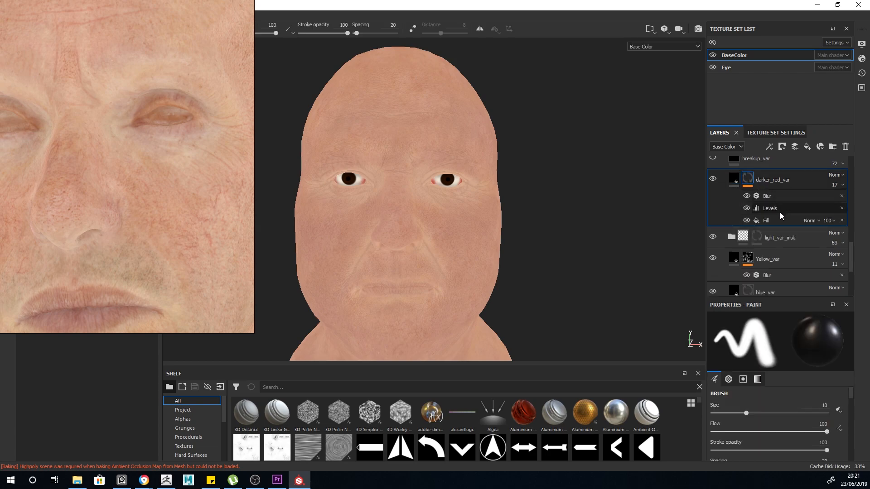
scroll(462, 218, up, 5)
scroll(575, 229, down, 5)
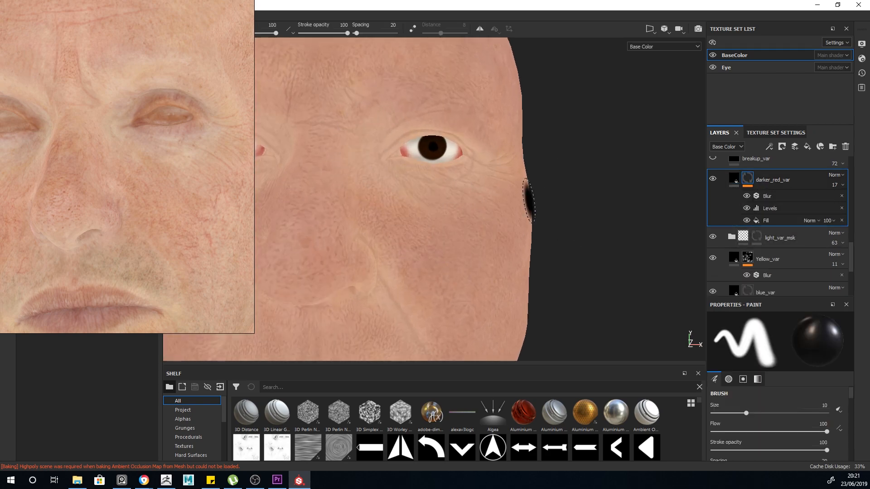
click(783, 222)
click(778, 208)
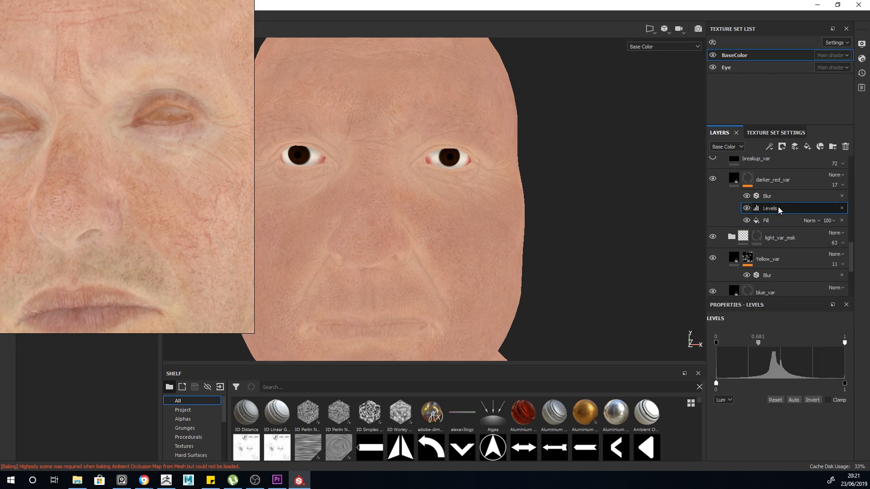
- Compare the head with darker_red_var hidden and shown in full material view, and return to the Base Color channel
scroll(491, 166, down, 4)
scroll(419, 200, up, 3)
scroll(383, 188, down, 1)
alt+drag(383, 189, 506, 215)
key(m)
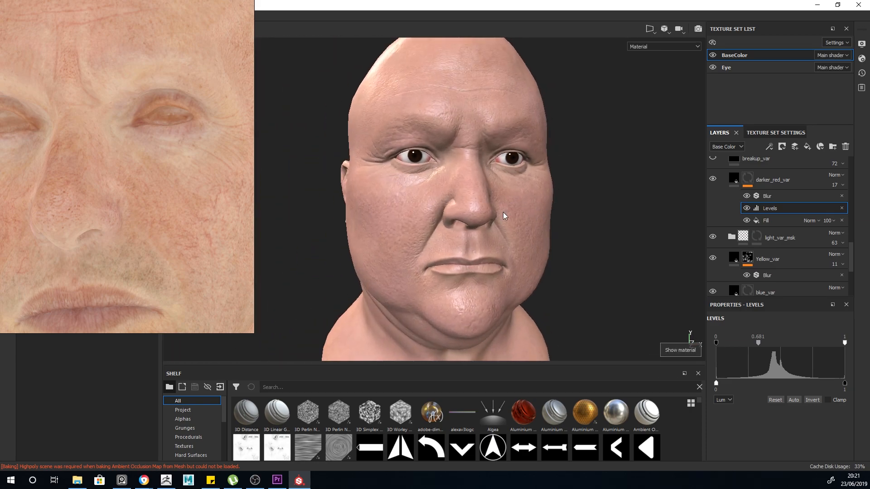
scroll(713, 211, up, 1)
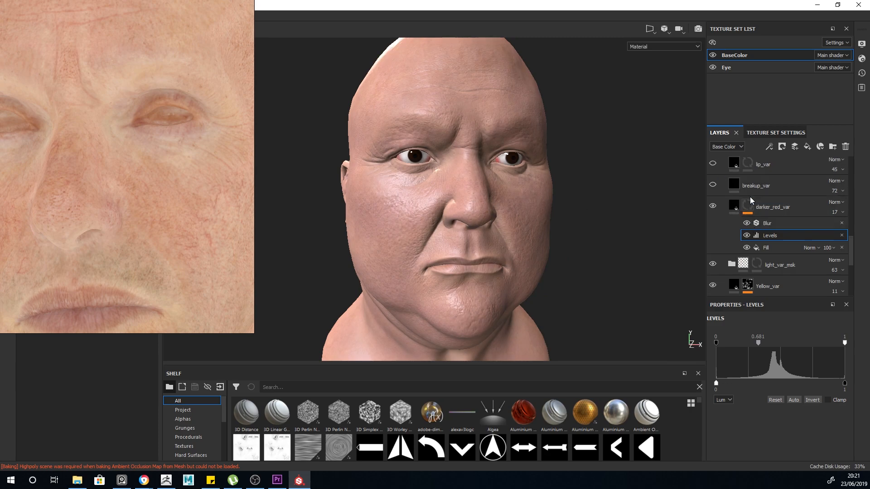
click(714, 206)
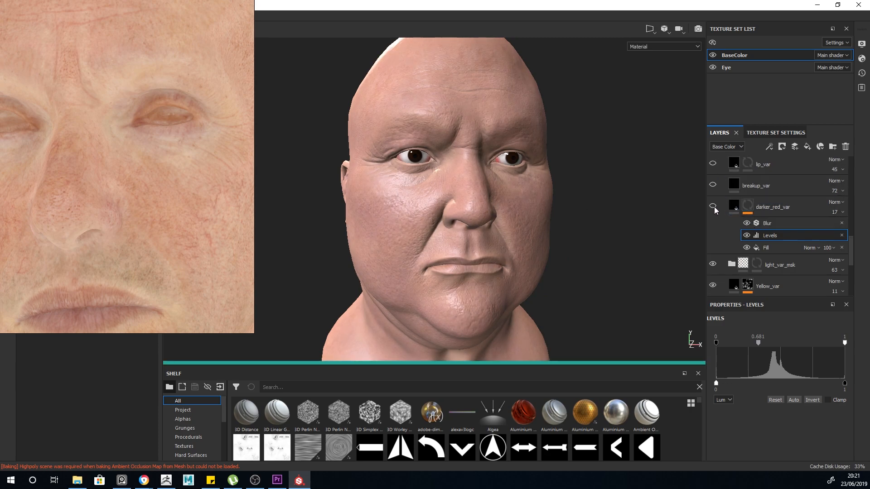
alt+drag(578, 193, 543, 241)
key(c)
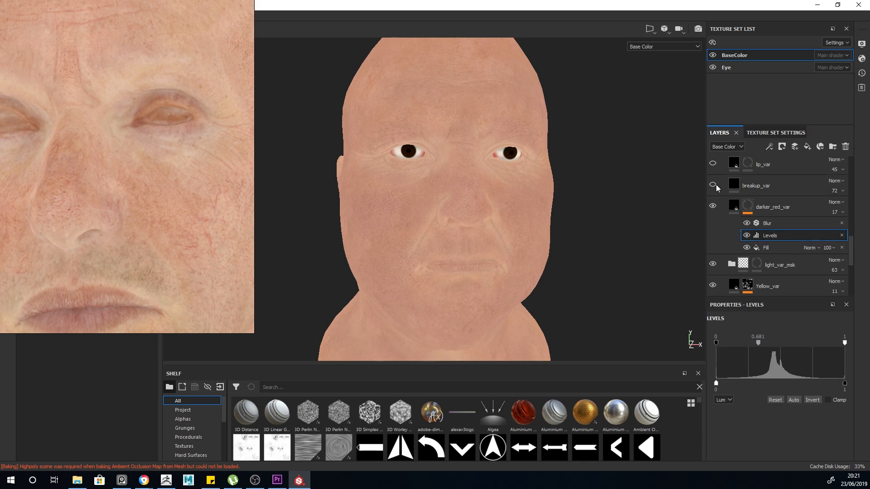
- Show and select the breakup_var paint layer, and look through its brush settings
alt+drag(539, 201, 554, 255)
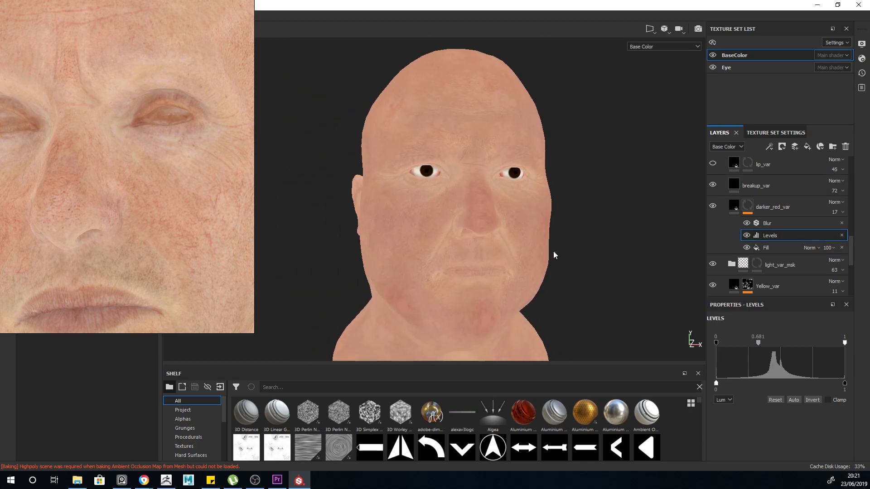
click(736, 209)
click(735, 185)
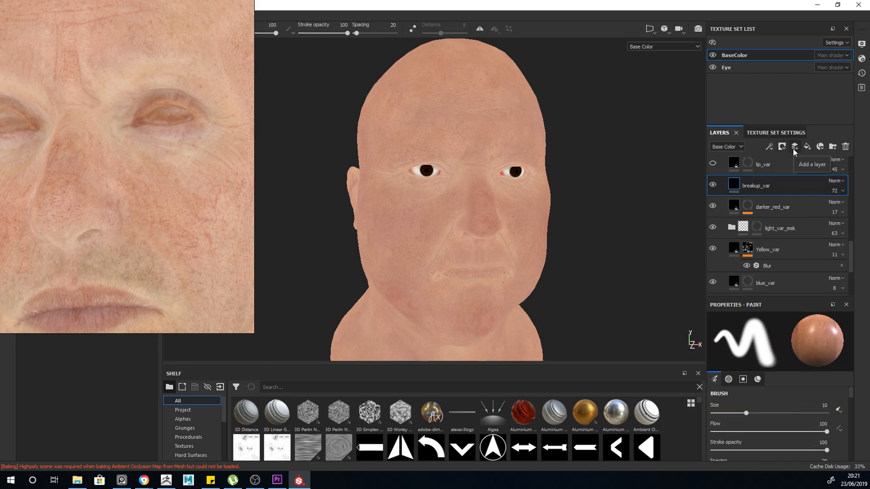
scroll(765, 390, down, 1)
scroll(765, 390, down, 1)
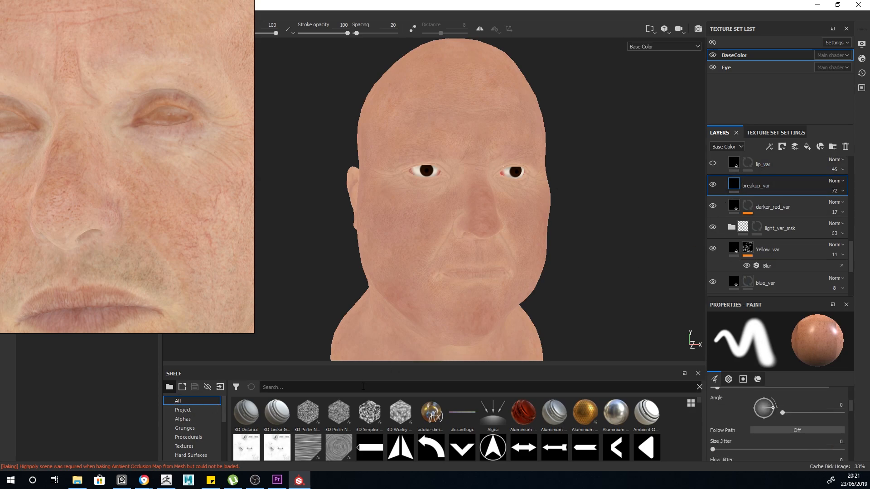
- Search the whole shelf for a "nose" texture
text(nose)
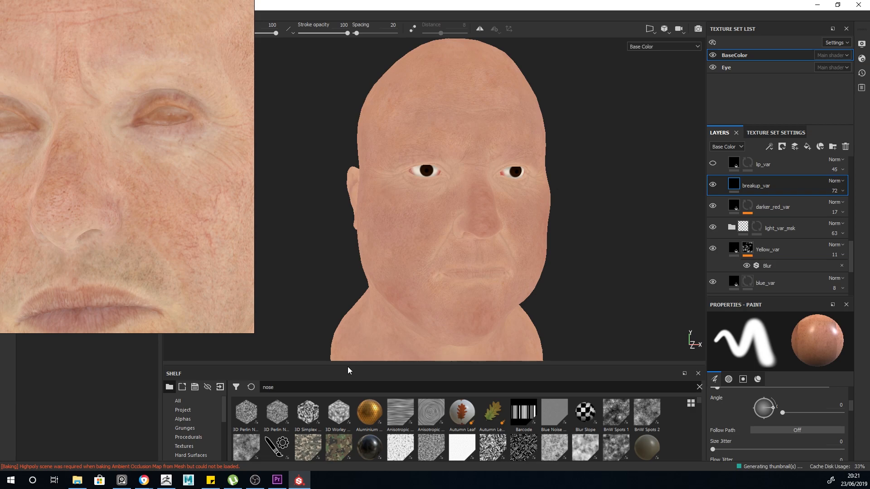
click(178, 401)
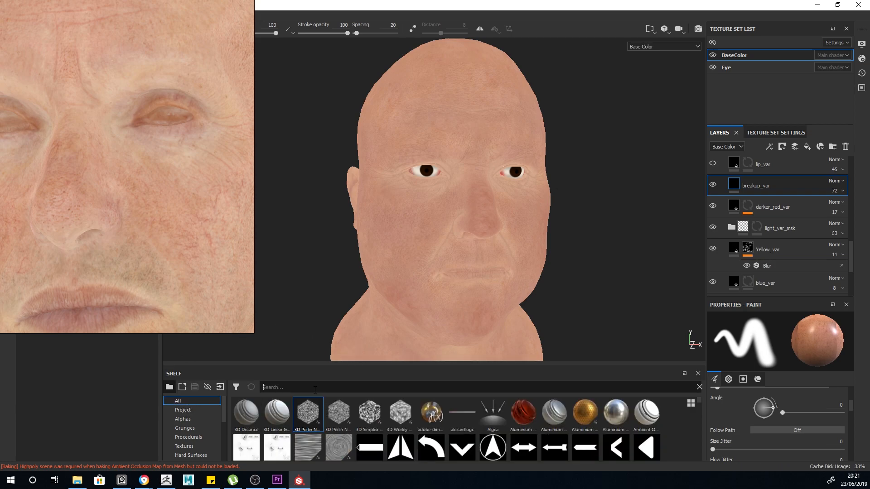
text(nose)
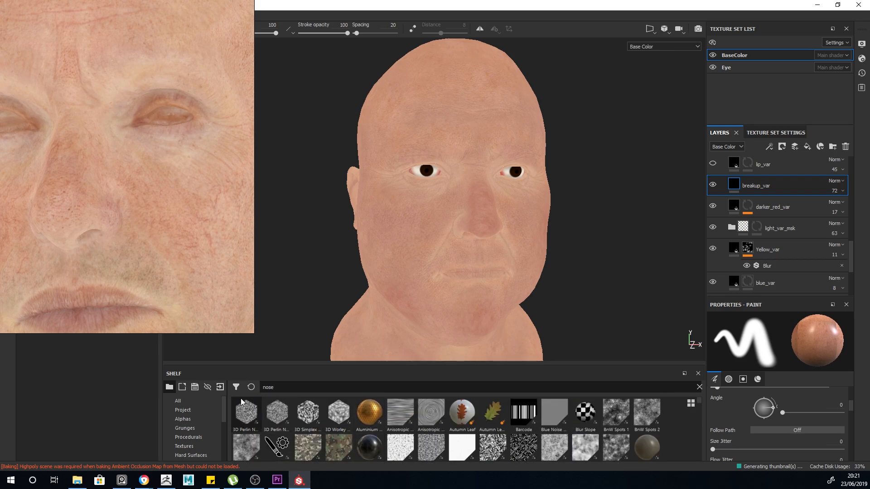
click(192, 402)
- Move the reference photo aside, start importing resources, and browse to the TEXTURES folder inside the project's SUBSTANCE PAINTER folder
right_drag(139, 150, 428, 234)
click(13, 17)
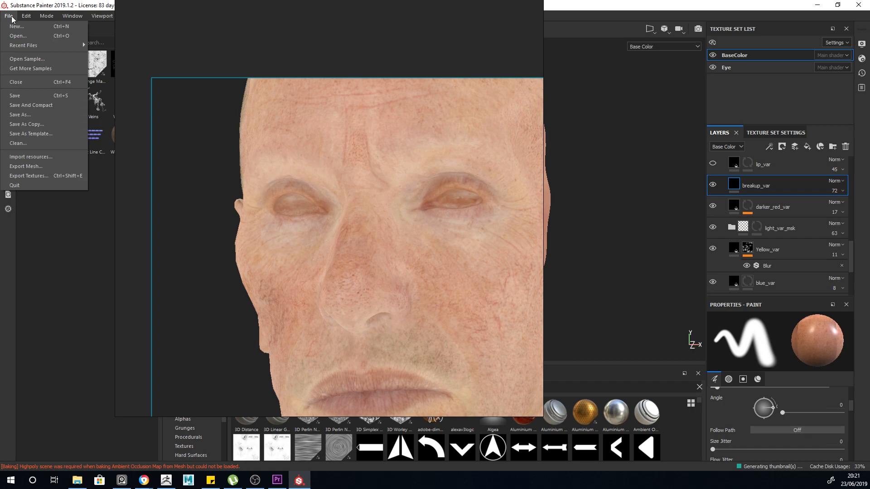
click(27, 162)
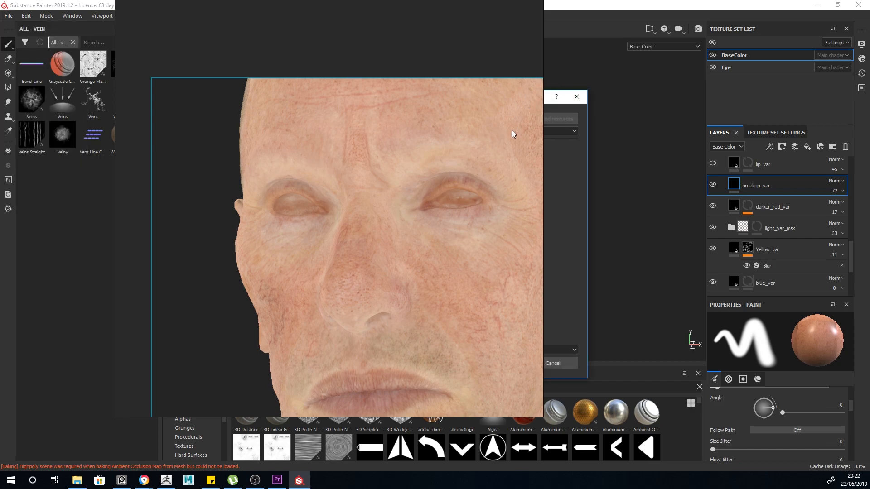
right_drag(513, 132, 299, 156)
drag(483, 102, 611, 56)
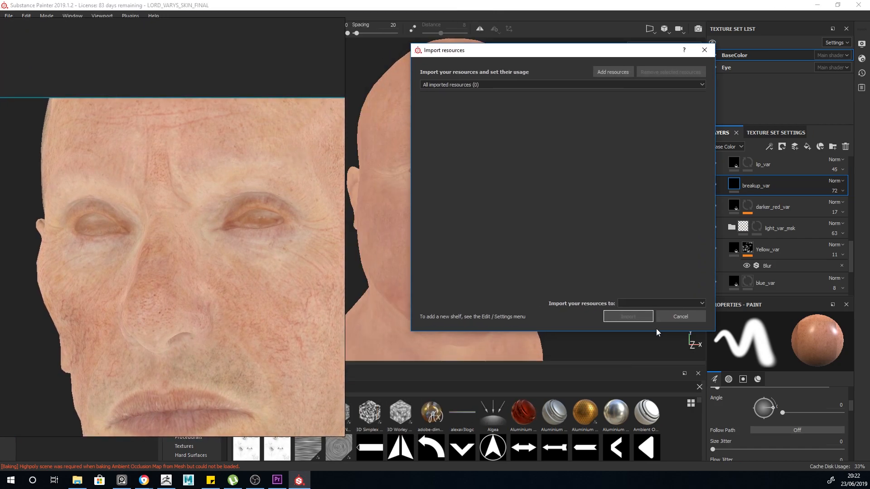
click(623, 72)
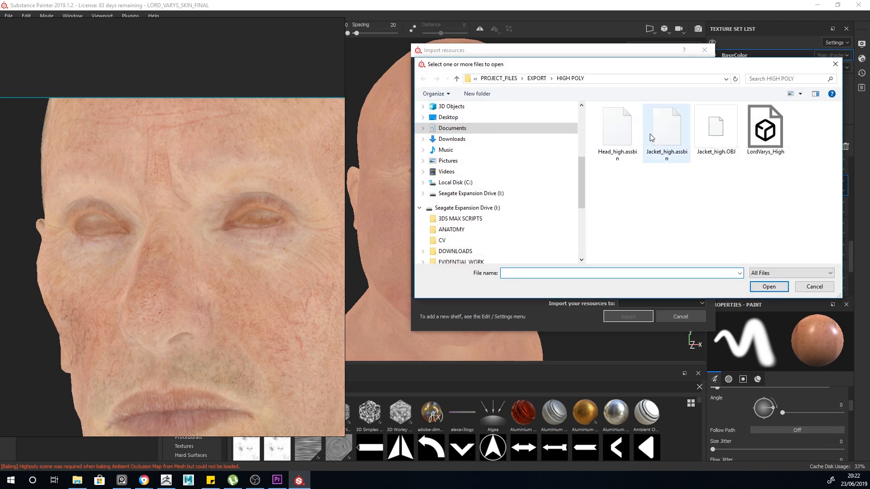
click(498, 79)
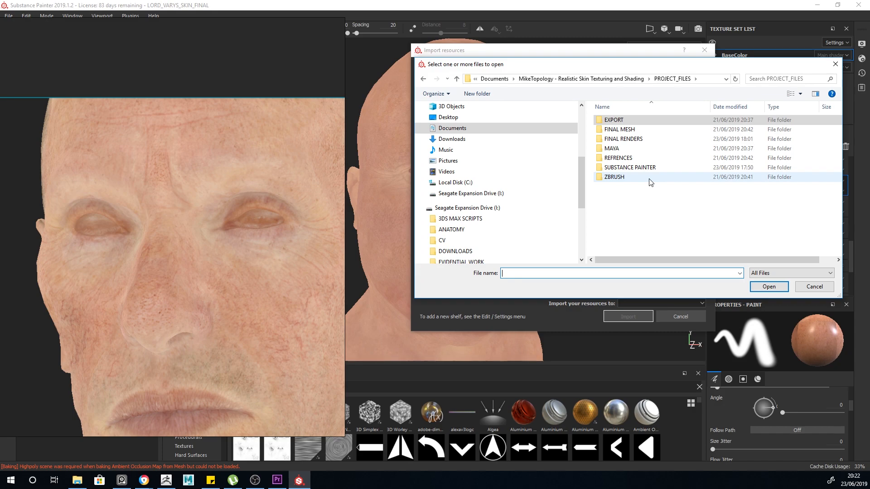
double_click(653, 168)
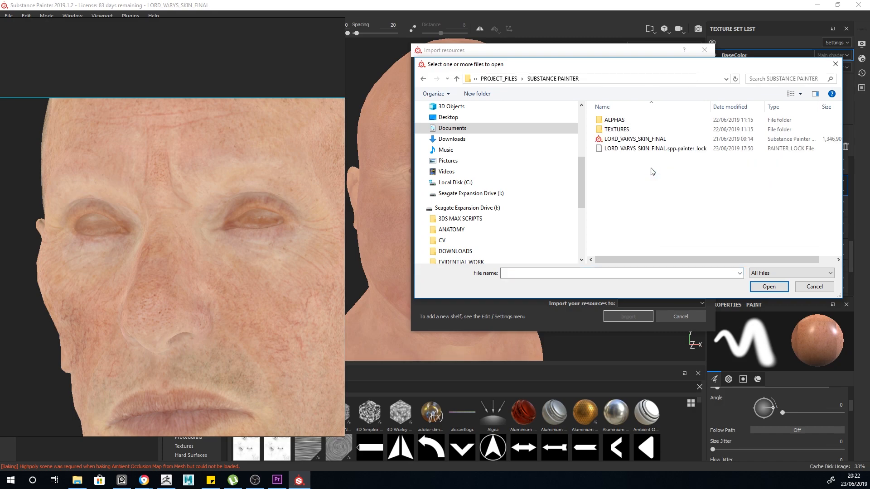
double_click(621, 132)
- Add the Cheeks, Facial_Hair, Nose and Tiling_Skin images to the import list
click(709, 142)
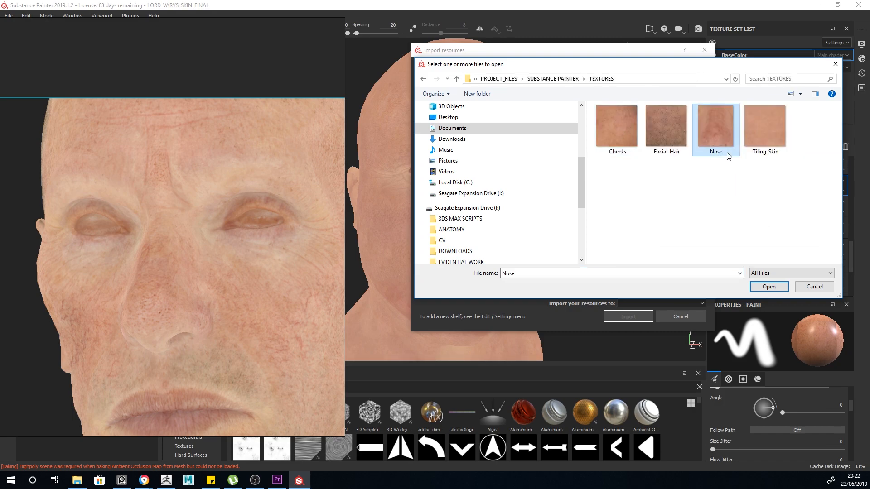
click(617, 136)
shift+click(757, 135)
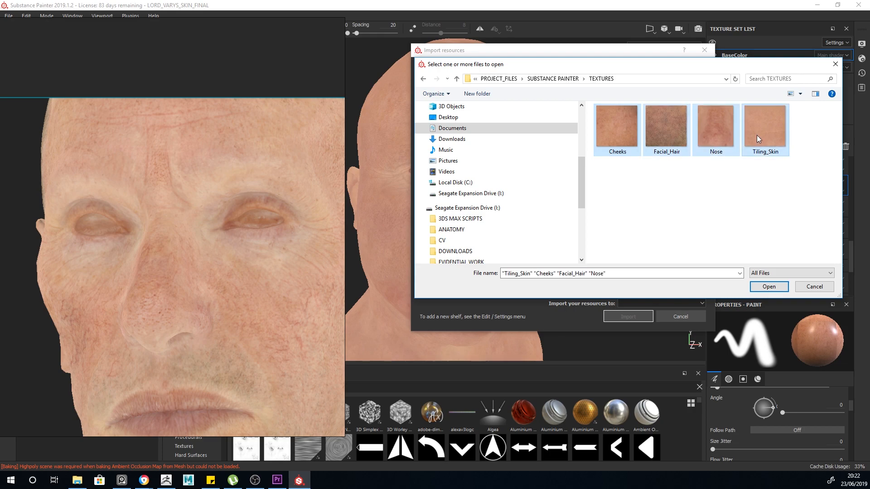
click(767, 285)
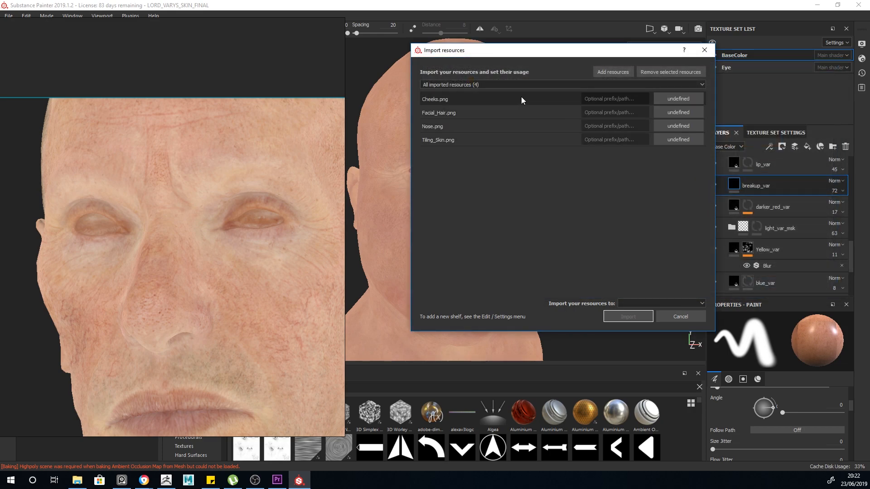
- Set the usage of all four images to texture and import them into the current session
click(689, 99)
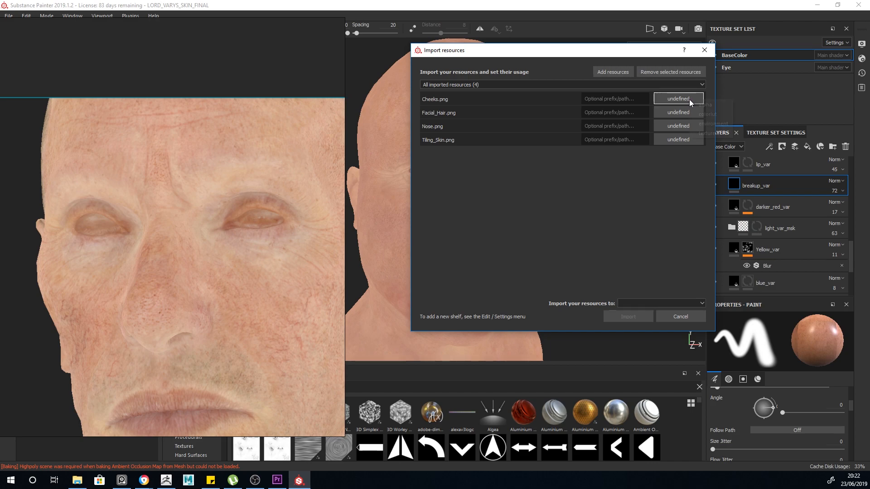
click(705, 136)
click(656, 305)
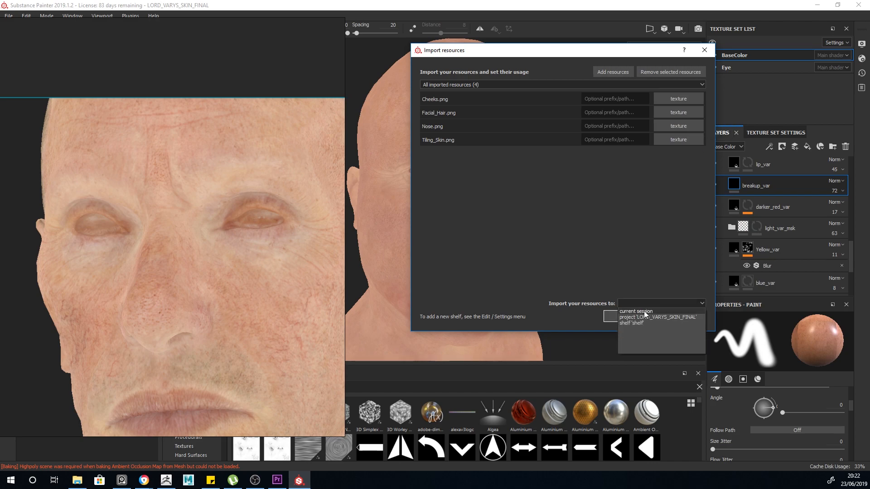
click(644, 314)
click(615, 316)
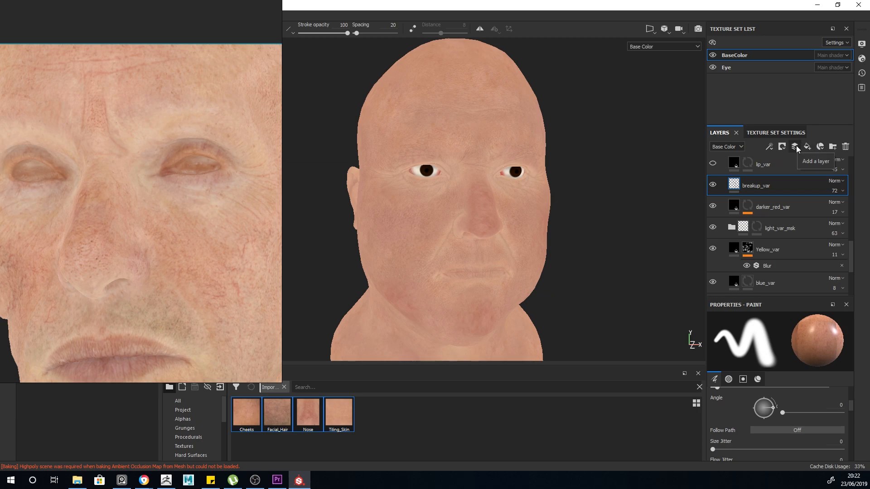
- Assign the imported Nose texture to the Base Color of the breakup_var layer's brush
click(306, 424)
scroll(769, 428, down, 10)
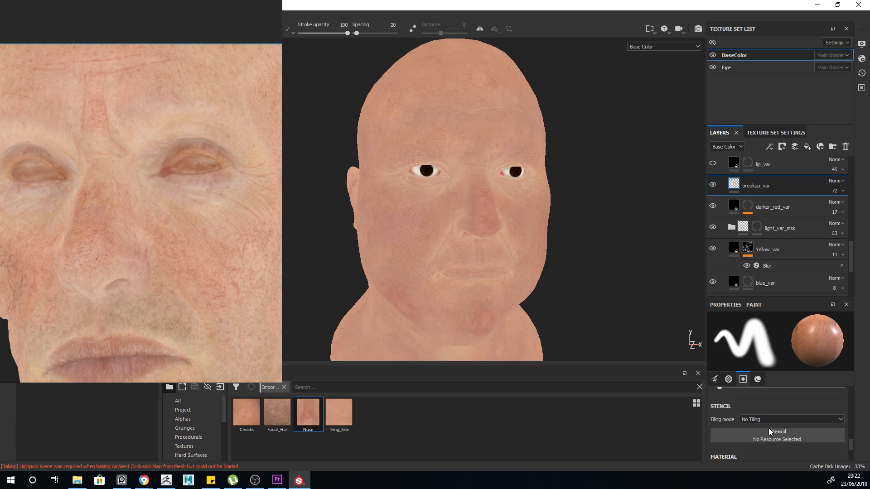
drag(308, 416, 761, 449)
- Compare the face with breakup_var hidden and shown in full material view, and return to the Base Color channel
scroll(536, 239, up, 3)
mouse_move(536, 239)
alt+mouse_down()
mouse_move(467, 188)
mouse_move(461, 316)
mouse_move(544, 270)
mouse_move(612, 264)
mouse_move(360, 298)
mouse_move(248, 284)
mouse_move(433, 276)
alt+mouse_up()
scroll(467, 181, up, 3)
scroll(474, 169, down, 4)
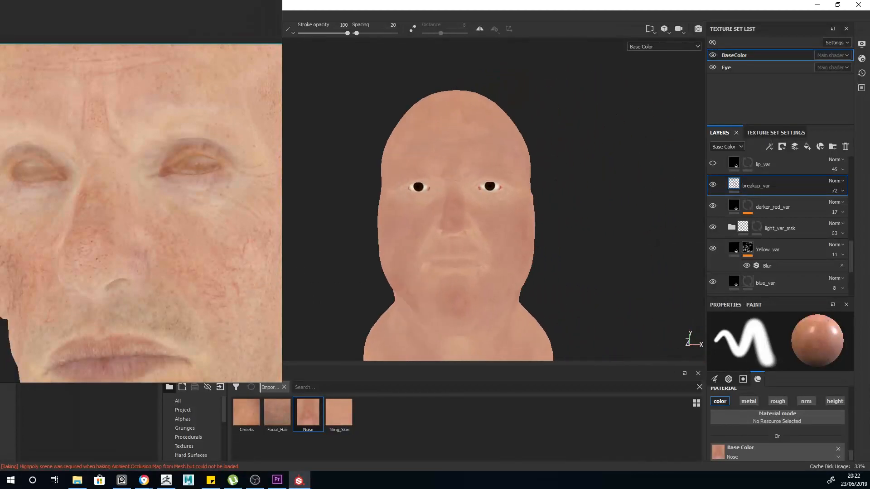
scroll(464, 286, up, 3)
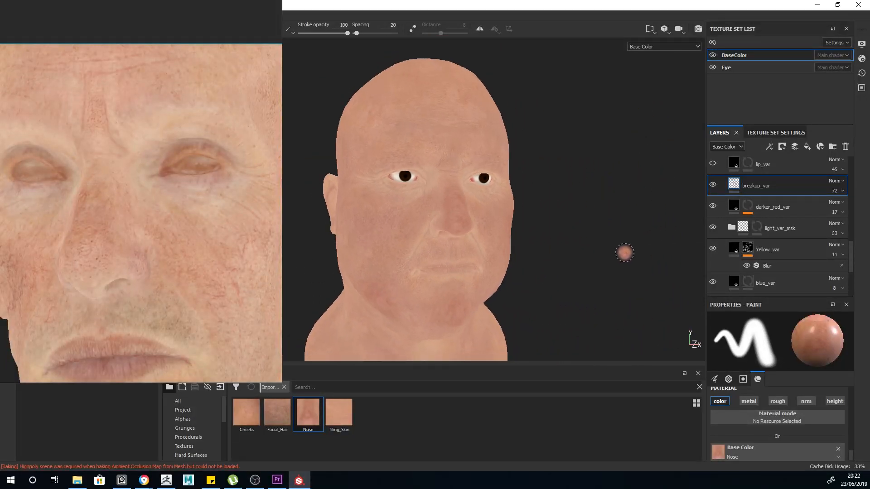
scroll(777, 226, up, 1)
key(m)
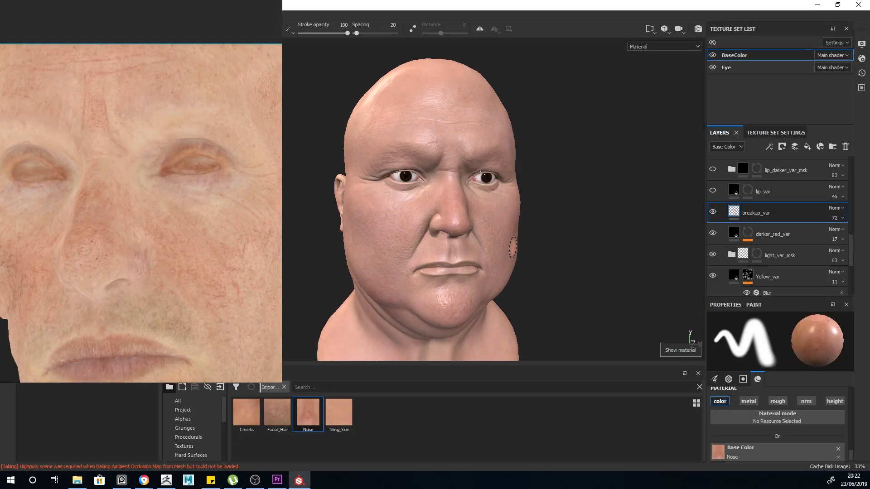
alt+drag(513, 248, 532, 251)
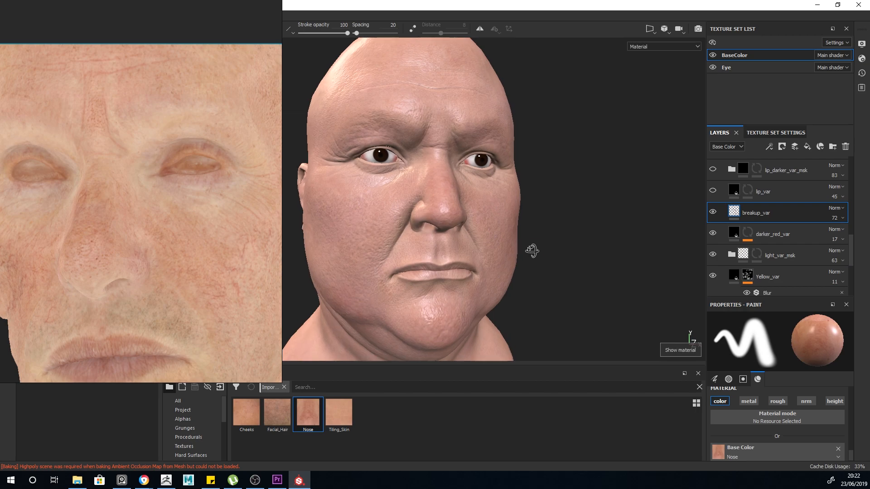
click(713, 213)
scroll(408, 218, down, 3)
mouse_move(372, 222)
alt+mouse_down()
mouse_move(546, 223)
mouse_move(534, 252)
mouse_move(471, 253)
mouse_move(517, 268)
mouse_move(467, 254)
mouse_move(537, 266)
alt+mouse_up()
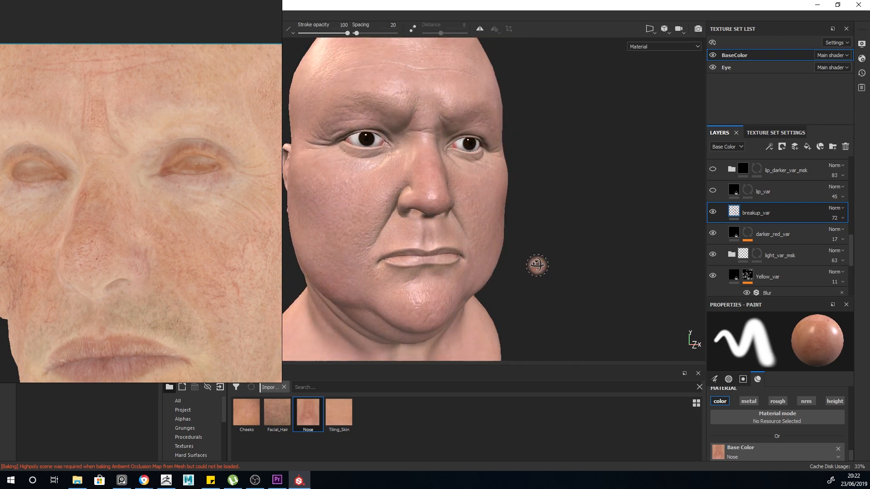
scroll(538, 266, down, 3)
key(c)
alt+drag(669, 219, 531, 218)
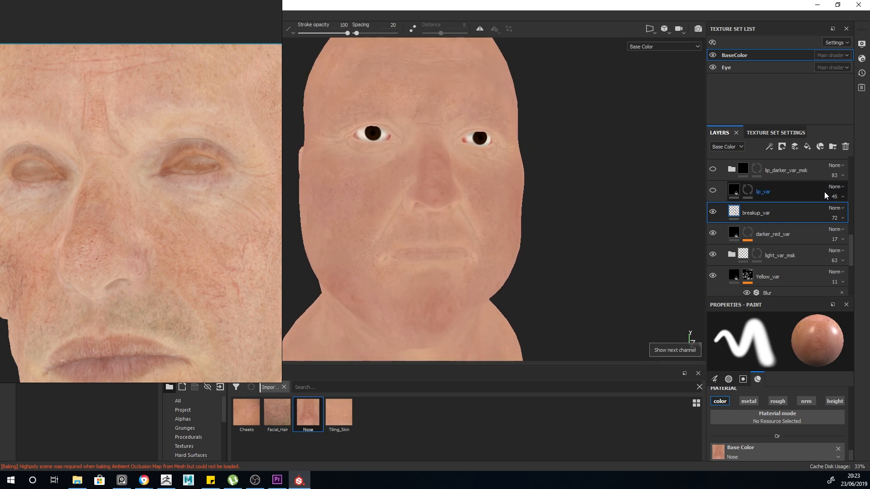
- Compare the nose and cheek skin breakup on the head with the reference photo at close and full-face distance
scroll(194, 235, down, 3)
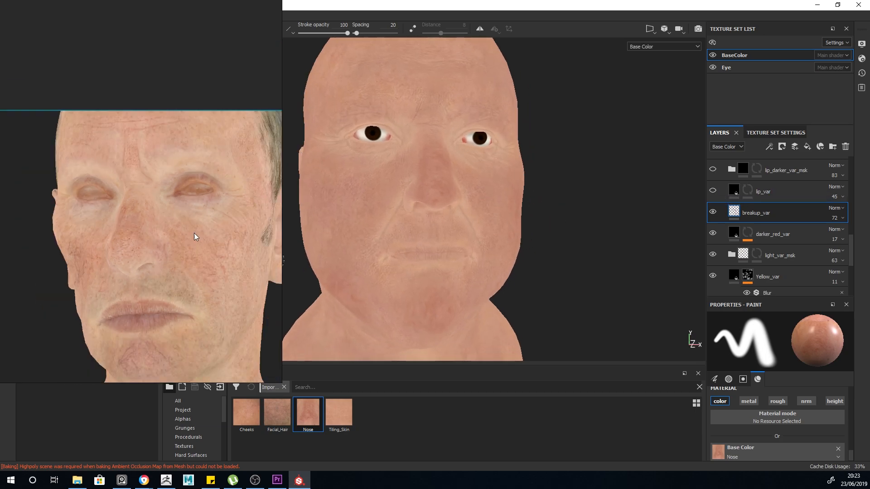
scroll(160, 227, up, 4)
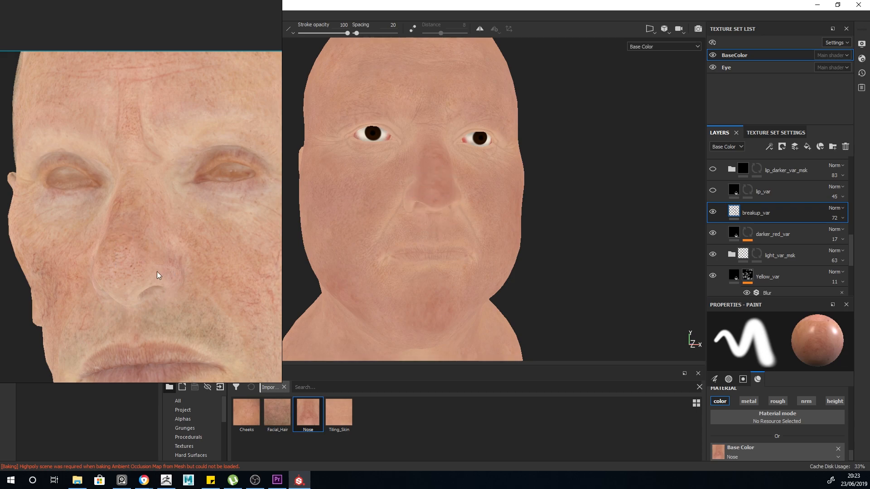
scroll(159, 277, up, 1)
alt+drag(614, 221, 505, 216)
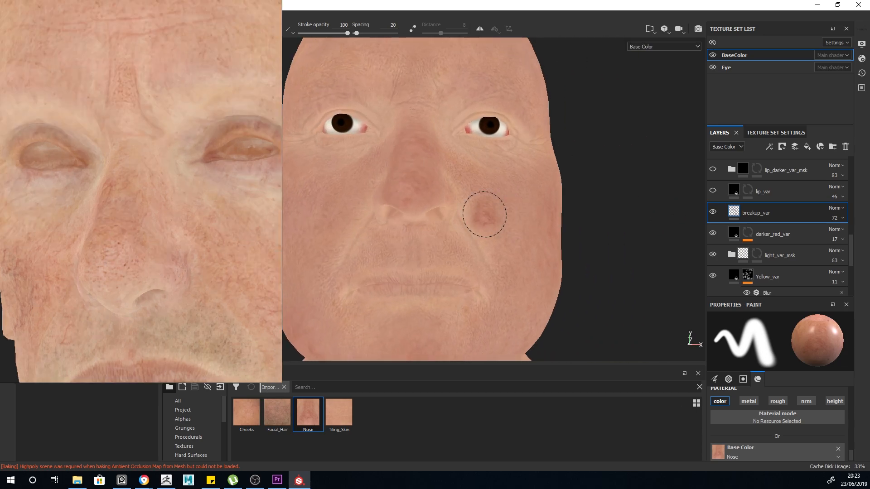
alt+drag(443, 229, 534, 263)
scroll(95, 227, down, 3)
scroll(142, 326, up, 2)
scroll(162, 340, down, 2)
scroll(162, 340, up, 3)
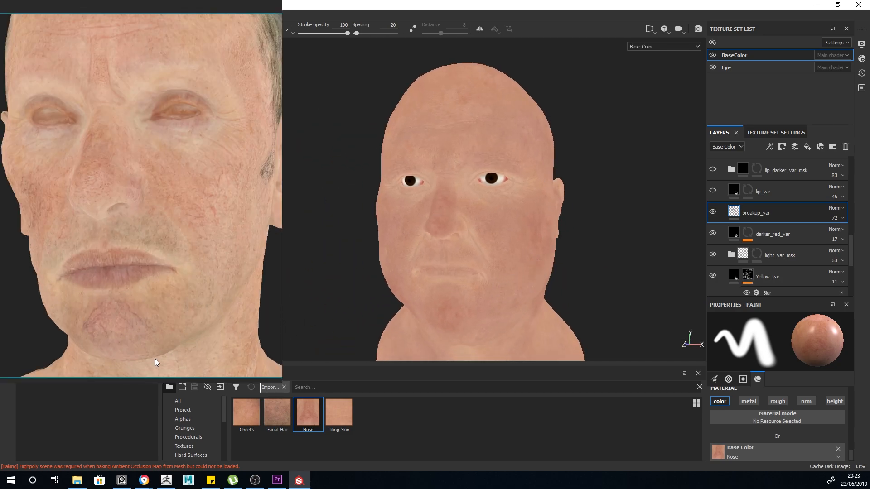
- Show the lip_var layer, inspect its base color, and compare the mouth with the lips in the reference photo
click(712, 192)
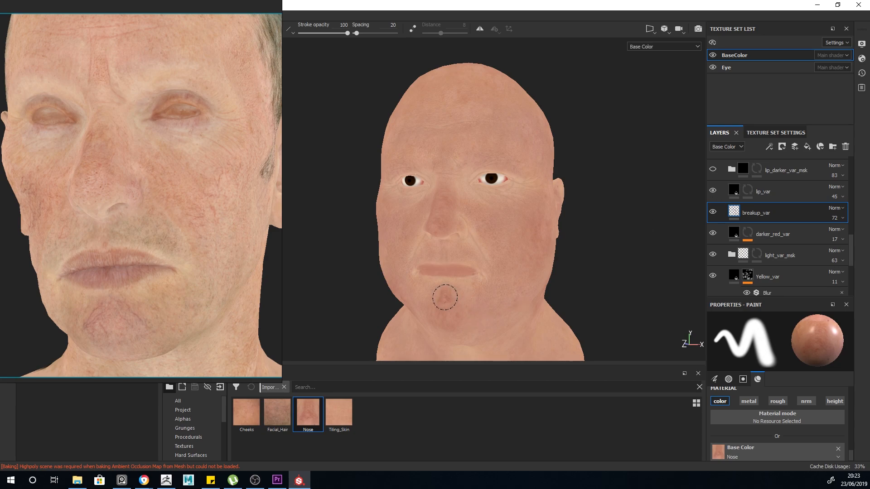
scroll(448, 298, up, 3)
scroll(448, 297, up, 3)
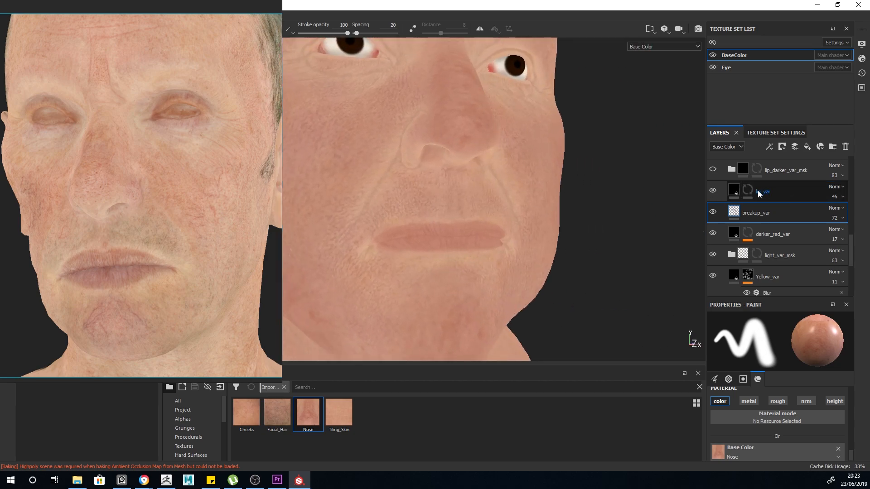
click(740, 191)
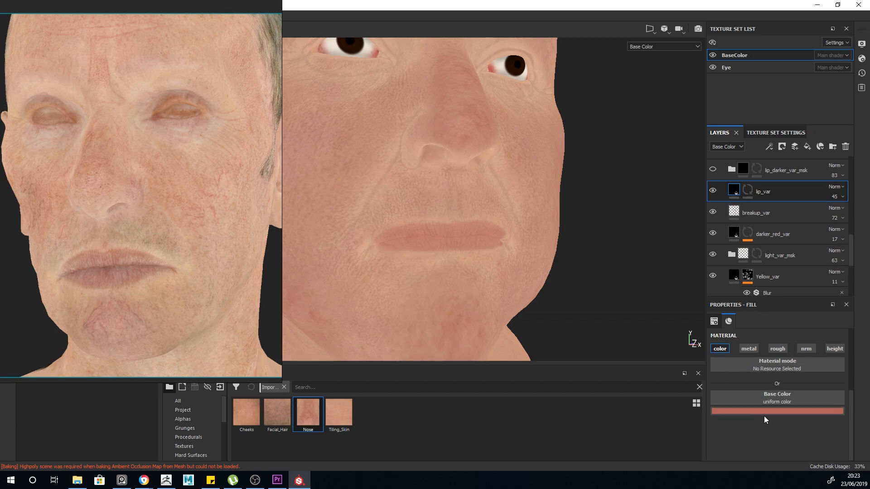
scroll(173, 283, up, 3)
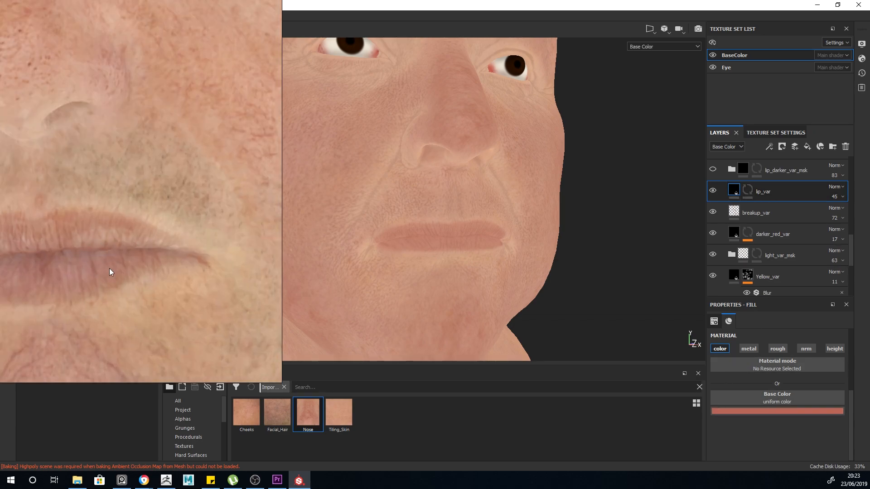
scroll(148, 269, down, 5)
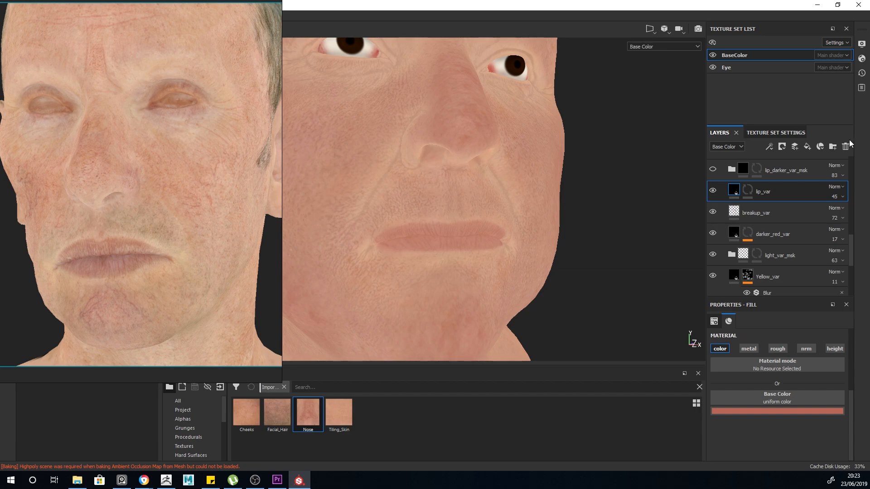
- Select the lip_var mask and view it in isolation on the front of the head
click(748, 190)
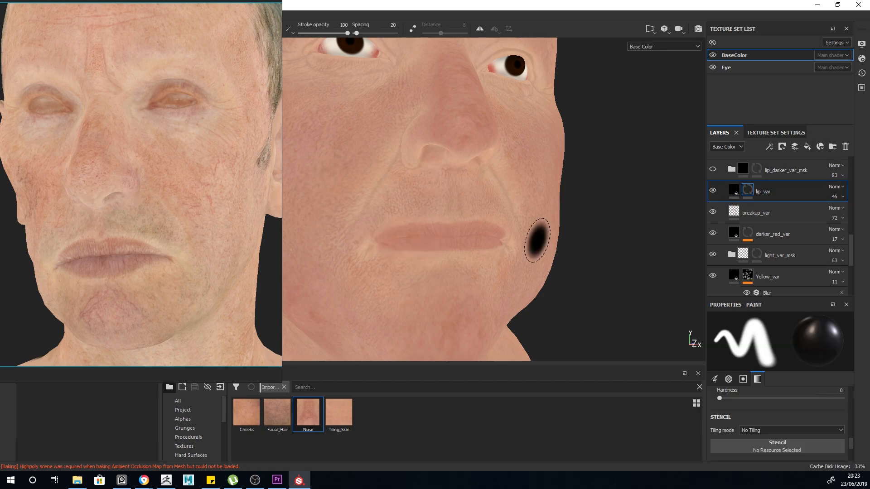
alt+click(752, 191)
alt+drag(633, 258, 629, 240)
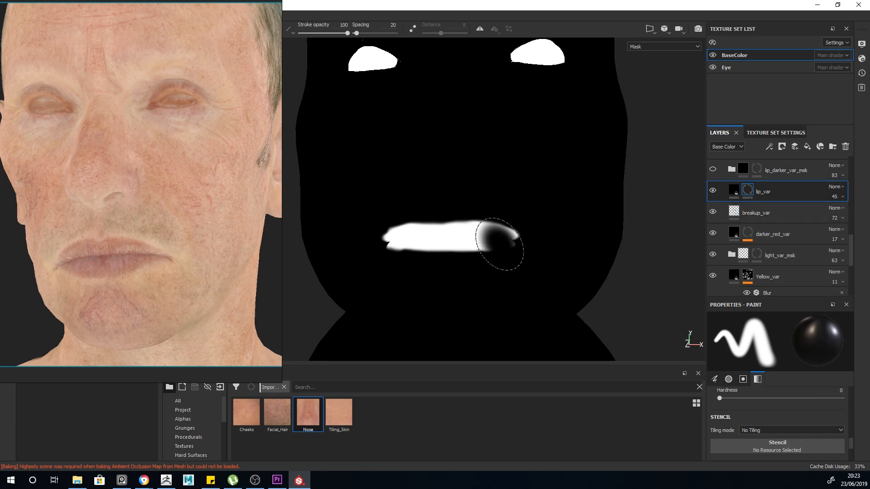
- Compare the lips with lip_var hidden and shown in full material view
key(m)
alt+drag(547, 257, 599, 254)
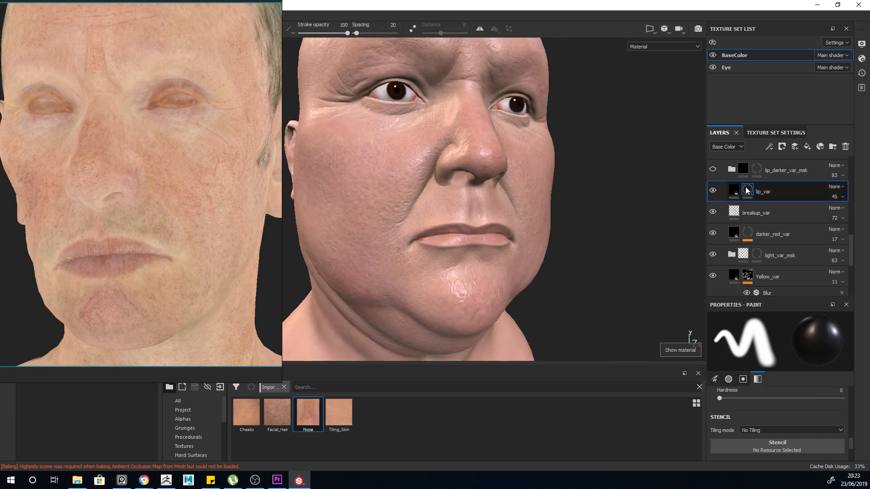
click(712, 191)
click(714, 192)
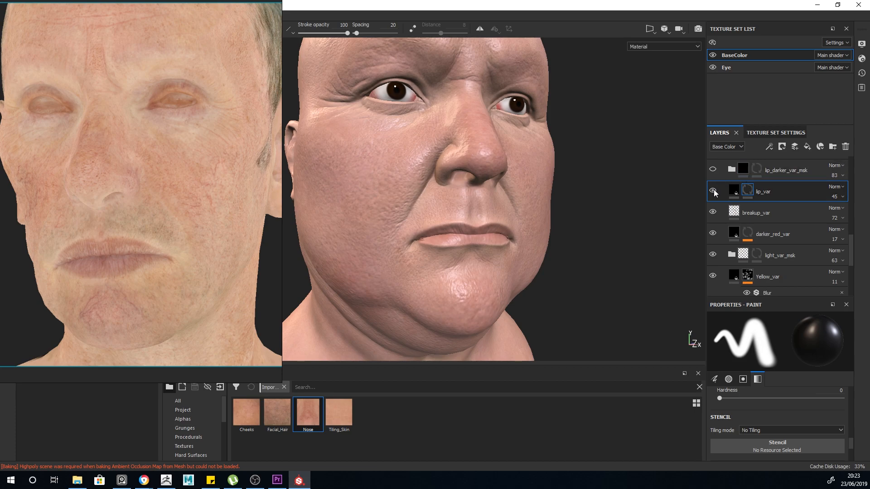
- Hide and show the lip_var layer again and check the mouth from the front in material view
click(712, 190)
click(713, 191)
alt+drag(588, 259, 512, 259)
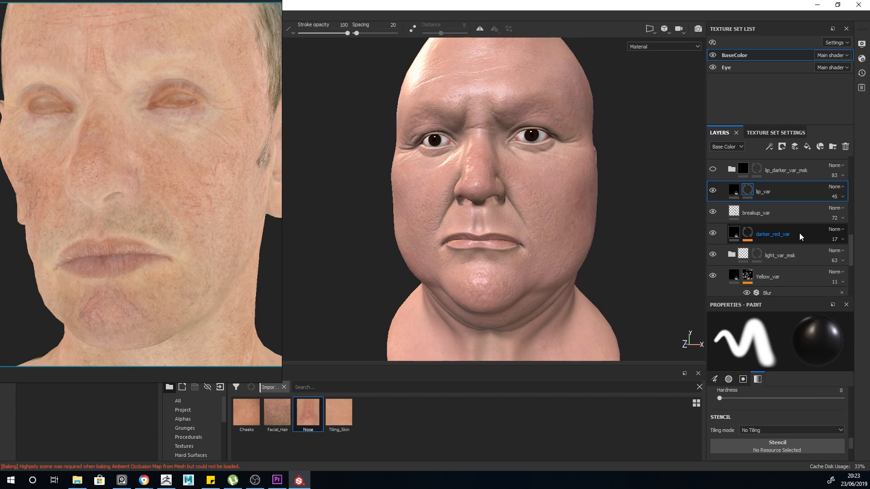
scroll(800, 233, up, 2)
- Display only the Base Color channel and frame the front of the face around the lips
alt+drag(611, 207, 629, 212)
key(c)
key(c)
key(c)
key(c)
key(c)
key(c)
key(c)
key(c)
key(c)
alt+drag(577, 237, 641, 204)
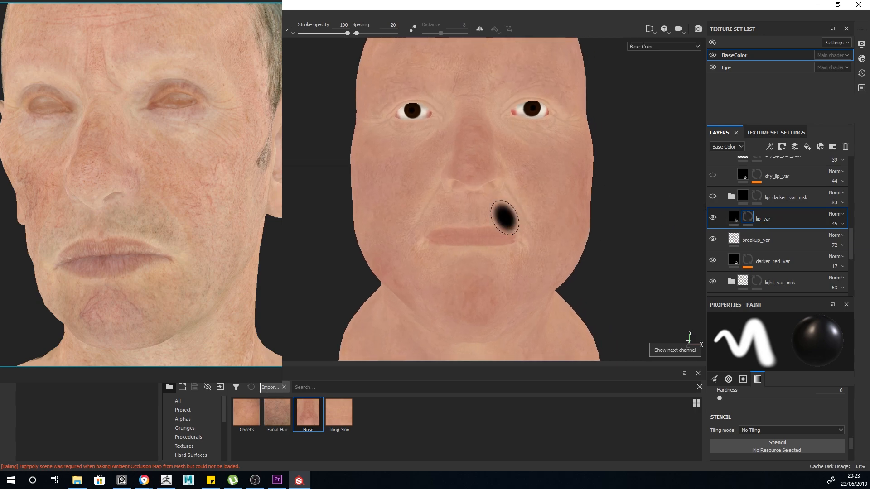
alt+drag(554, 216, 502, 278)
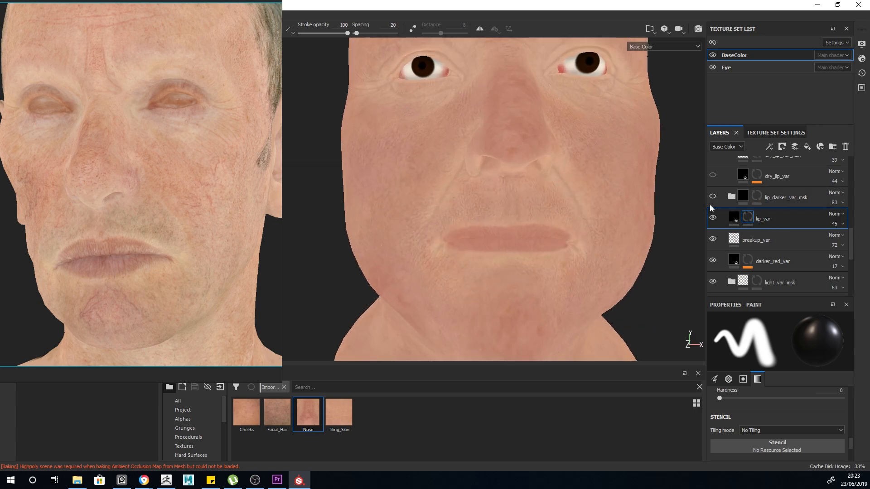
- Show the lip_darker_var_msk folder and check the lips at full-face and close distance
click(713, 196)
scroll(583, 288, down, 3)
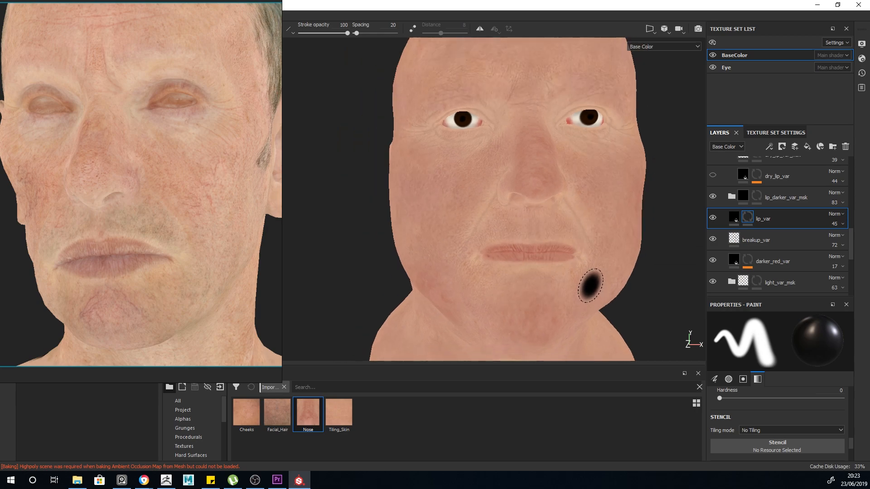
scroll(596, 290, up, 3)
scroll(596, 290, up, 2)
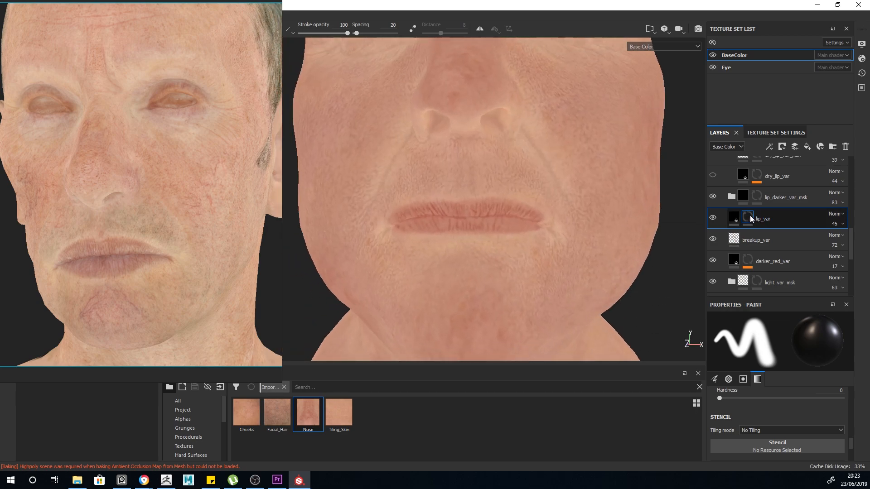
- Expand lip_darker_var_msk, inspect the Lip_darker_var base color, and compare the lips with the reference photo
scroll(741, 190, down, 1)
click(731, 169)
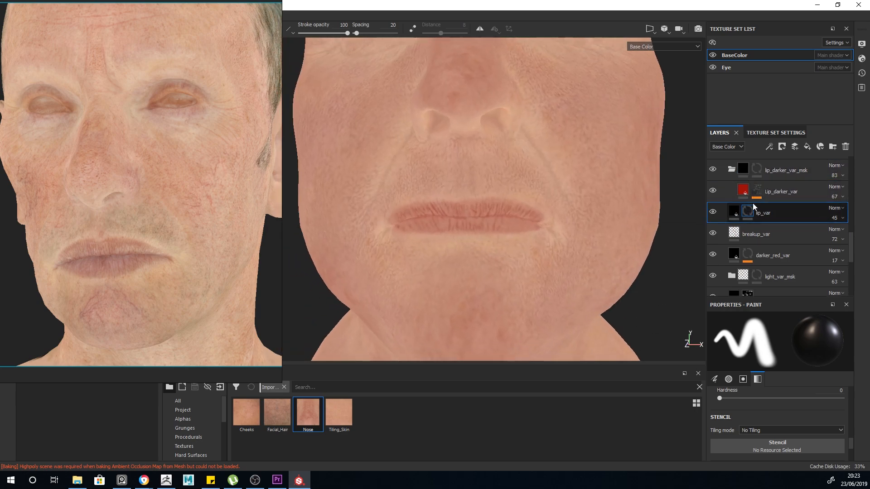
click(728, 192)
scroll(238, 272, up, 4)
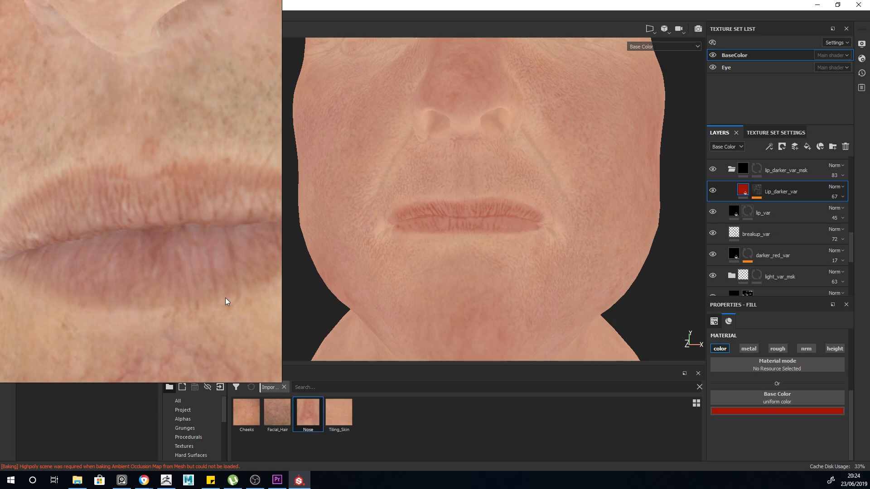
scroll(162, 258, down, 6)
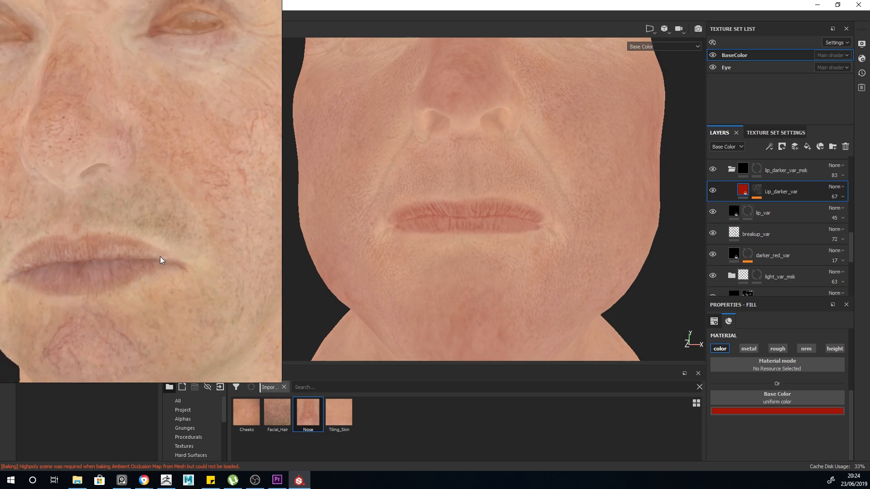
scroll(72, 286, up, 3)
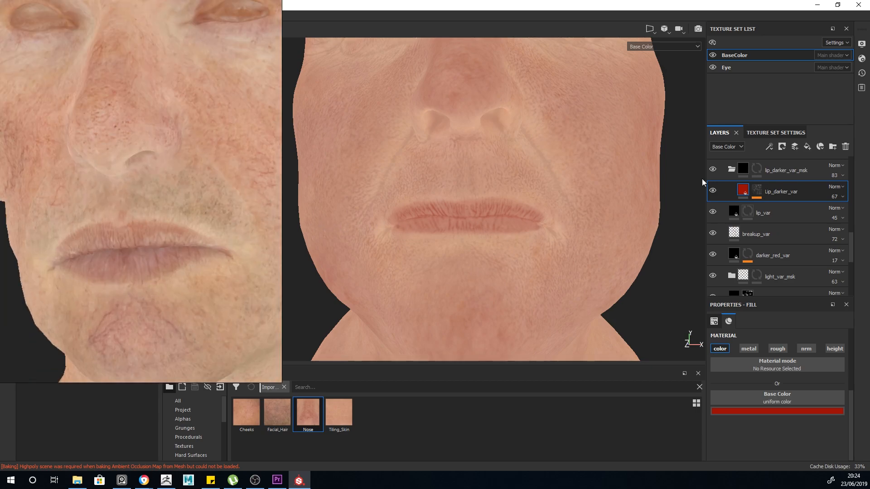
- Inspect the Fill and Levels effects on the Lip_darker_var mask
click(761, 191)
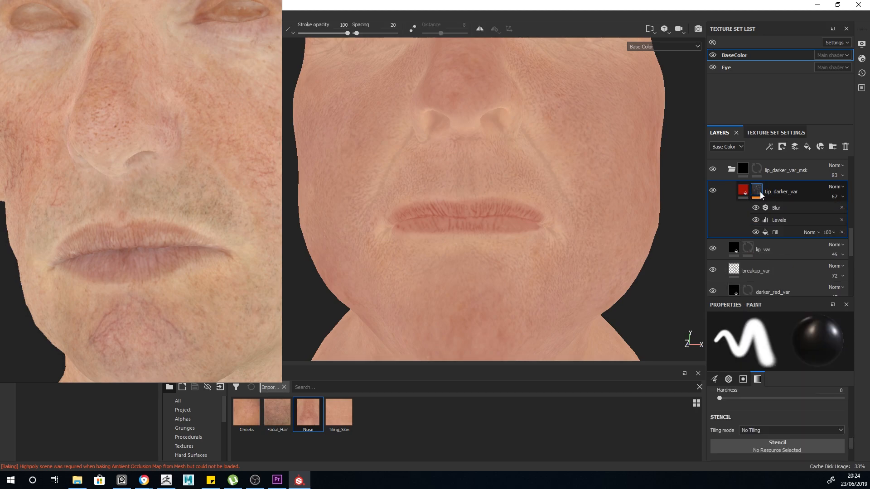
click(785, 233)
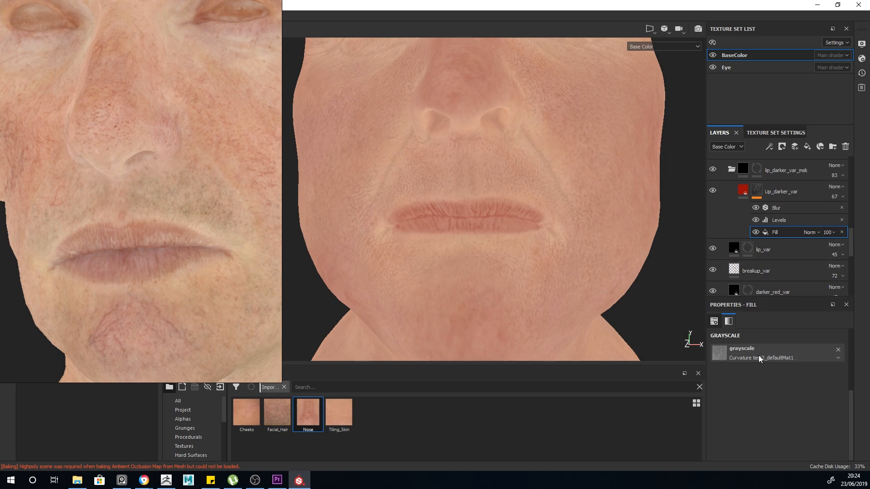
click(780, 221)
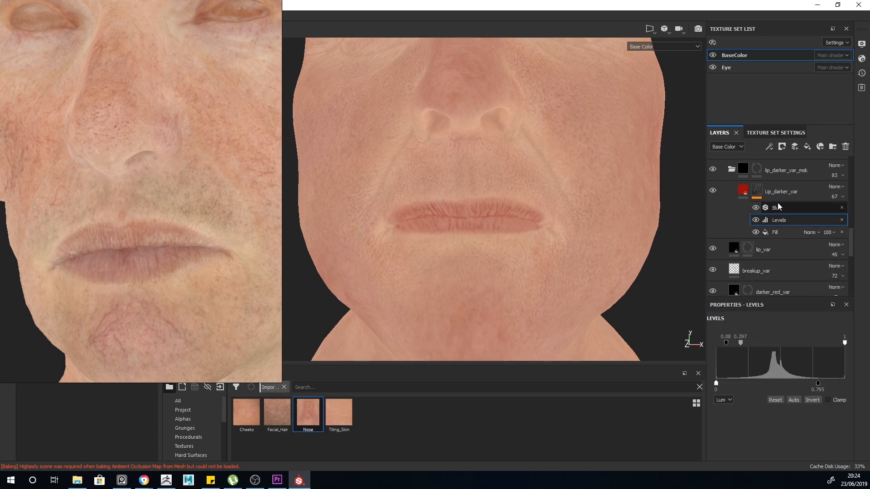
- Compare the lip creases up close with Lip_darker_var hidden and shown in base color
scroll(481, 237, up, 5)
alt+drag(480, 235, 524, 247)
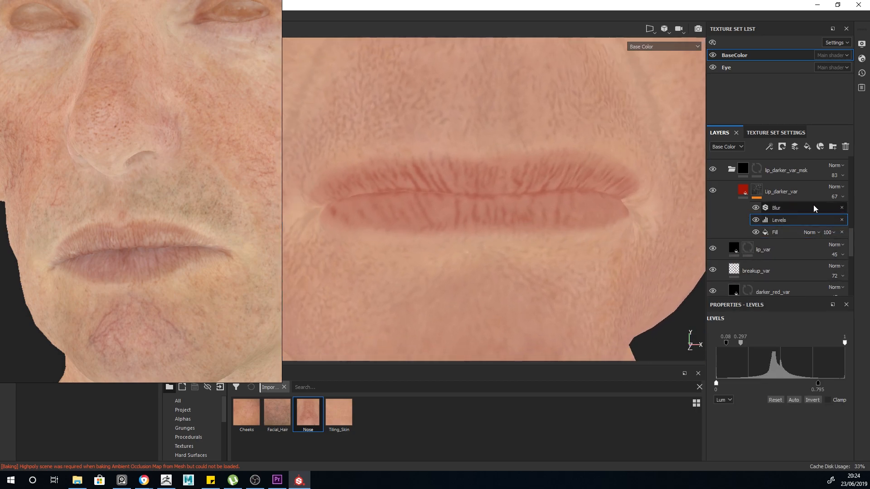
click(714, 192)
click(715, 192)
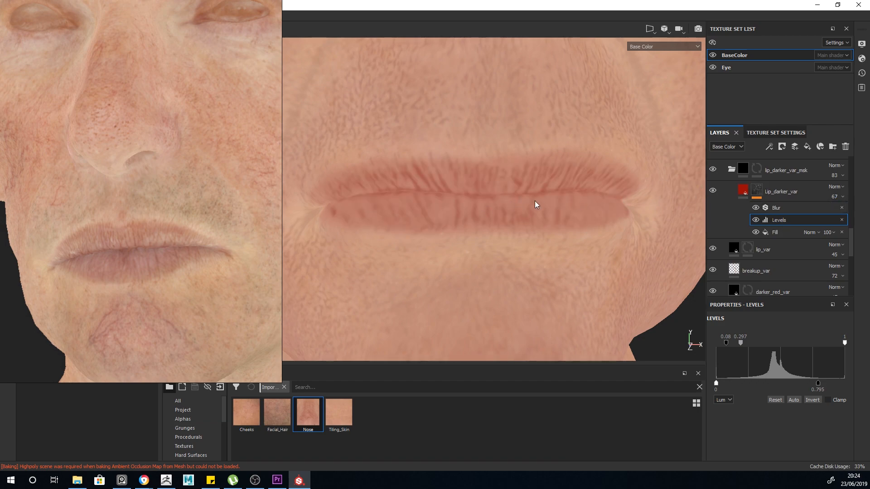
- Check the effect of Lip_darker_var on the lips up close in full material view
key(f)
key(m)
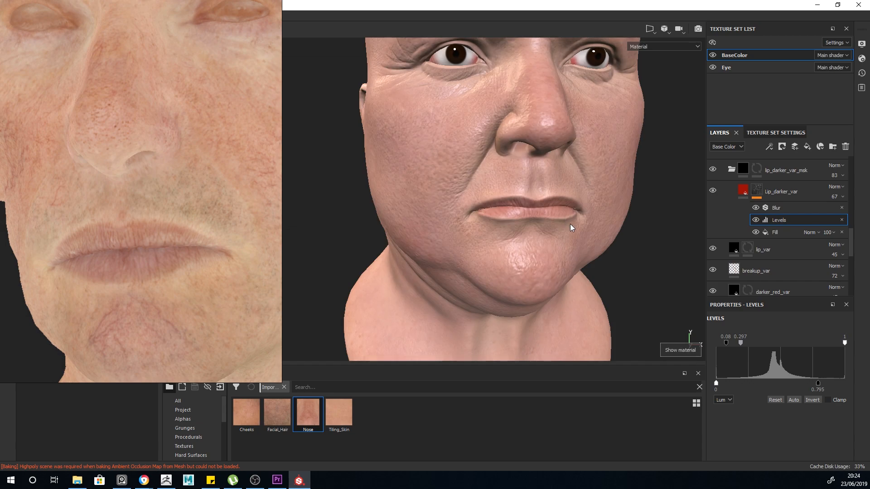
scroll(570, 224, up, 4)
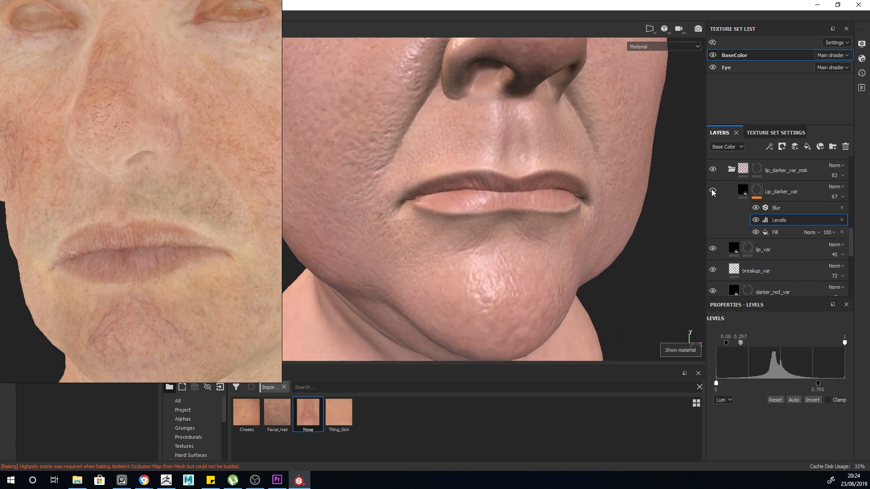
key(f)
scroll(562, 227, up, 5)
- Return to the Base Color channel view and frame the mouth and chin
key(c)
key(c)
key(c)
key(c)
key(c)
key(c)
key(c)
key(f)
scroll(567, 224, up, 5)
scroll(770, 200, up, 2)
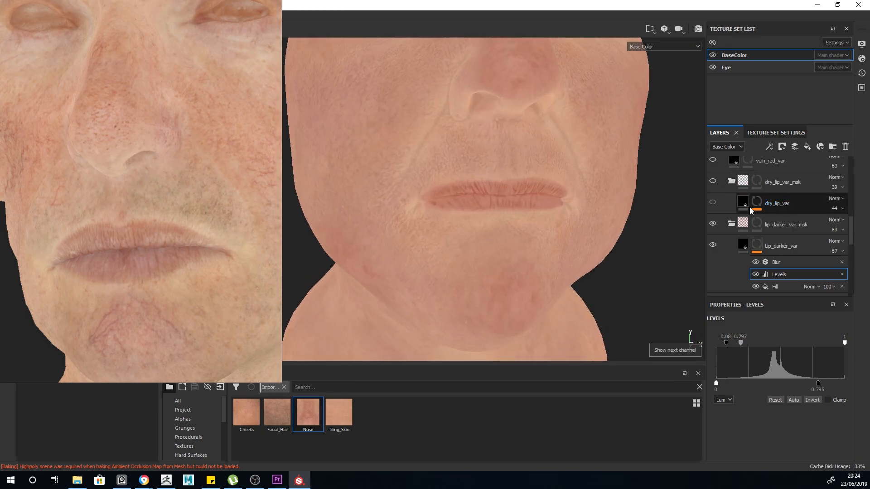
- Study the lips in the reference photo, and show the dry_lip_var_msk folder with its dry_lip_var layer
click(731, 223)
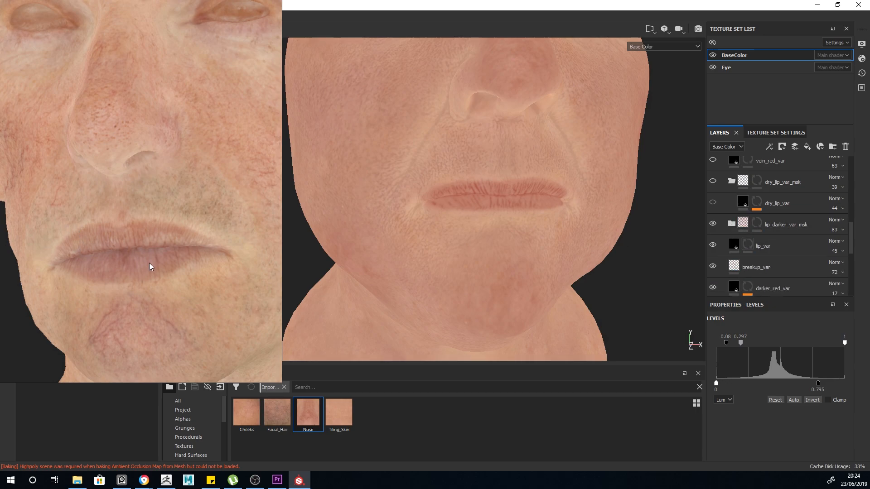
scroll(150, 267, down, 3)
scroll(156, 265, up, 6)
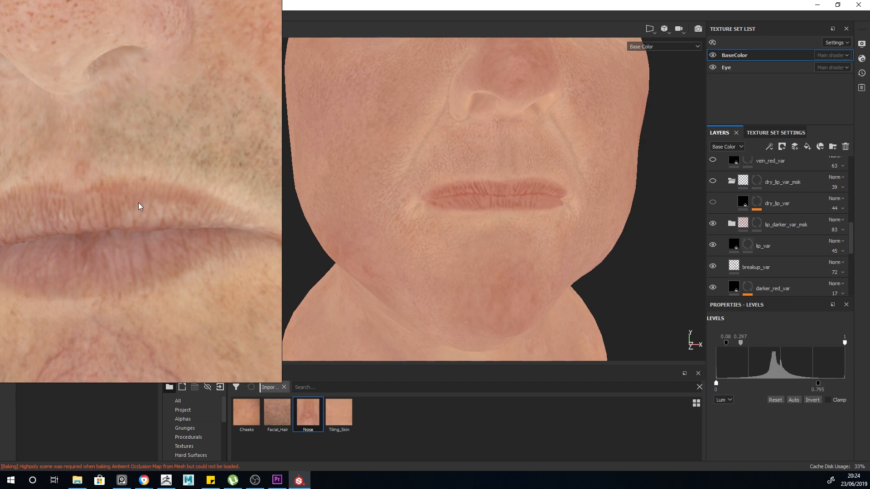
scroll(168, 227, down, 2)
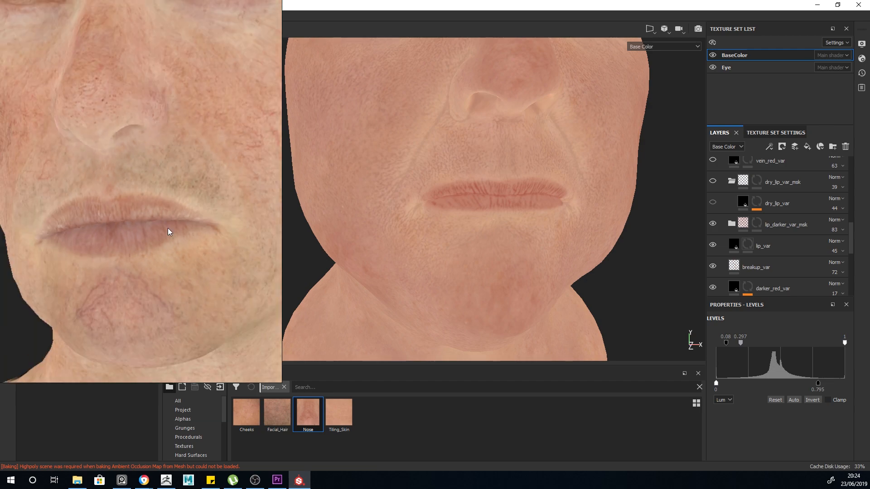
scroll(95, 226, up, 4)
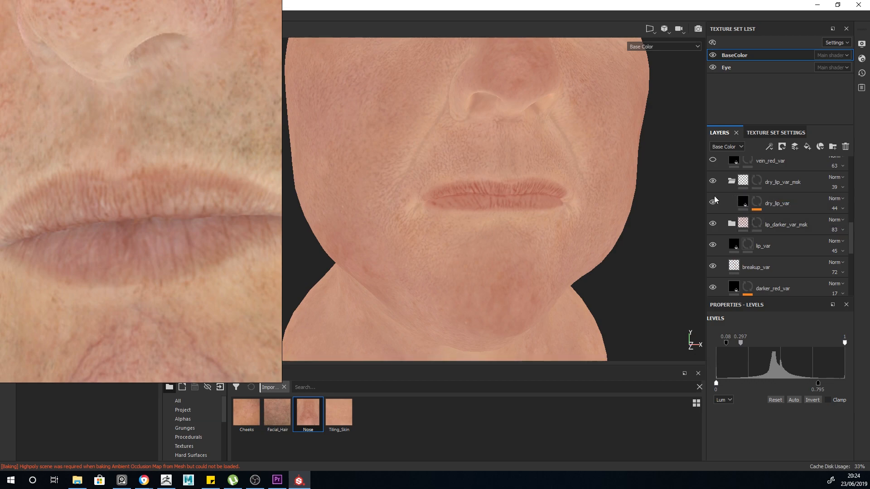
- Expand the lip_darker_var_msk folder and view its mask in isolation on the head
click(732, 224)
click(756, 224)
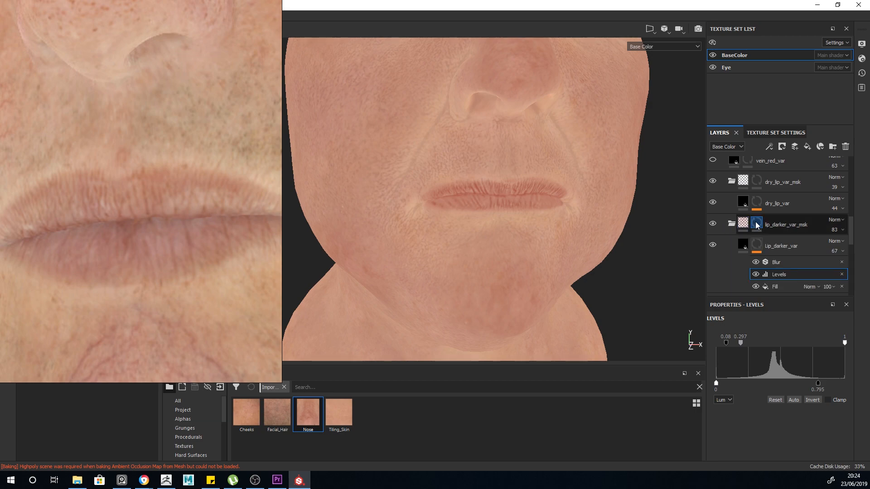
mouse_move(758, 250)
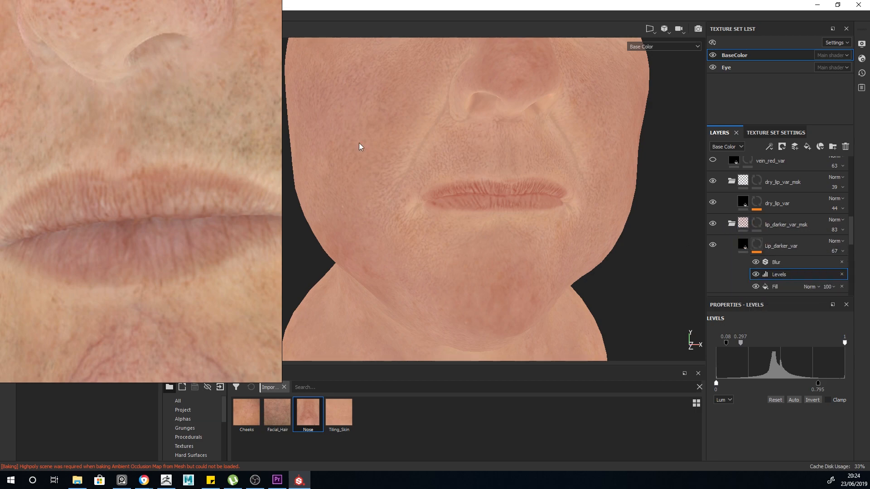
alt+click(758, 227)
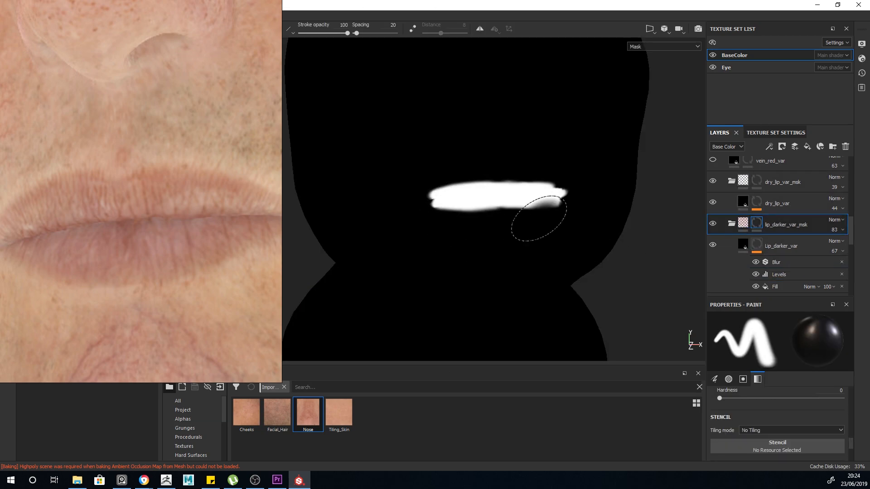
- Switch from the isolated lip_darker_var_msk mask back to the Base Color channel view
key(m)
key(c)
key(c)
key(c)
key(c)
key(c)
key(c)
key(c)
key(c)
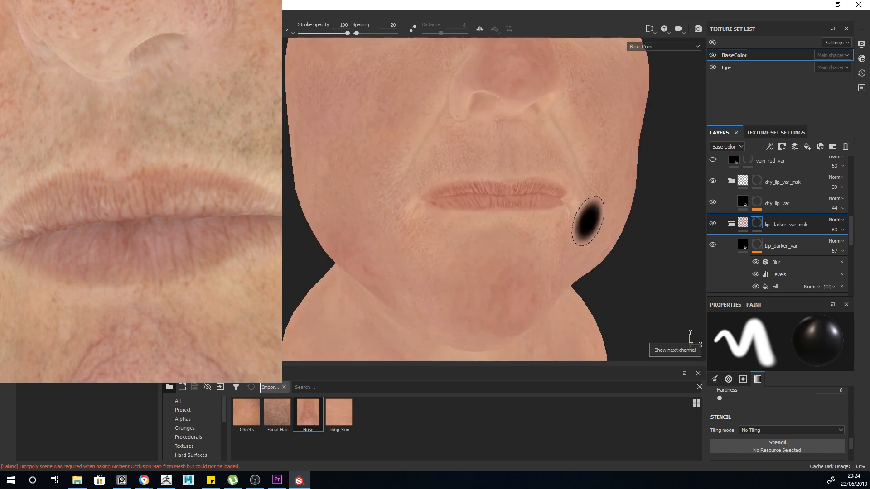
- Disable the metal, rough, nrm and height channels of the dry_lip_var fill, leaving only color active
click(756, 182)
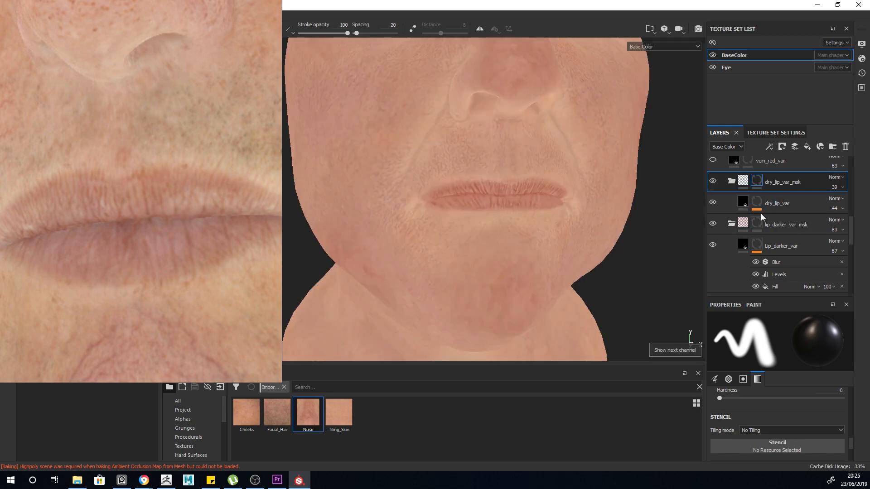
click(744, 203)
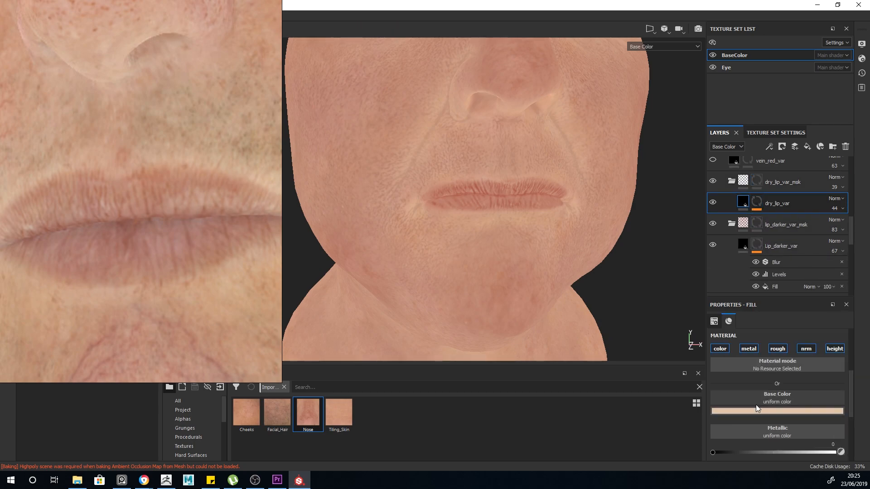
click(749, 349)
click(779, 348)
click(806, 349)
click(834, 349)
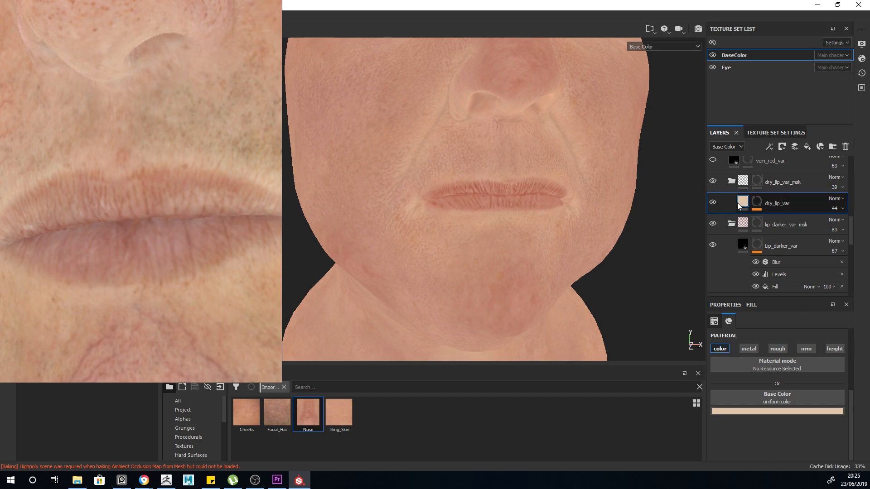
- Inspect the Levels and Fill effects on the dry_lip_var mask and examine the lip creases up close
click(760, 201)
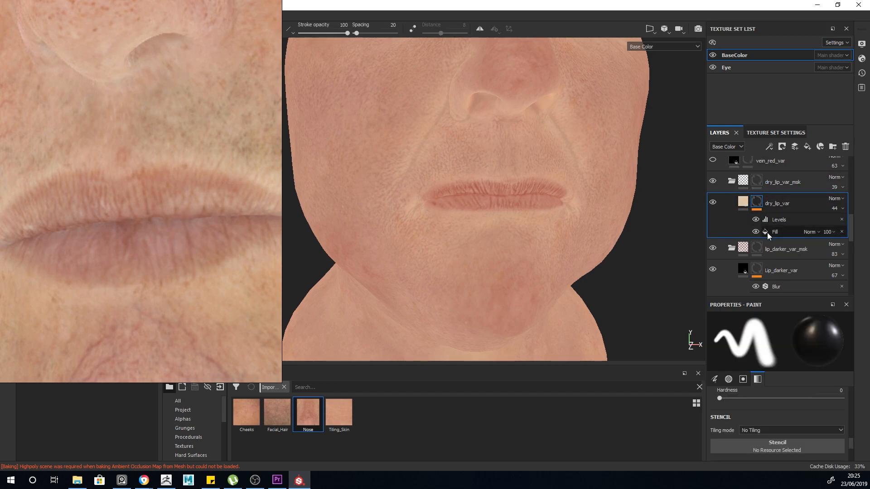
click(767, 232)
click(771, 220)
click(775, 232)
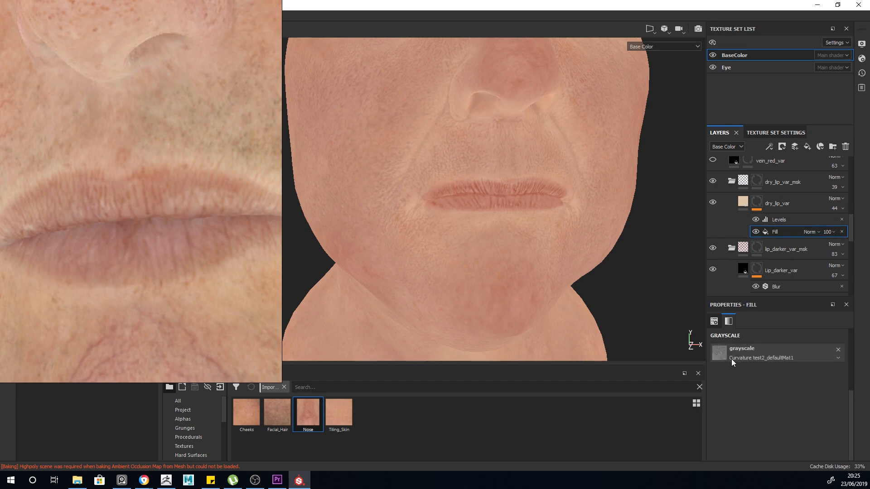
scroll(521, 179, up, 5)
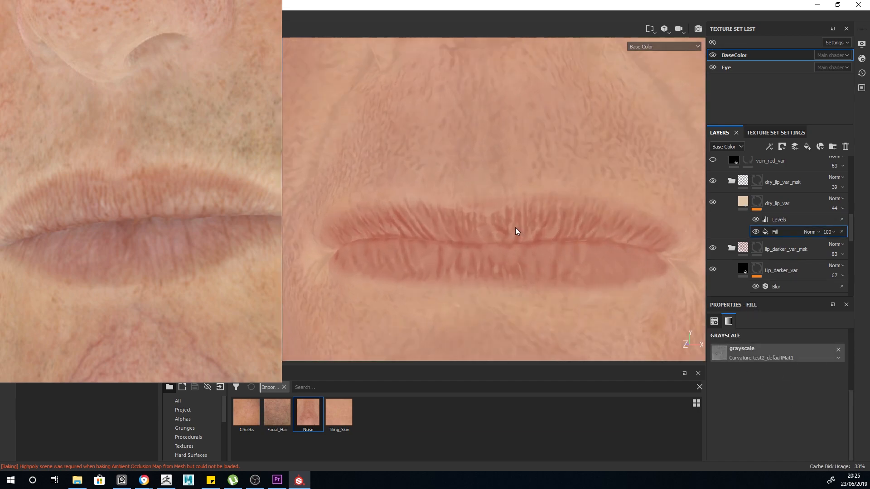
scroll(517, 231, up, 2)
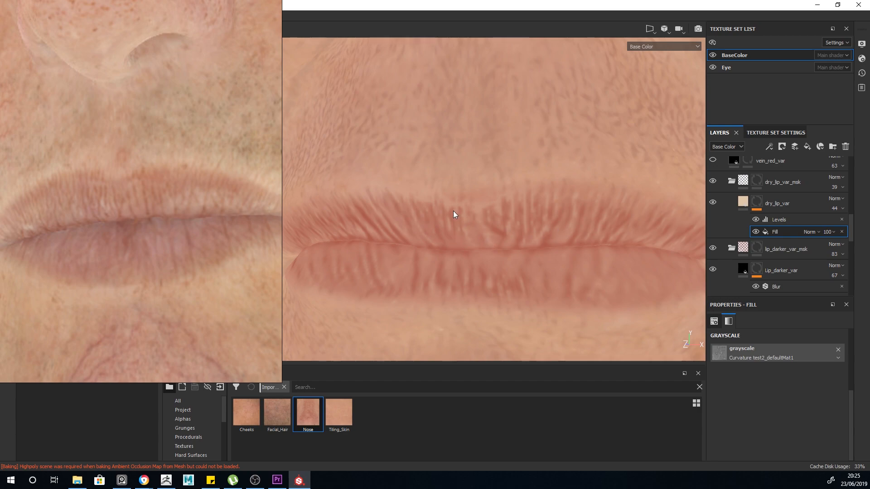
scroll(476, 256, down, 2)
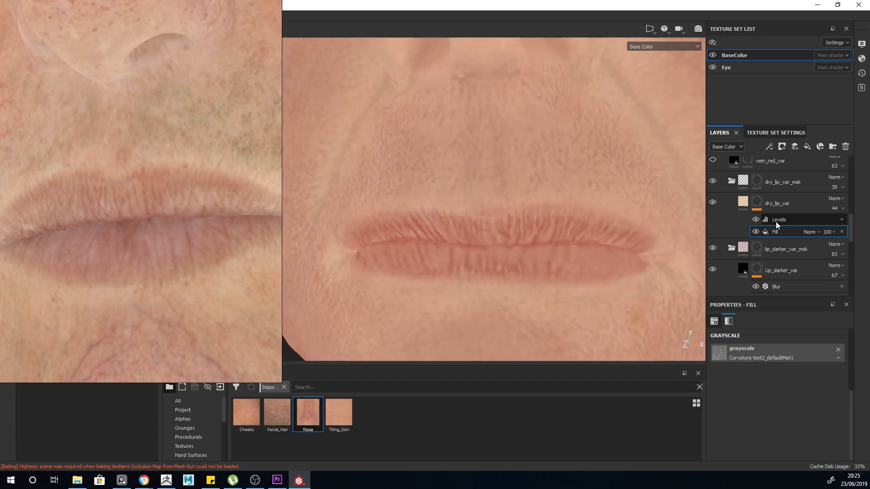
- View the dry_lip_var_msk mask in isolation, and return to base color on the lower face
alt+click(756, 180)
scroll(417, 214, down, 3)
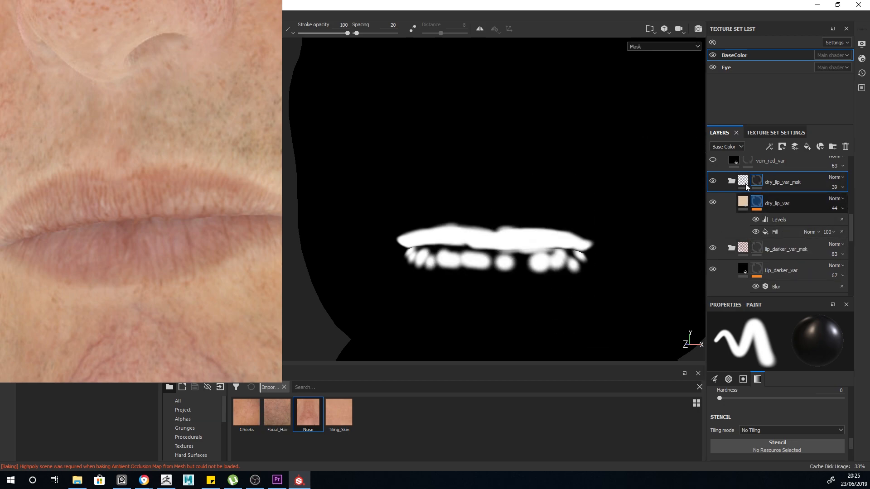
key(c)
scroll(516, 213, down, 3)
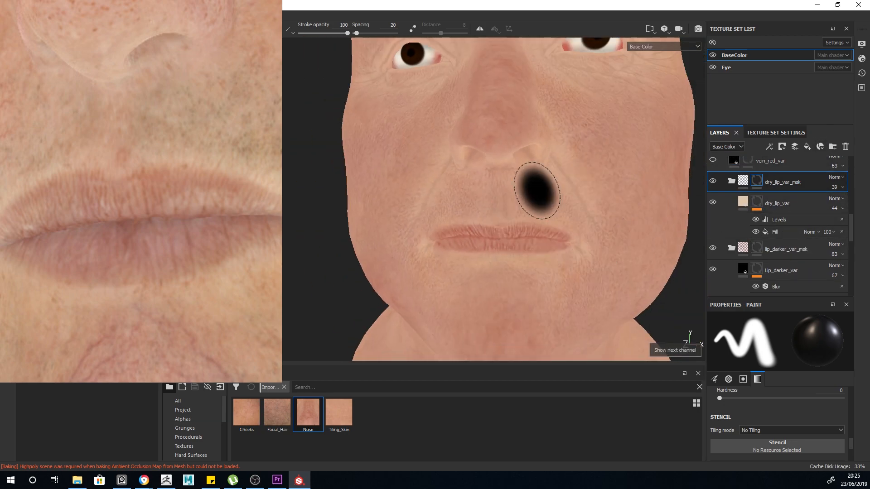
- Check the effect of the dry lip layers in the full material view, and return to the Base Color channel
key(m)
scroll(587, 254, up, 3)
alt+drag(587, 253, 643, 251)
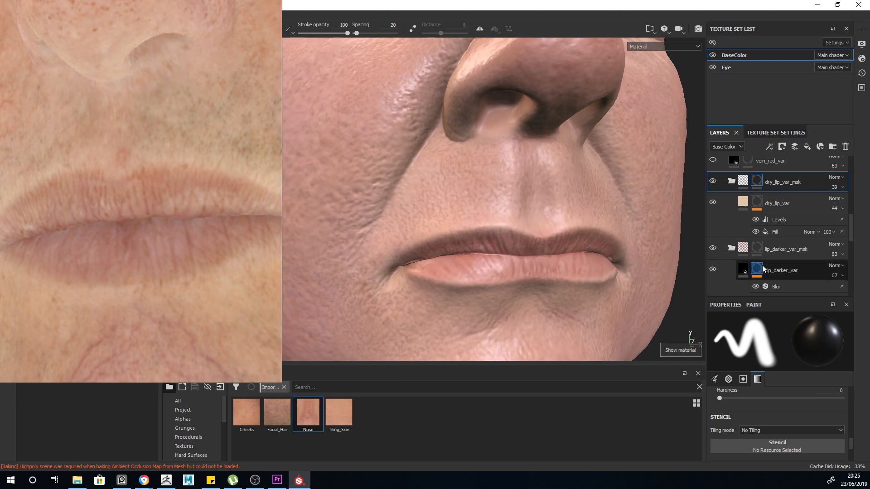
click(716, 181)
scroll(535, 195, down, 2)
key(c)
alt+drag(609, 252, 559, 251)
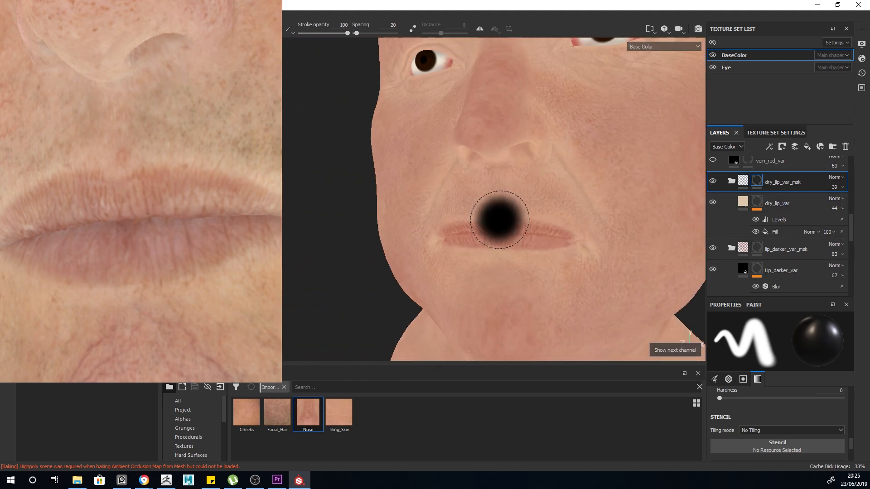
- Turn on the vein_red_var layer to add red veins to the head's base color
scroll(537, 231, down, 2)
scroll(565, 232, up, 2)
scroll(741, 219, up, 2)
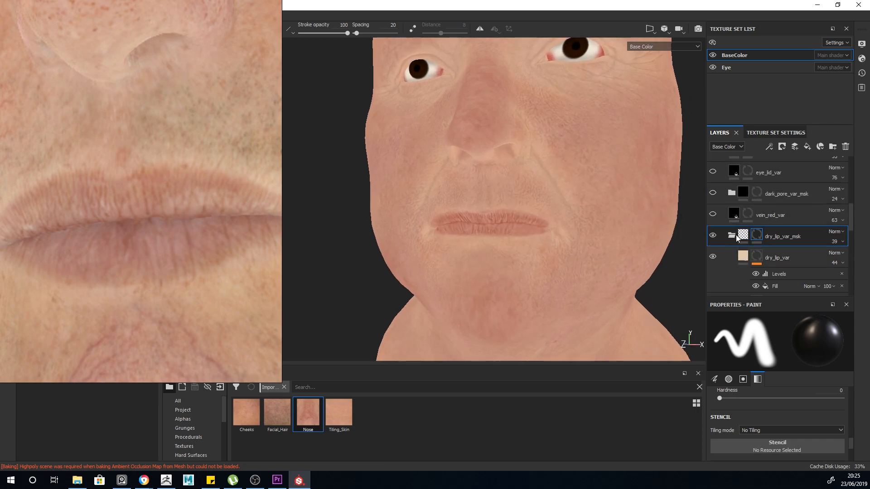
click(713, 214)
- Examine the veins and redness on the cheeks, nose and chin in the reference photo of the face
scroll(215, 187, down, 5)
scroll(245, 168, up, 3)
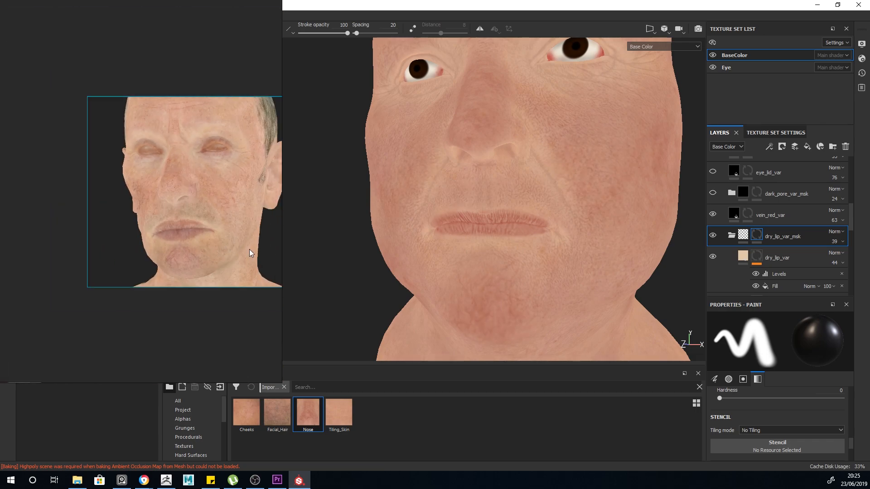
scroll(240, 222, up, 3)
scroll(193, 149, down, 4)
scroll(192, 81, up, 5)
scroll(183, 86, down, 4)
scroll(94, 47, up, 3)
scroll(219, 190, down, 2)
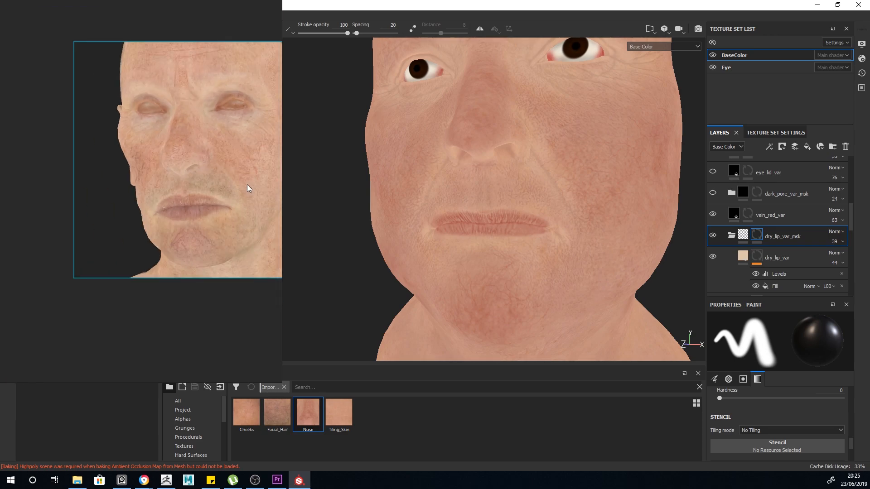
scroll(245, 186, up, 2)
scroll(239, 186, down, 1)
scroll(249, 170, up, 1)
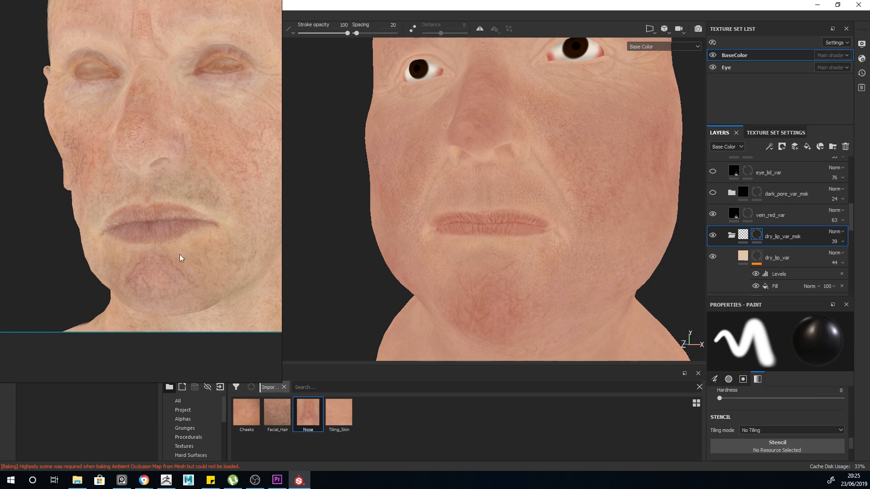
- Inspect the vein_red_var layer's uniform base color in the color picker and select its mask
alt+drag(651, 288, 741, 215)
click(738, 214)
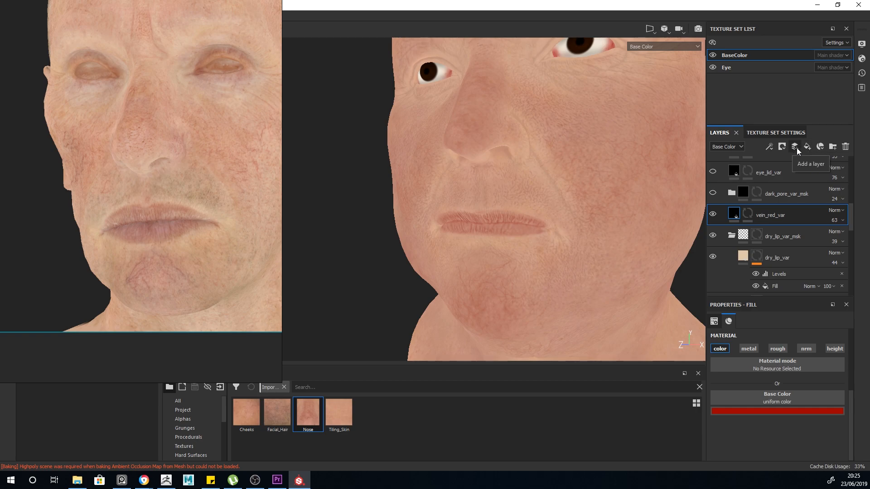
click(759, 412)
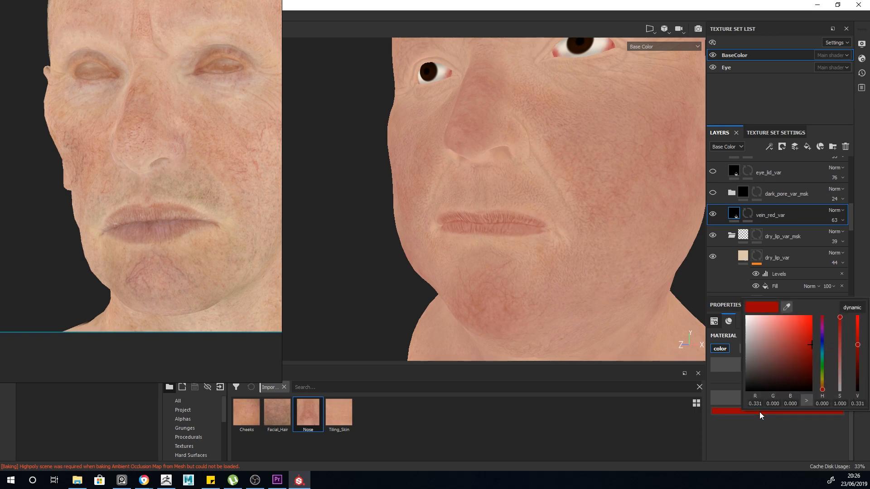
click(748, 213)
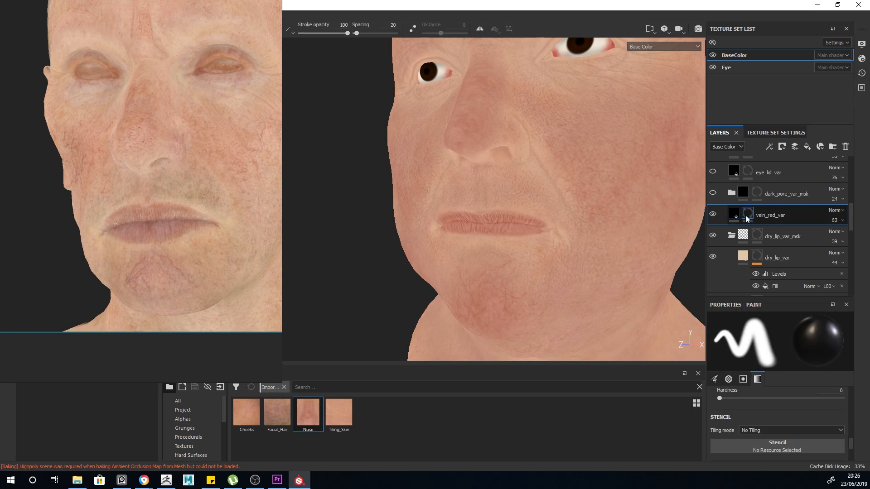
- Search the entire shelf for "vein" resources
click(178, 401)
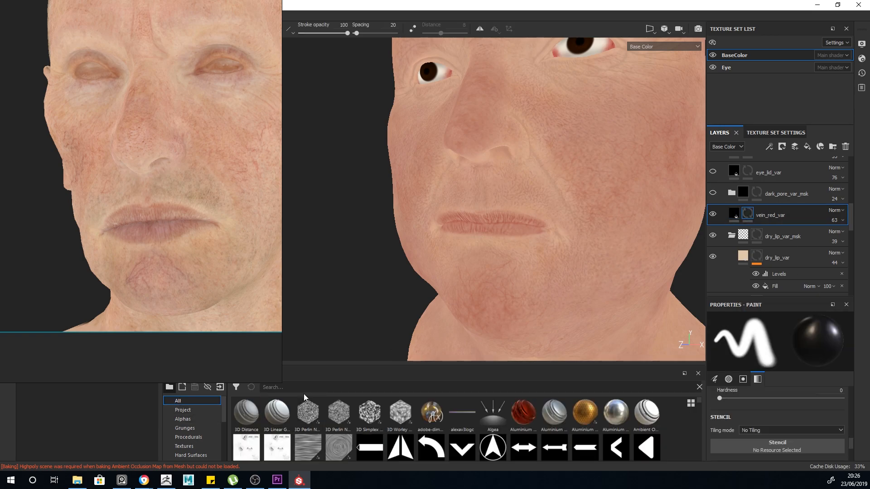
click(303, 388)
text(vein)
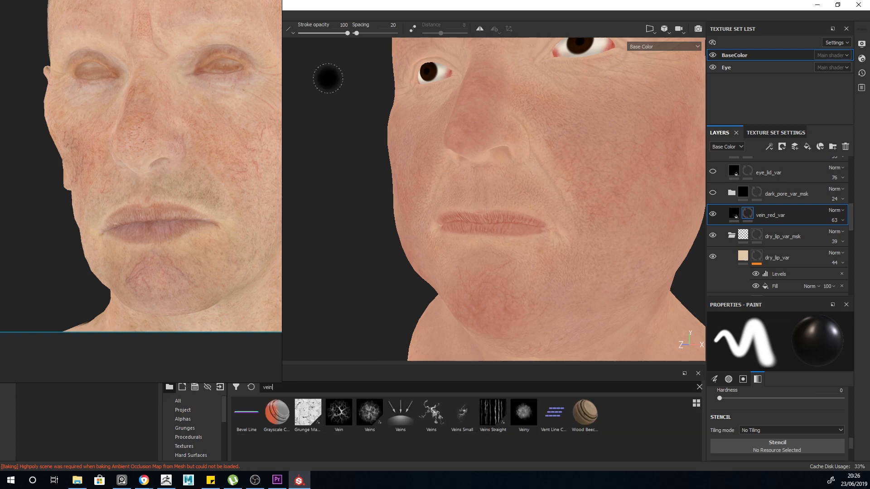
- Load all ten images from the ALPHAS folder, BloodSplatter through Vein_2, into the resource import list
click(6, 17)
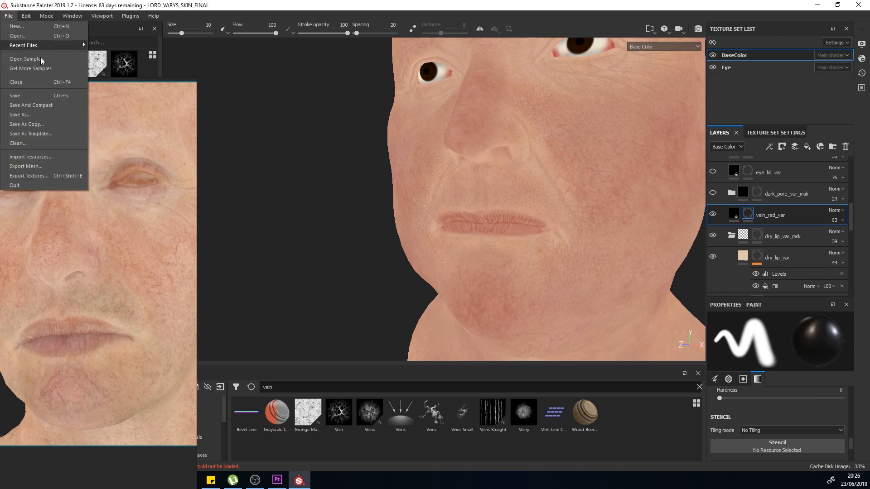
click(37, 156)
click(496, 118)
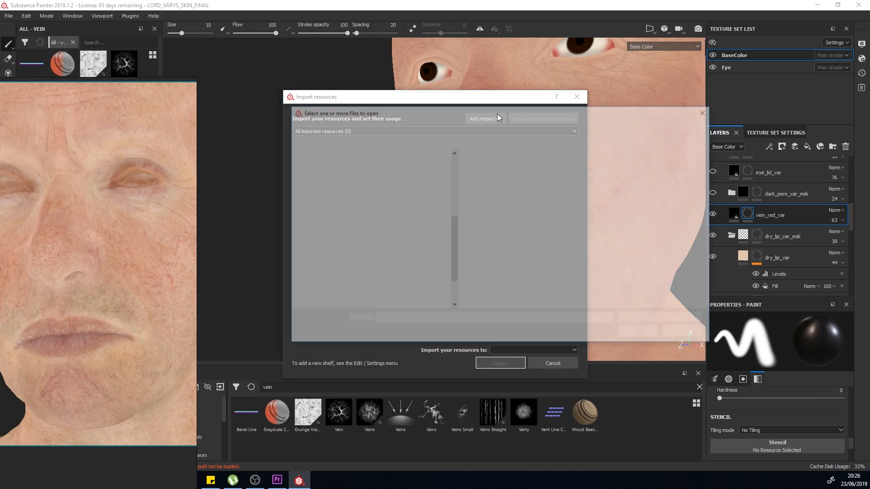
click(412, 125)
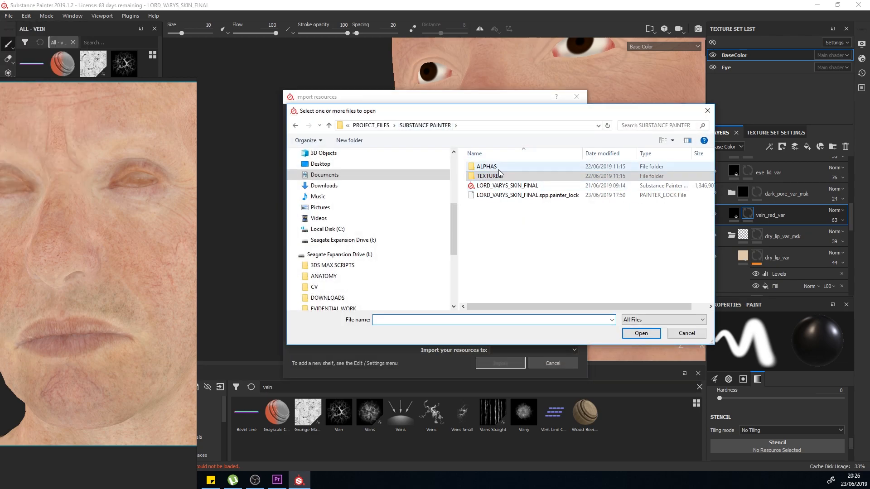
double_click(491, 166)
click(489, 176)
shift+click(686, 229)
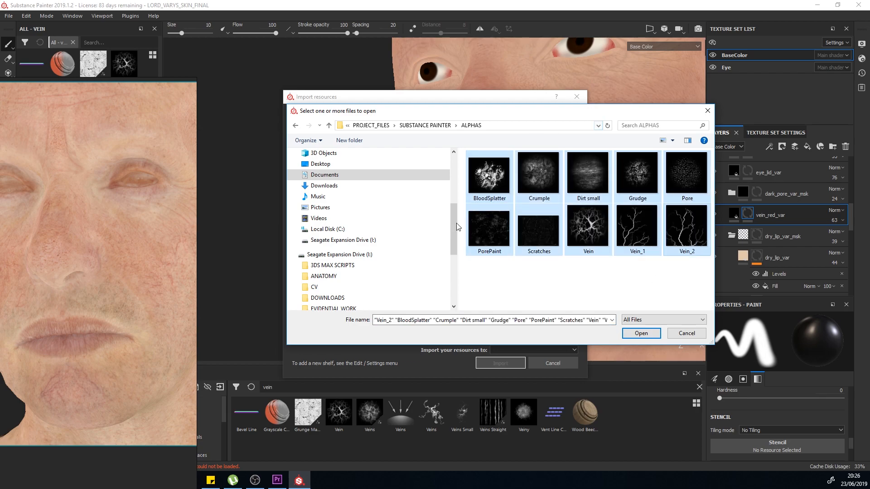
click(632, 334)
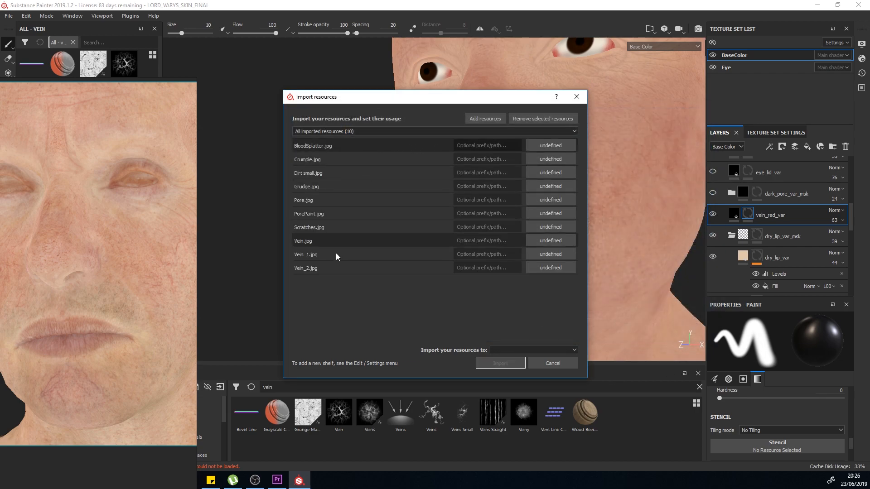
- Set the usage of all ten resources to alpha and import them into the current session
click(543, 151)
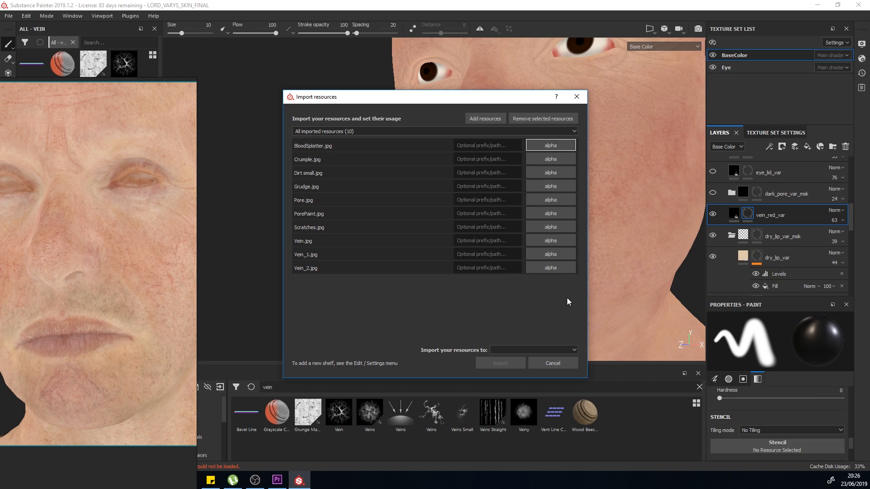
click(533, 351)
click(512, 358)
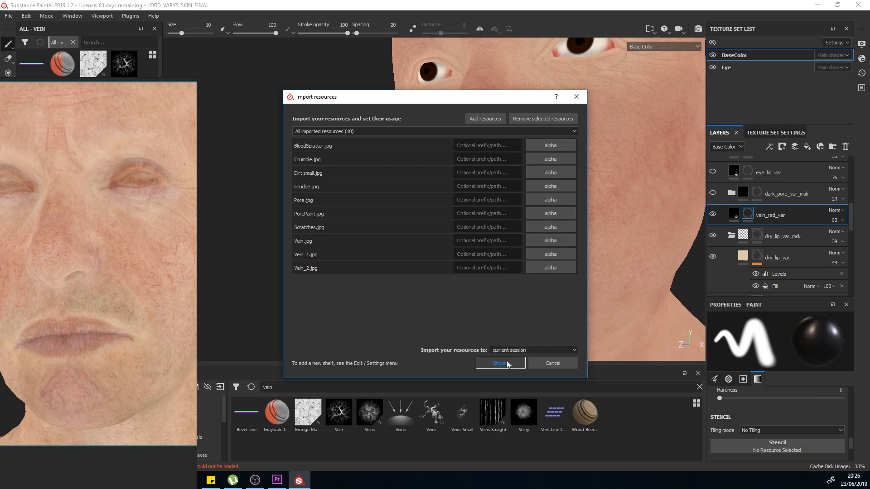
click(506, 363)
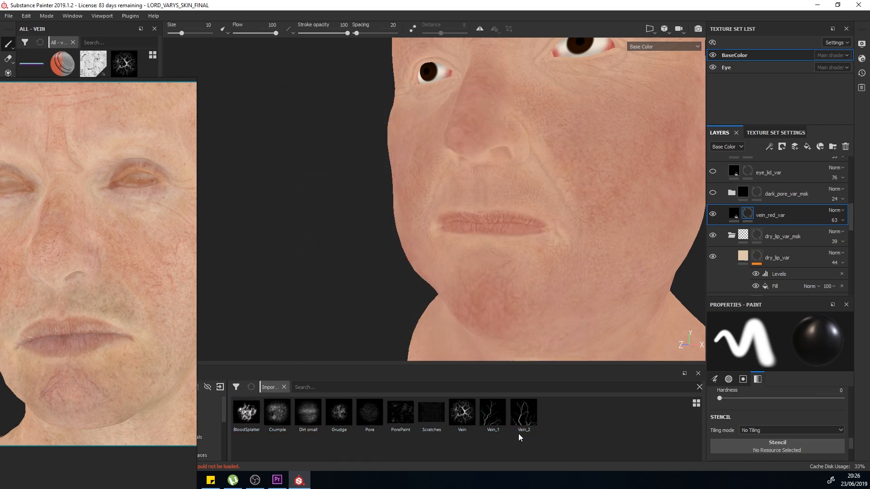
- Compare the red veins in the reference photo up close with those on the head's cheek
click(161, 276)
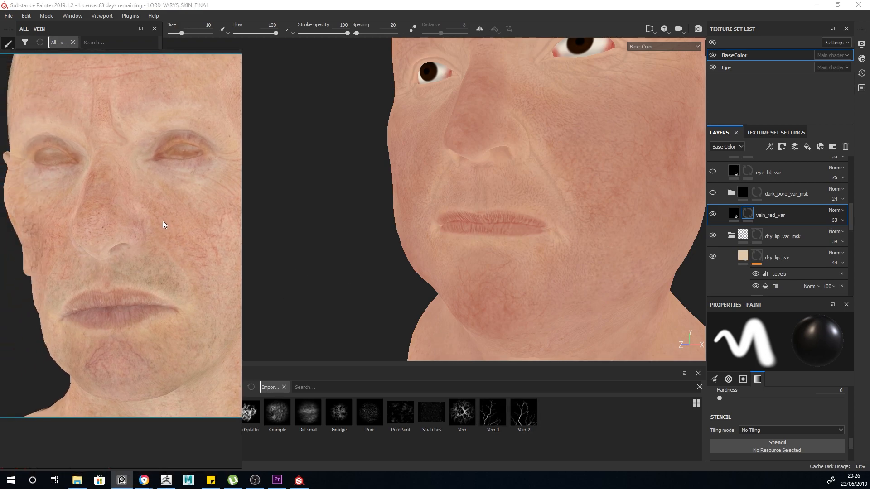
scroll(163, 221, up, 2)
scroll(731, 186, down, 1)
scroll(576, 196, up, 2)
alt+drag(583, 194, 597, 149)
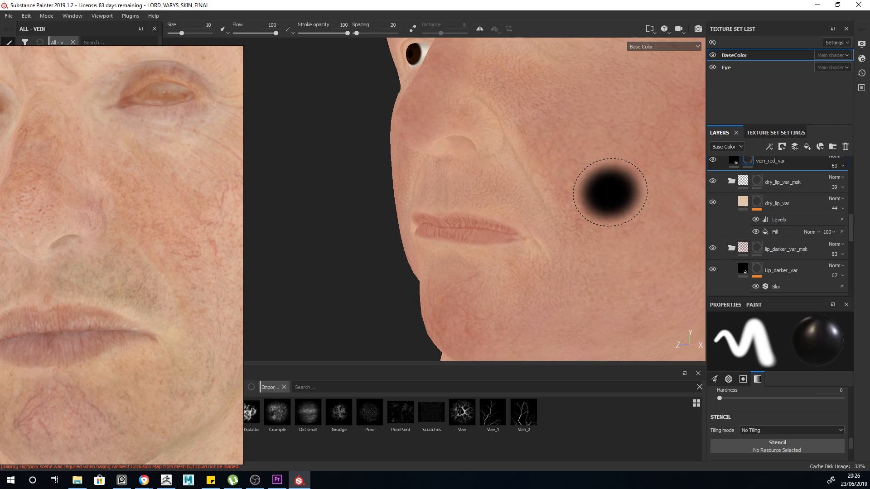
- Turn on the dark_pore_var_msk folder, expand it and select its dark_pore_var fill layer
scroll(784, 213, up, 4)
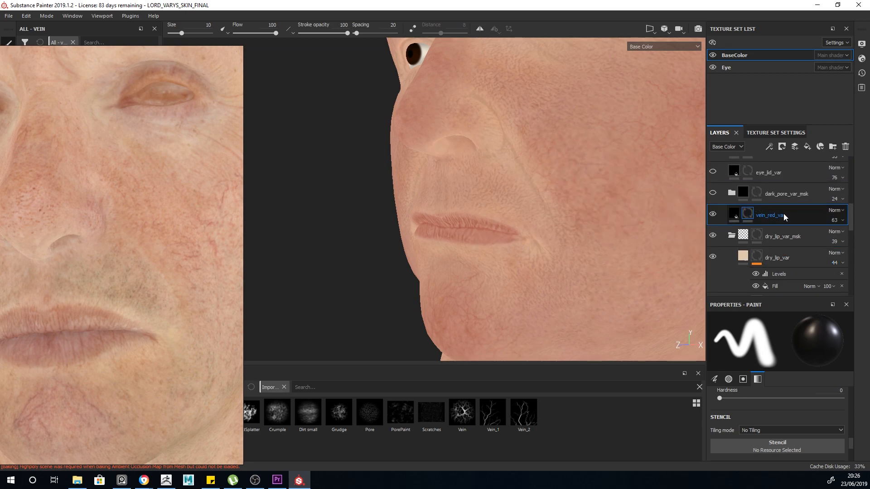
mouse_move(510, 215)
alt+mouse_down()
mouse_move(597, 237)
mouse_move(634, 230)
alt+mouse_up()
alt+drag(525, 218, 589, 232)
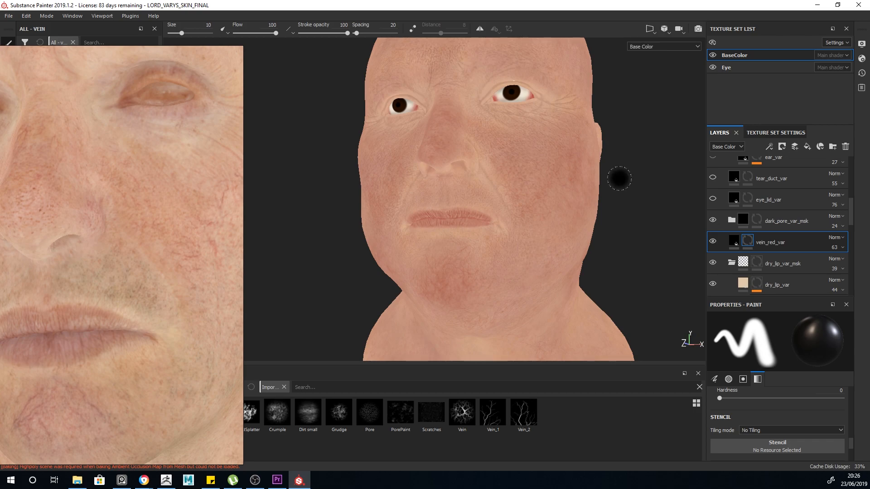
click(732, 220)
click(743, 240)
alt+drag(546, 165, 594, 181)
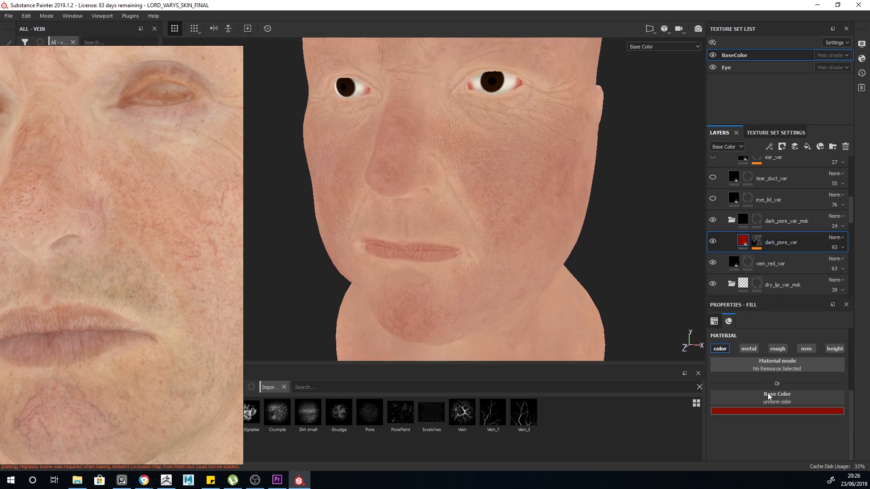
- Inspect the dark_pore_var color and mask, including the curvature map used by the mask's Fill effect
click(752, 241)
click(742, 241)
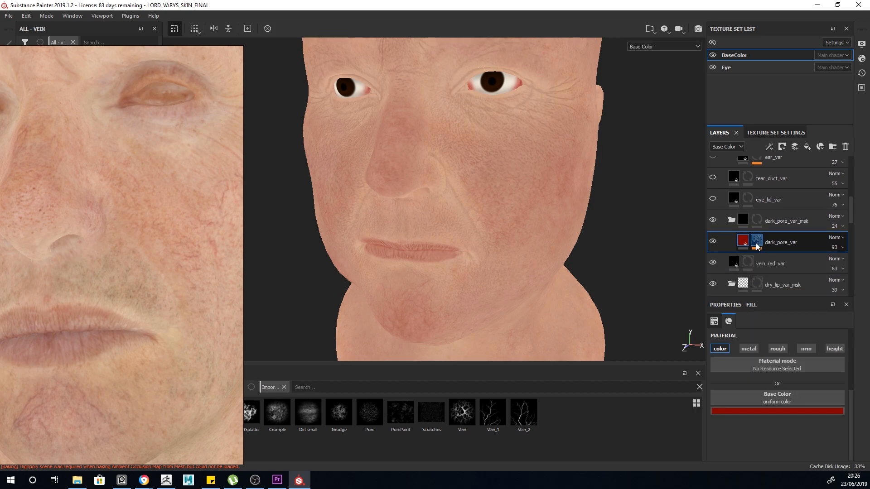
click(757, 242)
click(784, 281)
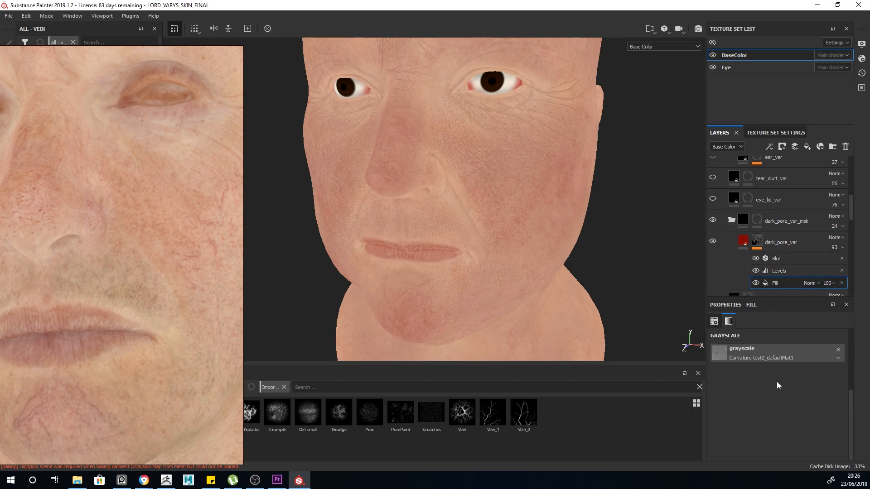
- View the dark_pore_var_msk mask in isolation, return to base color, and check the face in the full material view
mouse_move(536, 65)
alt+mouse_down()
mouse_move(534, 121)
mouse_move(672, 163)
alt+mouse_up()
alt+click(757, 221)
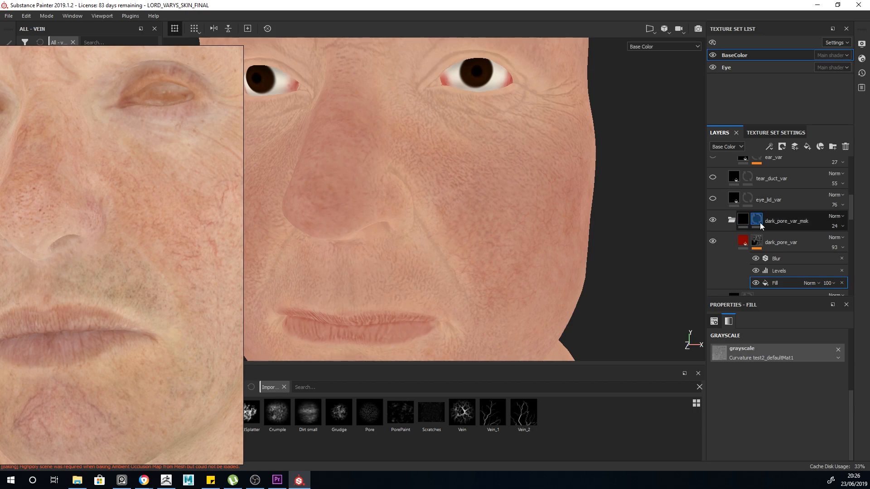
key(f)
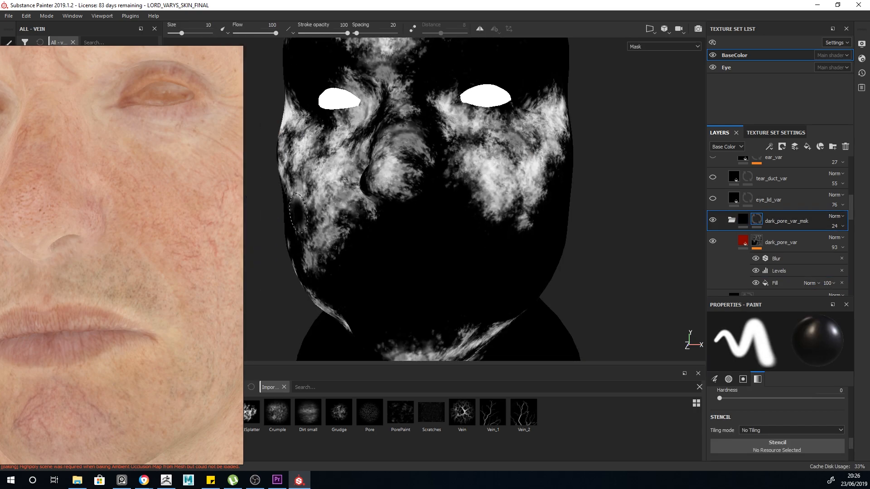
key(c)
mouse_move(579, 189)
alt+mouse_down()
mouse_move(438, 170)
mouse_move(393, 132)
mouse_move(571, 220)
mouse_move(548, 179)
mouse_move(554, 237)
mouse_move(664, 272)
alt+mouse_up()
key(m)
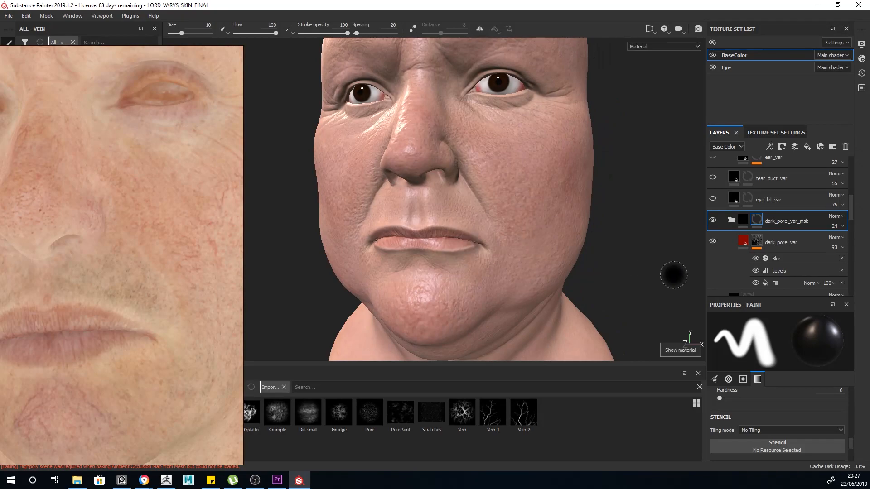
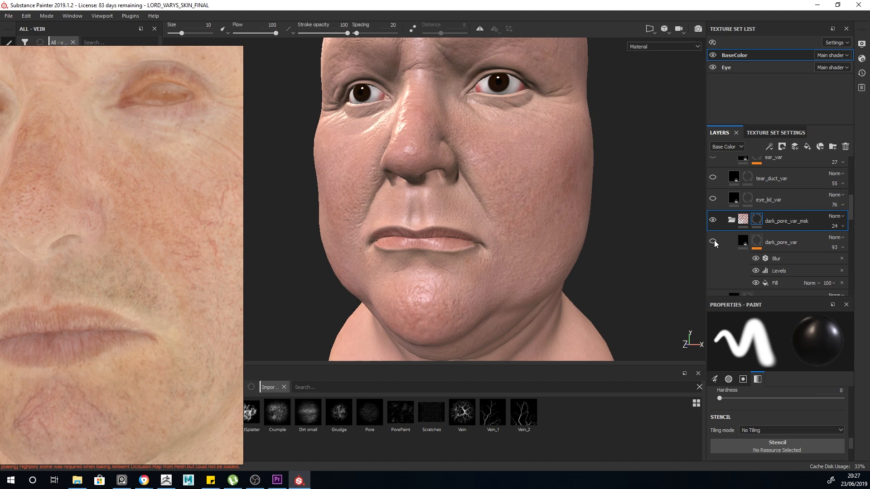
- Collapse the dark_pore_var_msk folder and return to the Base Color channel view
scroll(718, 245, down, 3)
click(732, 166)
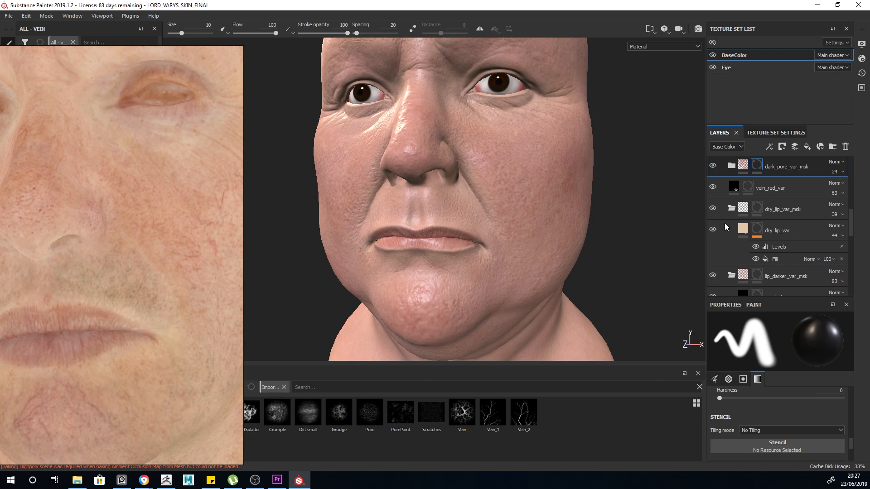
scroll(726, 221, up, 1)
scroll(724, 213, up, 1)
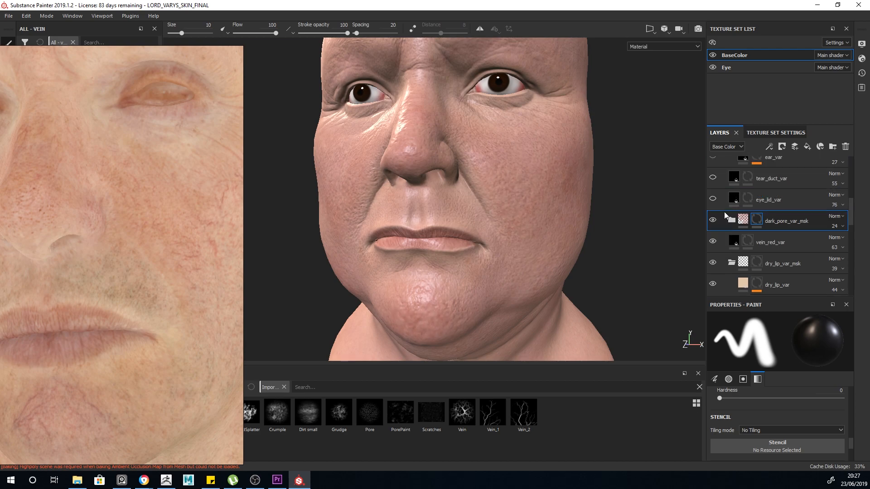
key(c)
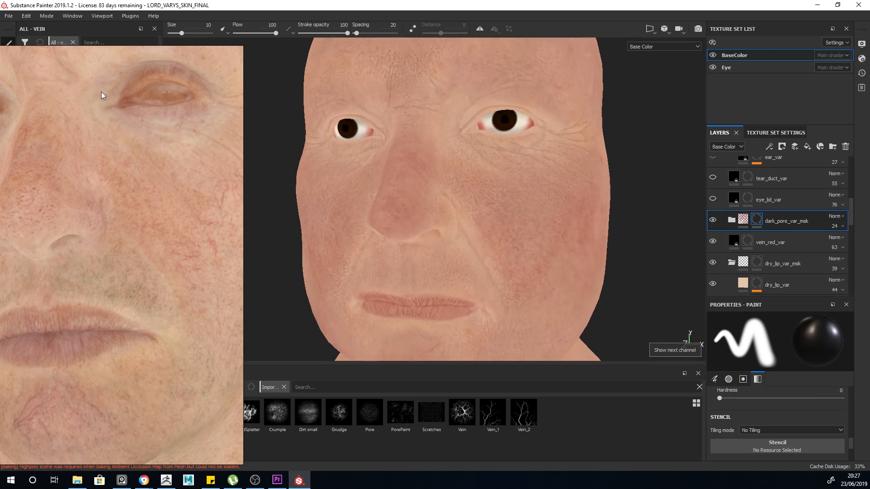
- Turn on the eye_lid_var layer and examine the skin around the eye up close
scroll(591, 97, up, 2)
scroll(589, 113, up, 2)
alt+drag(582, 123, 521, 172)
scroll(497, 150, down, 2)
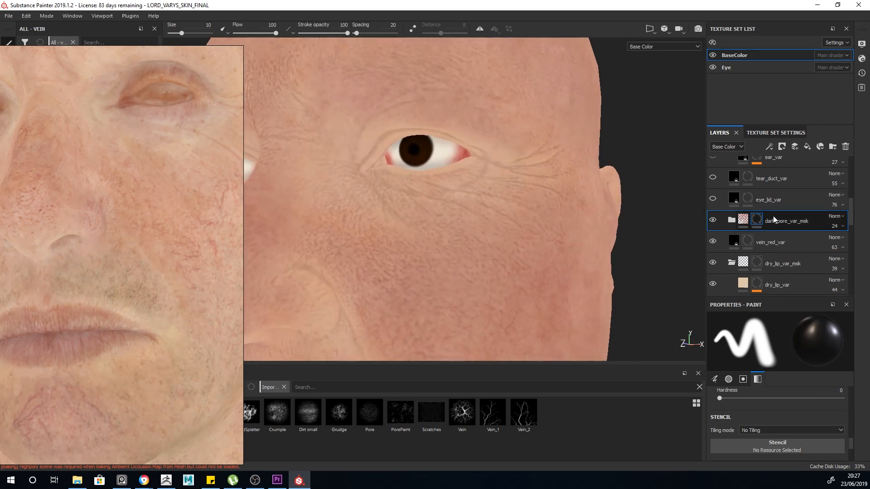
key(f)
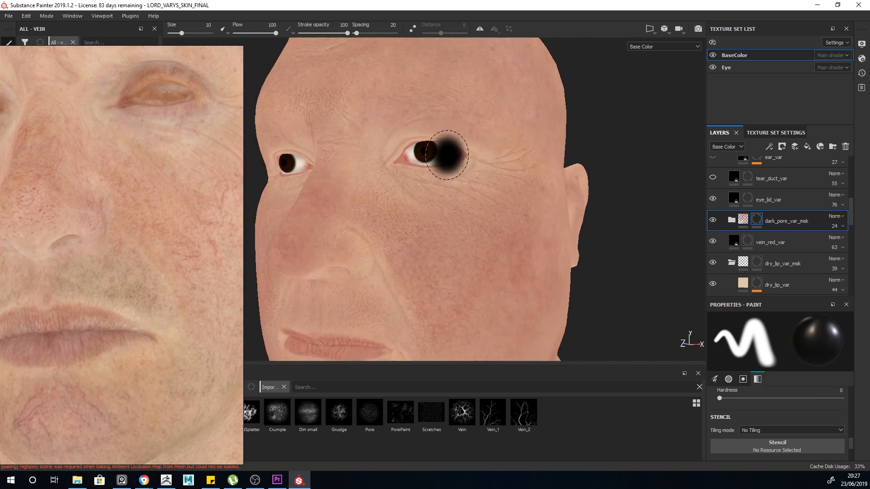
- Inspect the eye_lid_var layer's fill color and mask, and look at the eyelid area up close
click(764, 201)
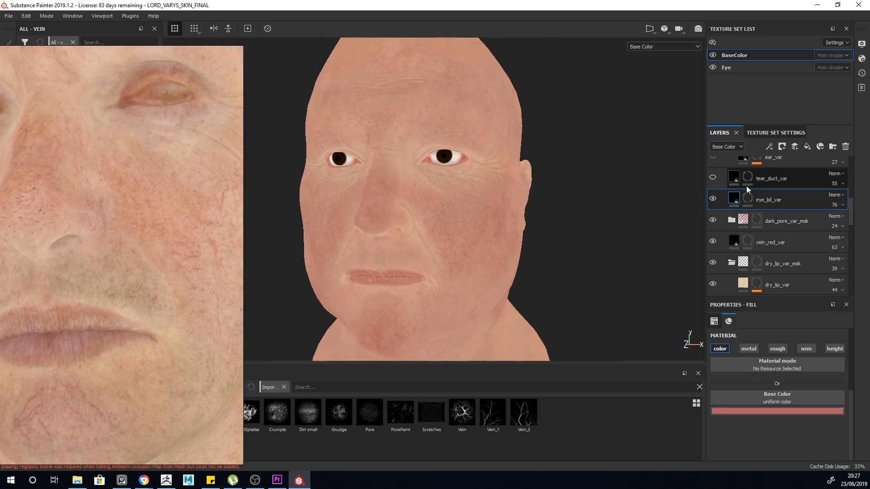
click(749, 199)
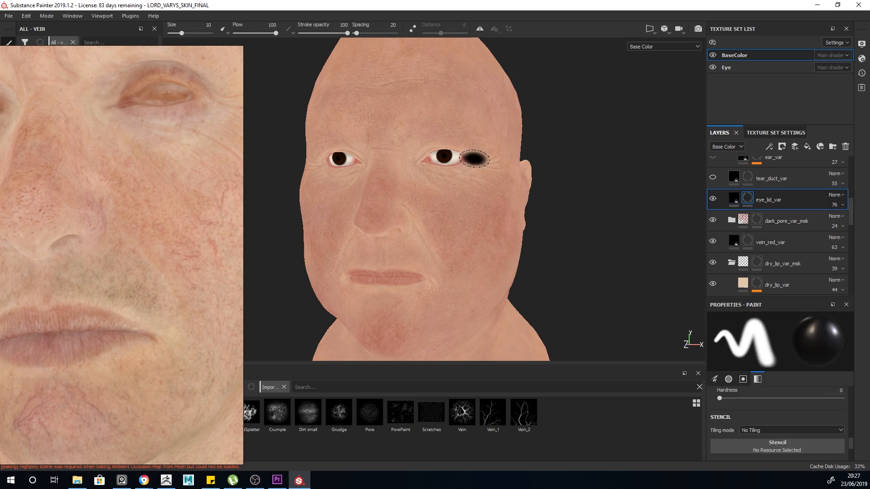
alt+drag(301, 171, 412, 175)
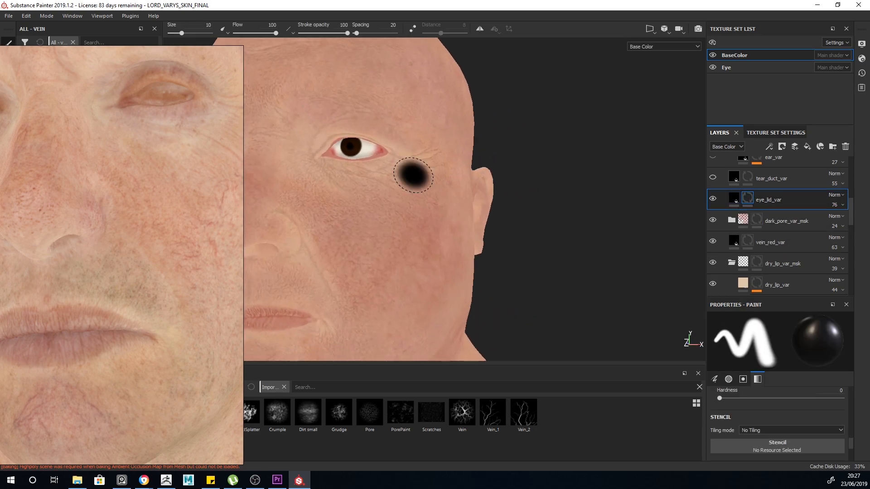
- Turn on the tear_duct_var layer, examine the inner eye corners, and review the layer's fill color and mask
scroll(786, 222, up, 1)
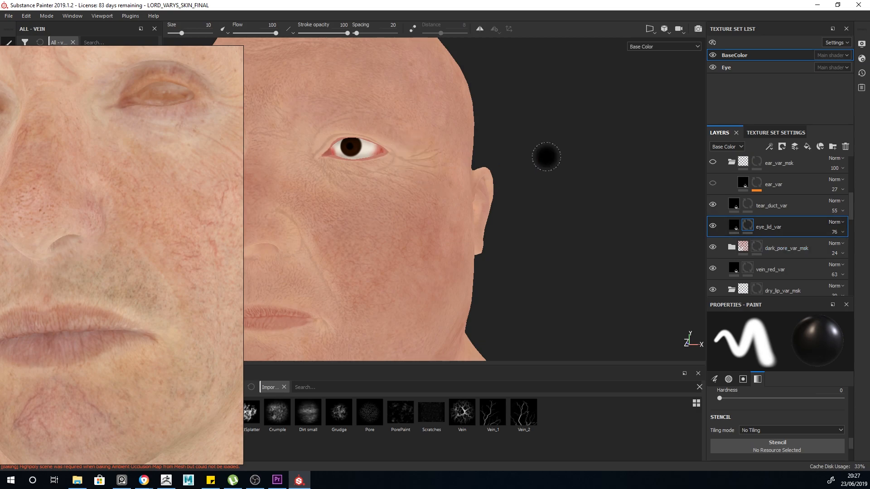
scroll(560, 156, down, 4)
scroll(471, 120, up, 5)
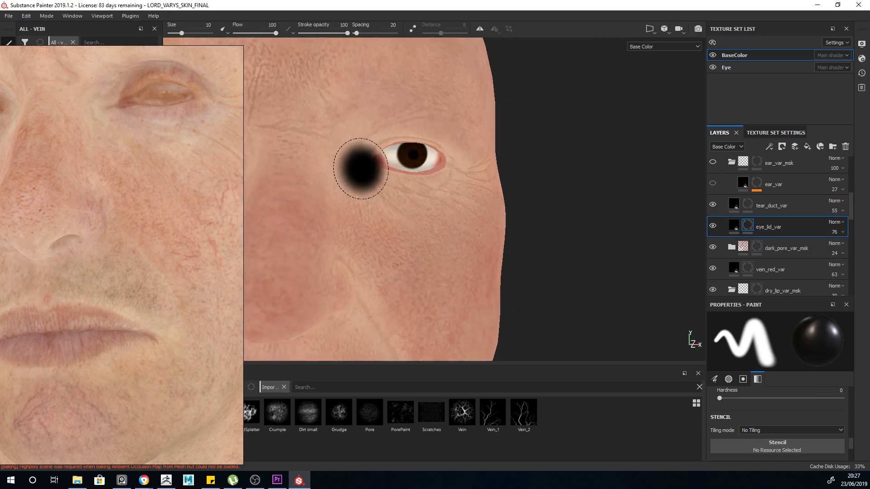
scroll(415, 135, down, 5)
scroll(416, 135, up, 3)
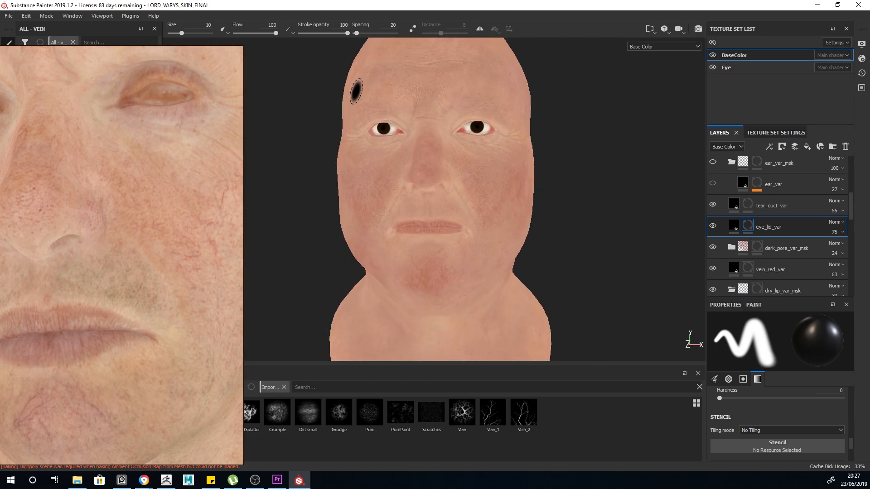
scroll(434, 97, up, 2)
click(744, 210)
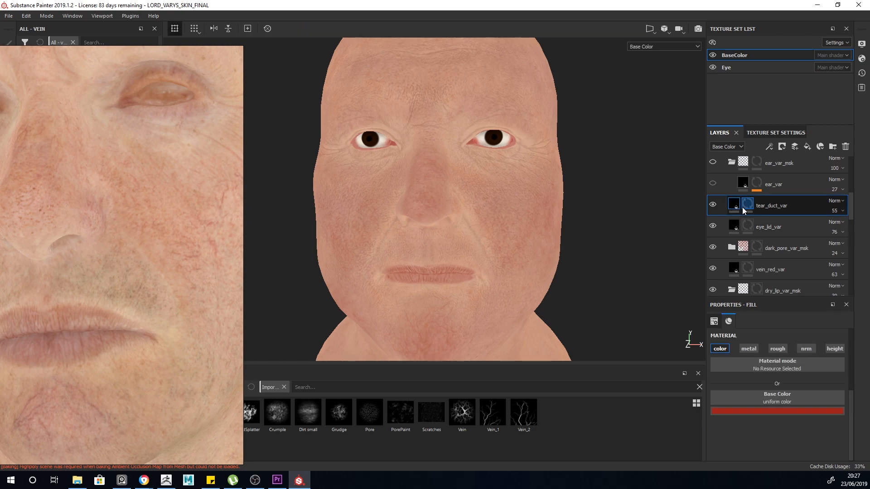
click(747, 205)
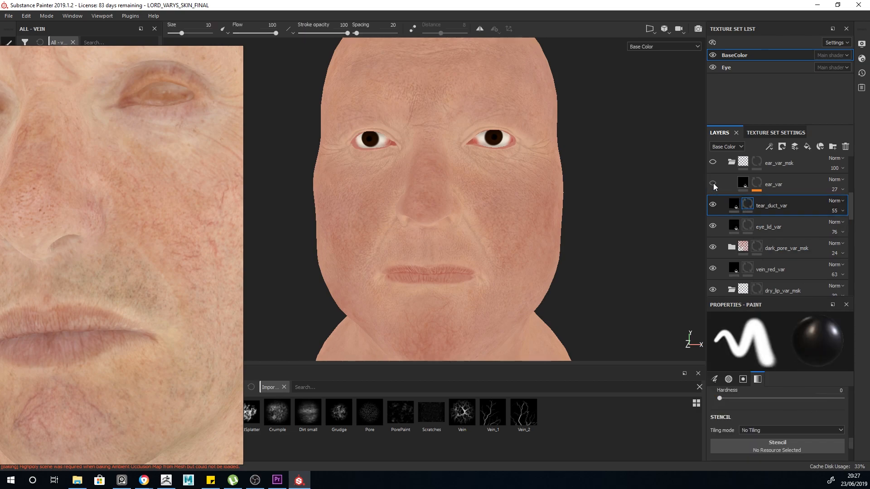
- Turn on the ear_var_msk folder and its ear_var layer, and disable the height channel of the ear_var fill
mouse_move(491, 249)
alt+mouse_down()
mouse_move(489, 233)
mouse_move(505, 227)
mouse_move(546, 241)
mouse_move(555, 136)
mouse_move(572, 138)
alt+mouse_up()
scroll(612, 153, up, 3)
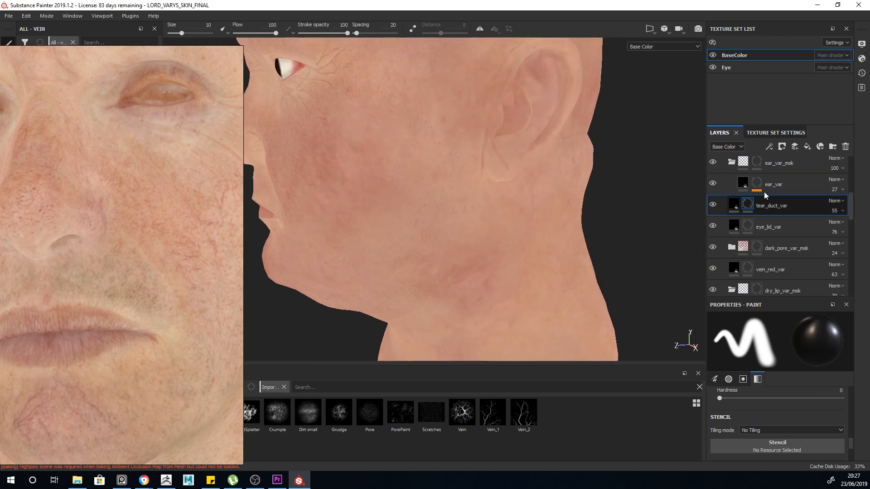
click(773, 184)
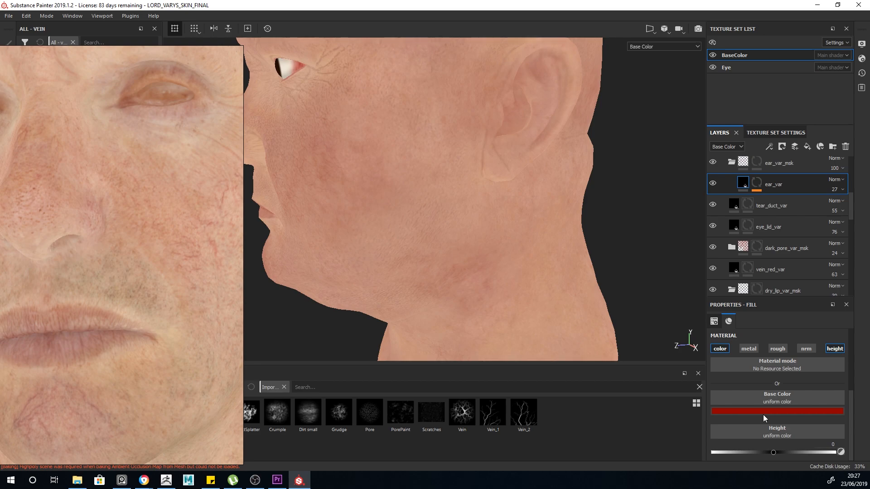
click(833, 349)
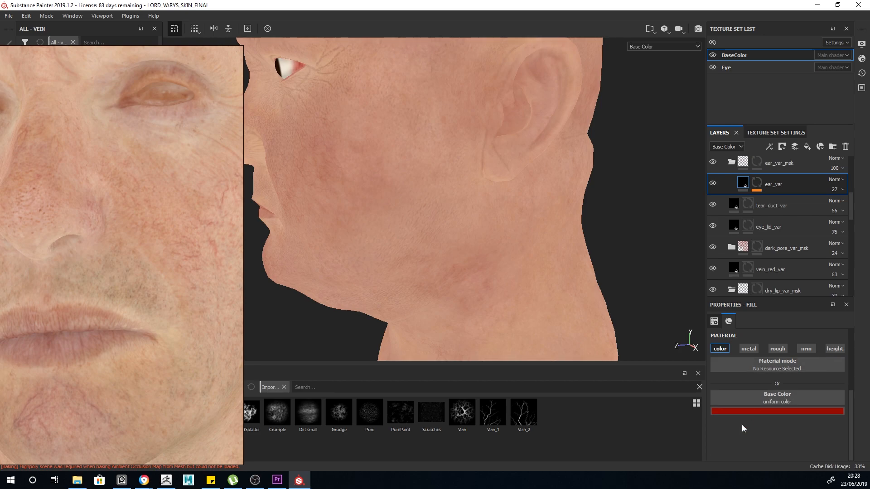
scroll(506, 121, up, 2)
alt+drag(506, 121, 546, 187)
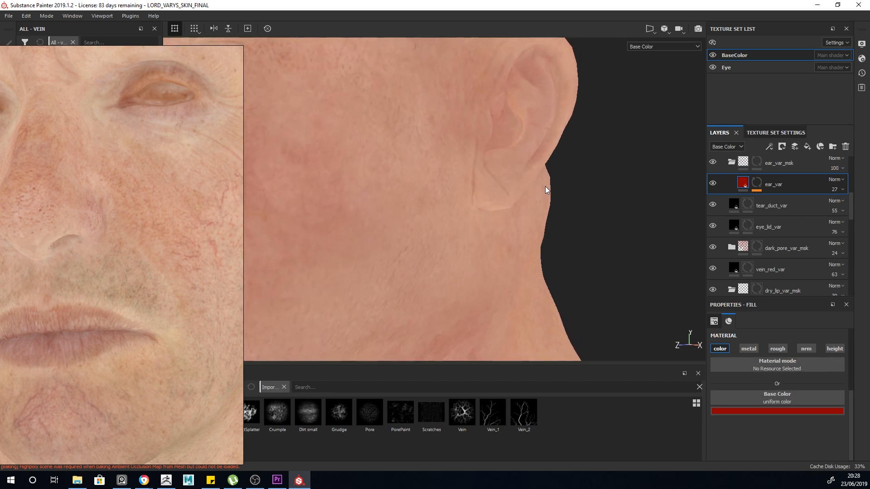
- View the ear_var mask in isolation, inspect the ambient occlusion map in its Fill effect, and return to base color
click(757, 184)
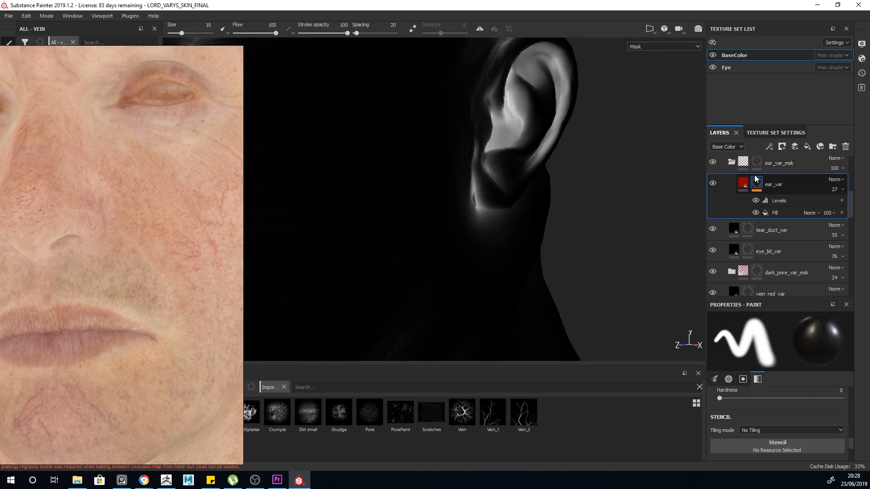
mouse_move(754, 186)
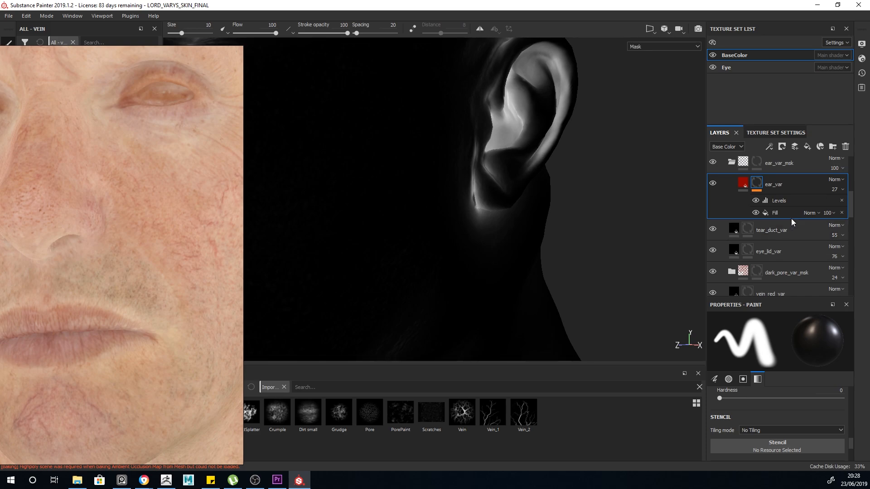
click(779, 212)
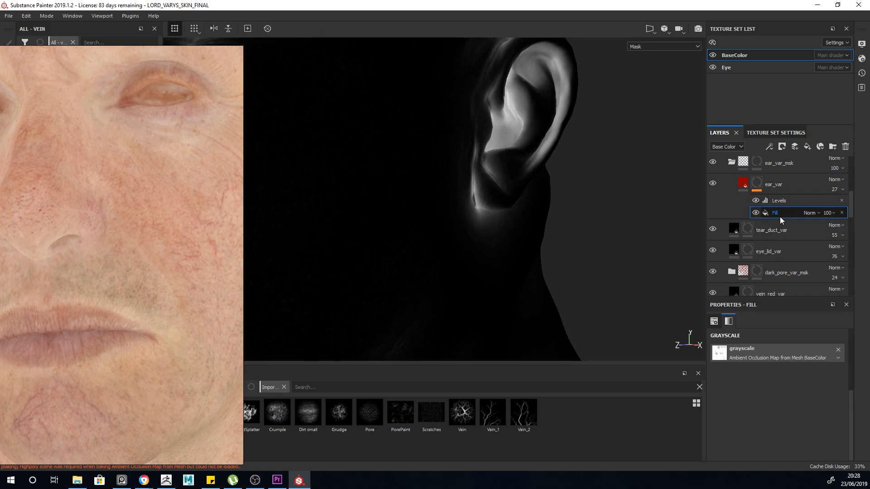
alt+drag(509, 184, 557, 212)
key(c)
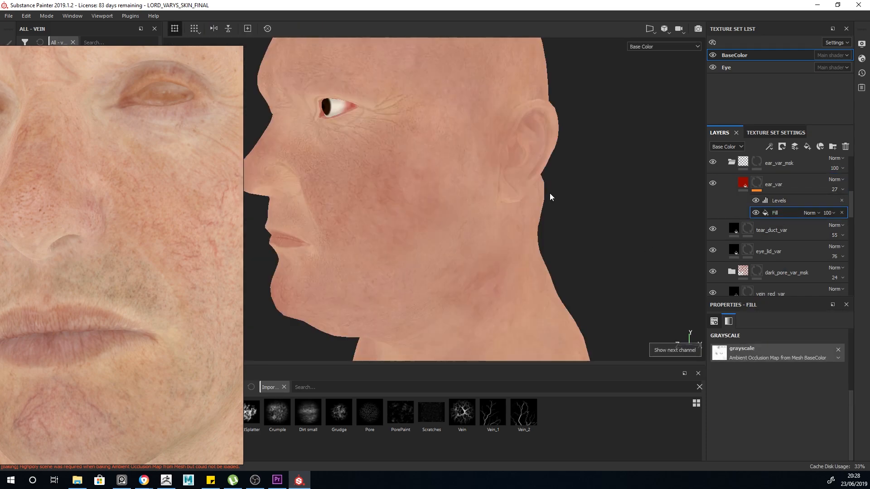
- Toggle the ear_var layer off and on to compare its effect on the ear
scroll(550, 194, up, 3)
click(712, 184)
click(712, 185)
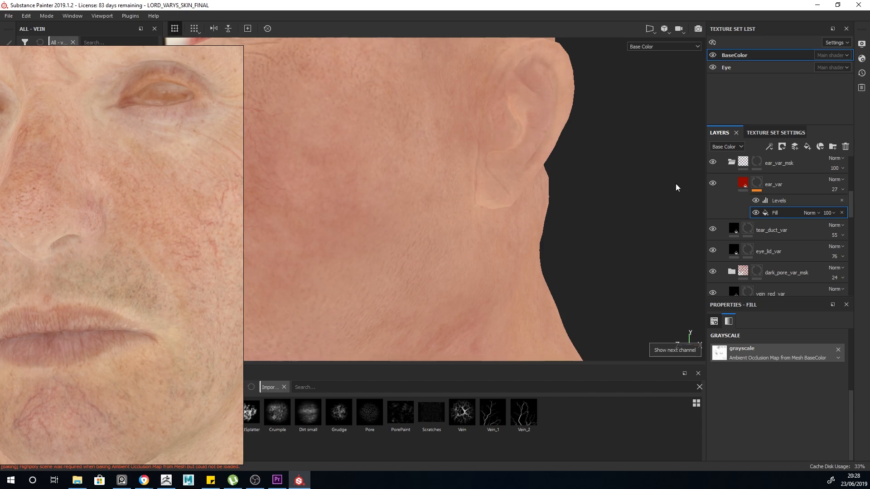
- Check the head from the side in the full material view and return to the Base Color channel
key(m)
scroll(621, 163, down, 5)
alt+drag(514, 187, 600, 196)
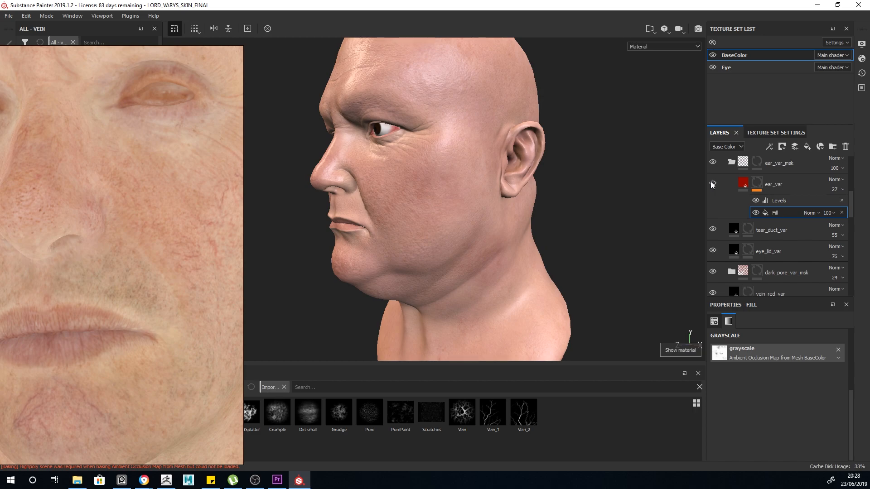
alt+drag(566, 208, 366, 183)
key(c)
scroll(366, 183, up, 2)
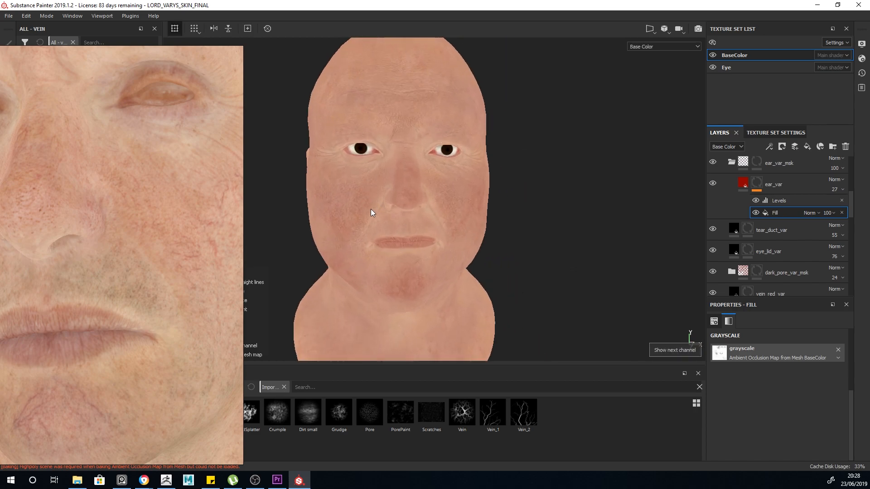
- Collapse the ear_var_msk folder, turn on the Ear_Vein_Red_var layer, and examine the ears up close
scroll(733, 219, up, 2)
click(732, 217)
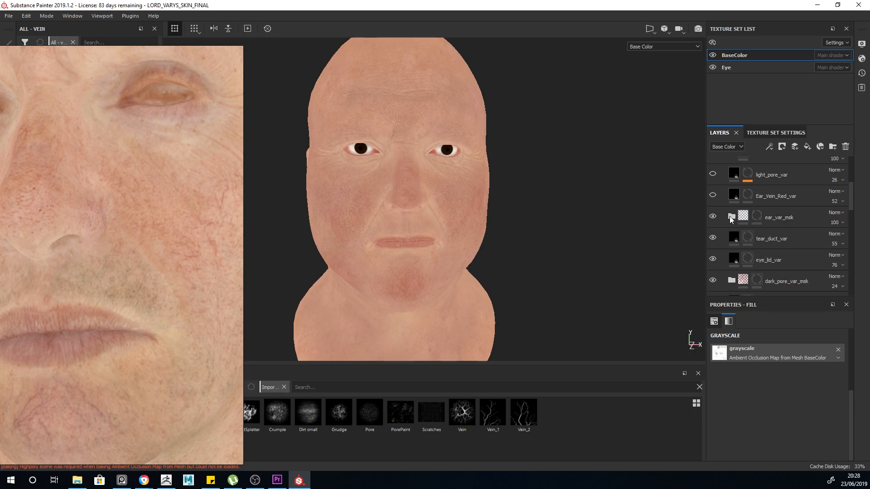
click(714, 194)
alt+drag(512, 191, 395, 192)
alt+right_drag(394, 192, 630, 192)
alt+drag(630, 192, 530, 194)
scroll(545, 178, down, 5)
scroll(499, 182, up, 6)
alt+drag(428, 185, 294, 192)
alt+right_drag(515, 145, 521, 211)
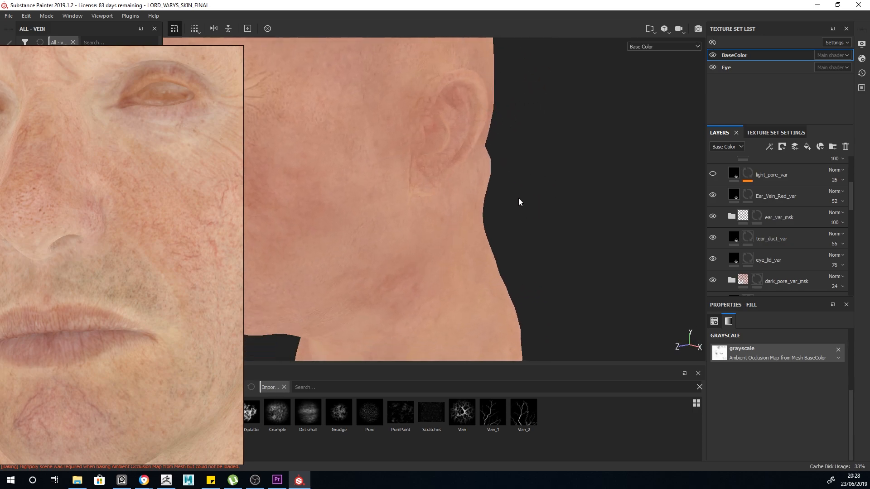
- Review the Ear_Vein_Red_var fill color and mask, and set the layer's opacity to 35
scroll(789, 201, up, 3)
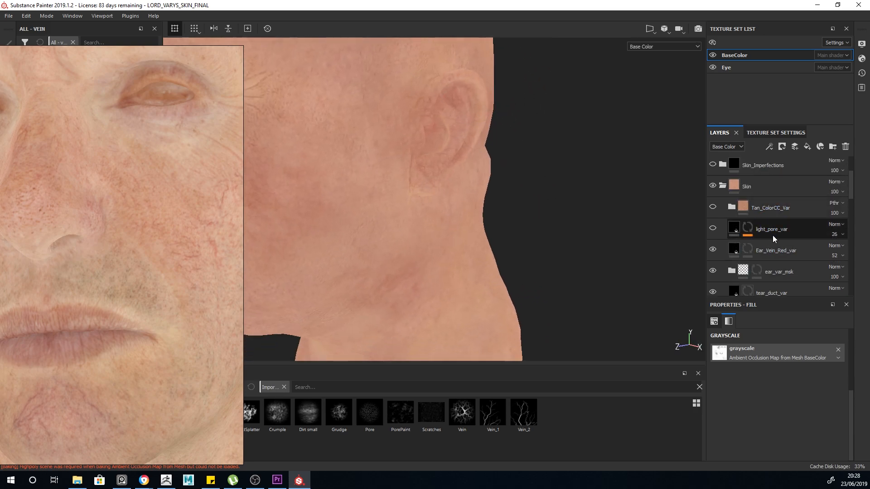
click(734, 251)
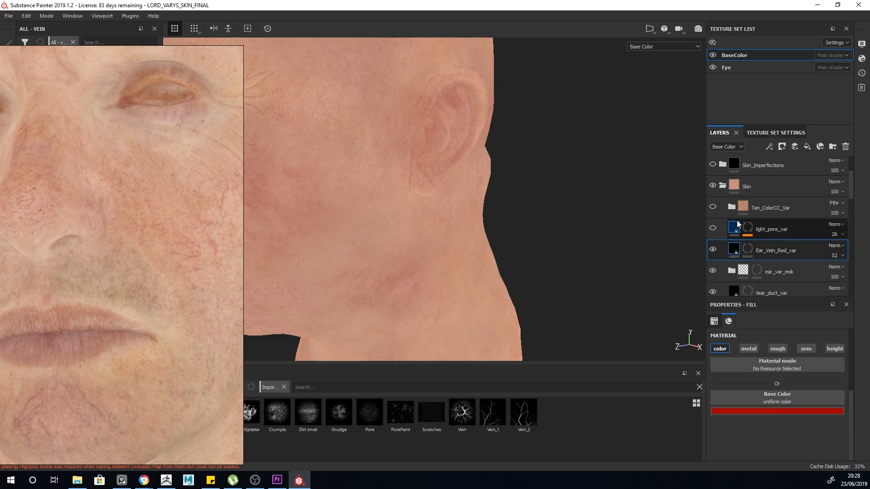
click(751, 247)
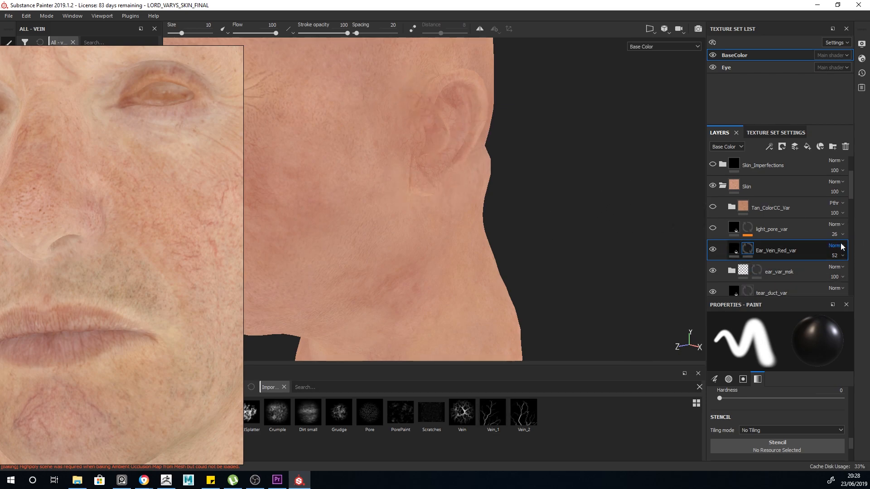
drag(848, 273, 843, 273)
- Compare the ear with Ear_Vein_Red_var hidden and shown in the material view, and return to base color
alt+drag(567, 141, 451, 196)
key(m)
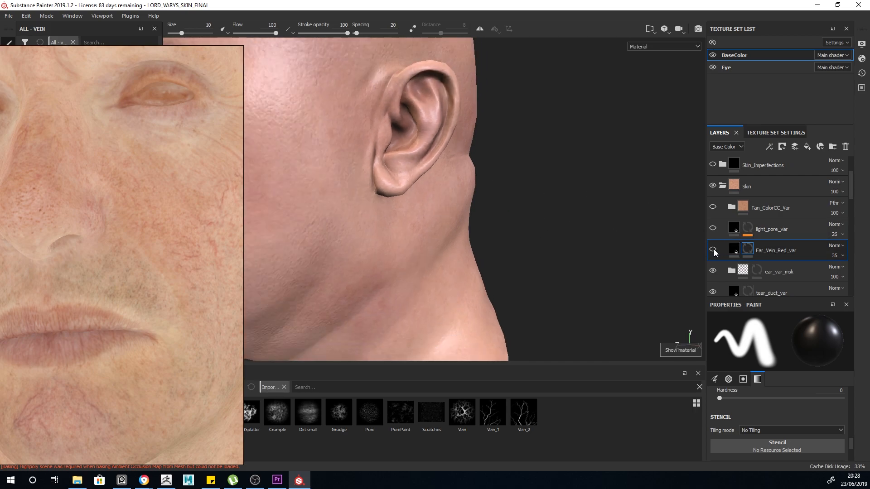
key(c)
alt+right_drag(534, 192, 469, 183)
alt+drag(445, 184, 442, 169)
alt+right_drag(442, 169, 514, 172)
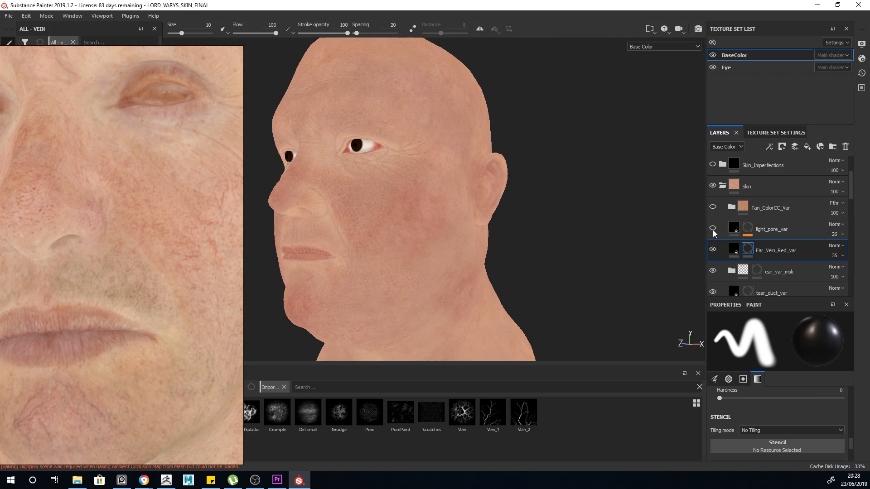
- Turn on the light_pore_var layer and examine the light pores across the cheeks and nose
alt+right_drag(524, 193, 445, 216)
alt+drag(374, 192, 412, 171)
alt+right_drag(412, 171, 509, 184)
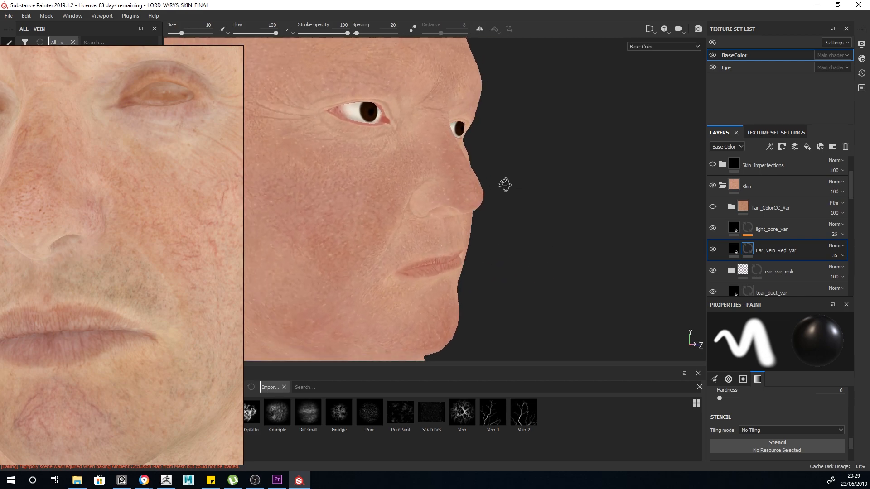
- Examine the light_pore_var layer's fill colour and mask together with its pore effect on the face
alt+drag(509, 185, 672, 185)
click(733, 229)
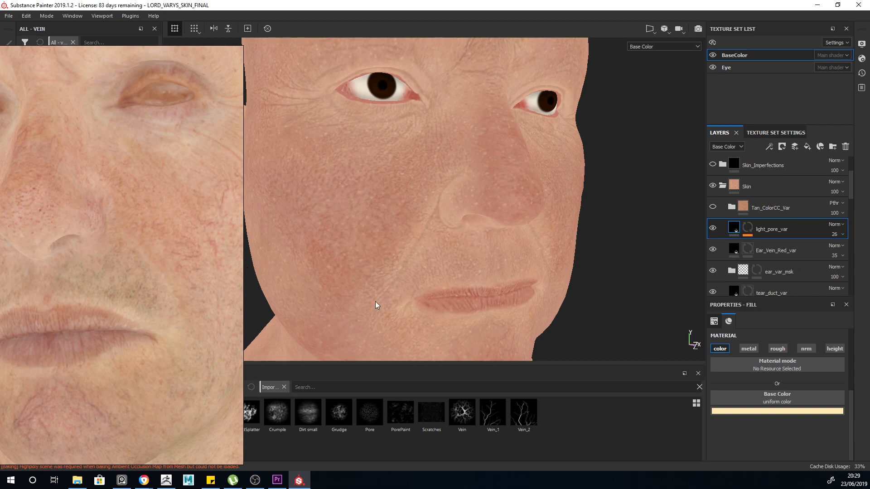
scroll(559, 142, down, 8)
scroll(556, 199, up, 10)
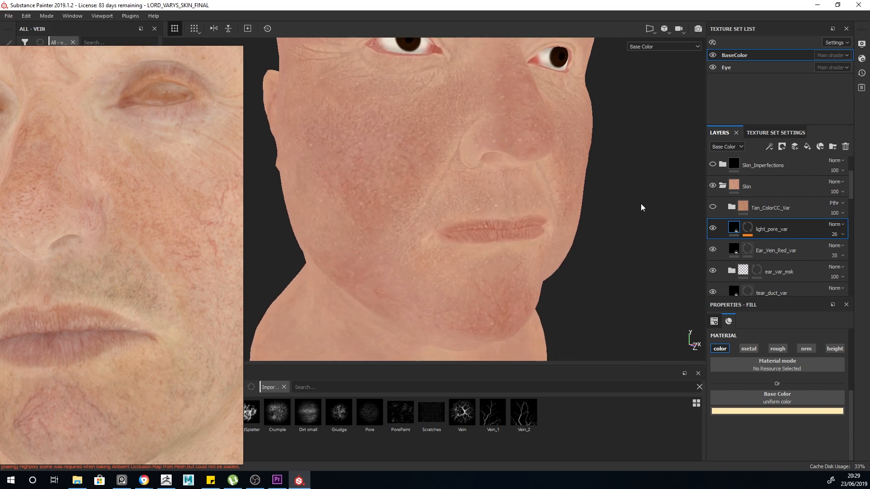
click(748, 230)
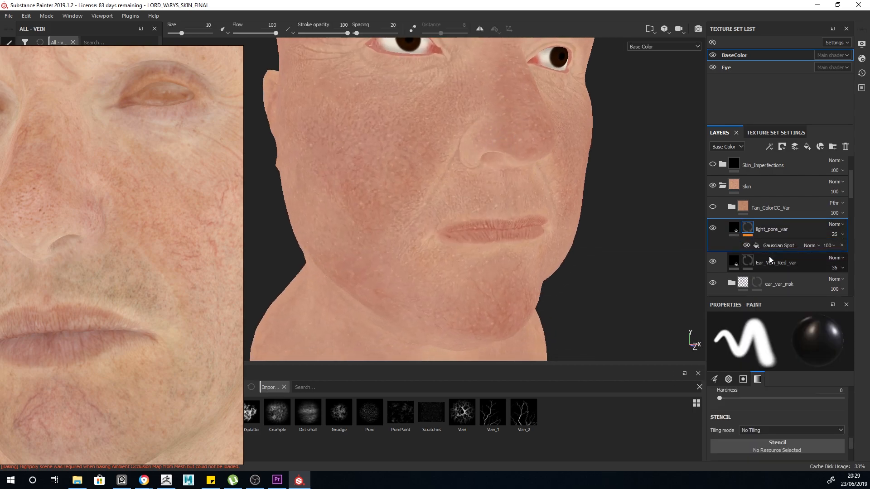
click(735, 229)
click(748, 231)
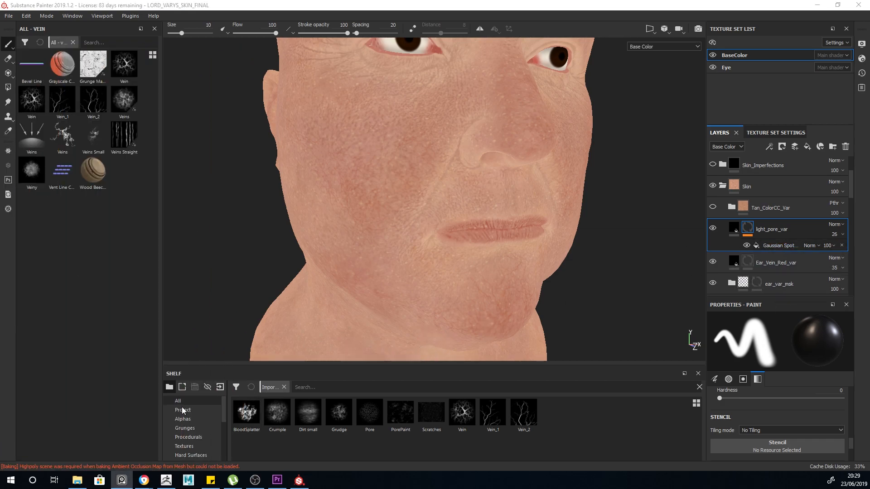
- Show the procedural resources in the shelf and search them for "gusa"
click(188, 437)
click(327, 388)
text(gusa)
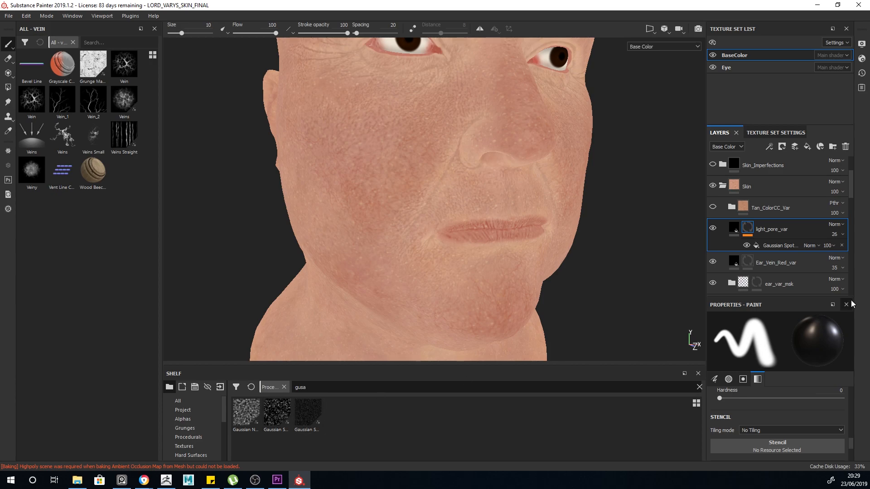
- Set the Gaussian Spots fill in the light_pore_var mask to hardness 0.54 and scale 49.24 with tri-planar projection
click(785, 245)
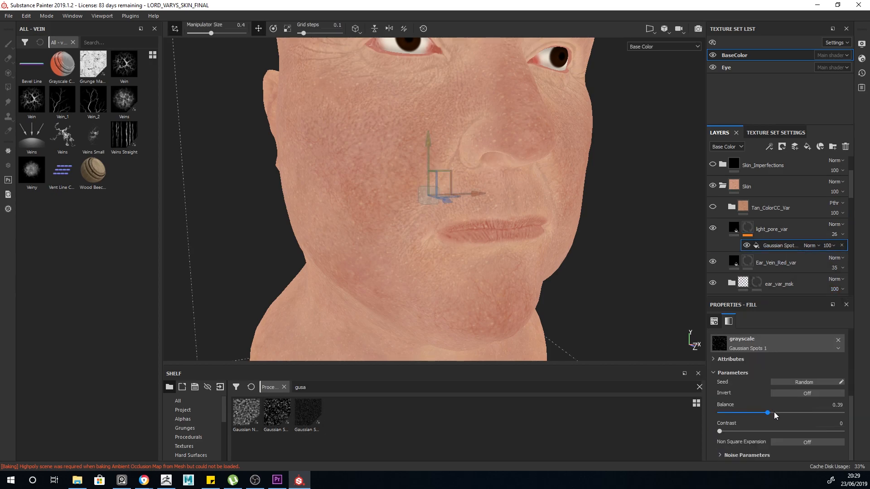
scroll(774, 413, up, 5)
click(752, 349)
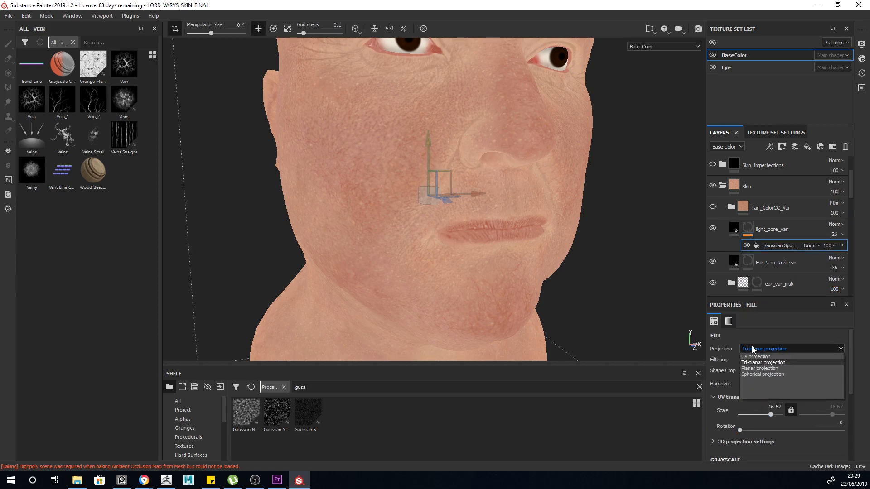
click(752, 348)
click(767, 350)
click(767, 350)
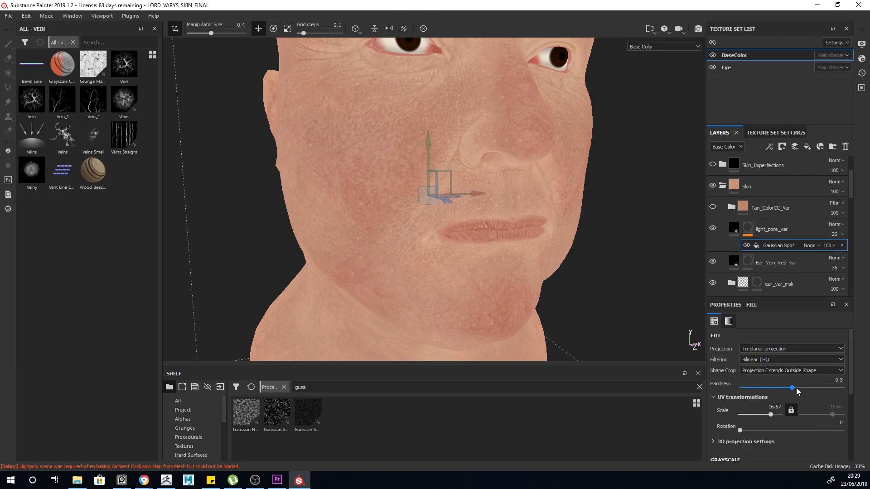
drag(805, 391, 807, 391)
drag(810, 393, 775, 417)
- Inspect the pore effect close up on the nose in the material view, then on the whole face in base colour
mouse_move(562, 209)
alt+mouse_down()
mouse_move(475, 216)
mouse_move(559, 216)
alt+mouse_up()
alt+right_drag(559, 216, 505, 148)
alt+drag(505, 148, 455, 231)
key(m)
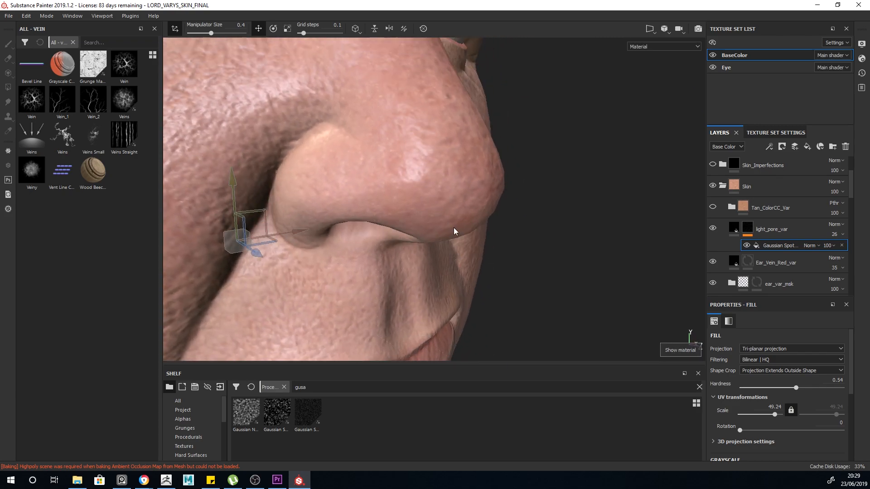
click(715, 230)
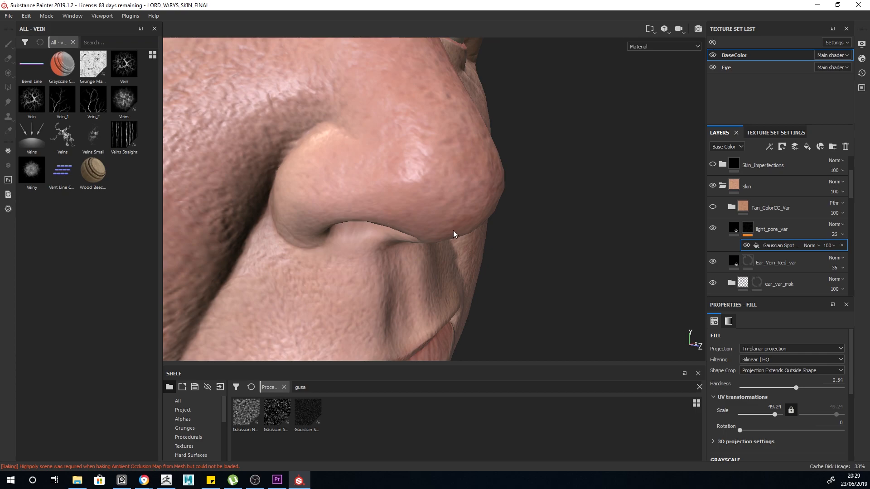
alt+right_drag(453, 230, 438, 189)
alt+drag(438, 190, 511, 231)
key(c)
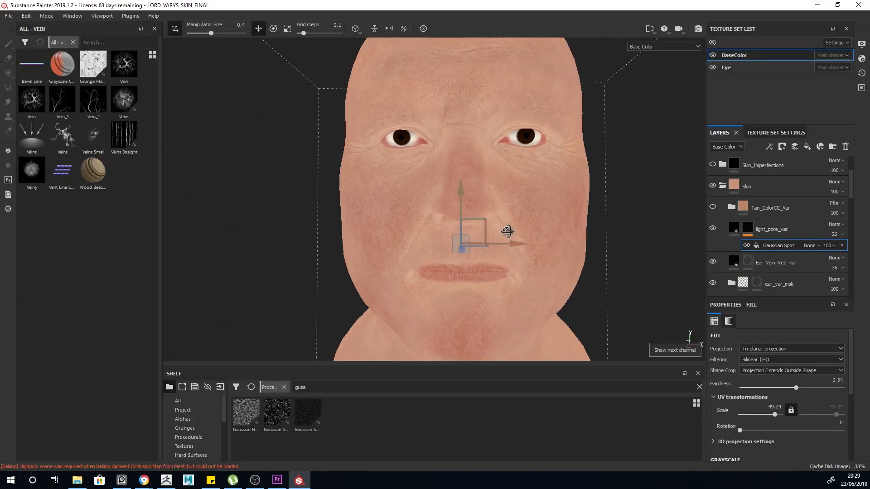
scroll(511, 231, up, 3)
scroll(512, 220, down, 3)
scroll(525, 220, up, 3)
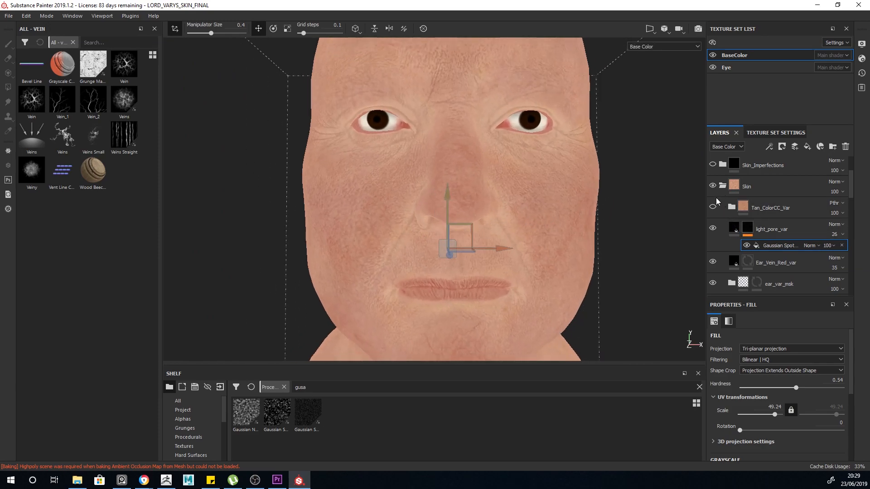
- Delete the Tan_ColorCC_Var folder from the Skin folder and collapse the Skin folder
click(771, 207)
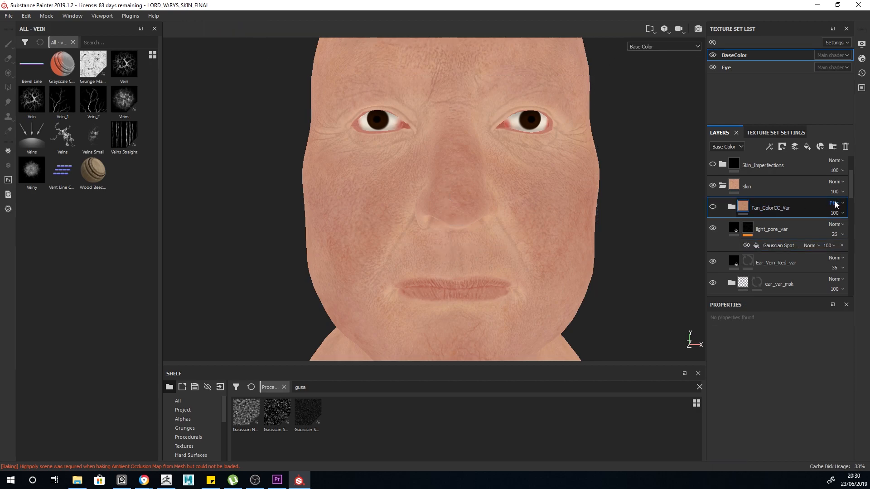
click(849, 151)
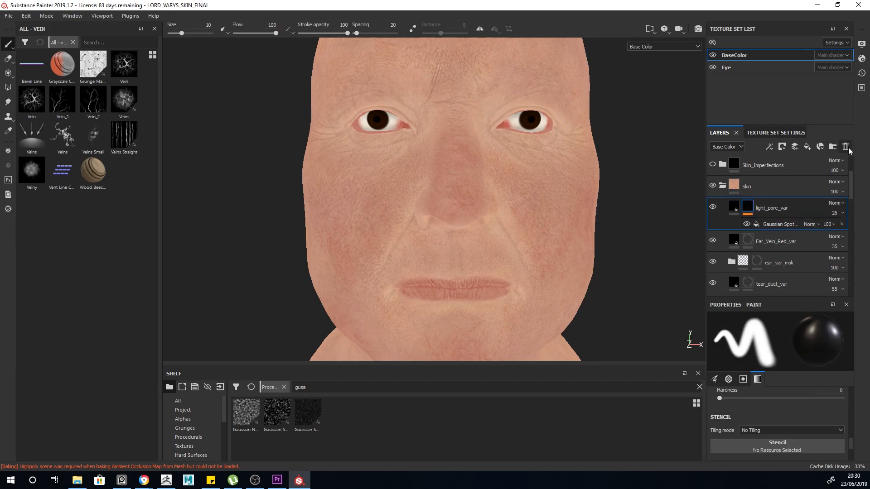
click(723, 186)
- Bring up the reference board beside the head and look over the base skin, skin detail and final look images
alt+drag(544, 204, 521, 244)
key(alt+Tab)
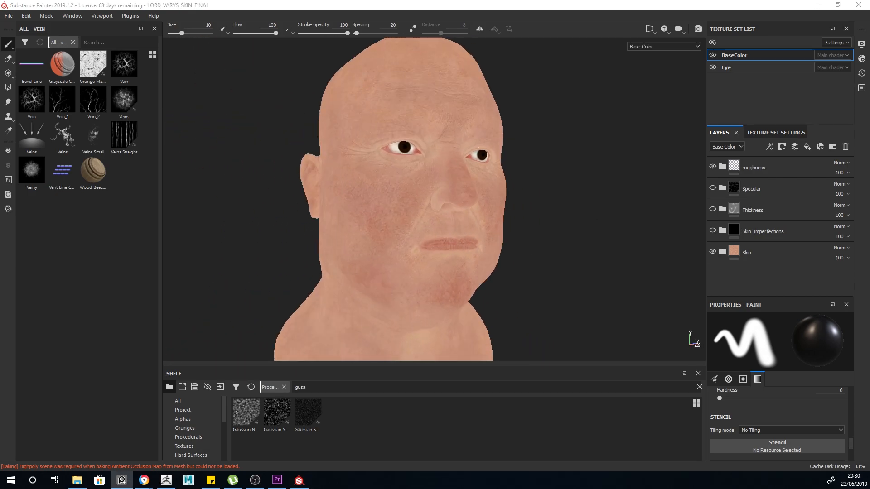
mouse_move(430, 256)
mouse_down()
mouse_move(197, 196)
mouse_move(176, 200)
mouse_up()
alt+drag(502, 208, 562, 213)
scroll(144, 194, down, 3)
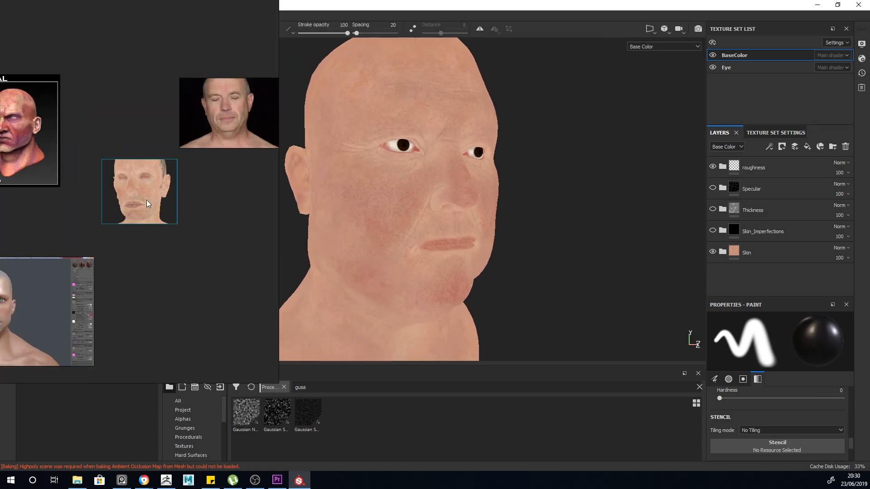
scroll(149, 201, up, 2)
drag(143, 200, 156, 243)
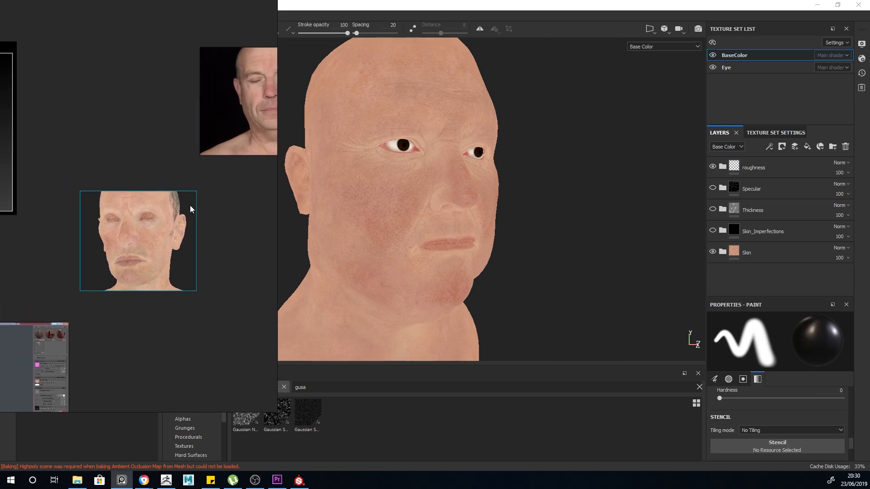
scroll(132, 241, down, 4)
scroll(150, 181, up, 1)
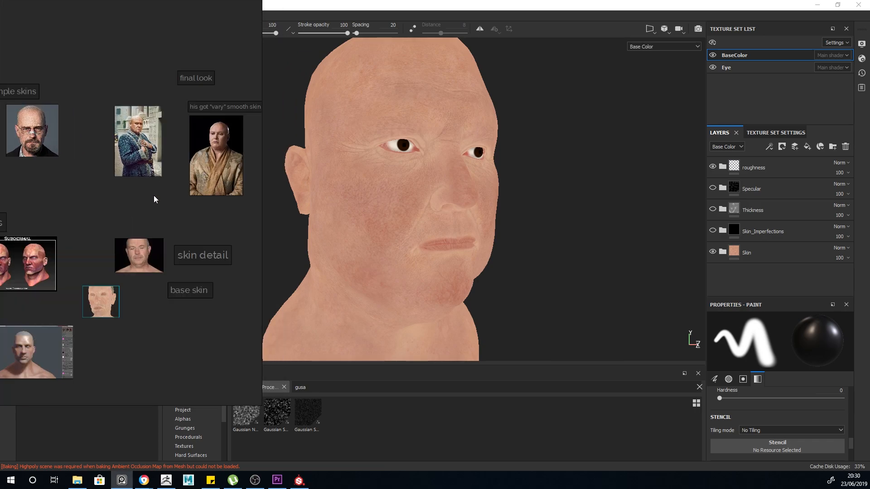
- Compare the head's base skin from several angles with the final look references
alt+drag(540, 219, 519, 208)
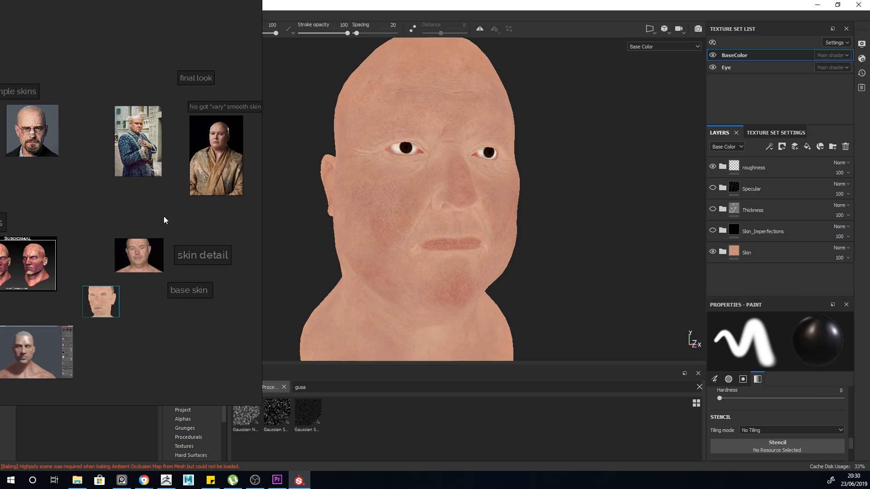
scroll(136, 227, up, 2)
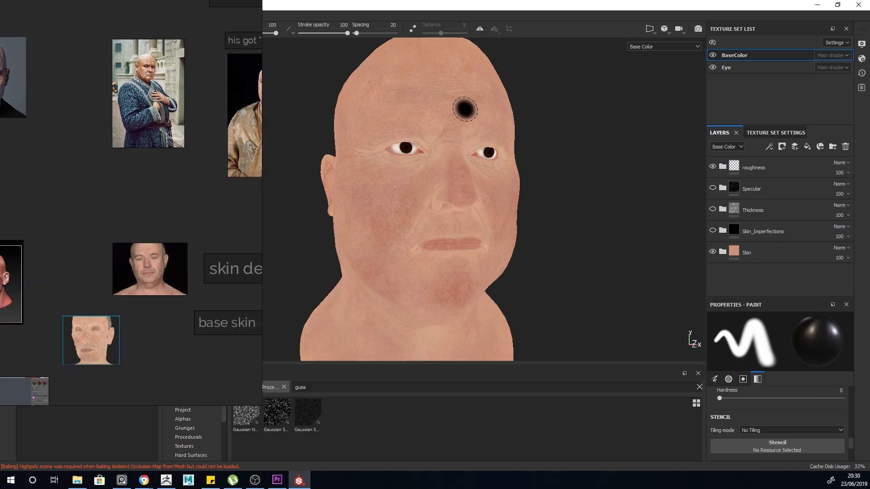
alt+drag(556, 312, 588, 295)
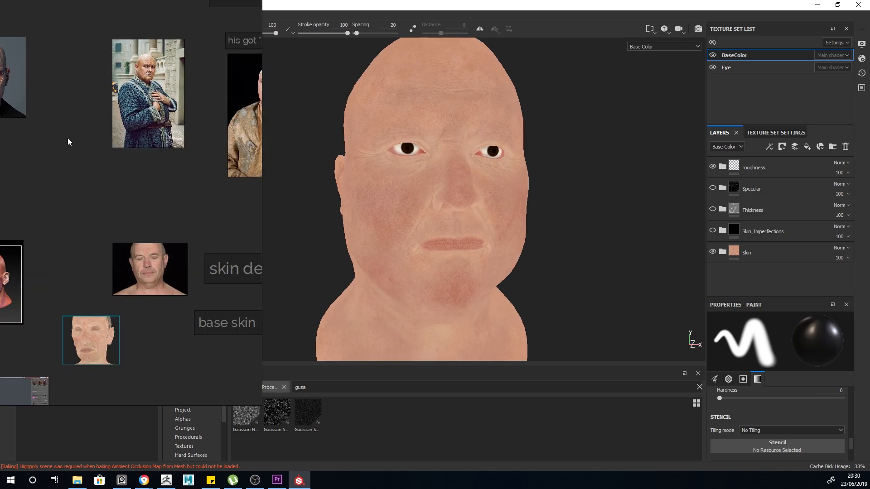
mouse_move(622, 237)
alt+mouse_down()
mouse_move(596, 235)
mouse_move(509, 264)
mouse_move(530, 274)
mouse_move(579, 255)
alt+mouse_up()
mouse_move(340, 209)
alt+mouse_down()
mouse_move(371, 256)
mouse_move(412, 254)
alt+mouse_up()
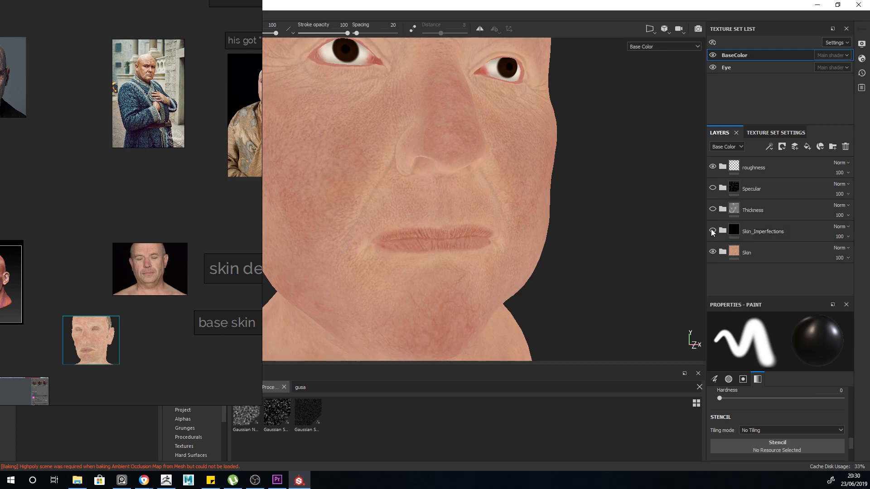
- Turn on the Skin_Imperfections folder and check its effect on the face
click(713, 231)
scroll(509, 198, down, 3)
alt+drag(509, 199, 565, 219)
scroll(567, 223, up, 3)
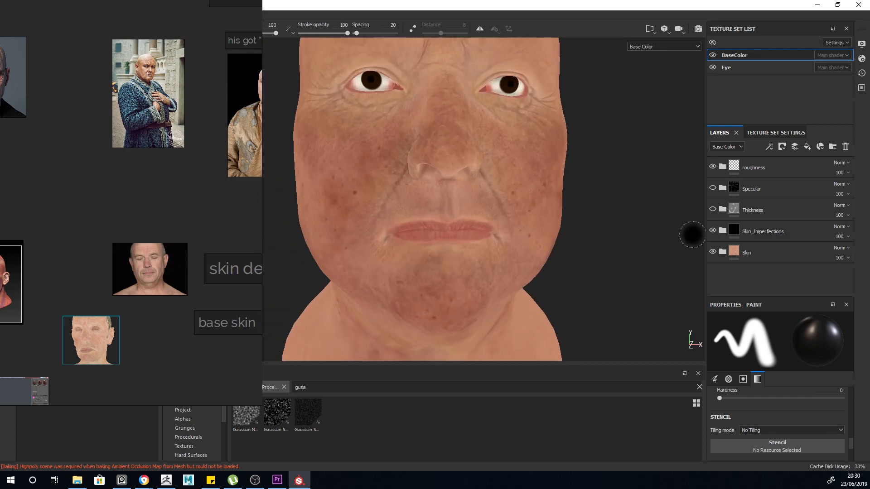
- Expand the Skin_Imperfections folder and hide its layers from Pore_Red_Msk down to Dark_Pore
click(723, 231)
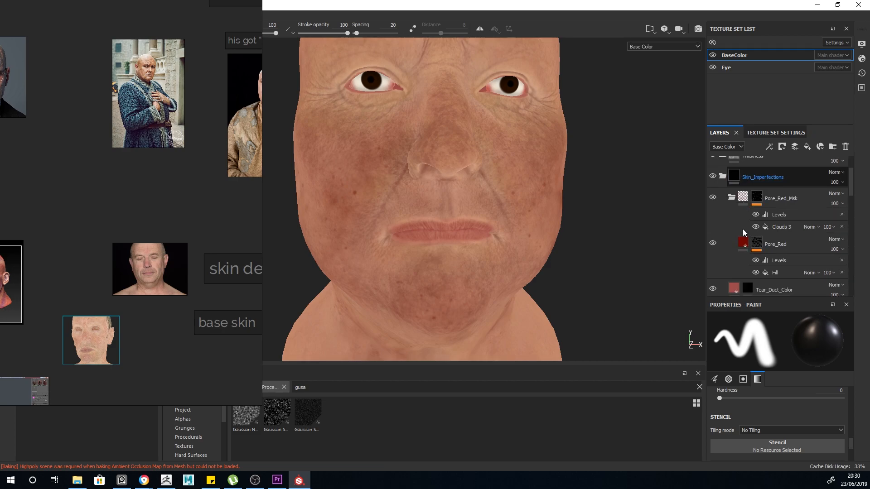
scroll(713, 240, down, 3)
click(713, 236)
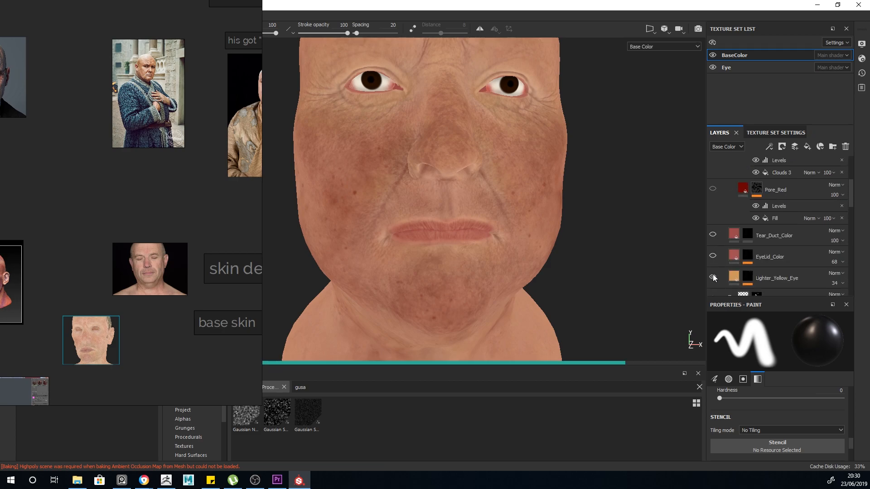
click(713, 277)
scroll(717, 270, down, 3)
scroll(722, 265, down, 3)
scroll(721, 241, down, 3)
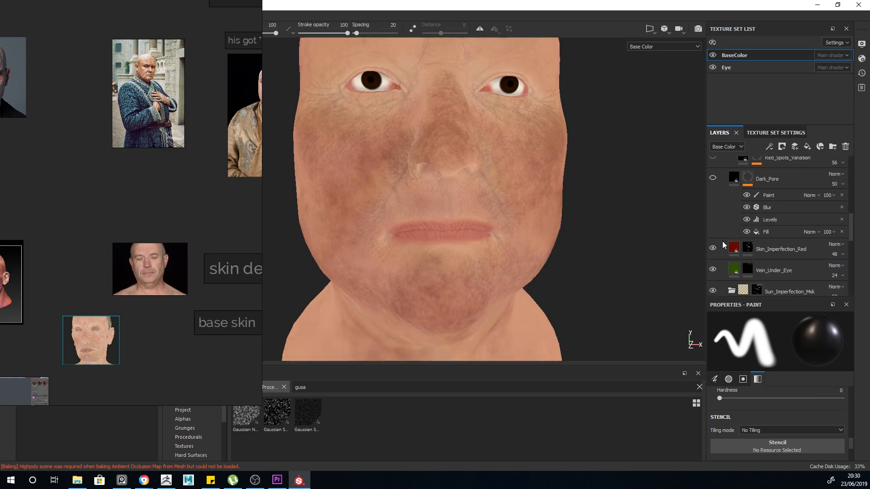
- Hide the Skin_Imperfection_Red, Vein_Under_Eye, Sun_Imperfection_Msk, Fill layer 9 and Facial_Hair layers
click(713, 249)
click(714, 270)
scroll(717, 263, down, 3)
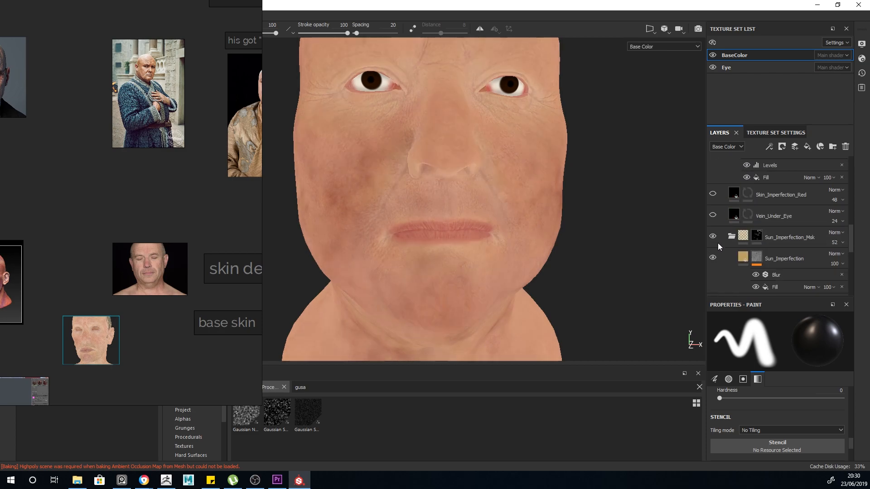
click(713, 258)
scroll(716, 250, down, 3)
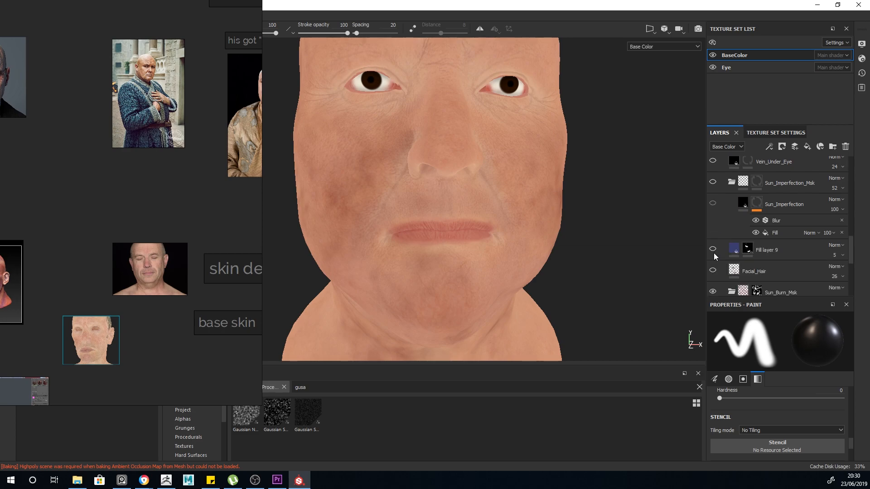
scroll(714, 270, down, 1)
scroll(714, 264, down, 2)
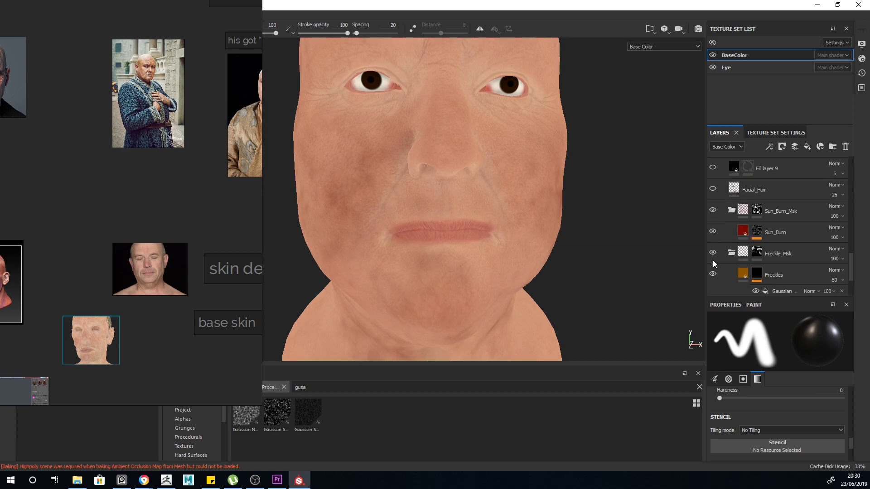
- Hide the Sun_Burn_Msk and Freckle_Msk folders and the Lips layer
click(713, 210)
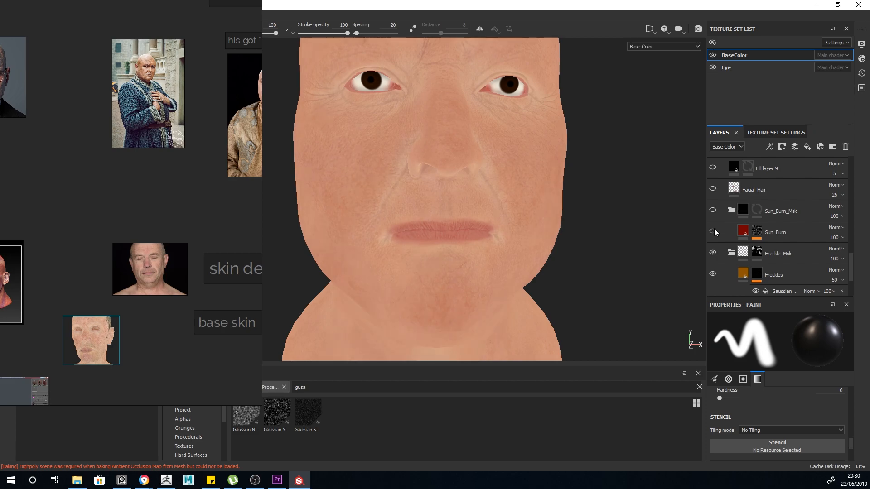
click(713, 252)
scroll(714, 247, down, 2)
click(713, 252)
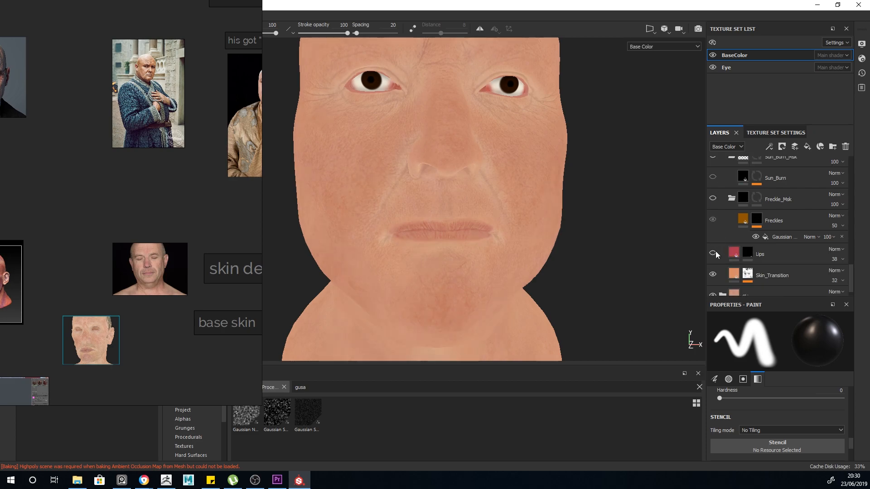
- Toggle the Skin_Transition layer off and on, select its fill, and compare the face with the reference images
click(713, 275)
click(713, 274)
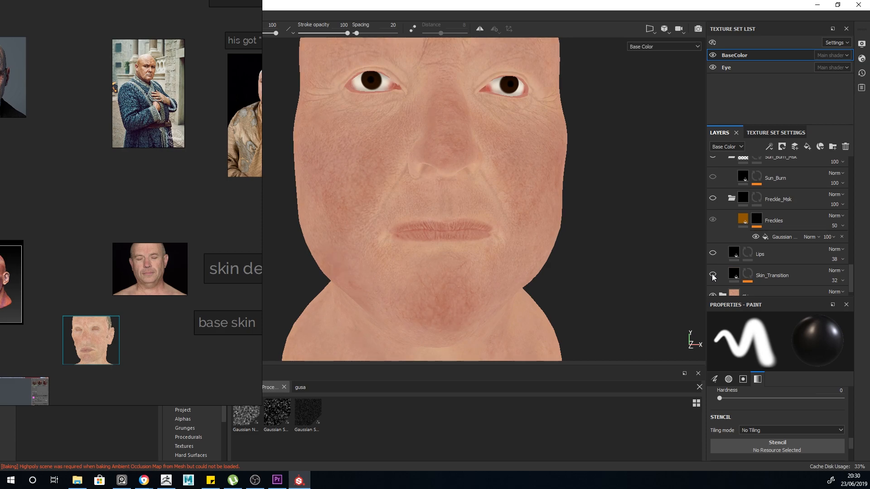
click(734, 274)
alt+drag(607, 189, 555, 211)
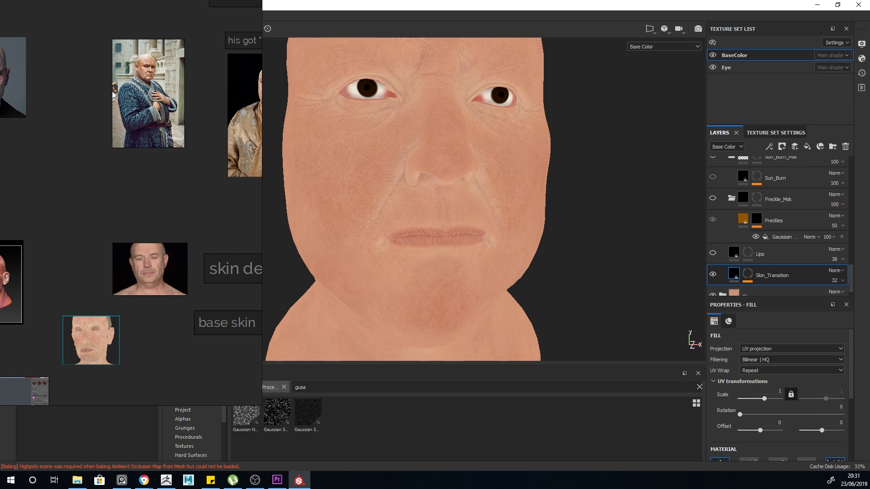
scroll(113, 81, down, 4)
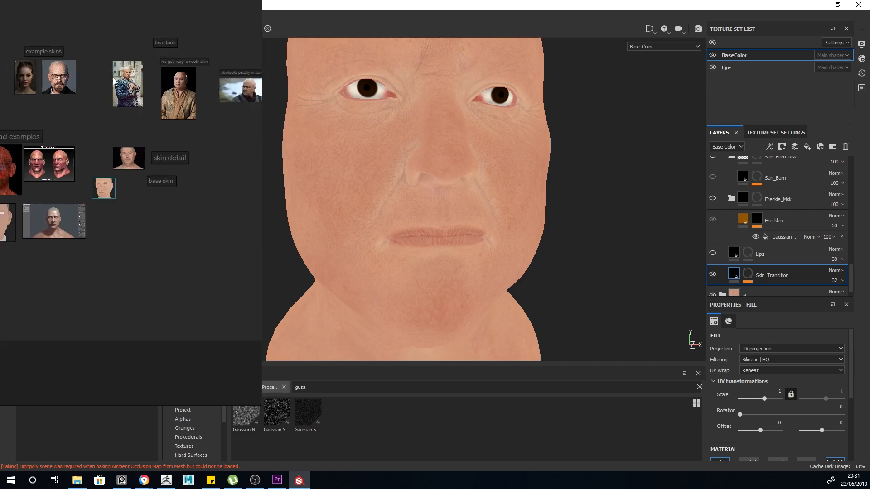
scroll(135, 69, up, 6)
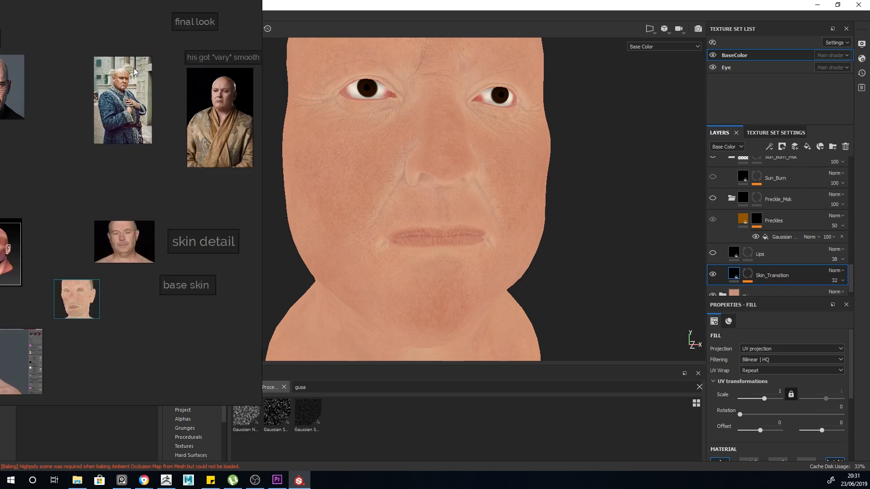
- Examine the smooth-skinned final-look portrait on the reference board against the current base skin
scroll(131, 81, down, 4)
scroll(131, 81, down, 3)
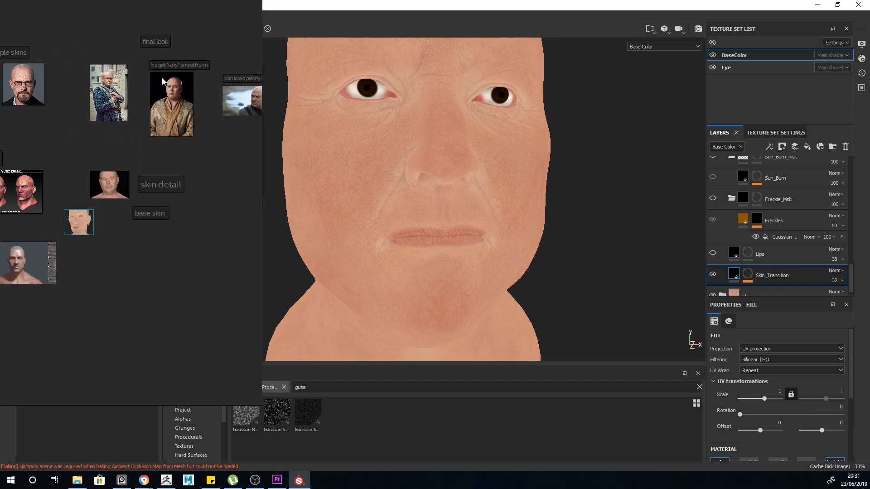
scroll(157, 83, up, 5)
drag(191, 145, 186, 146)
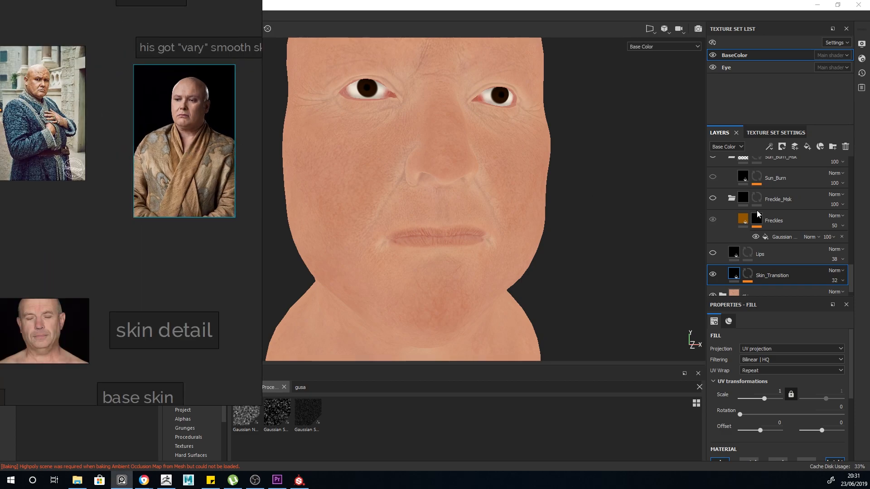
scroll(226, 155, down, 3)
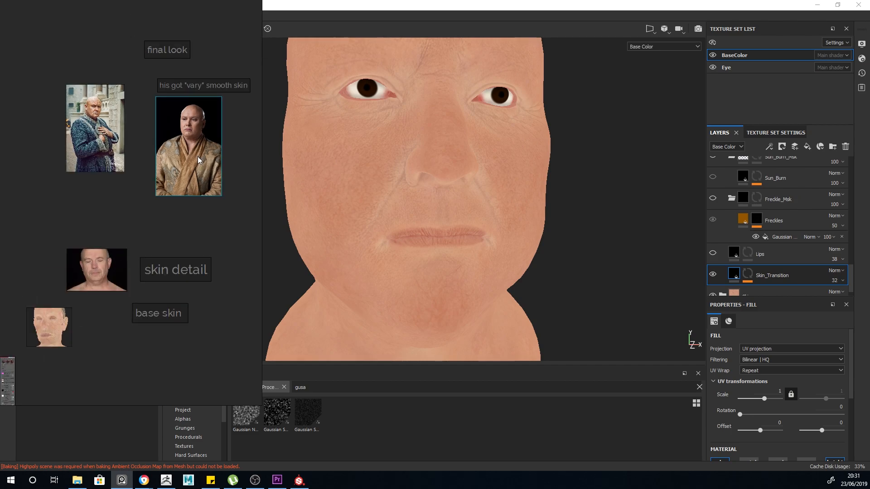
- Open the Skin_Transition layer's fill properties and inspect its base color
click(735, 278)
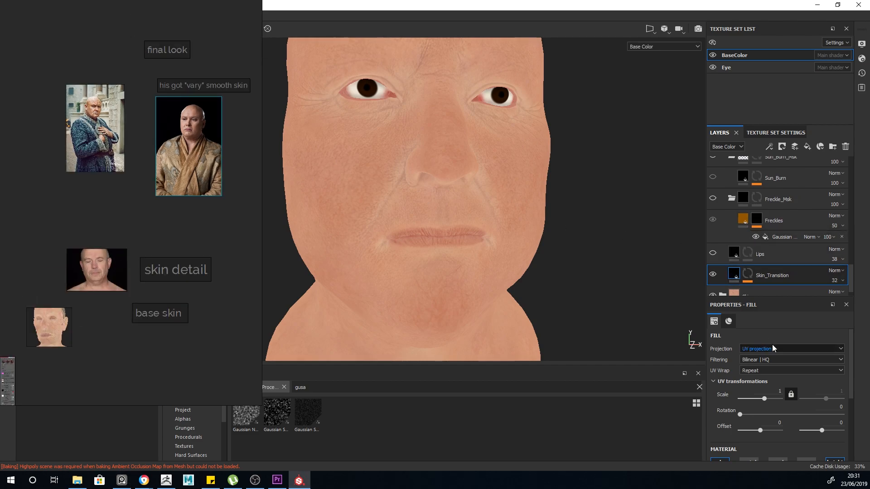
scroll(771, 343, down, 3)
scroll(843, 410, down, 2)
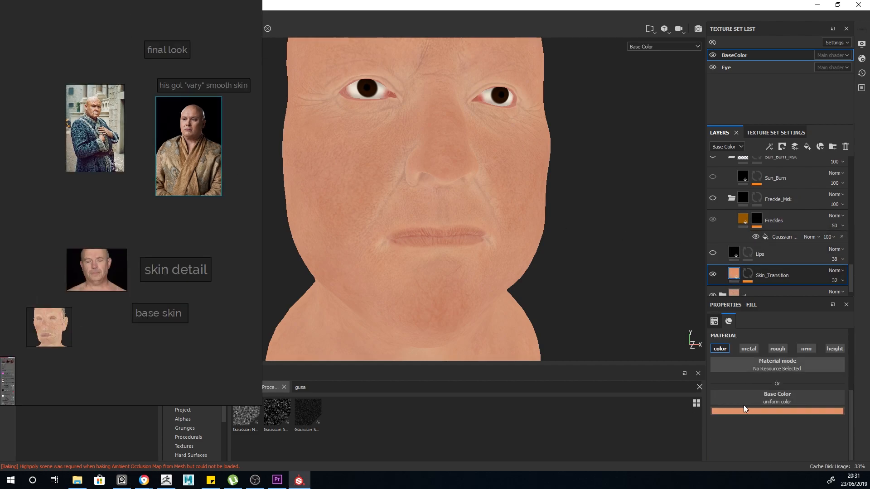
- Expand the Skin_Transition mask's effects and inspect the grayscale map used by its Fill effect
click(741, 278)
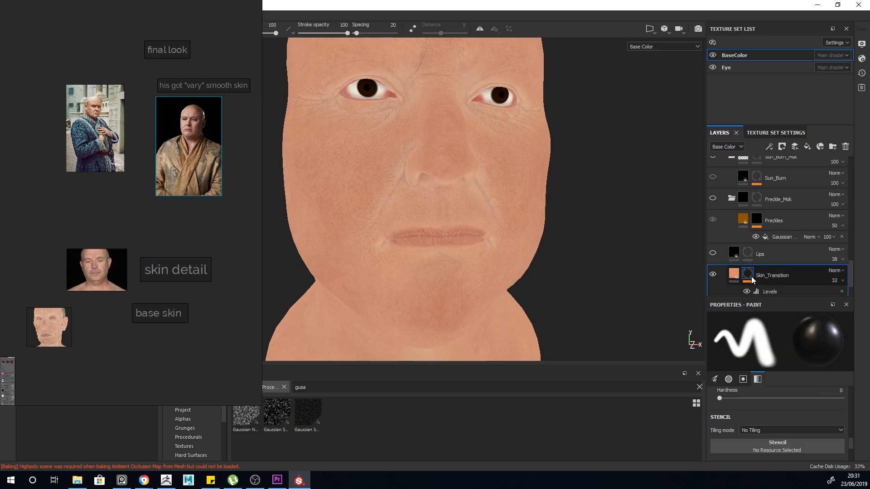
click(752, 277)
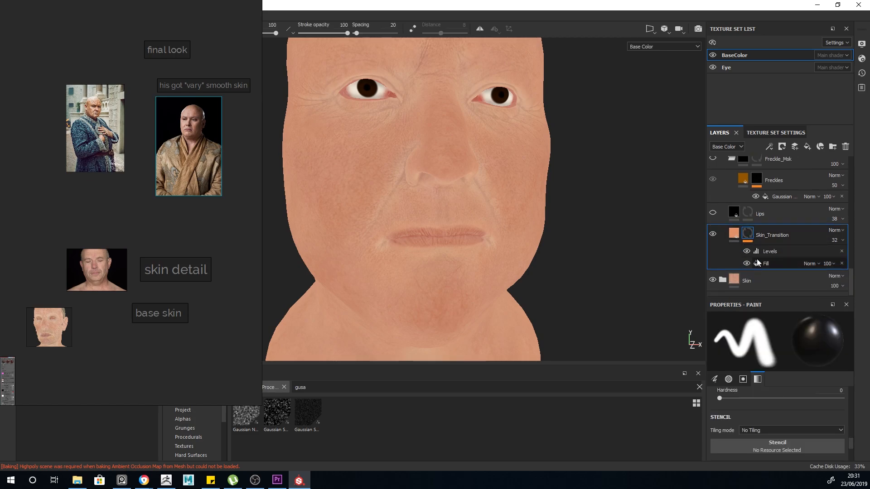
right_click(749, 230)
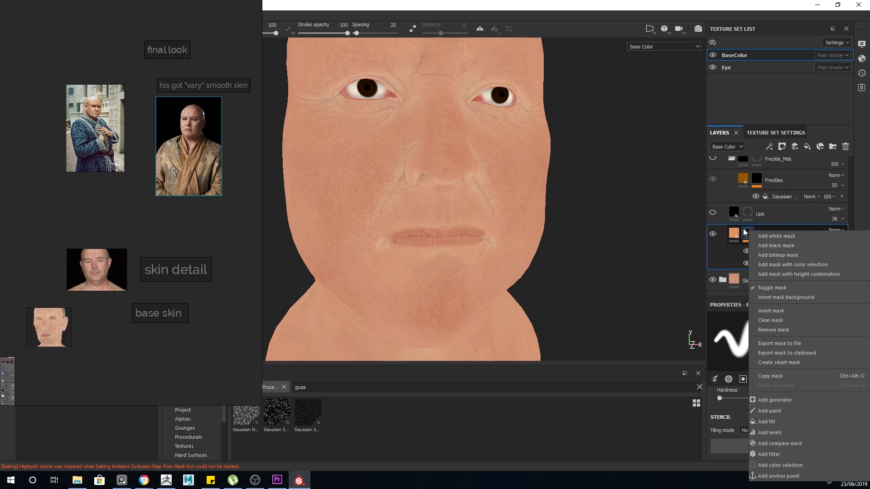
key(Escape)
click(758, 262)
alt+drag(525, 183, 491, 213)
scroll(538, 217, up, 4)
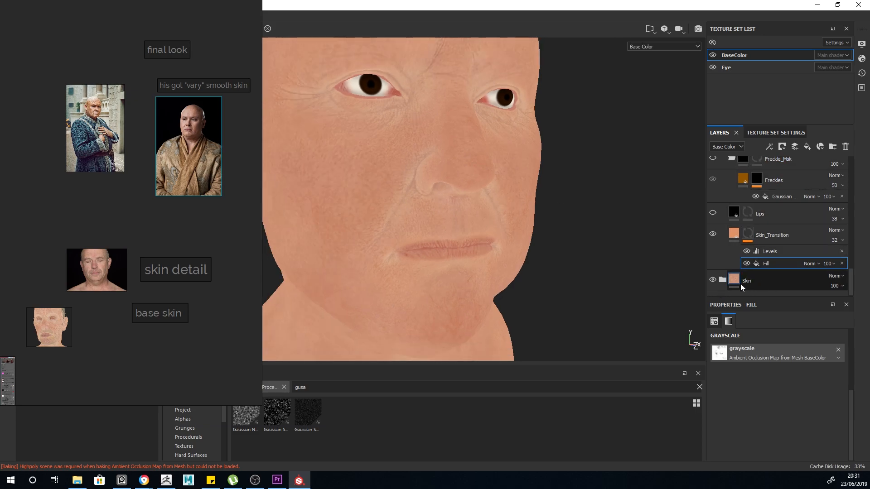
- Preview the Skin_Transition mask on the face and return to the Base Color channel view
alt+drag(439, 258, 491, 239)
key(c)
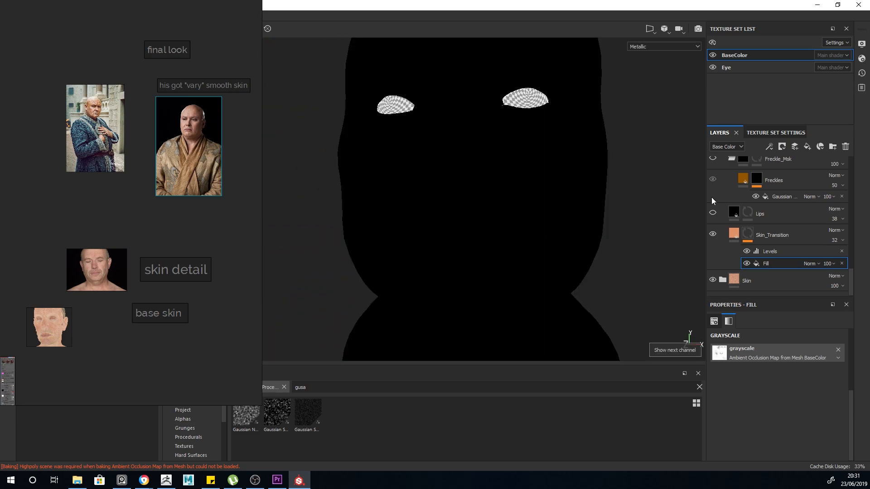
click(748, 235)
scroll(524, 194, up, 3)
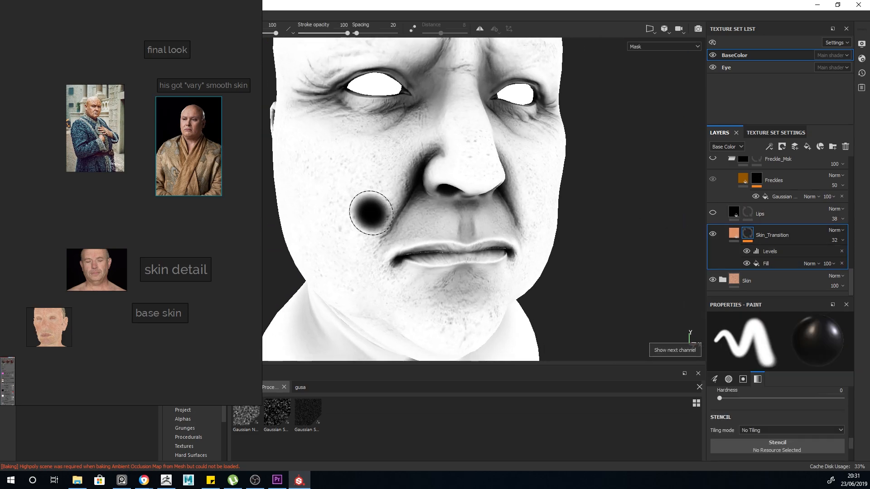
alt+drag(551, 267, 580, 241)
key(c)
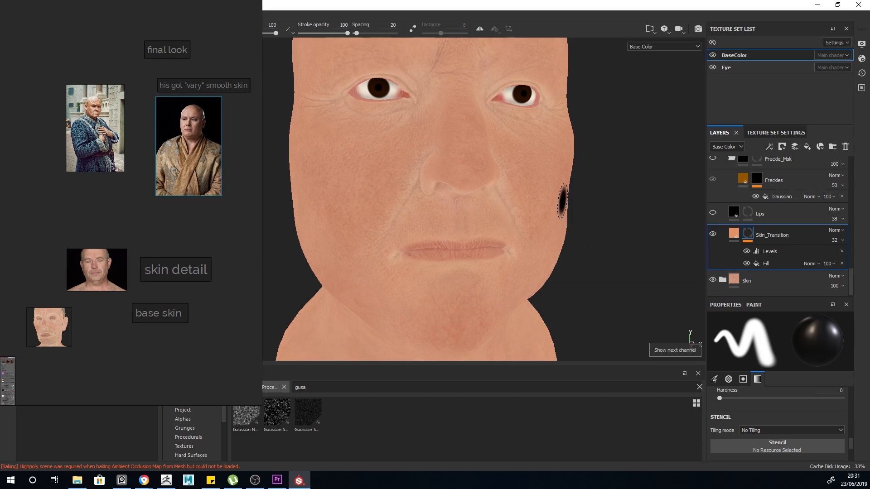
- Compare the face with Skin_Transition hidden and shown, using the lit Material view and the Base Color view
alt+drag(562, 202, 467, 208)
mouse_move(408, 246)
alt+mouse_down()
mouse_move(517, 226)
mouse_move(509, 219)
alt+mouse_up()
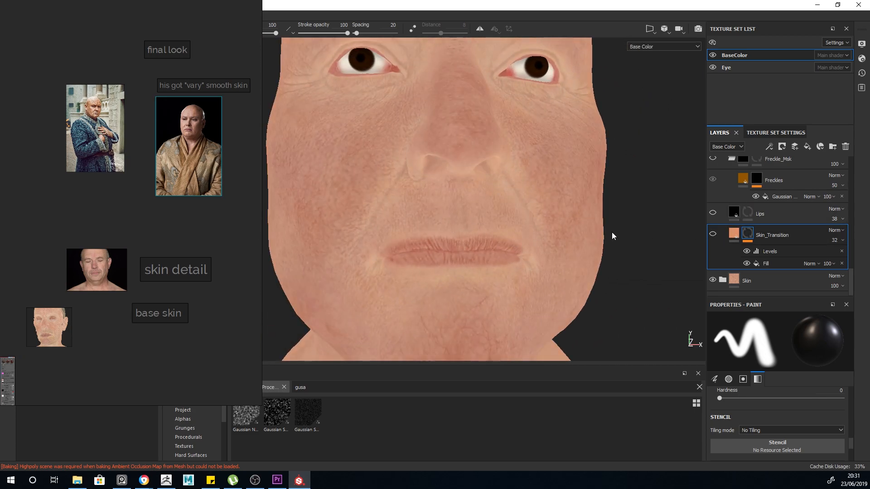
scroll(624, 233, down, 2)
key(m)
shift+right_drag(632, 235, 658, 247)
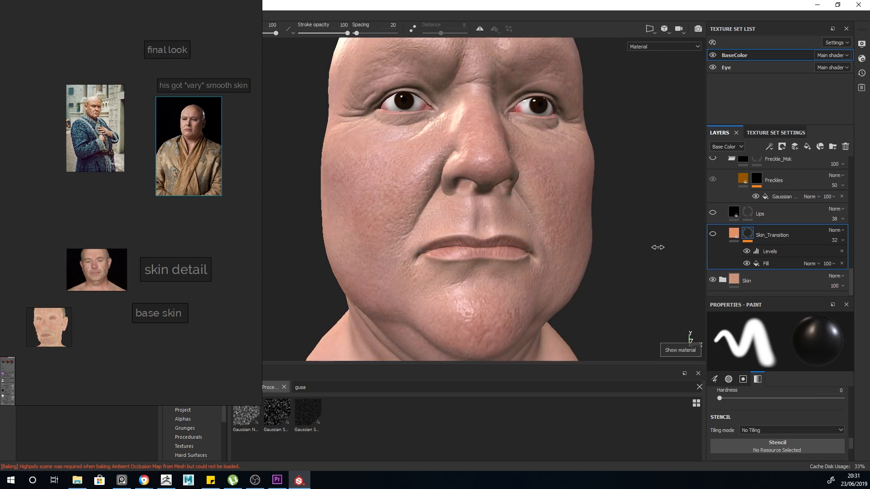
click(715, 235)
scroll(577, 194, down, 2)
alt+drag(555, 202, 570, 223)
key(c)
scroll(600, 198, up, 2)
alt+drag(625, 217, 571, 221)
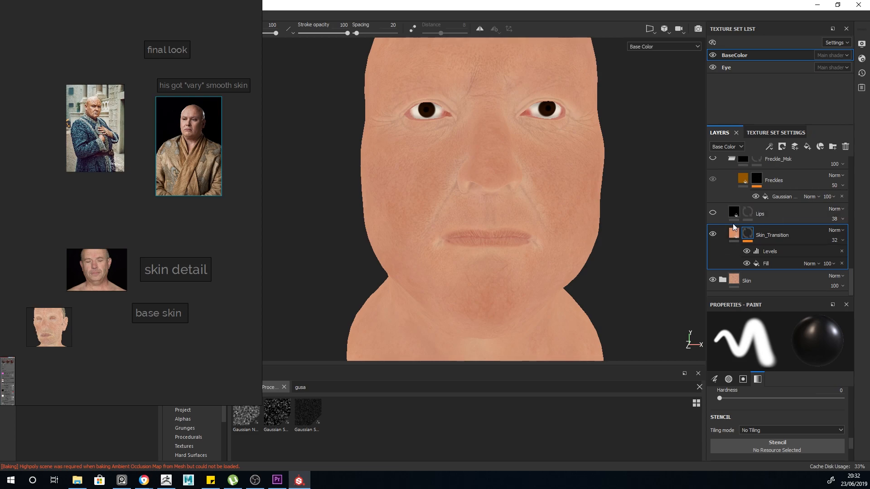
- Select the Skin folder and examine the base skin and skin detail references up close
click(763, 283)
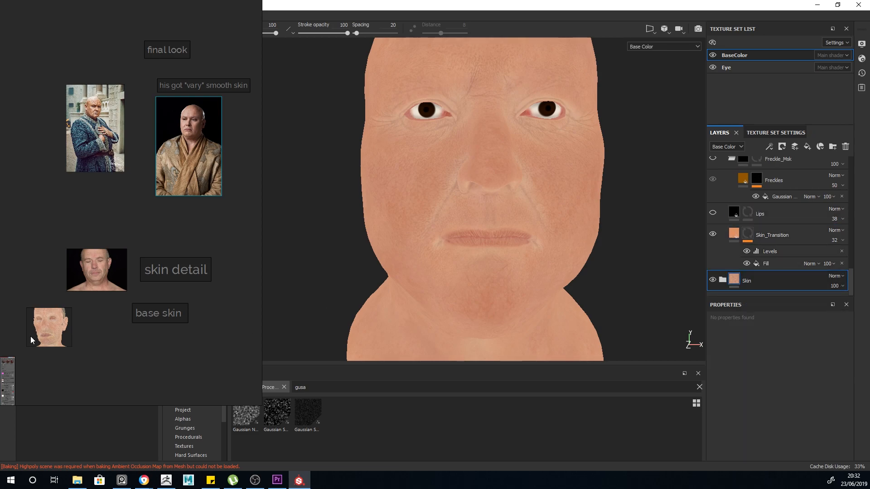
scroll(78, 339, up, 5)
scroll(87, 297, down, 2)
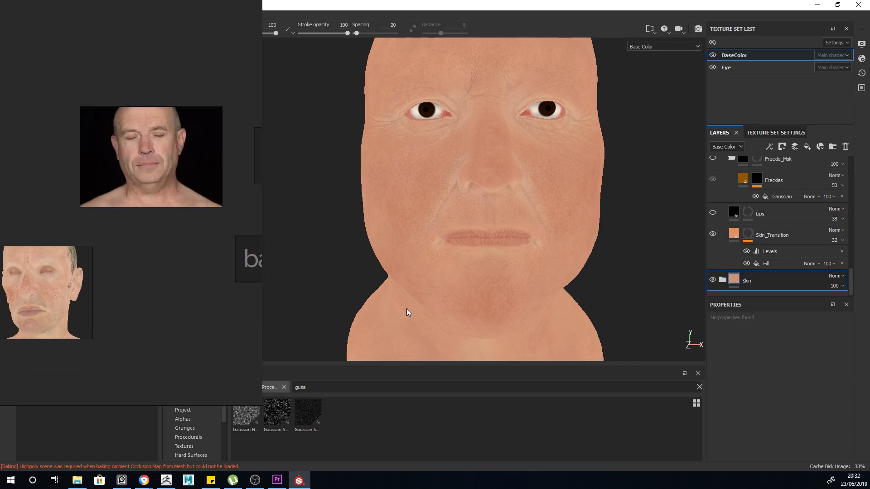
- Turn the Lips layer back on and select its fill to show the lip color
click(738, 236)
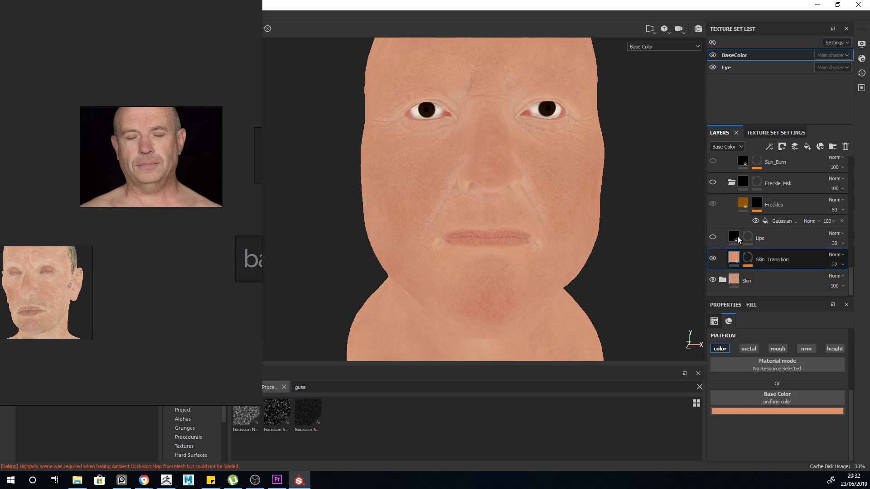
click(713, 237)
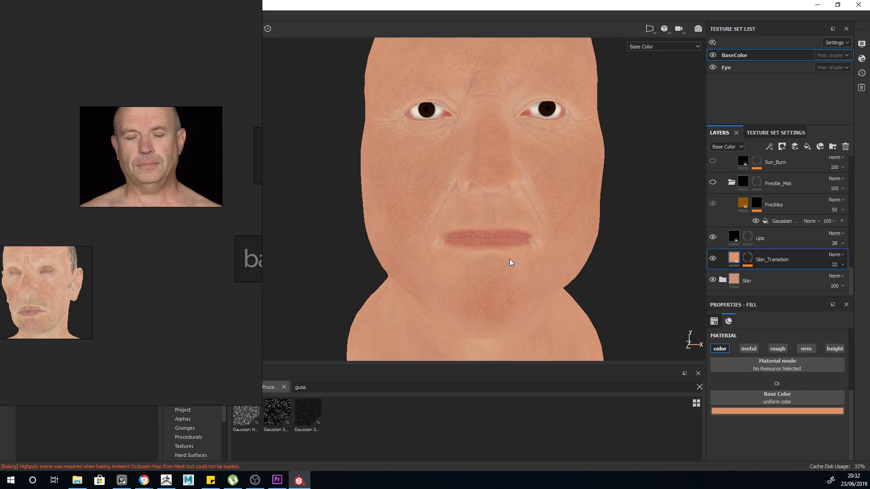
scroll(516, 253, up, 5)
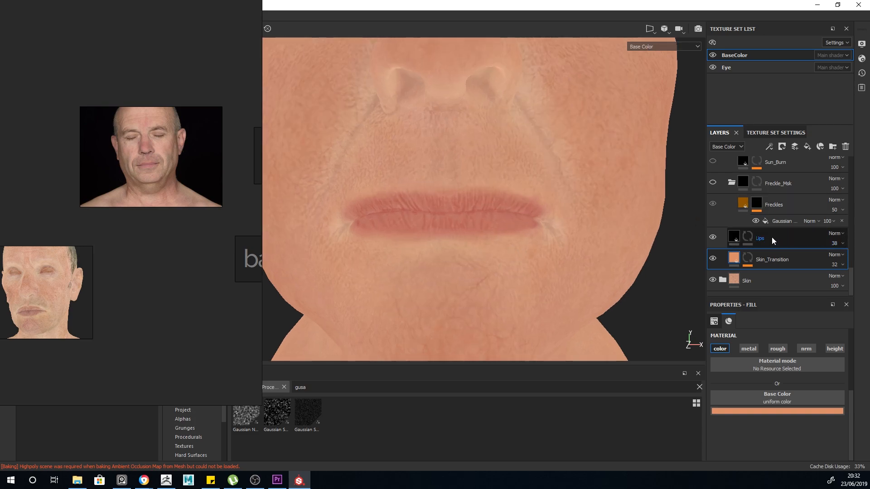
click(736, 236)
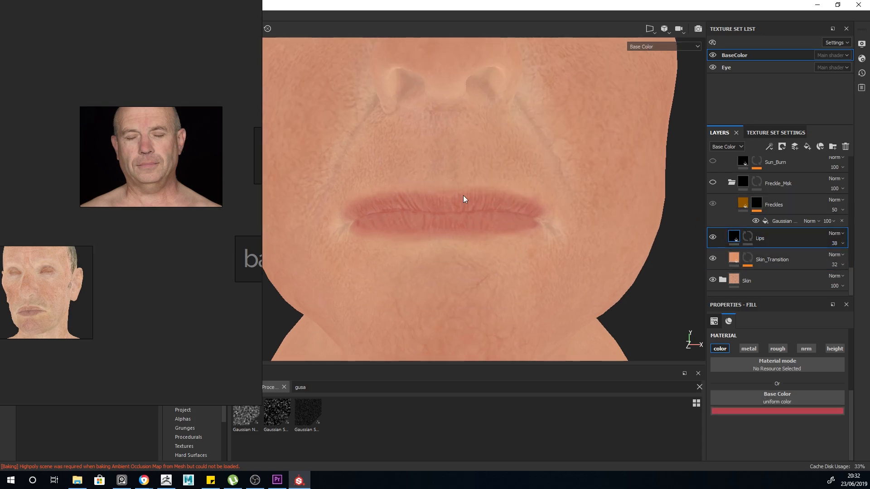
- Compare the lip color with the final-look and base skin portraits on the reference board
scroll(175, 186, down, 5)
scroll(165, 179, up, 5)
scroll(166, 177, down, 5)
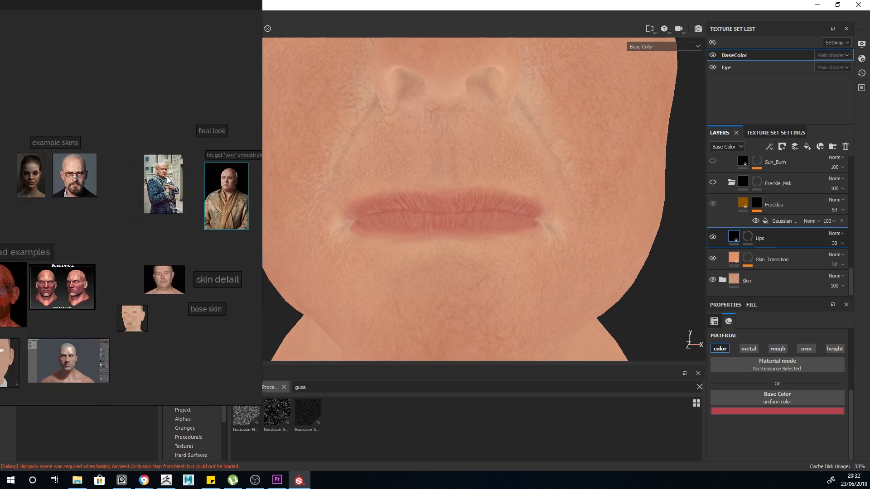
scroll(224, 202, up, 6)
scroll(225, 139, down, 5)
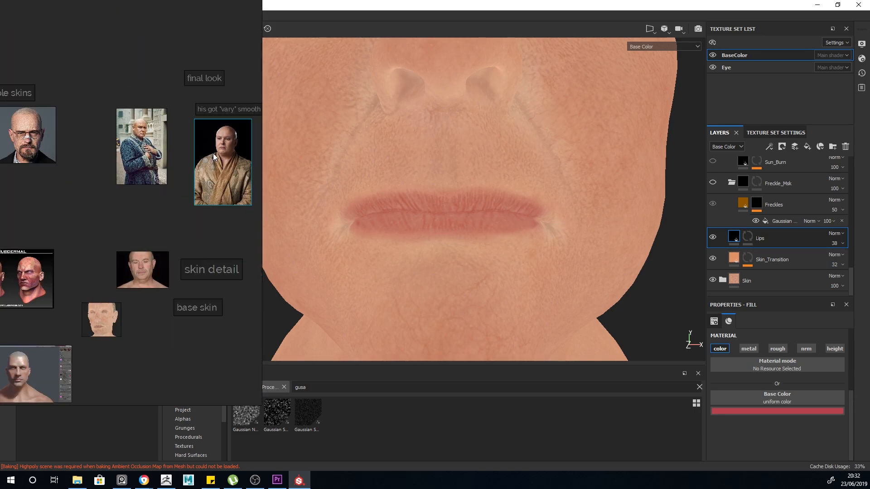
scroll(162, 224, up, 5)
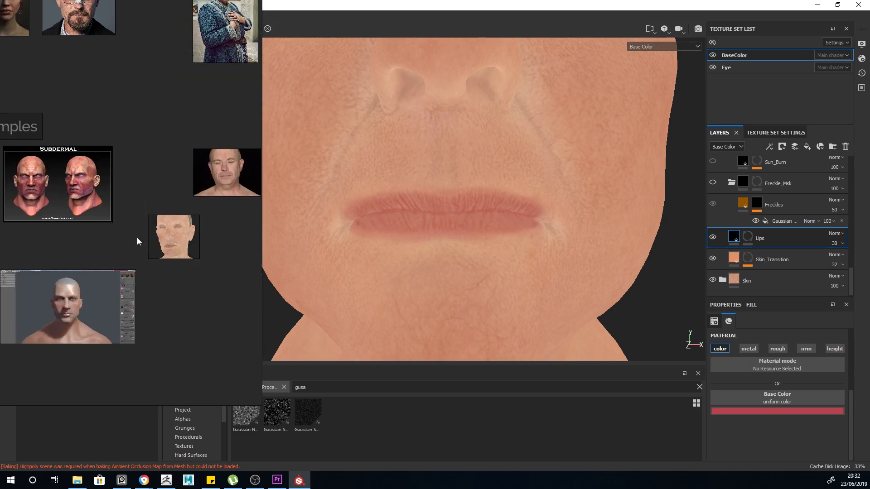
drag(161, 299, 240, 267)
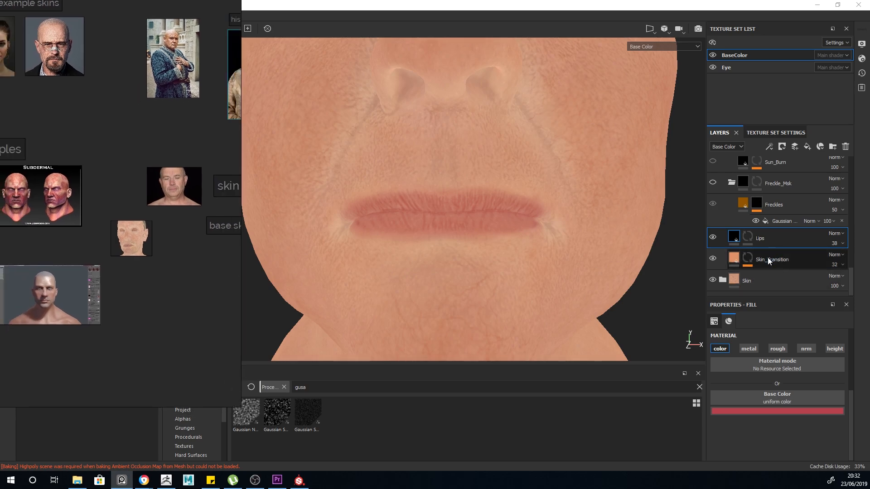
- Inspect the Lips layer's mask and fill on a close-up of the mouth
scroll(510, 222, up, 2)
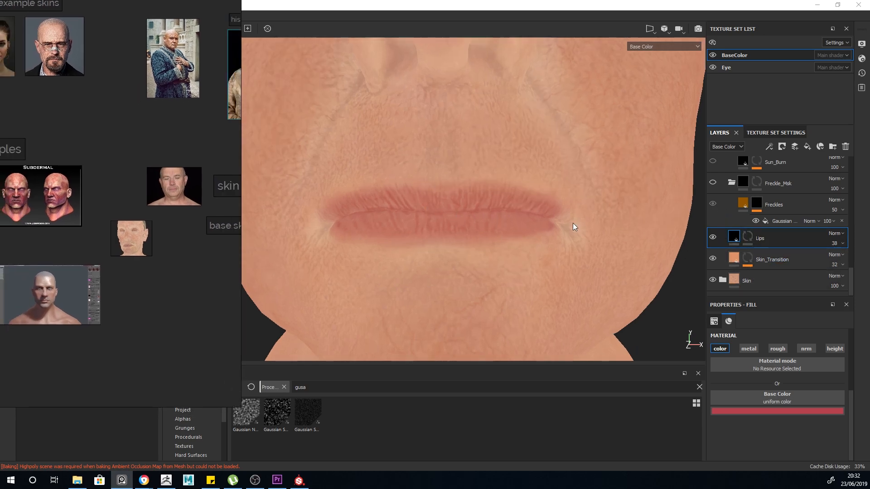
click(735, 237)
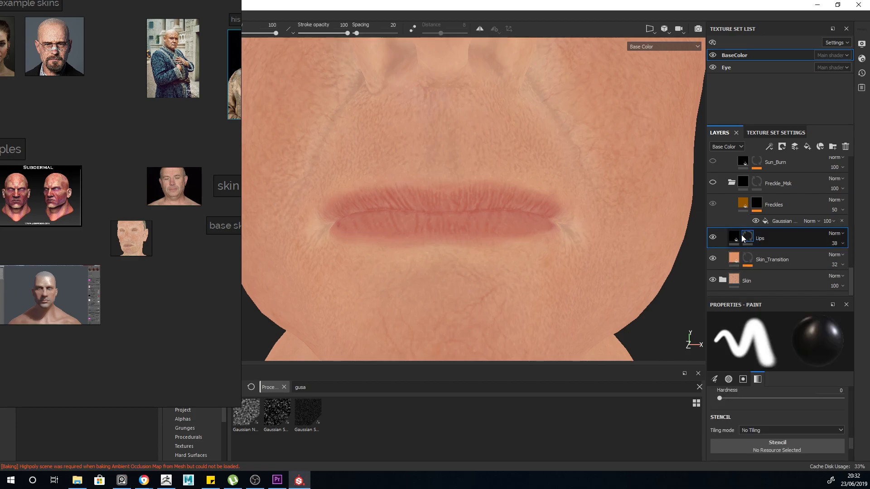
click(730, 239)
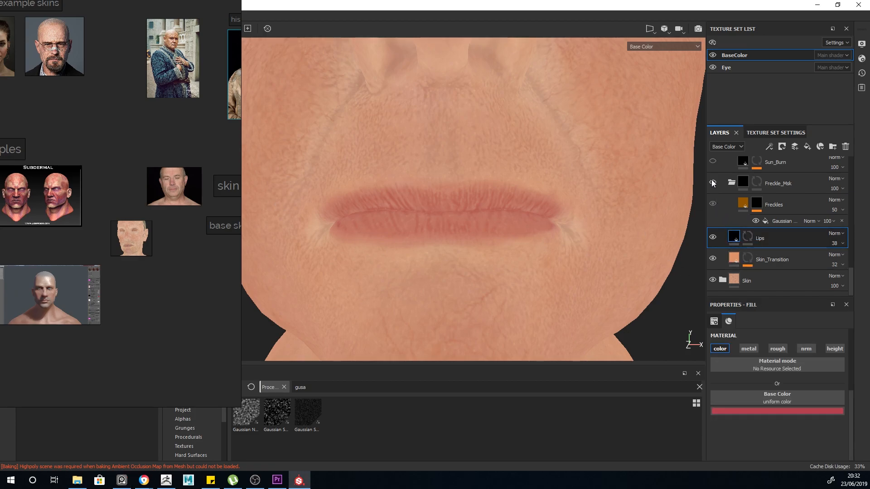
- Enlarge the example-skin portrait of the bald man with glasses and compare its forehead skin with the full head
scroll(470, 238, down, 5)
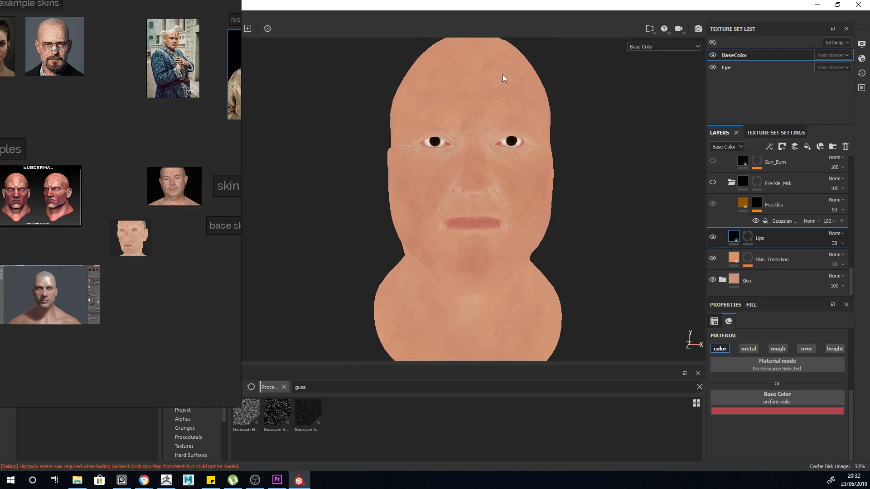
alt+drag(497, 77, 488, 77)
scroll(487, 78, up, 3)
right_drag(61, 38, 96, 90)
scroll(86, 91, up, 6)
scroll(99, 93, down, 3)
scroll(106, 65, up, 3)
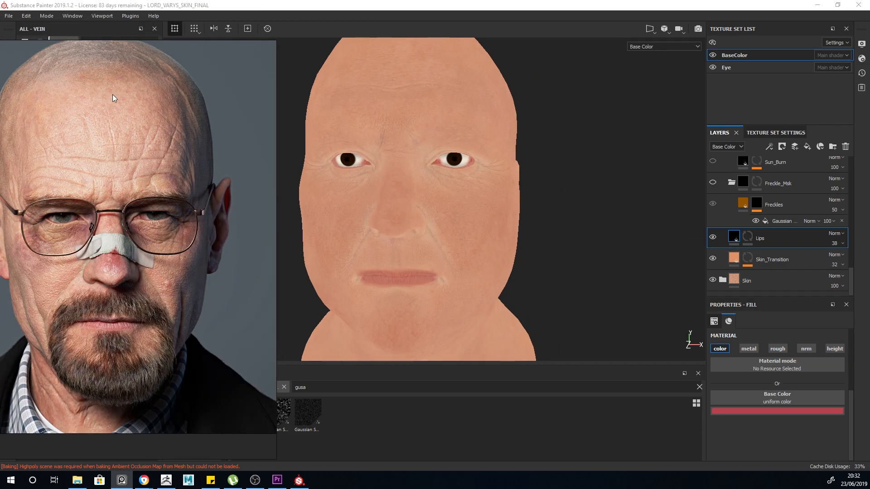
scroll(112, 92, up, 3)
scroll(143, 80, down, 4)
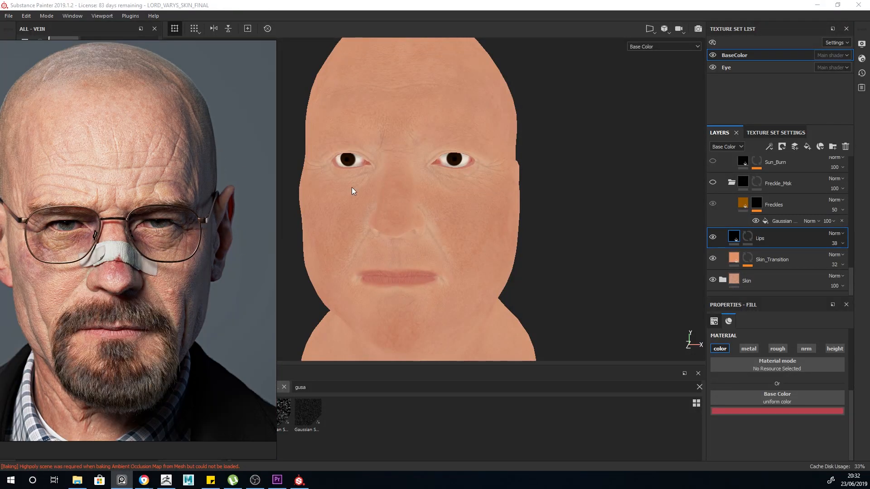
- Turn the Freckle_Msk folder back on, check the freckles across the face and forehead, and select the Freckles layer's fill
key(f)
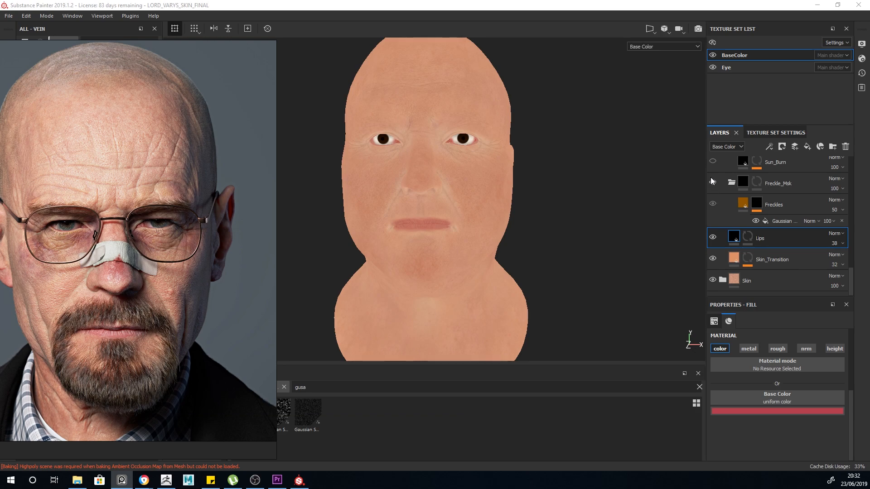
scroll(459, 163, up, 3)
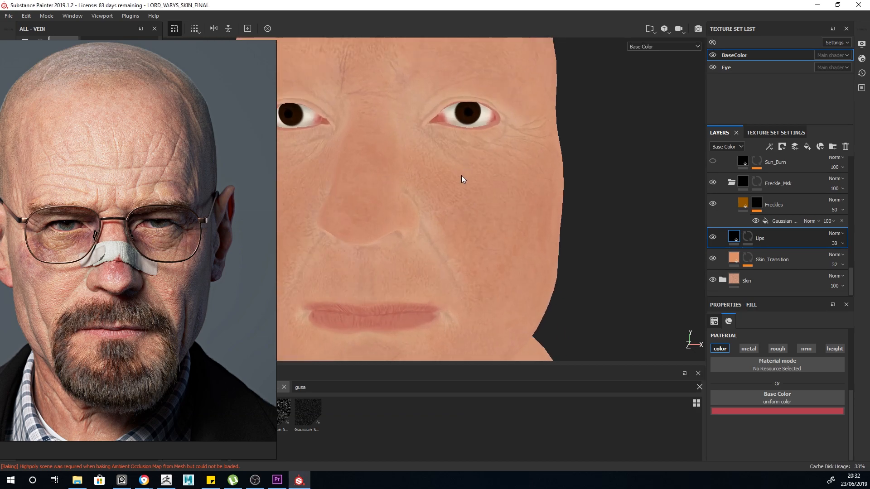
scroll(480, 136, down, 3)
alt+drag(469, 116, 519, 89)
scroll(526, 98, up, 5)
scroll(530, 104, down, 6)
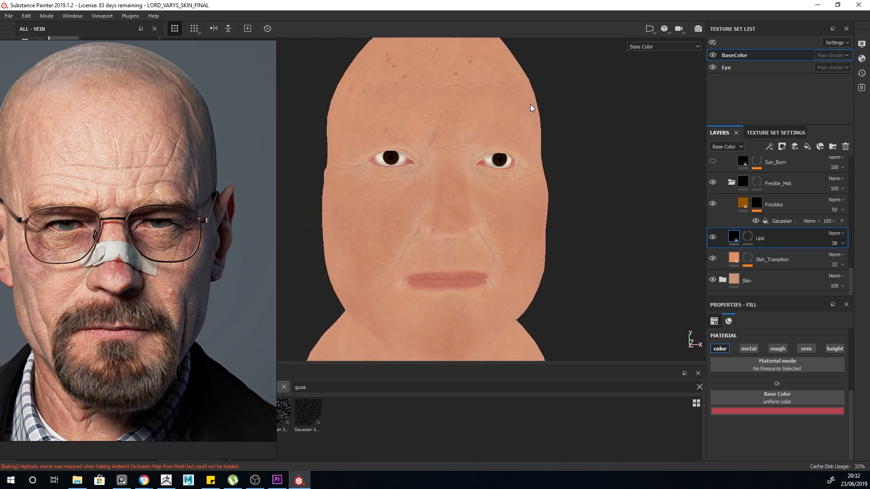
click(747, 204)
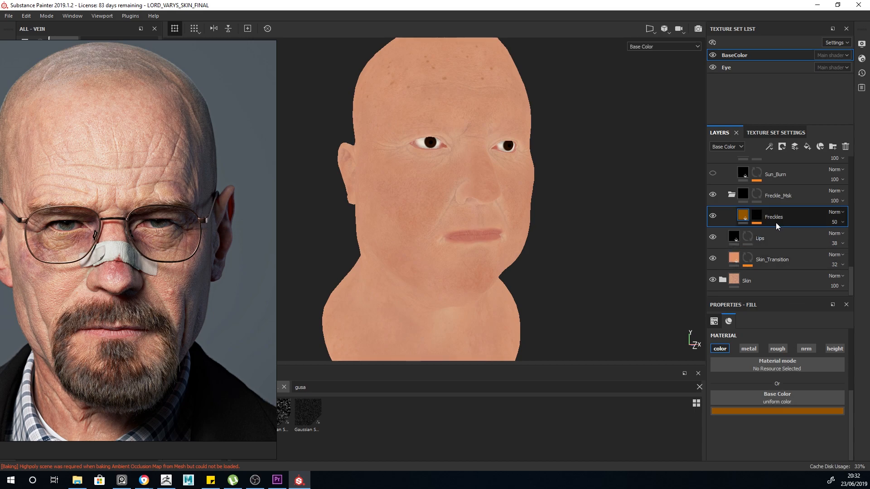
- Review the Gaussian Spots fill in the Freckles mask and set the Freckles layer's opacity to 30
click(760, 210)
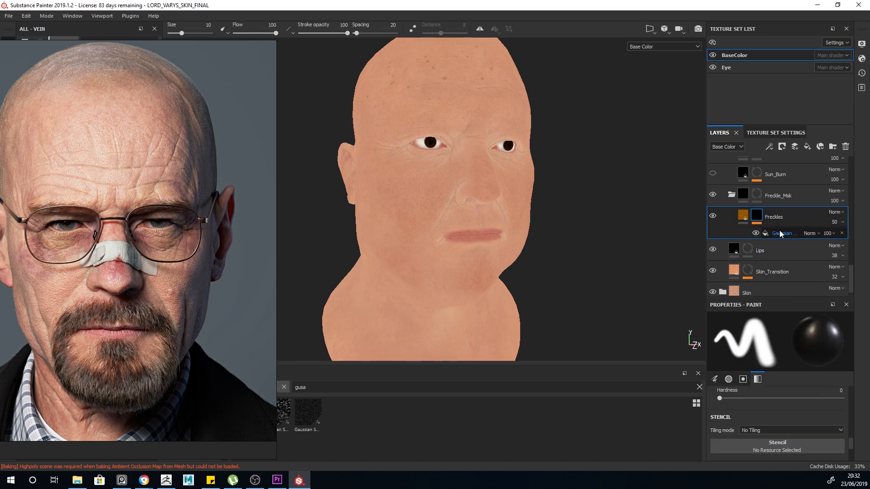
click(781, 234)
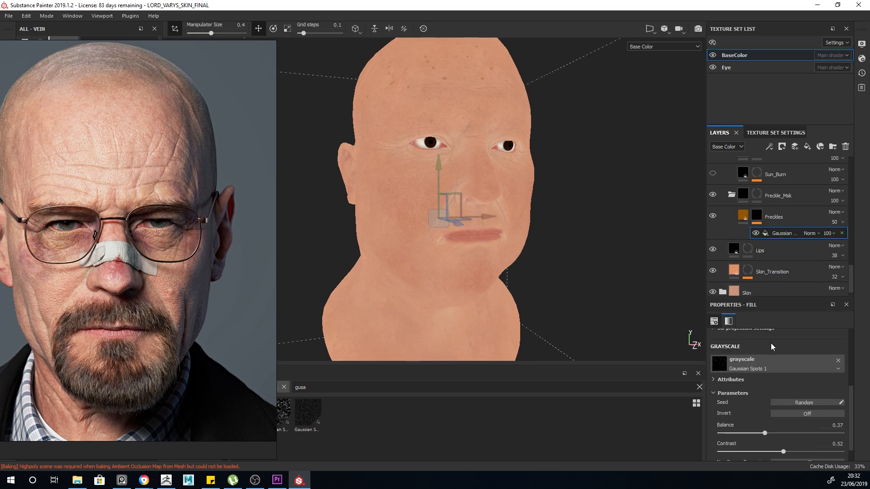
scroll(769, 381, up, 3)
scroll(768, 385, up, 2)
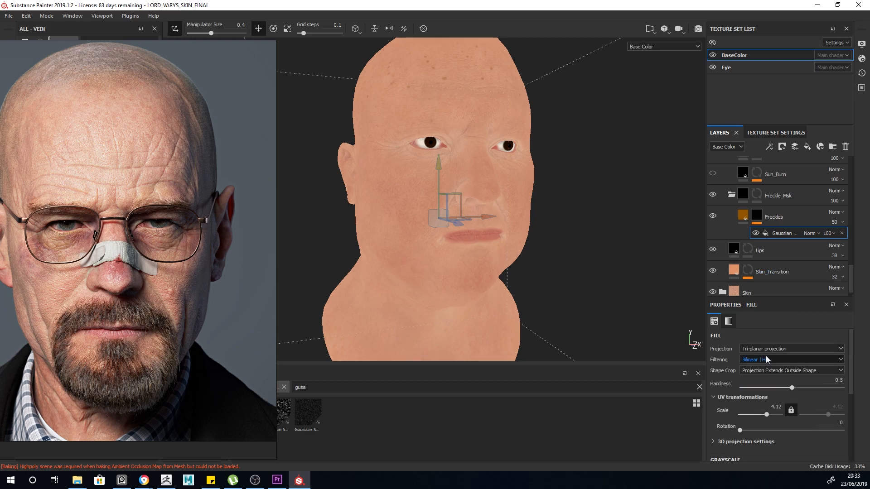
click(838, 222)
drag(847, 243, 838, 241)
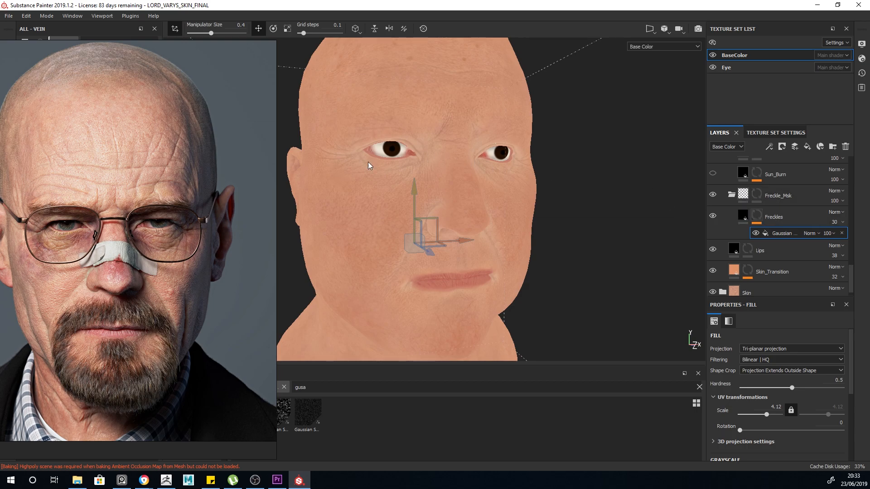
- Compare the softened freckles with both example-skin portraits on the reference board
scroll(127, 252, down, 6)
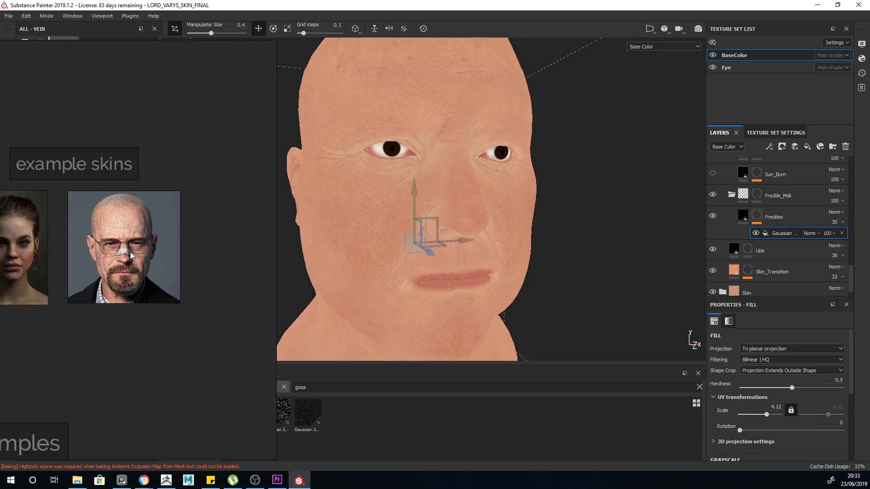
scroll(213, 308, down, 3)
scroll(183, 298, up, 8)
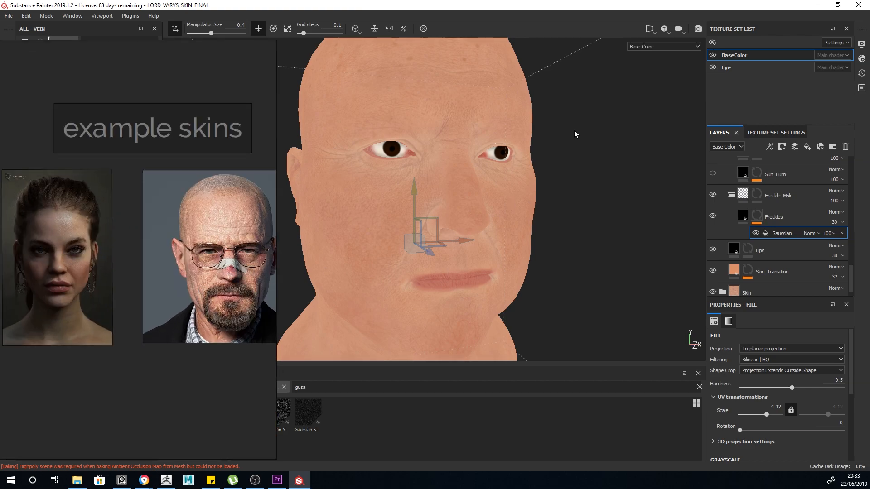
- Collapse the Freckle_Msk folder, turn on the Sun_Burn layer and inspect its dark red base color fill
click(731, 195)
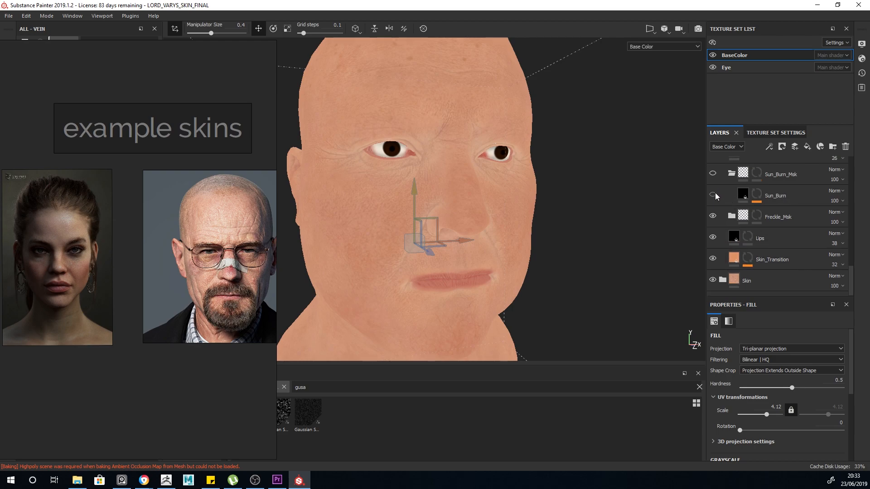
click(714, 195)
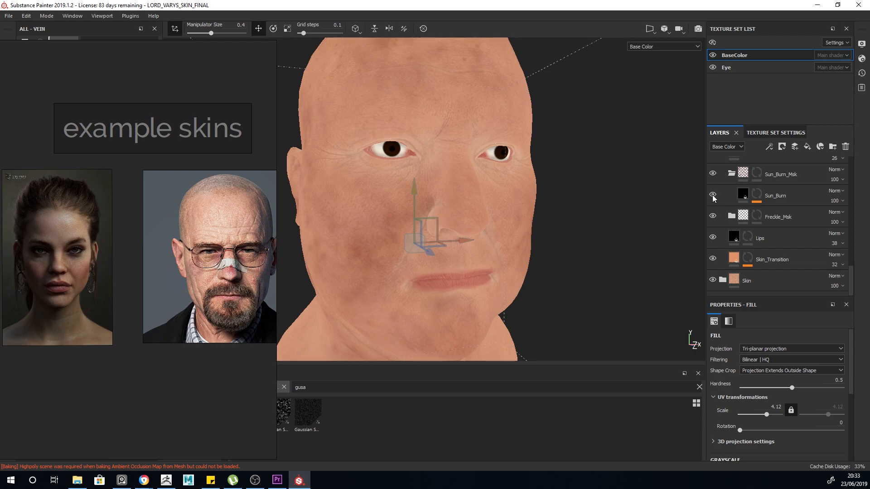
scroll(404, 220, down, 2)
click(744, 199)
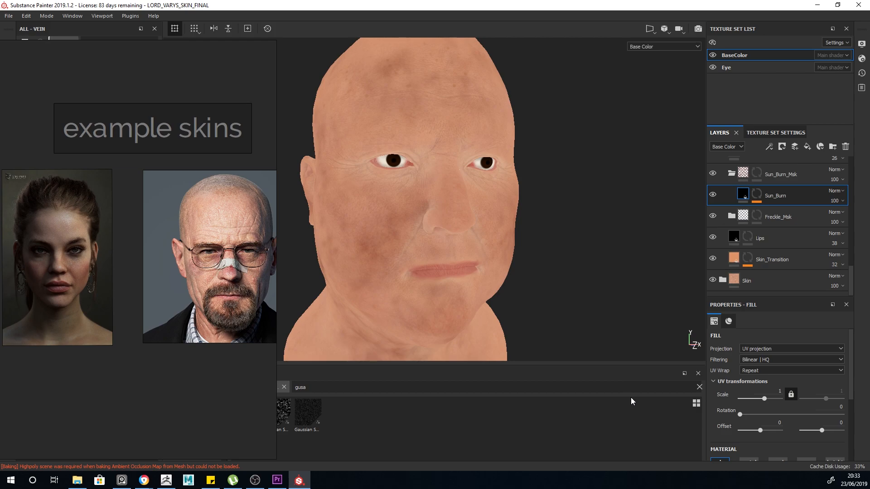
scroll(787, 382, down, 3)
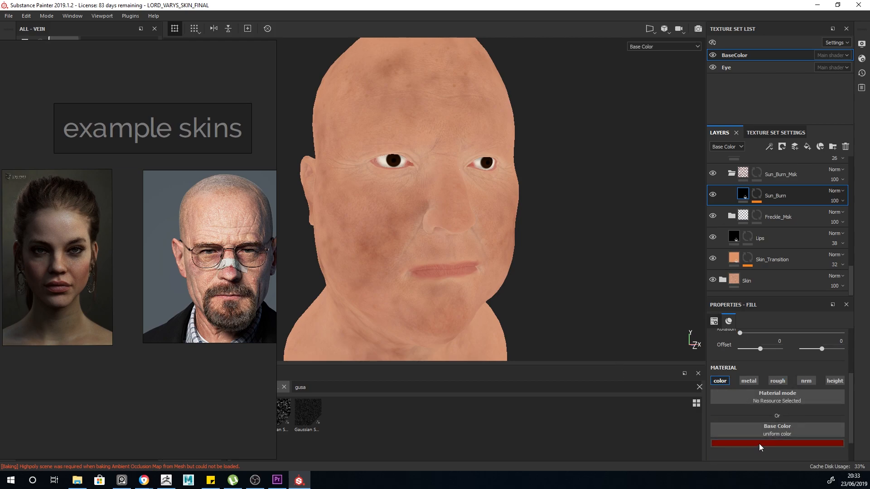
- Inspect the Clouds 3 fill and Levels in the Sun_Burn mask, showing the Procedurals in the uncovered shelf
click(757, 195)
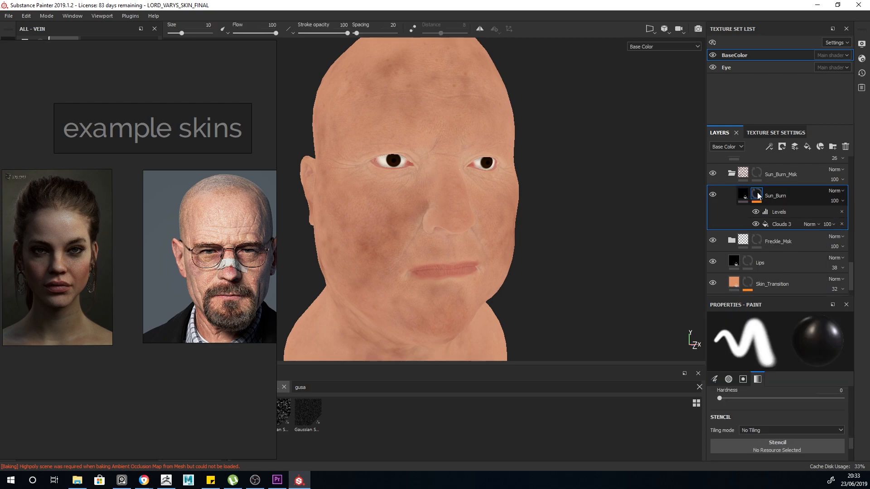
click(782, 225)
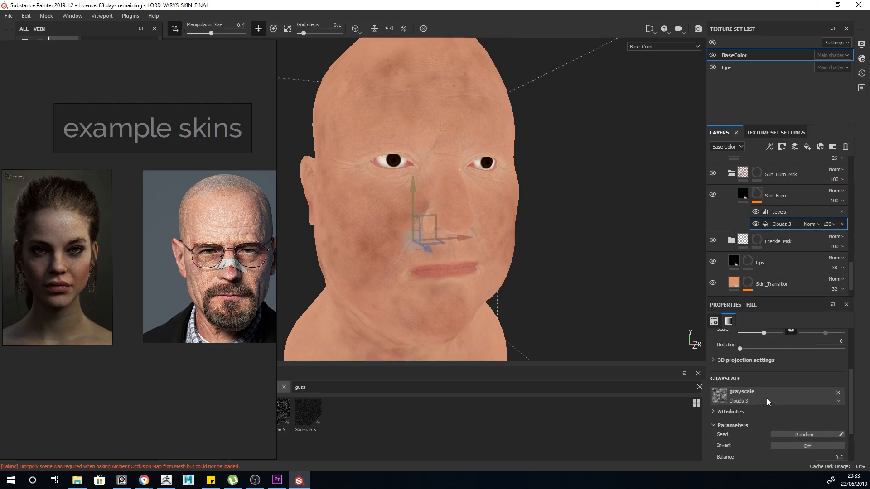
scroll(755, 390, up, 3)
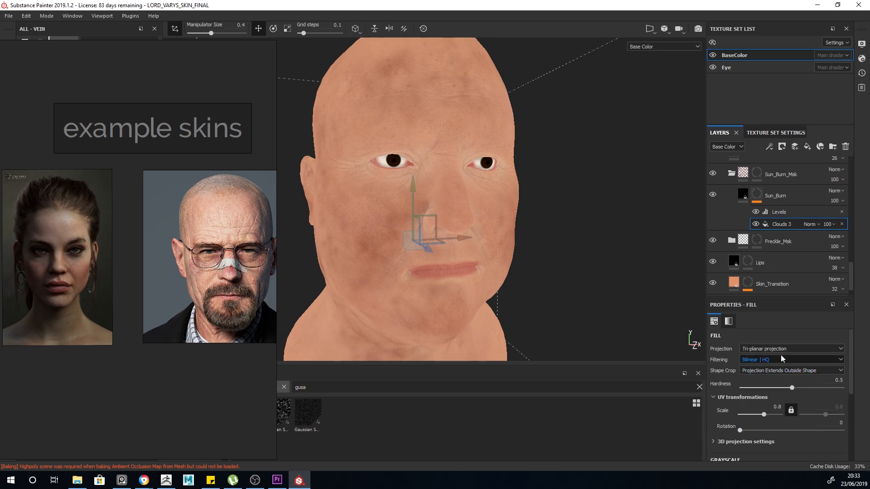
right_drag(157, 378, 0, 373)
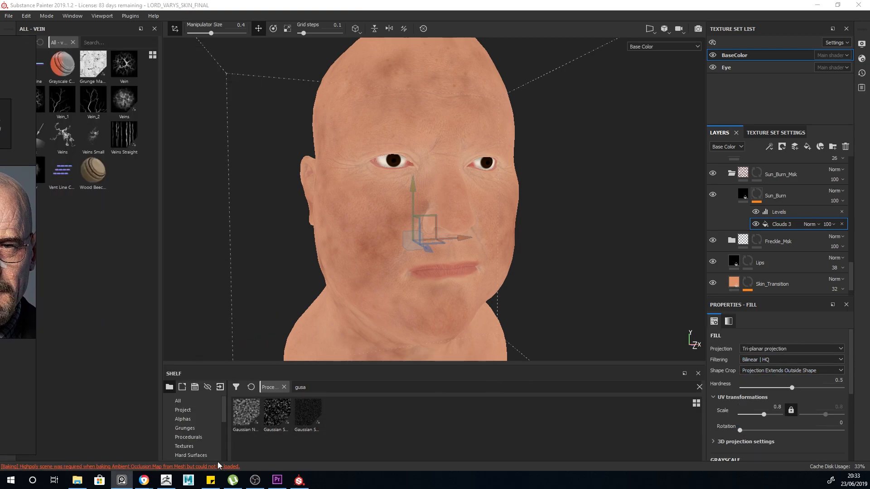
click(187, 440)
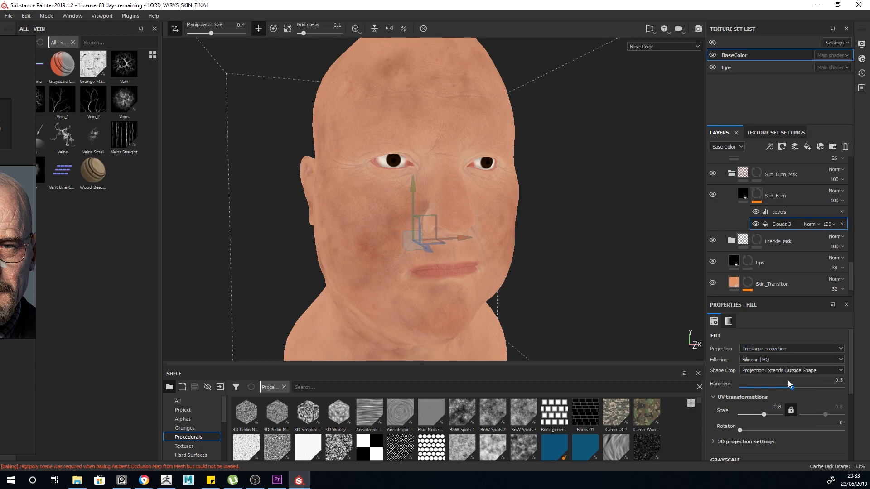
scroll(788, 380, down, 2)
click(780, 212)
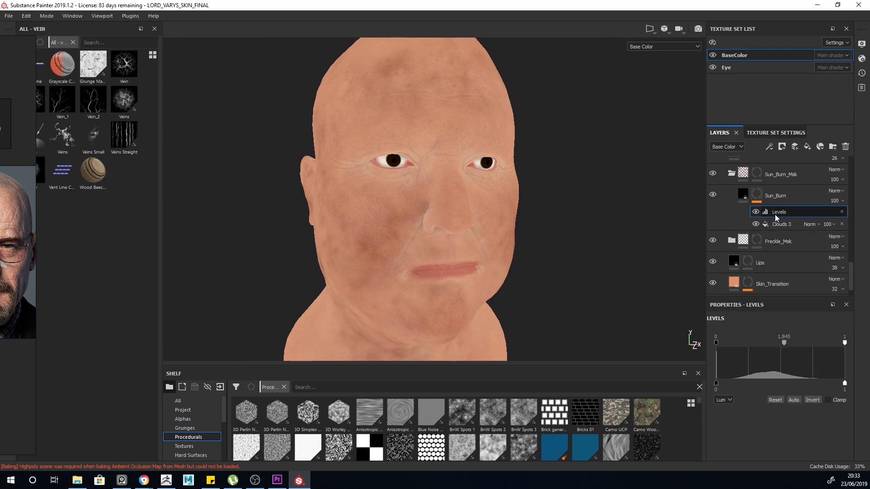
click(841, 202)
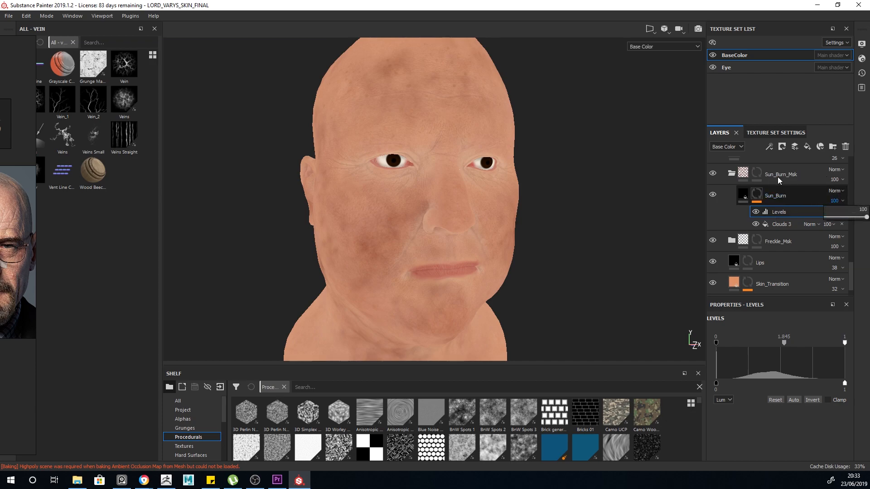
- Examine the Sun_Burn_Msk folder's painted mask on its own, then return to the base color view
click(757, 173)
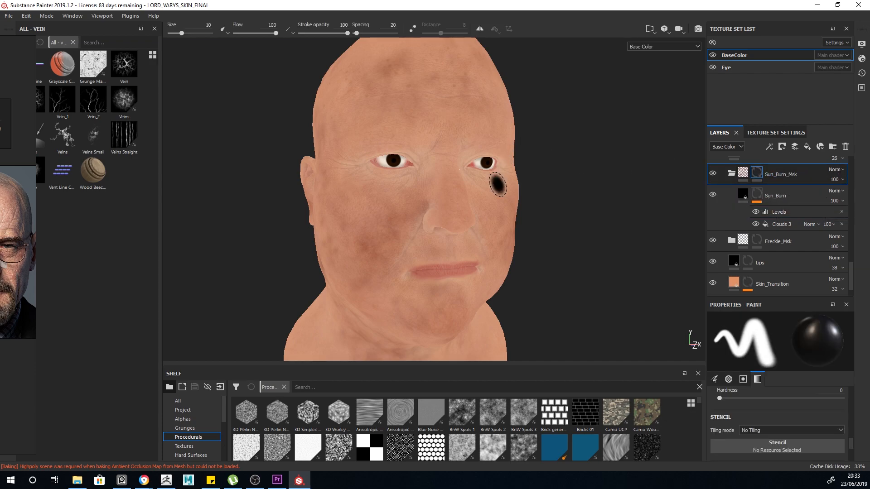
alt+click(757, 173)
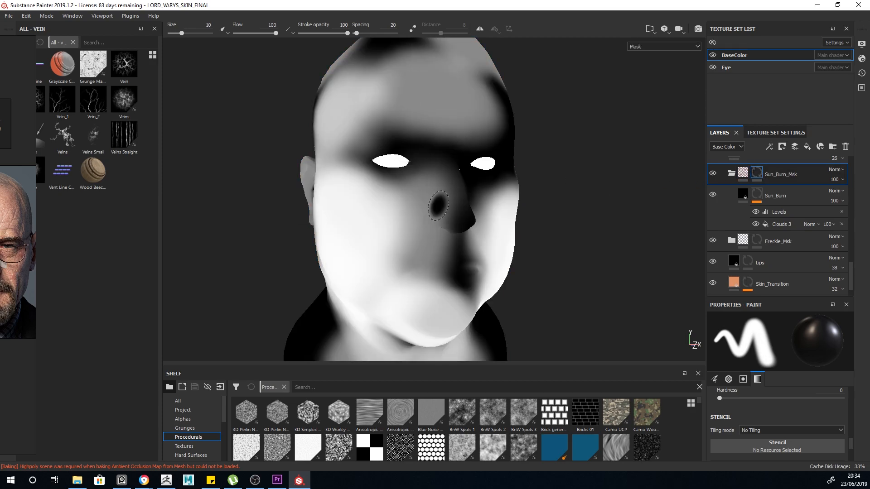
scroll(755, 184, up, 1)
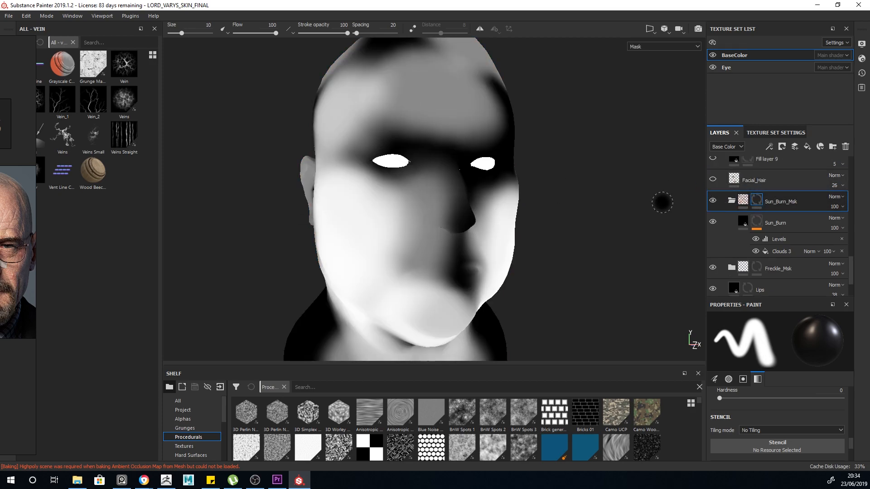
key(c)
key(c)
key(c)
key(c)
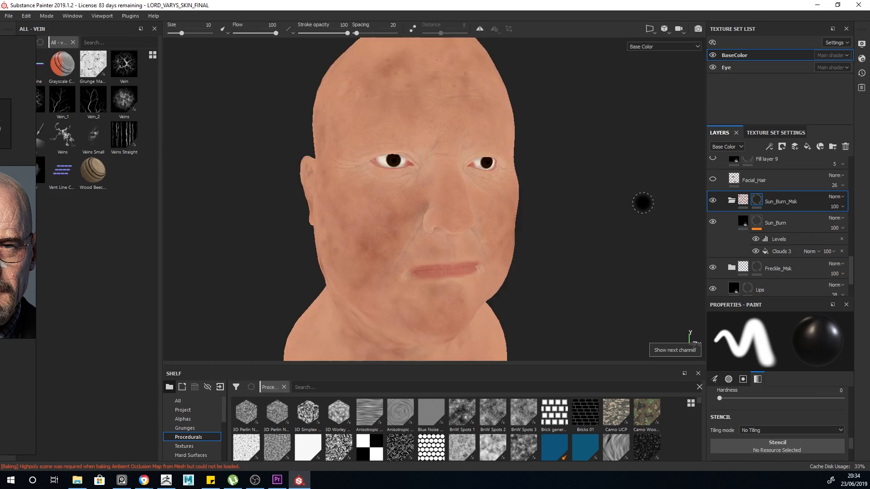
- Turn on the Facial_Hair layer and examine the face around the mouth and chin
scroll(709, 230, up, 1)
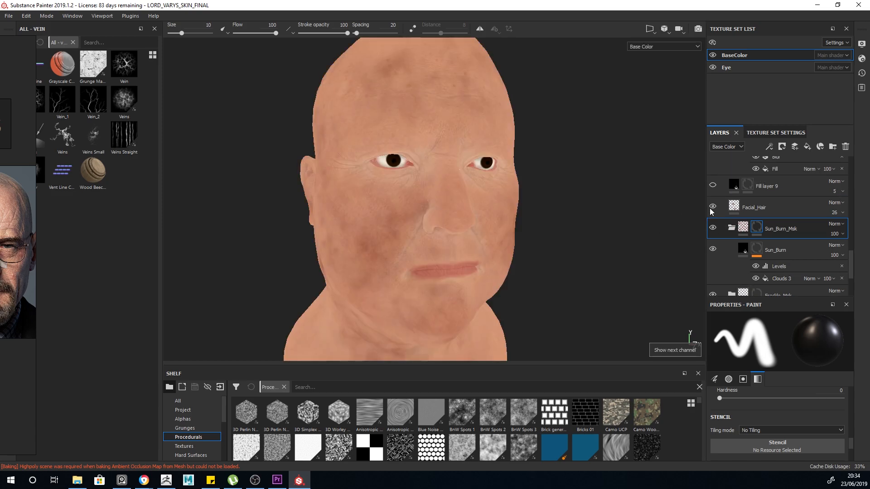
scroll(480, 234, up, 3)
scroll(476, 239, down, 2)
scroll(478, 240, up, 2)
scroll(477, 240, down, 2)
alt+drag(472, 239, 544, 241)
- Compare the face in the lit material view with the Sun_Burn_Msk folder hidden and shown
key(m)
scroll(512, 242, up, 3)
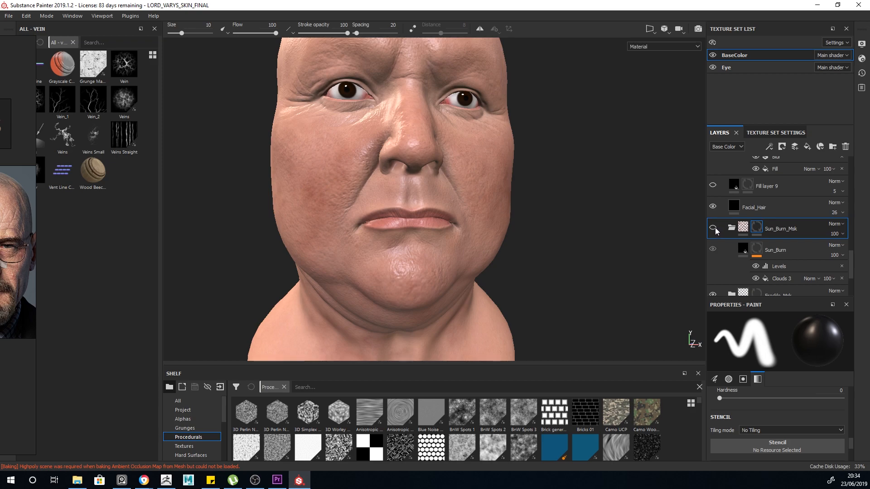
click(715, 228)
click(715, 227)
click(715, 227)
click(716, 227)
click(715, 228)
click(715, 227)
click(715, 228)
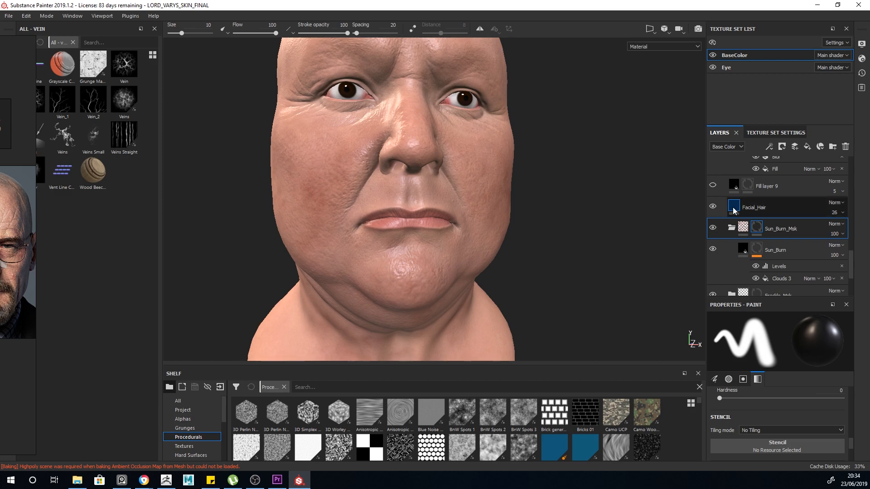
- Select the Facial_Hair layer and check its effect on the chin and jaw in the material and base color views
click(733, 209)
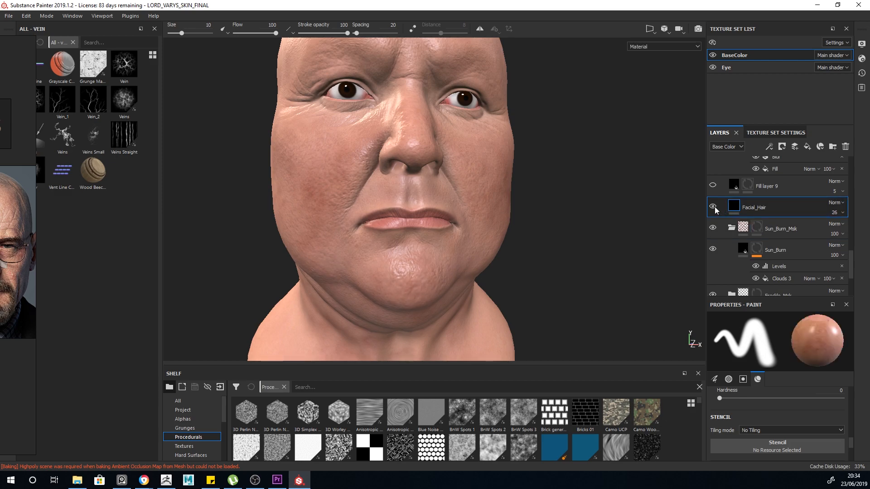
click(714, 206)
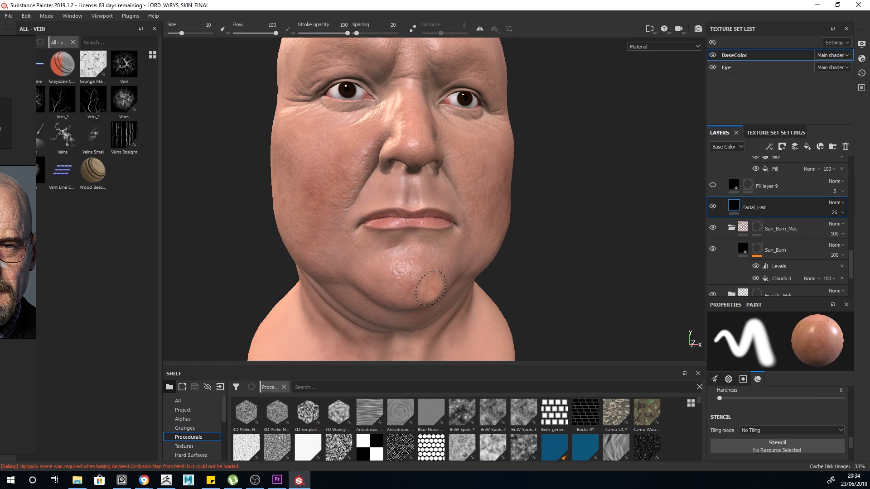
key(c)
alt+drag(583, 237, 405, 225)
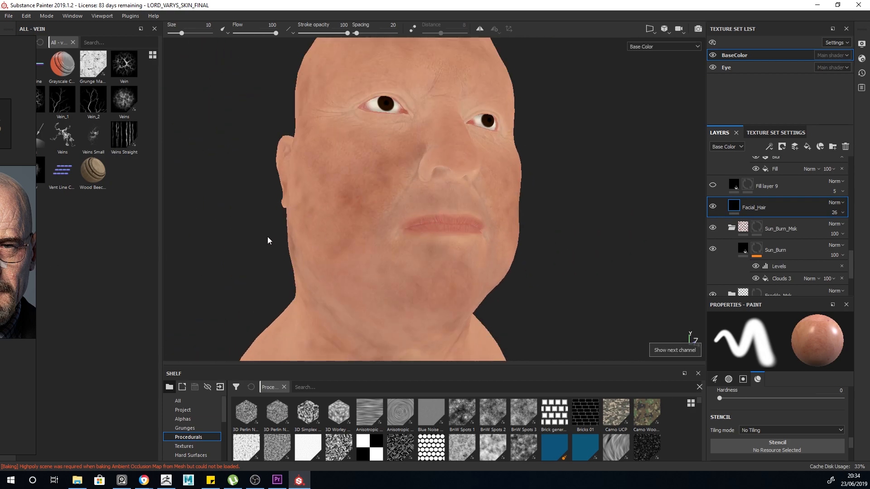
- Bring back the reference board and study the mouth and chin in the final-look portraits of Lord Varys
right_drag(5, 368, 223, 338)
scroll(195, 244, down, 8)
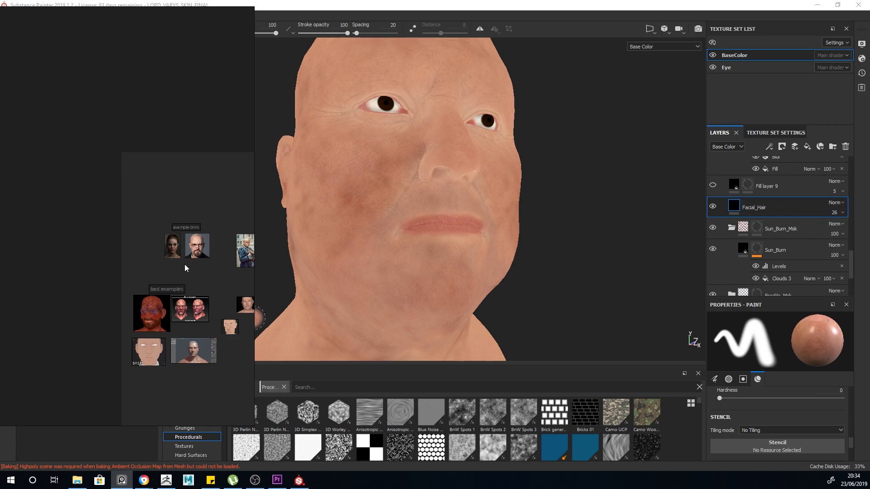
scroll(190, 272, up, 5)
scroll(100, 274, down, 7)
scroll(163, 272, up, 7)
scroll(121, 252, up, 7)
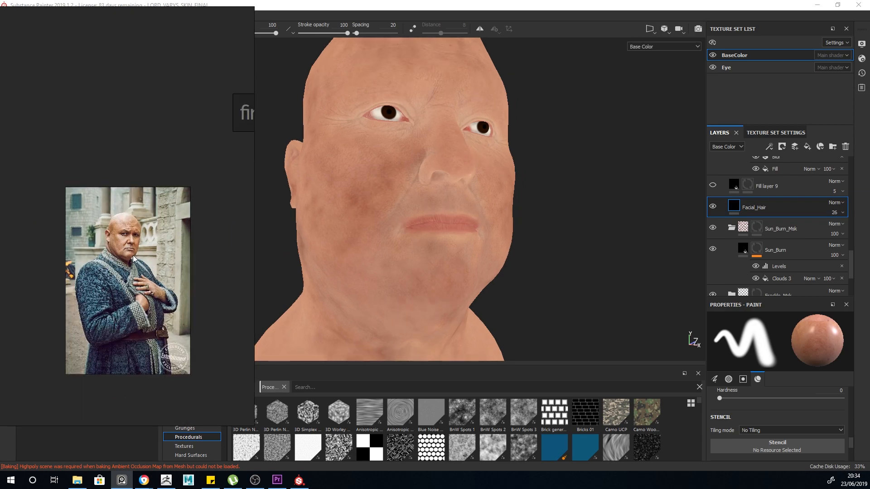
scroll(131, 247, down, 6)
scroll(238, 277, up, 6)
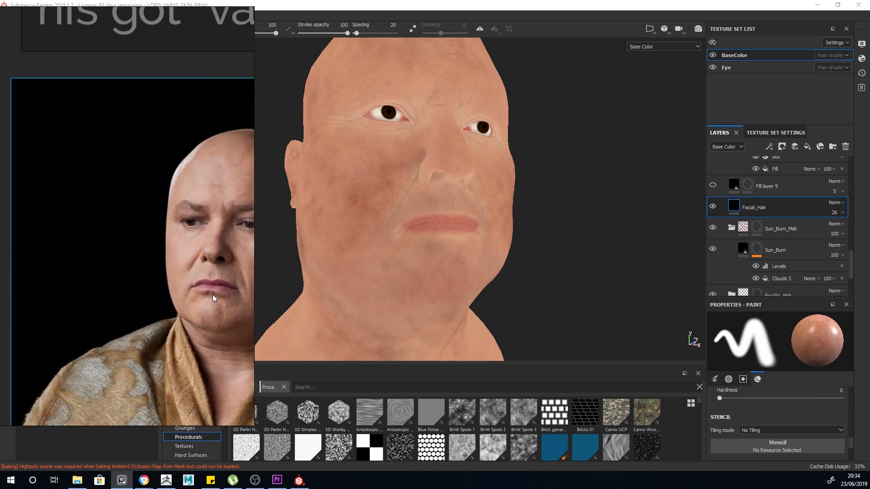
scroll(555, 238, down, 4)
- Compare the whole head in the material and base color views with the facial hair tint shown
alt+drag(571, 241, 565, 265)
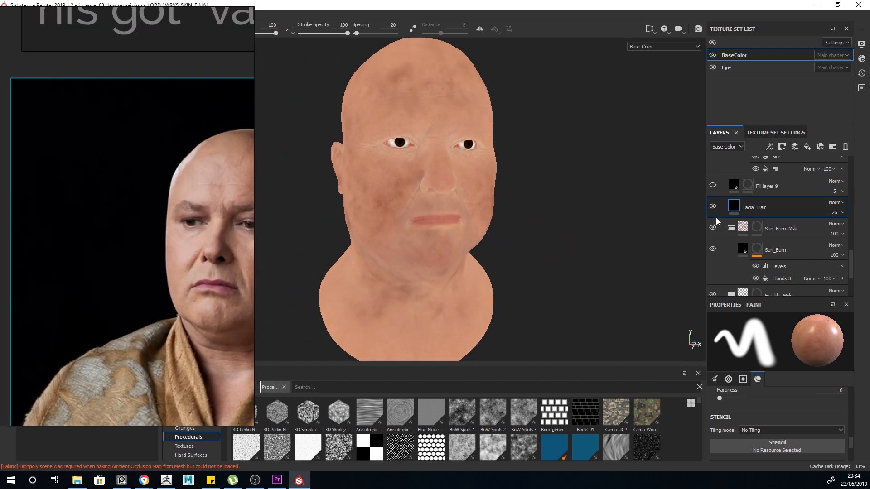
key(m)
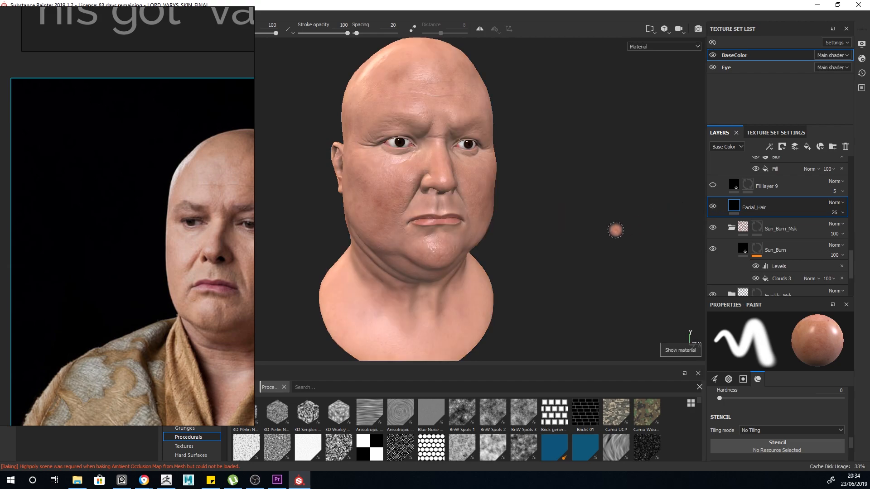
key(c)
scroll(558, 236, up, 4)
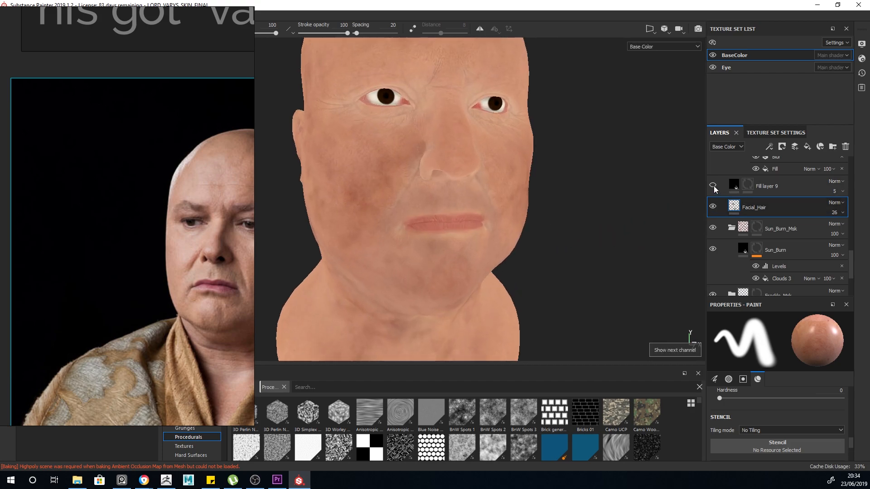
- Delete Fill layer 9 and turn on the Sun_Imperfection_Msk folder above the Facial_Hair layer
click(791, 184)
click(845, 146)
scroll(763, 214, up, 3)
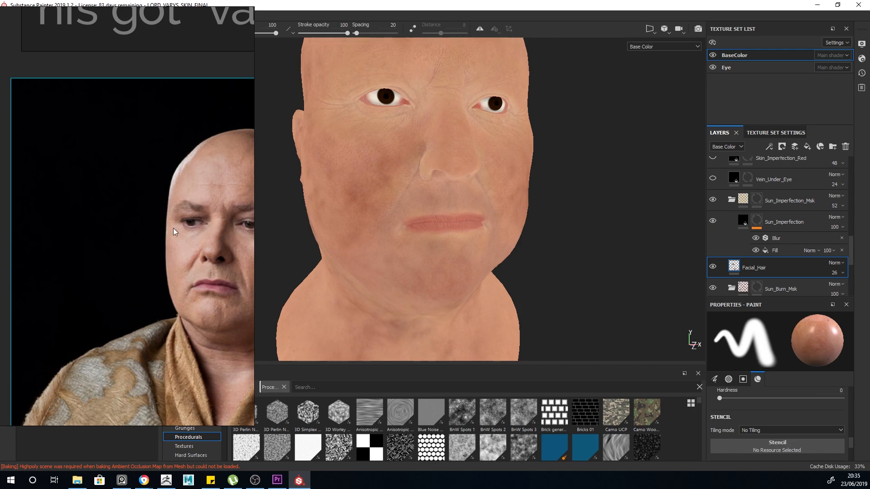
- Compare the head's sun imperfections with the full set of skin references on the board
scroll(172, 230, down, 8)
scroll(33, 217, down, 5)
scroll(27, 222, up, 3)
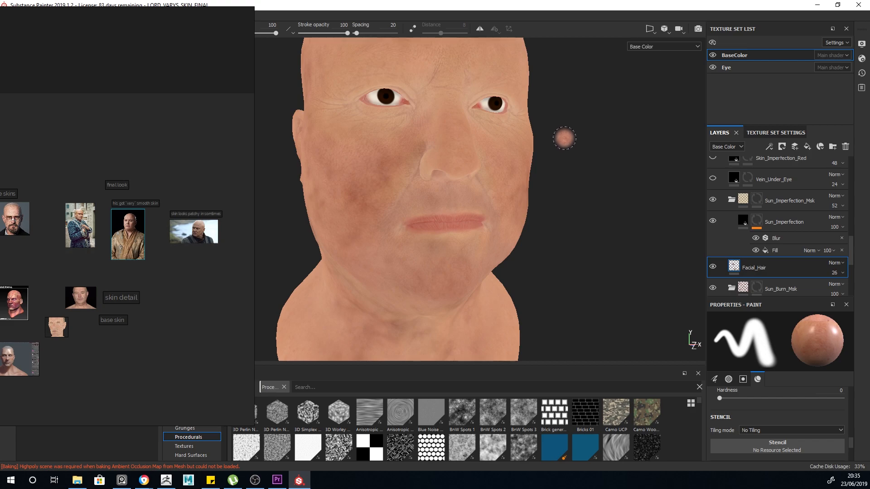
- Inspect the Sun_Imperfection layer's fill color and mask, and examine its patches on the face from several angles
scroll(466, 131, up, 5)
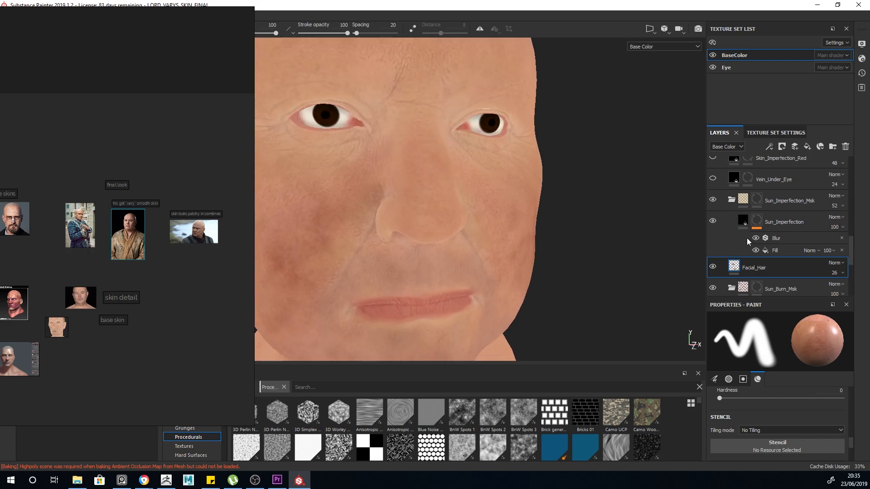
click(745, 224)
scroll(761, 421, down, 4)
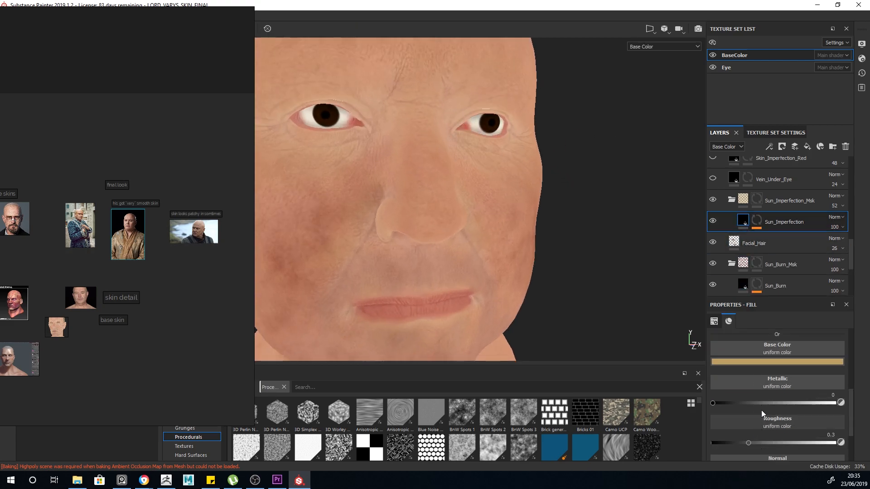
click(757, 221)
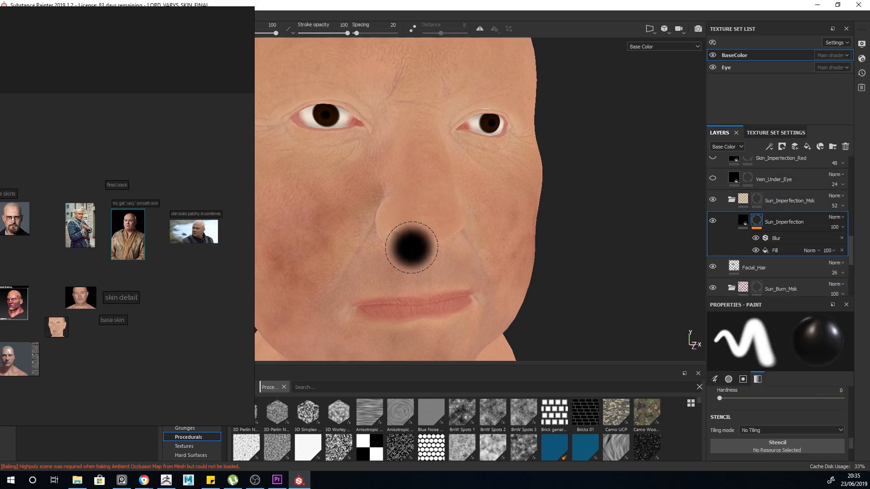
scroll(413, 239, down, 4)
scroll(489, 181, up, 3)
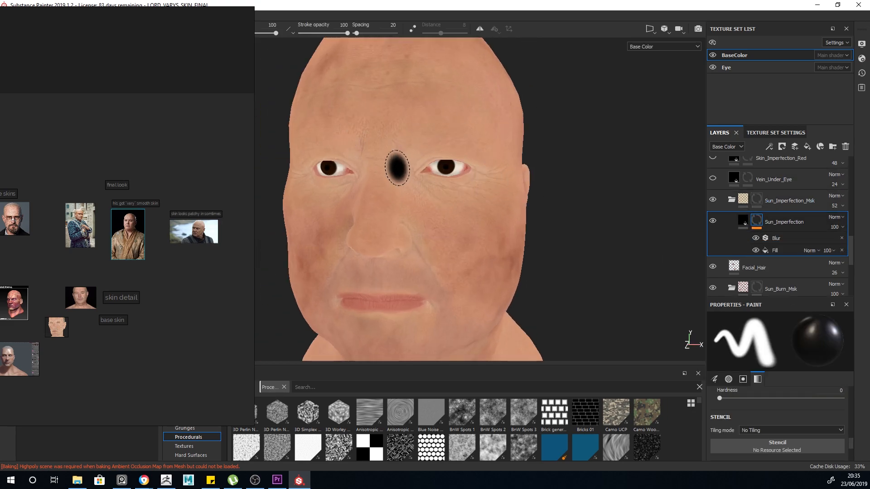
mouse_move(538, 174)
alt+mouse_down()
mouse_move(388, 177)
mouse_move(570, 180)
mouse_move(334, 171)
mouse_move(429, 168)
alt+mouse_up()
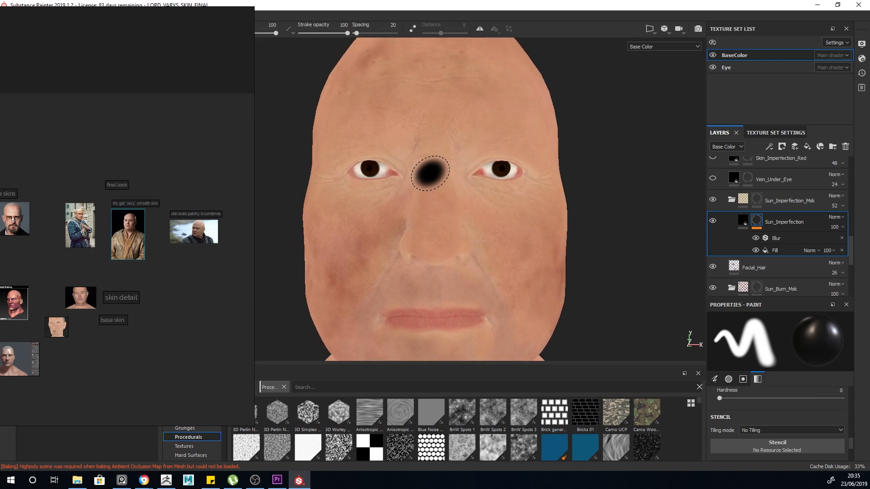
mouse_move(555, 166)
alt+mouse_down()
mouse_move(416, 182)
mouse_move(453, 145)
alt+mouse_up()
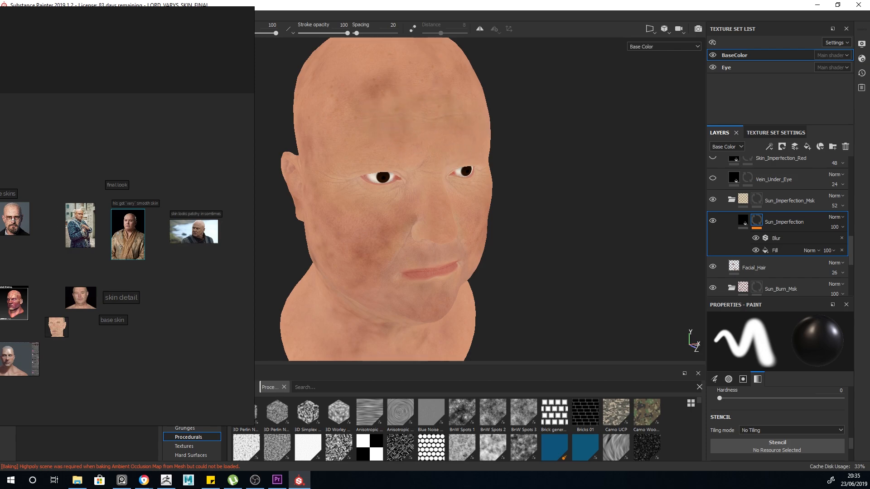
- Study the bad example skins on the reference board and compare them with the sun imperfections on the head
scroll(59, 281, down, 2)
right_drag(78, 282, 131, 248)
scroll(72, 280, up, 4)
scroll(65, 275, up, 4)
scroll(64, 242, down, 6)
right_drag(43, 230, 202, 239)
scroll(202, 239, up, 5)
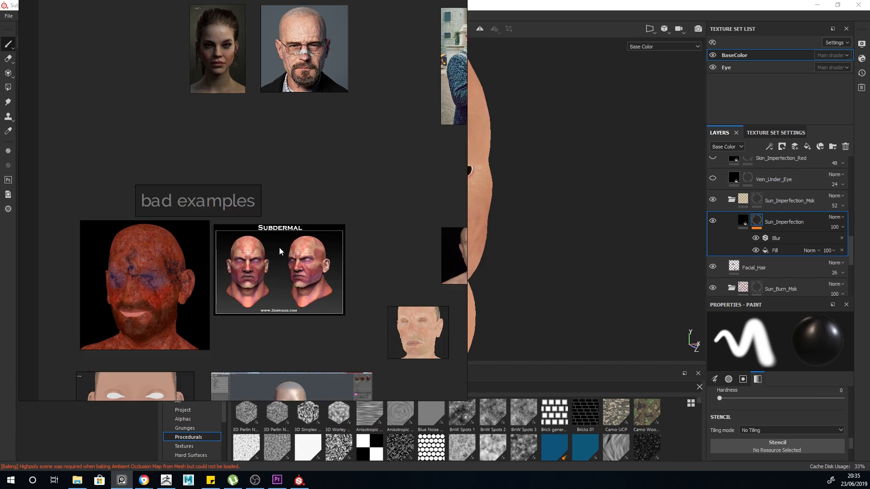
scroll(258, 211, down, 2)
scroll(256, 230, up, 3)
scroll(260, 222, down, 3)
scroll(260, 222, down, 5)
scroll(243, 228, up, 4)
right_drag(291, 195, 164, 247)
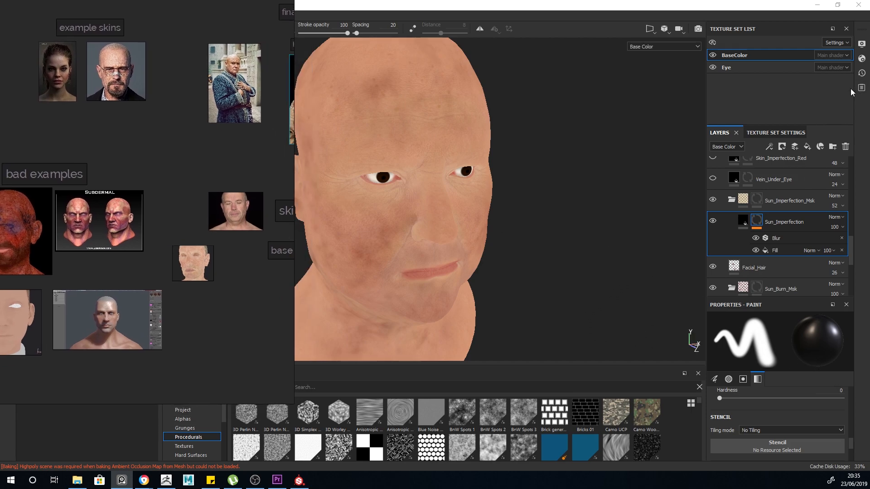
right_drag(293, 232, 281, 232)
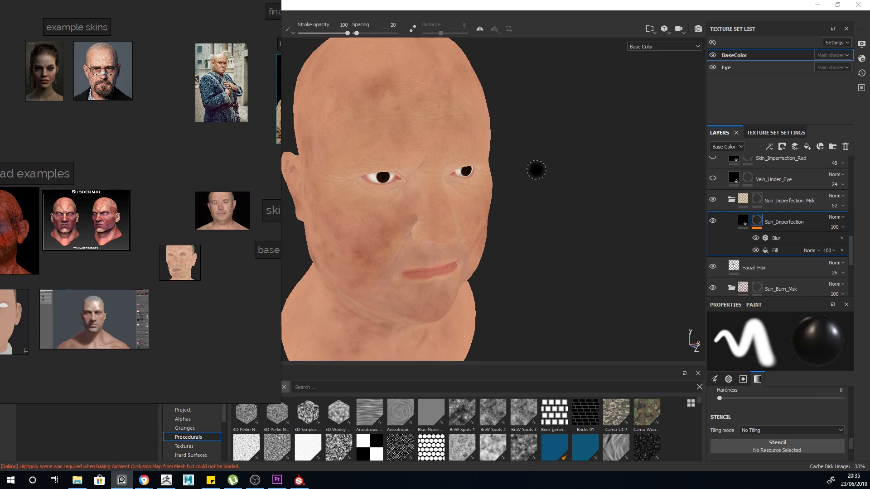
alt+drag(583, 209, 558, 195)
- Collapse the Sun_Imperfection_Msk folder and turn on the Vein_Under_Eye layer
click(732, 201)
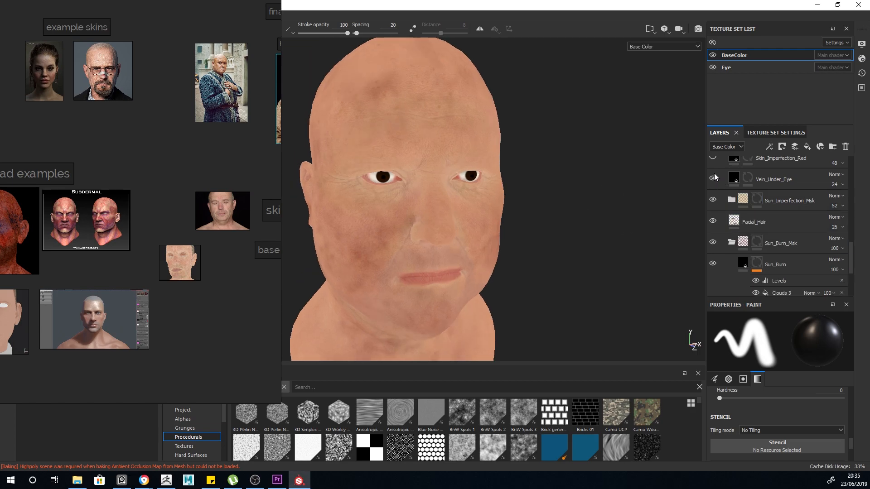
scroll(429, 177, up, 6)
scroll(507, 220, down, 5)
scroll(477, 225, up, 4)
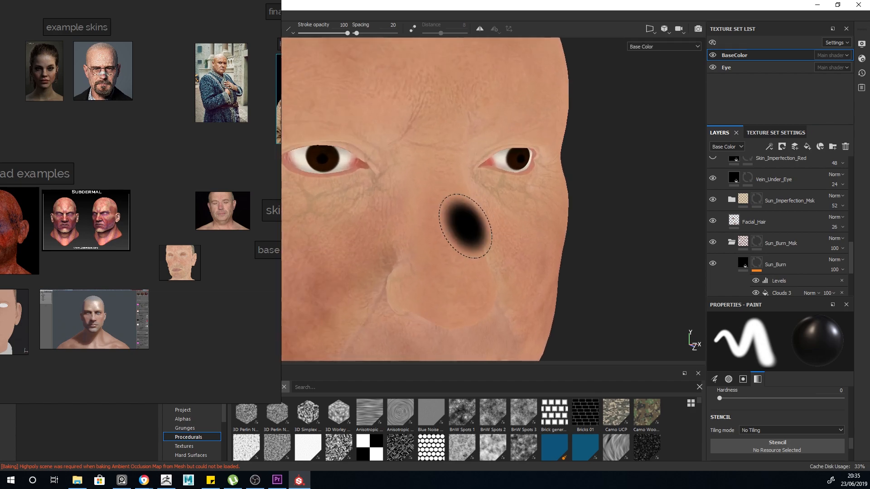
- Compare the under-eye veins with the Subdermal bad example on the reference board
scroll(51, 222, down, 2)
scroll(81, 221, up, 4)
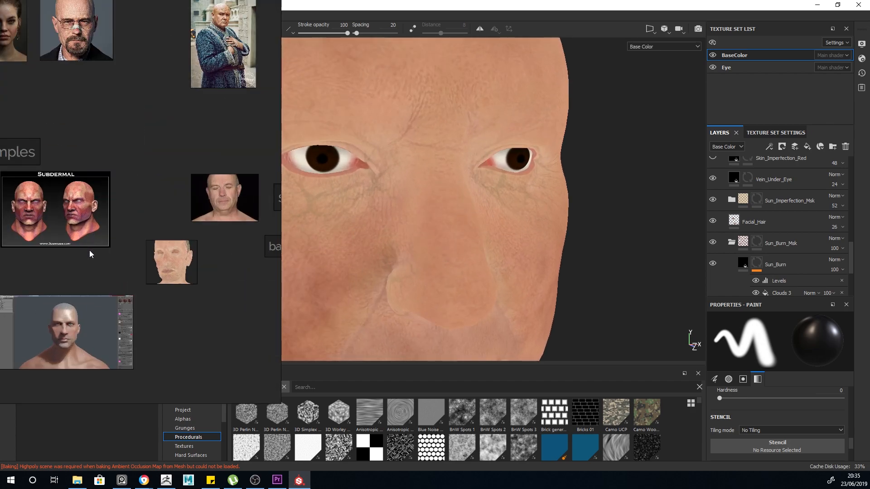
scroll(74, 204, down, 2)
scroll(88, 212, up, 2)
scroll(85, 210, down, 3)
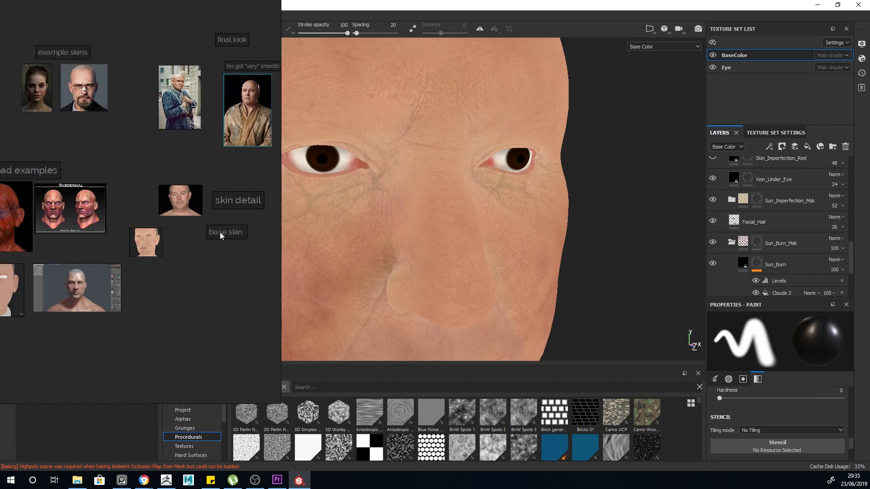
scroll(81, 209, down, 2)
scroll(81, 209, up, 4)
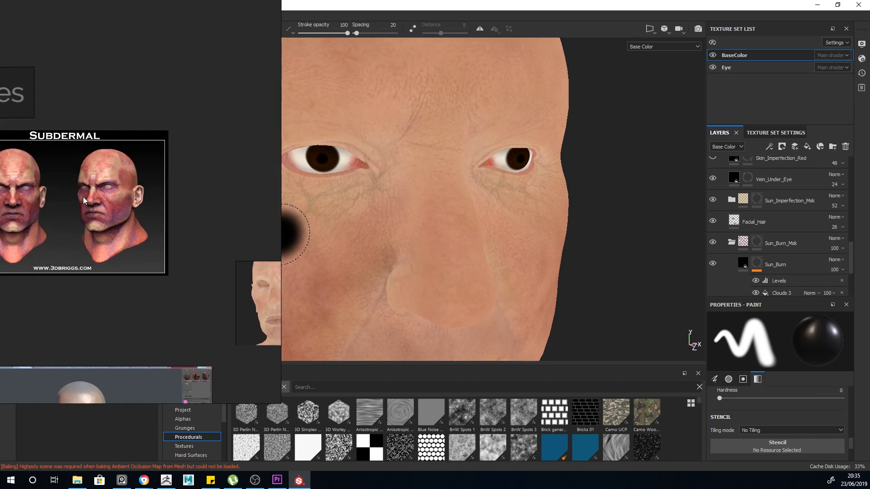
- Lower the Vein_Under_Eye layer's opacity to 9
click(833, 186)
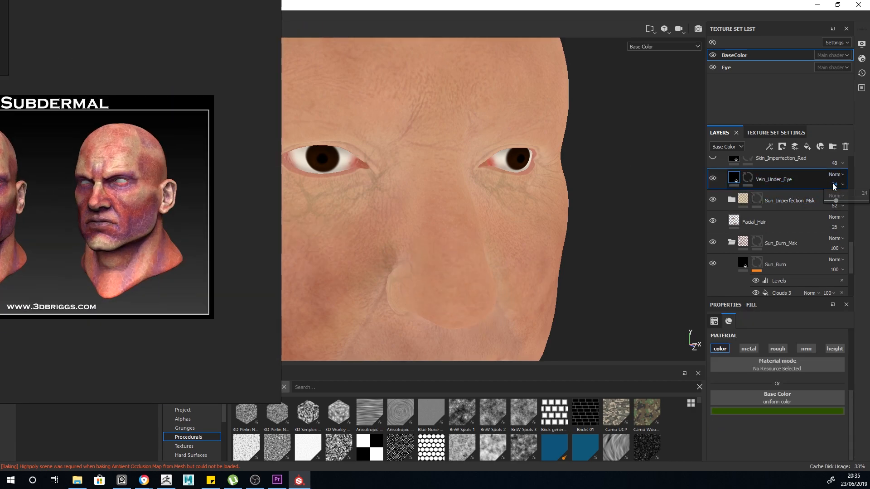
drag(837, 203, 833, 204)
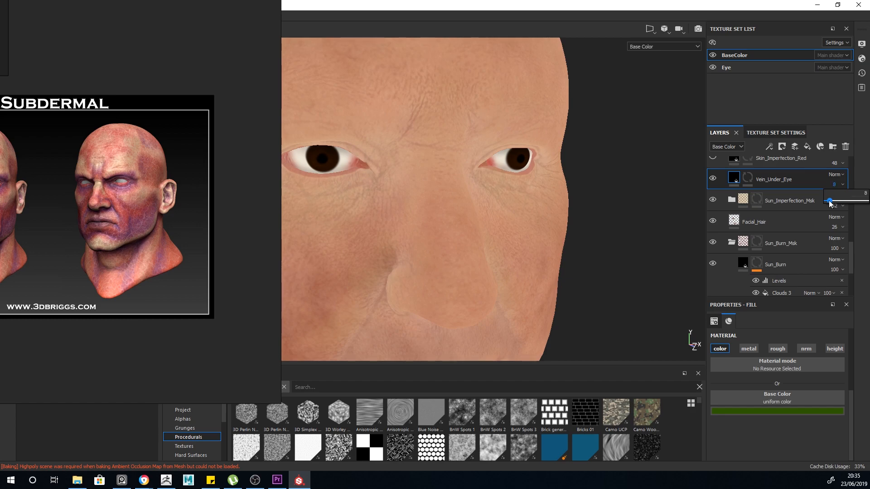
scroll(553, 200, down, 3)
alt+drag(553, 200, 544, 192)
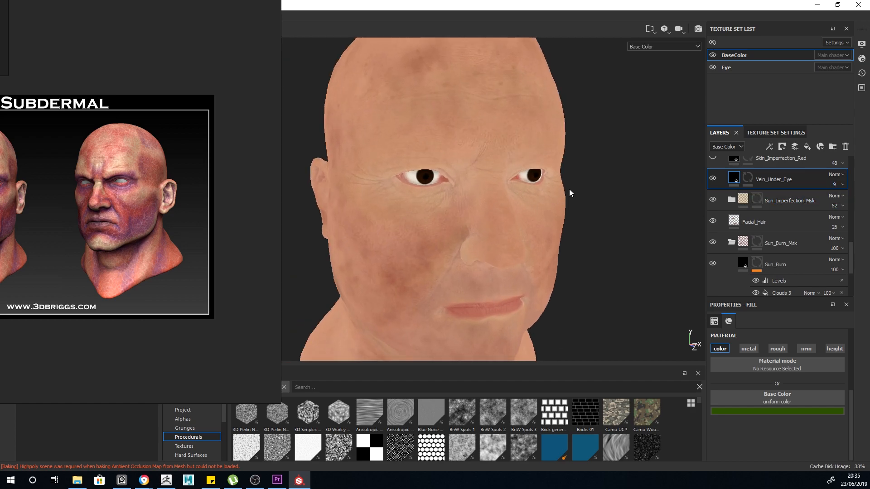
alt+drag(602, 192, 545, 180)
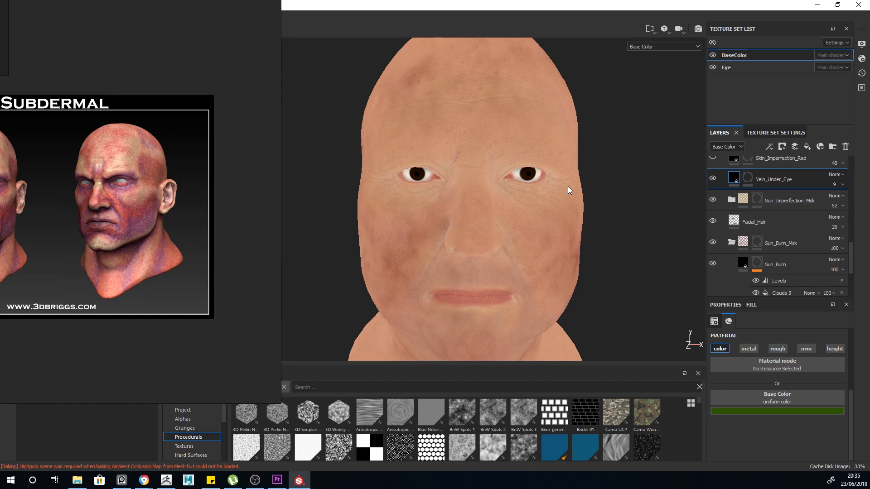
- Review the whole head in the material view with the sun imperfections and subtle under-eye veins
key(m)
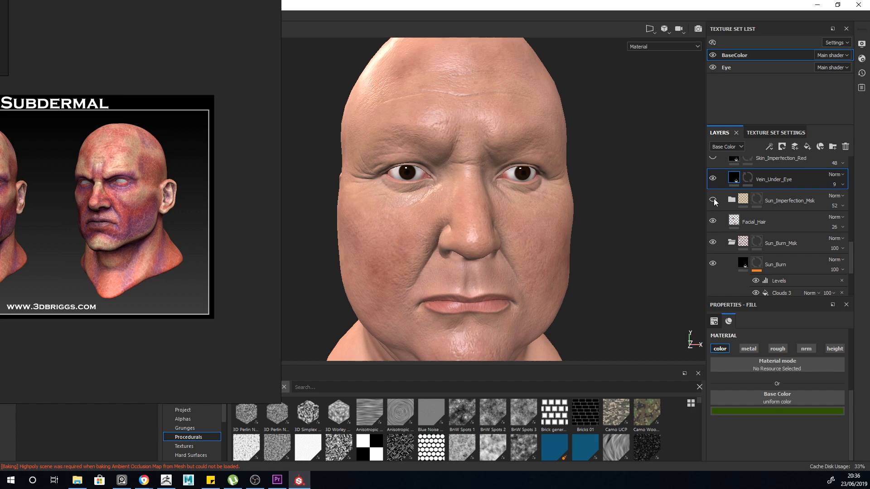
scroll(537, 222, down, 8)
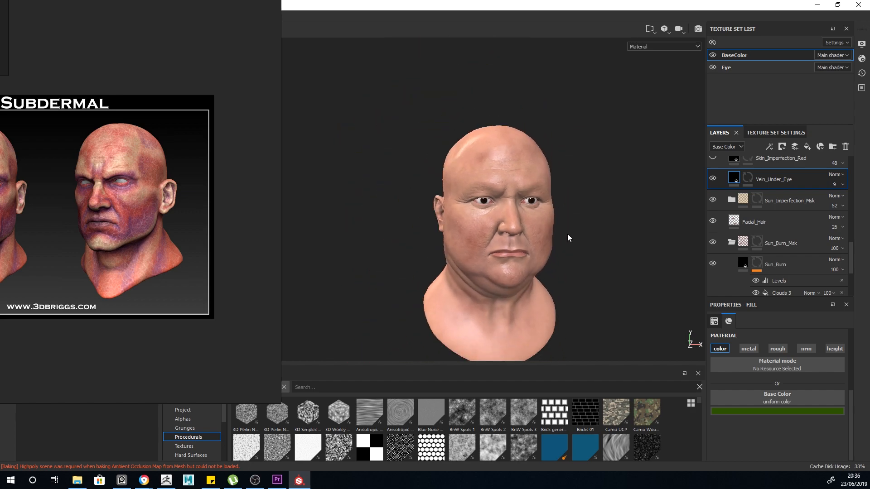
scroll(558, 246, up, 6)
scroll(814, 240, up, 2)
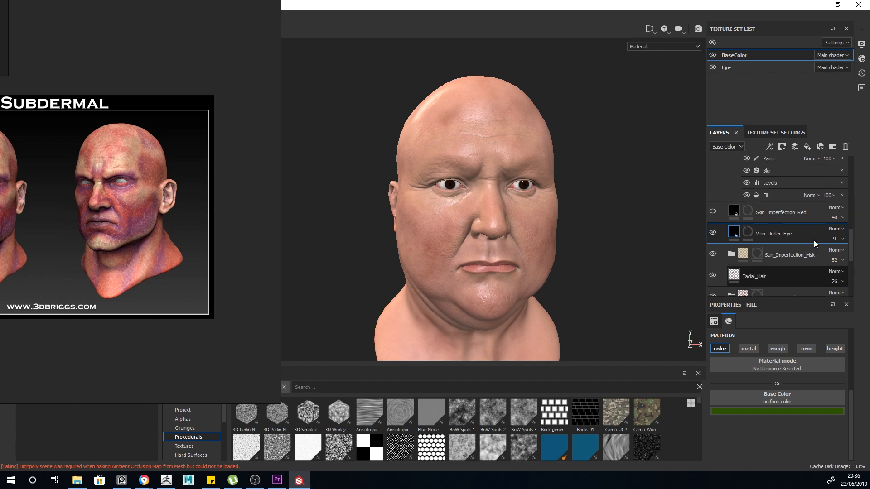
- Turn on the Skin_Imperfection_Red layer in the base color view and compare the face with the final-look portraits
key(c)
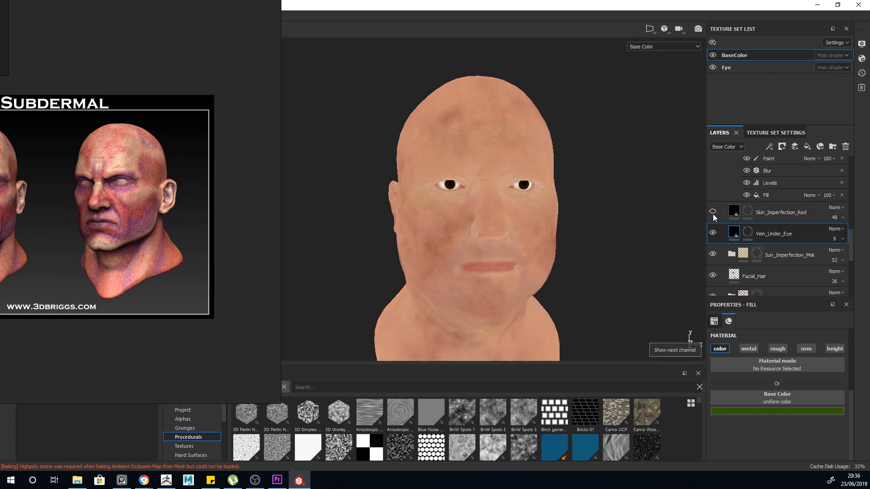
click(714, 214)
click(713, 214)
click(713, 214)
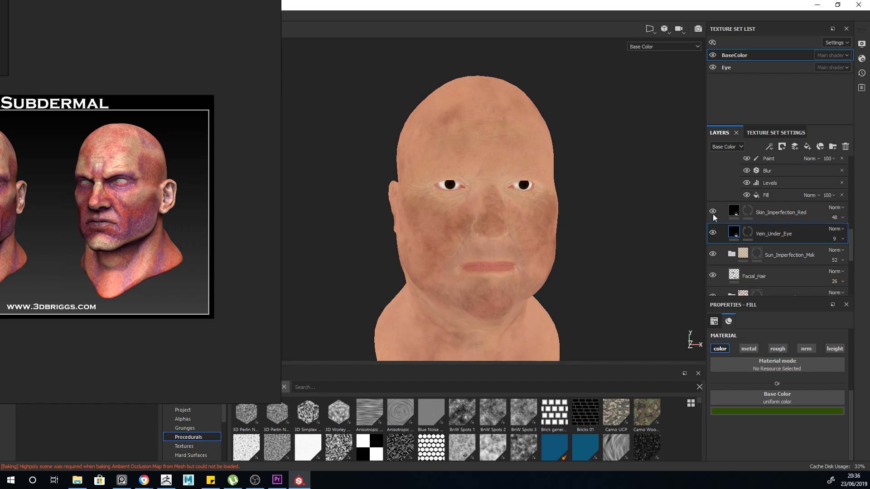
scroll(542, 247, up, 2)
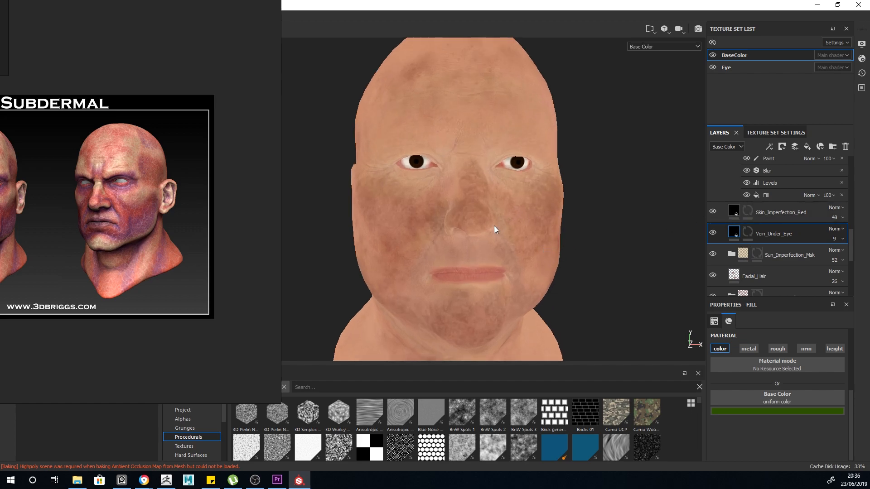
scroll(129, 185, down, 6)
scroll(204, 143, up, 3)
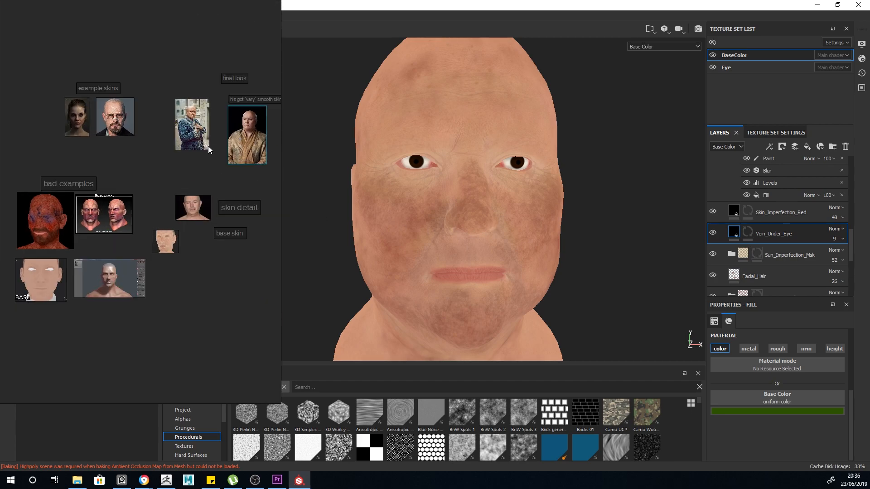
scroll(210, 179, up, 2)
- Lower the Skin_Imperfection_Red layer's opacity to 16
click(741, 213)
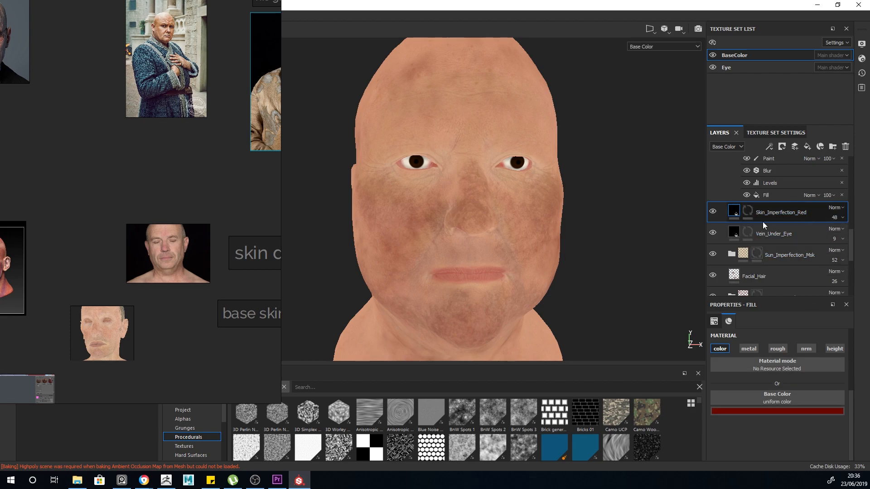
key(1)
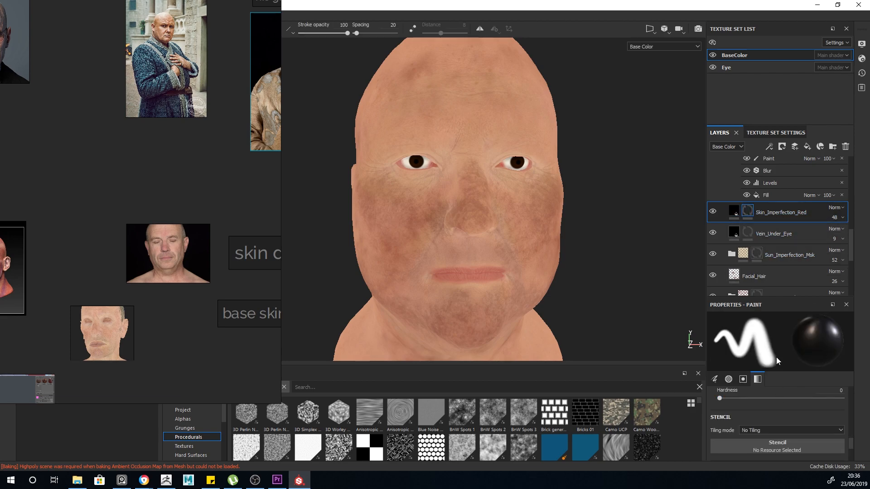
click(737, 208)
click(834, 217)
drag(846, 234, 831, 233)
scroll(793, 242, up, 1)
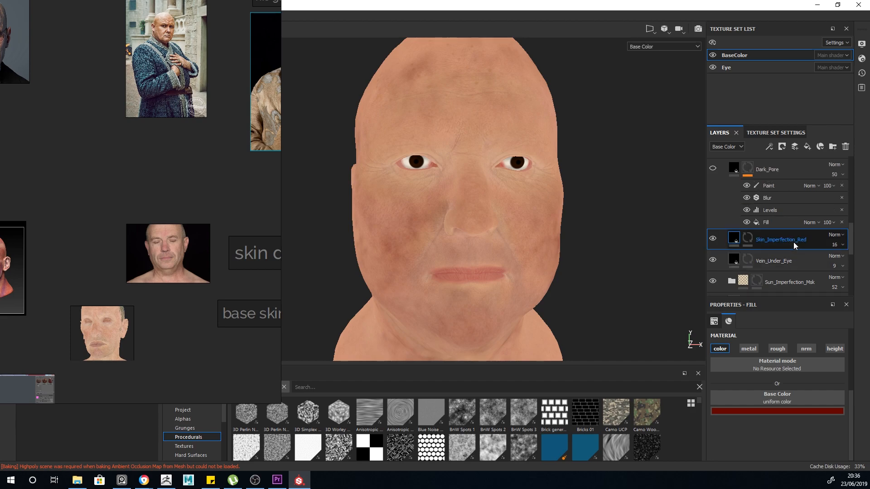
- Turn on the Dark_Pore layer above Skin_Imperfection_Red
scroll(794, 242, up, 1)
right_click(717, 196)
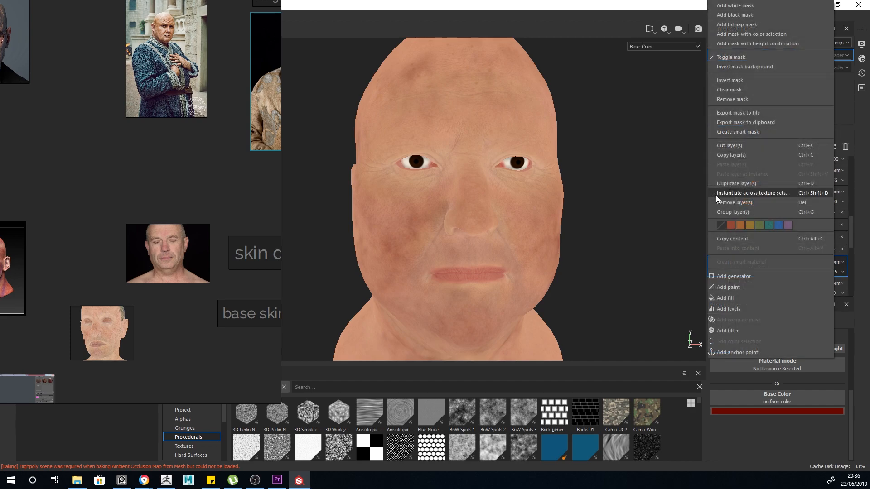
click(689, 201)
click(712, 196)
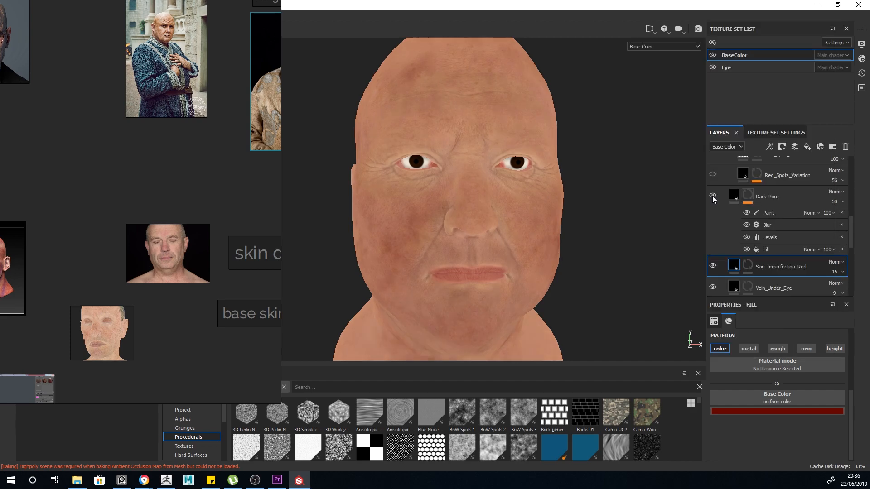
scroll(523, 225, up, 2)
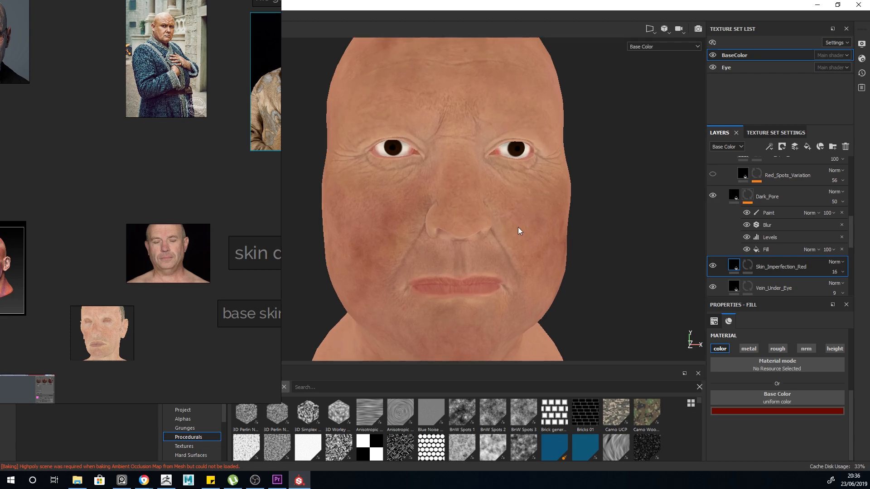
- Compare the face with and without the Dark_Pore layer in the base color and material views
scroll(510, 216, down, 2)
click(712, 195)
click(713, 196)
key(m)
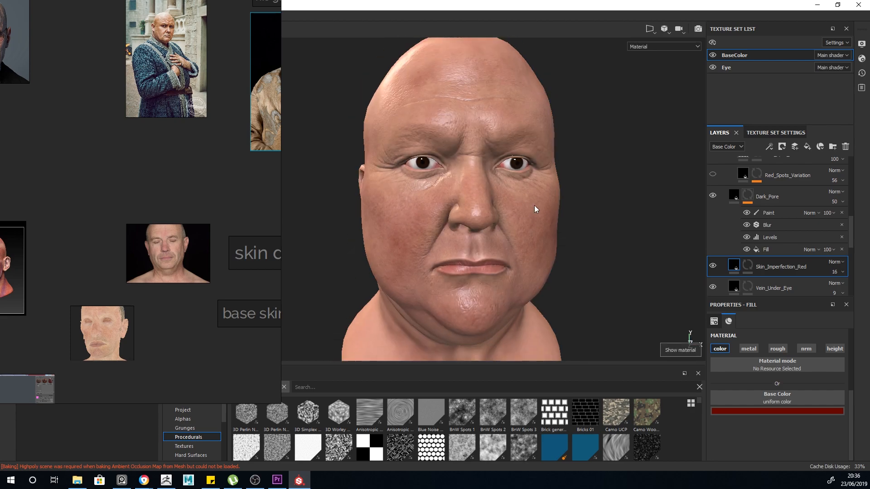
click(713, 196)
click(712, 196)
click(713, 196)
click(712, 195)
click(712, 196)
click(712, 196)
click(712, 196)
click(713, 196)
scroll(561, 225, up, 5)
key(c)
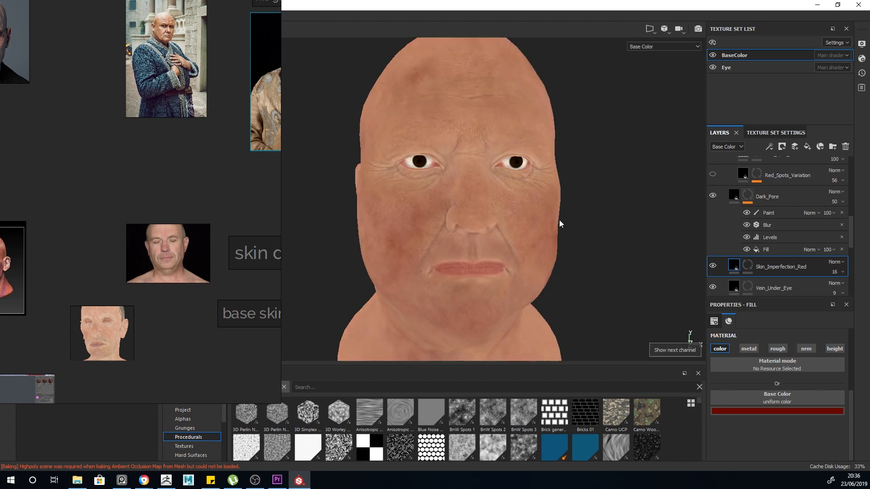
- Inspect the Dark_Pore layer's fill color and the effect stack on its mask
scroll(557, 218, down, 3)
click(739, 198)
click(738, 199)
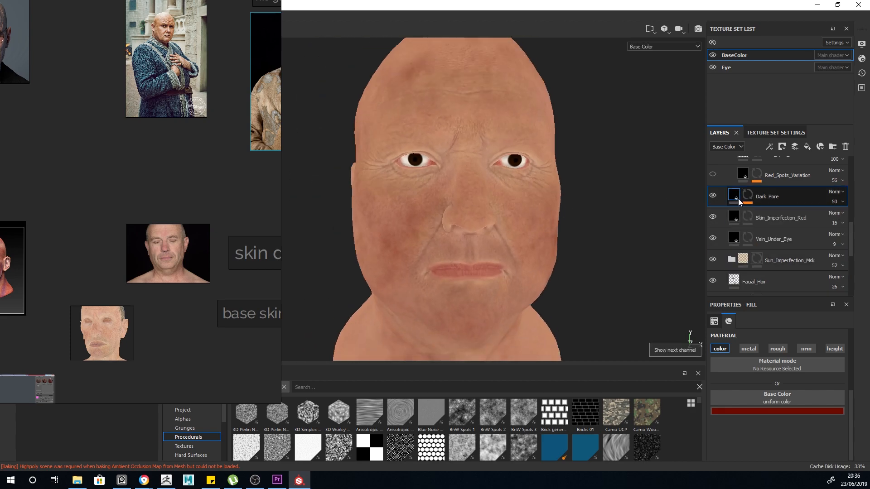
click(751, 197)
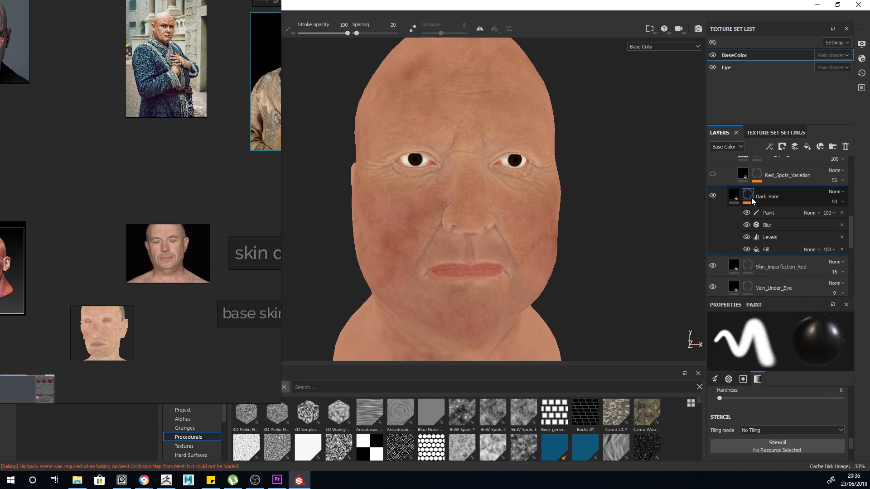
- Examine the grayscale source of the Fill effect in the Dark_Pore layer's mask
click(738, 195)
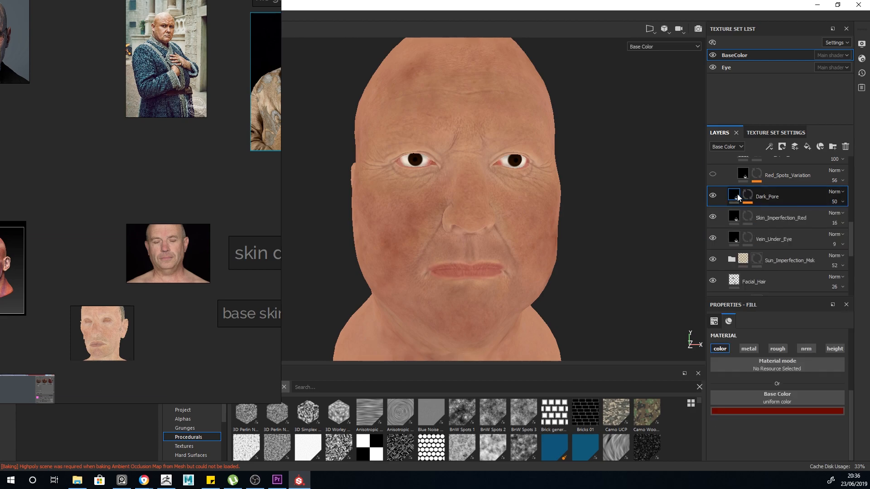
click(749, 194)
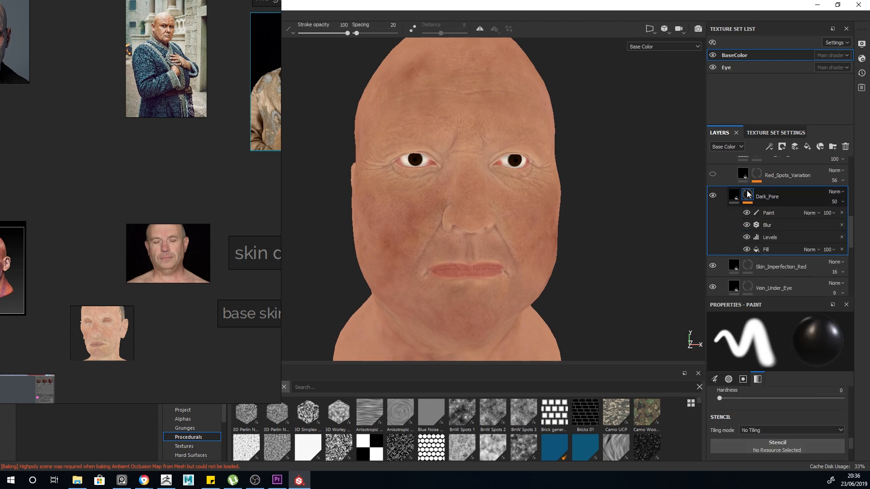
click(766, 249)
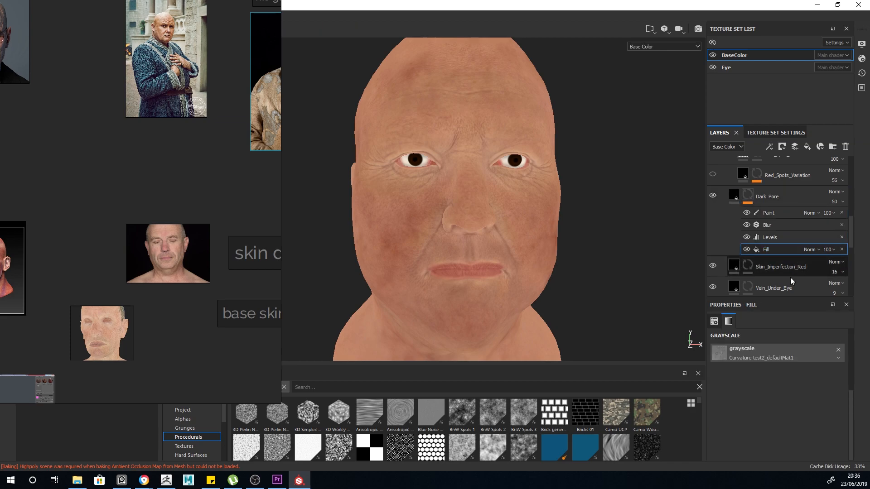
double_click(766, 251)
click(777, 371)
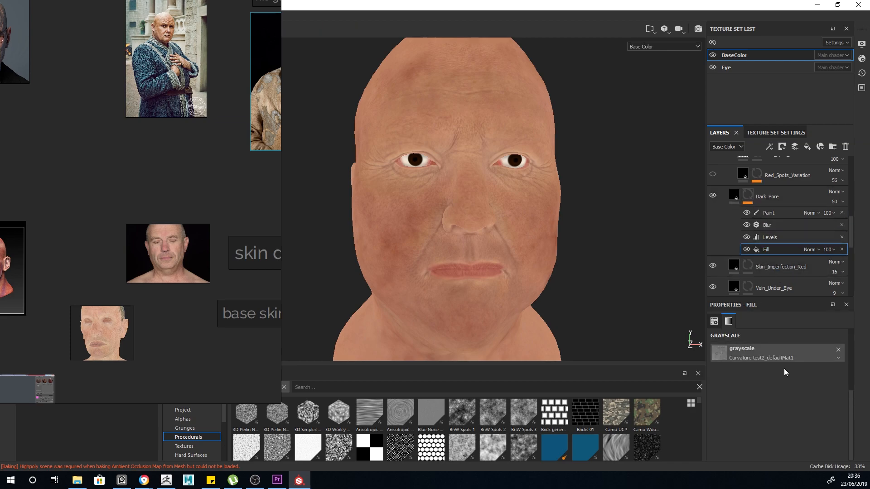
- Hide the Paint, Blur and Levels effects on the Dark_Pore mask to view the curvature fill alone on the face
click(747, 213)
click(747, 226)
click(747, 238)
mouse_move(481, 150)
alt+mouse_down()
mouse_move(507, 167)
mouse_move(533, 236)
mouse_move(545, 235)
alt+mouse_up()
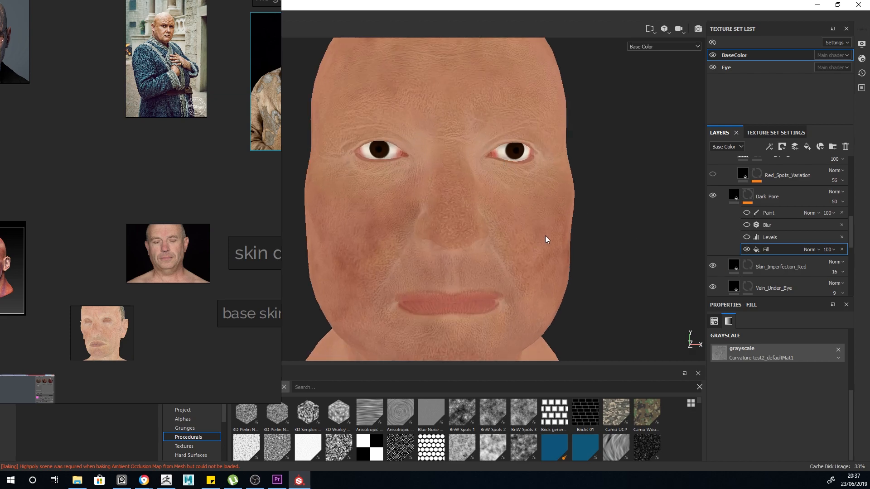
scroll(545, 234, up, 2)
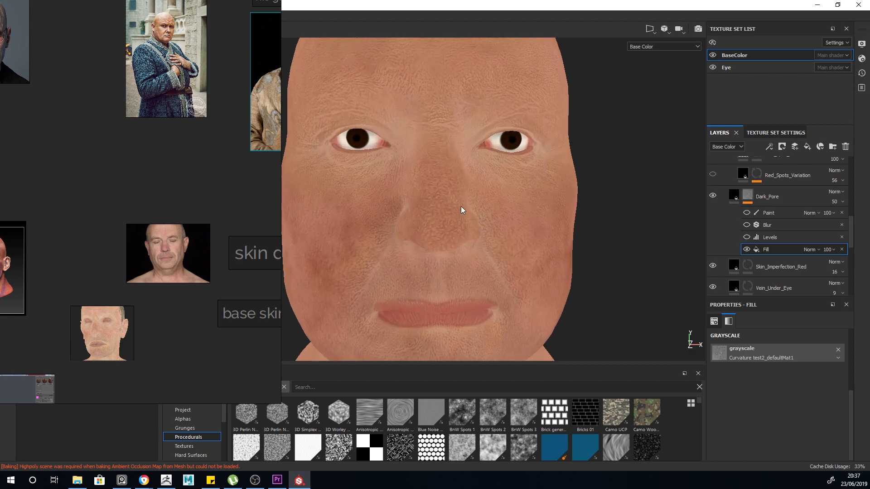
- Show the Levels, Blur and Paint effects of the Dark_Pore mask again one by one, checking each one's contribution on the head
click(747, 237)
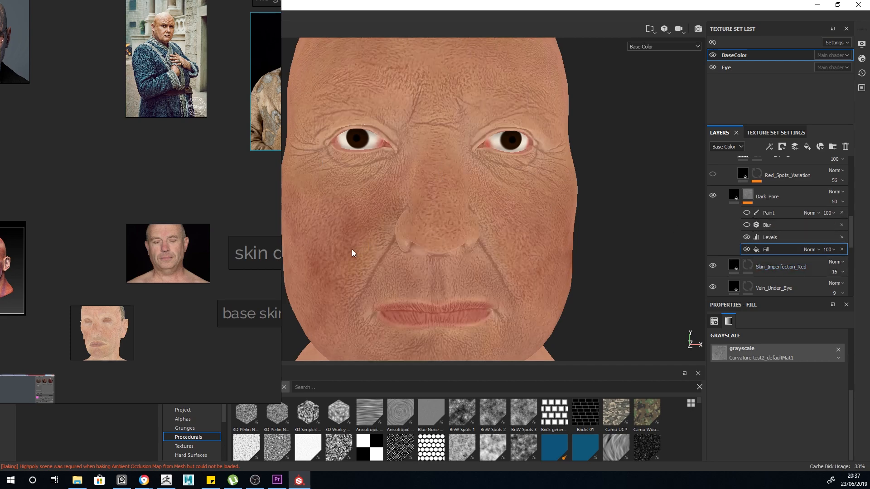
click(780, 239)
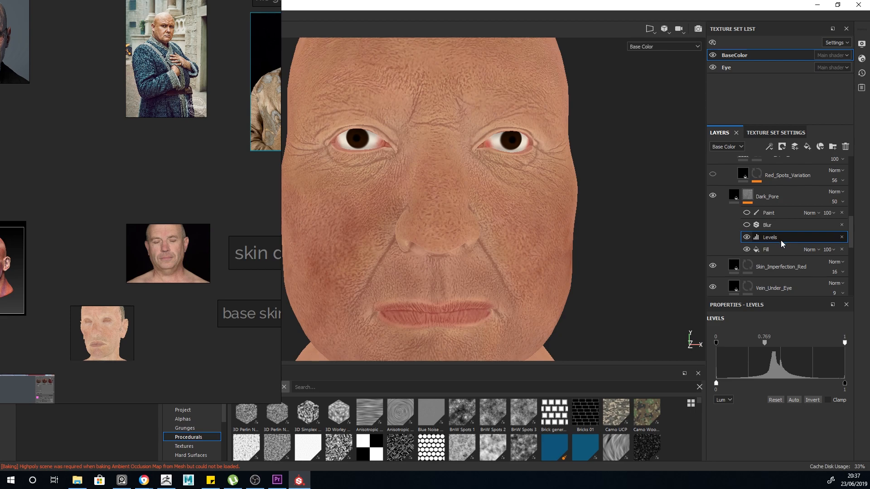
click(746, 227)
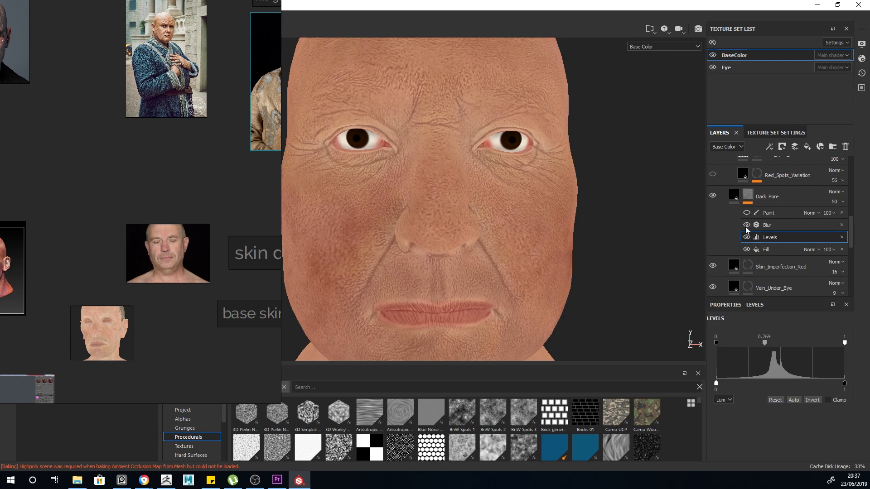
scroll(493, 176, down, 3)
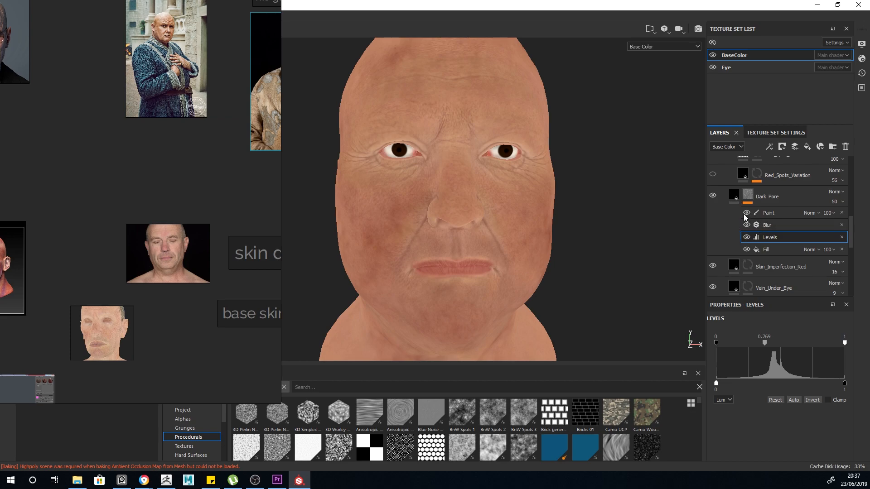
alt+drag(525, 151, 574, 184)
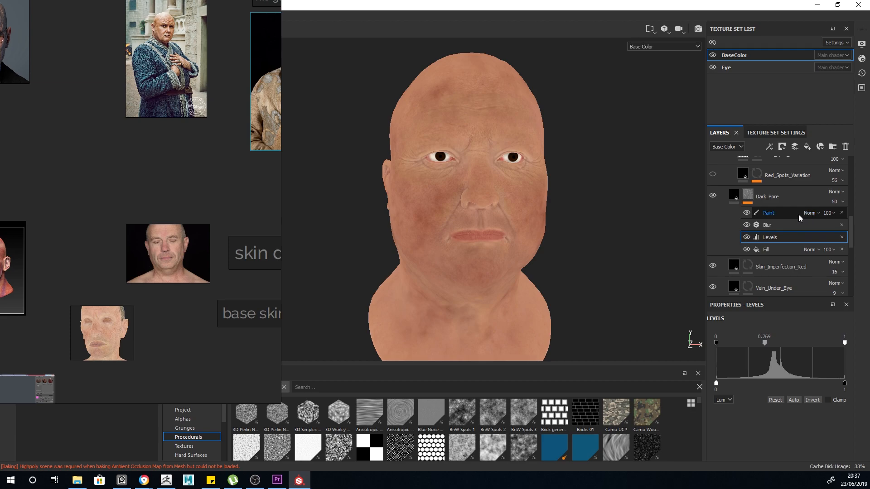
- Turn on the Red_Spot_Msk folder with its Red_Spots_Variation layer and compare the face with the Varys reference photo
scroll(799, 214, up, 1)
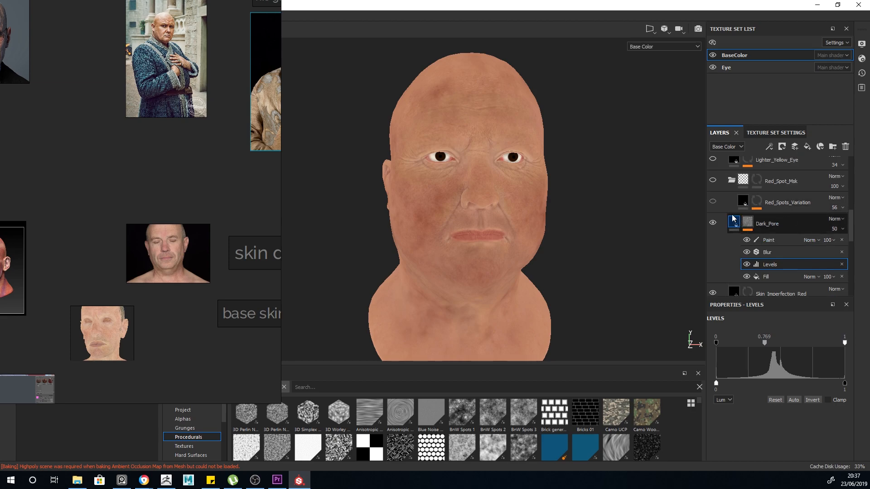
scroll(717, 197, down, 1)
scroll(717, 198, up, 1)
scroll(482, 225, down, 1)
scroll(482, 225, up, 5)
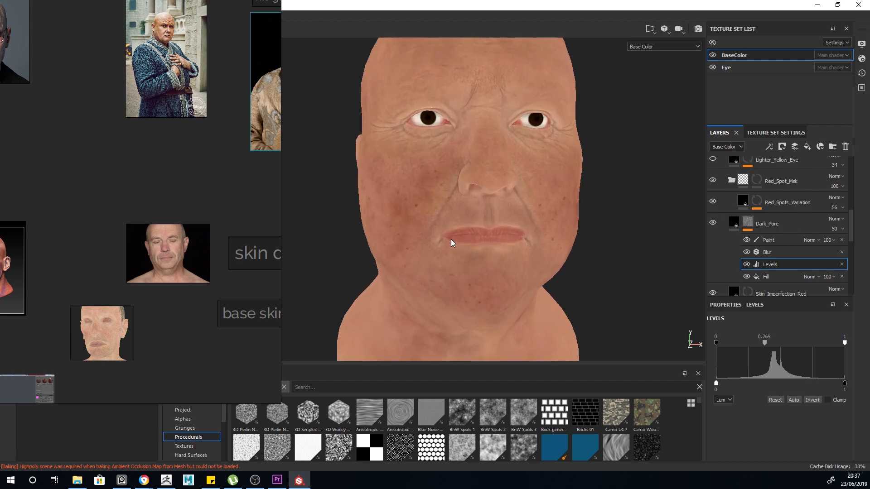
alt+drag(433, 262, 555, 234)
scroll(134, 103, down, 5)
scroll(201, 89, up, 5)
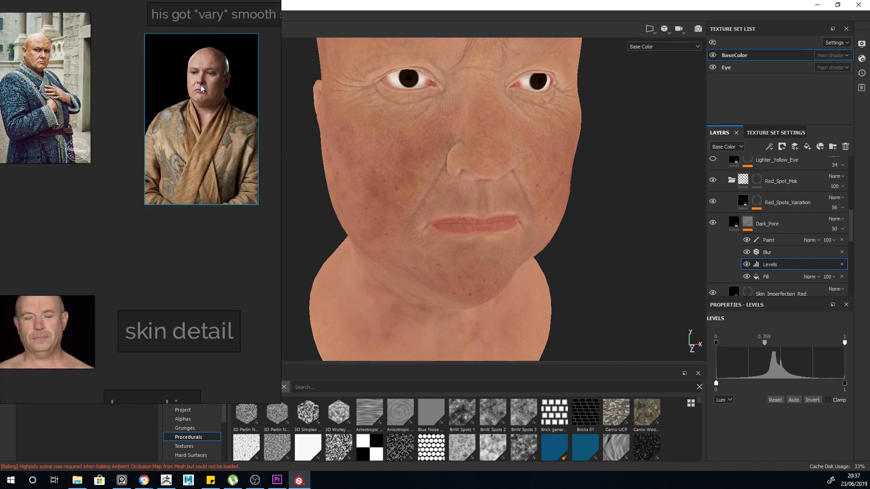
scroll(202, 89, down, 2)
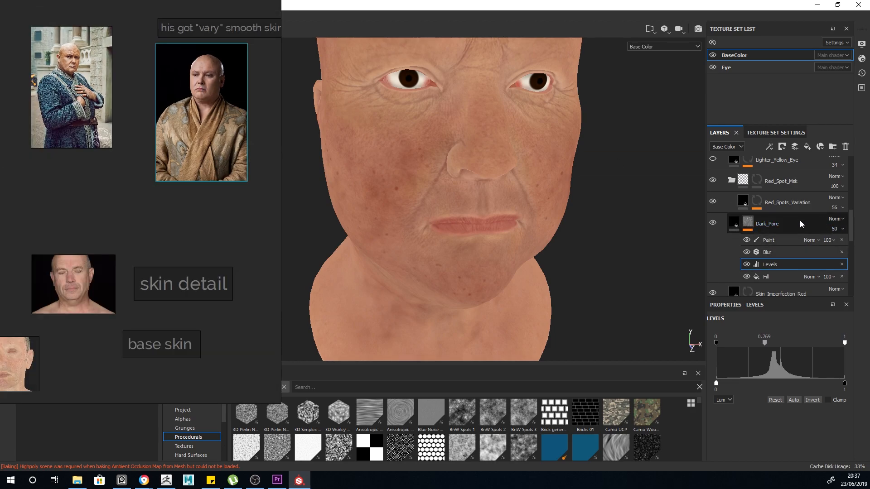
- Lower the Red_Spots_Variation layer's opacity to 33, set Dark_Pore's opacity to 51, and check the cheeks from several angles
click(801, 224)
click(839, 229)
mouse_move(846, 245)
mouse_down()
mouse_move(837, 246)
mouse_move(849, 247)
mouse_move(836, 226)
mouse_move(840, 234)
mouse_up()
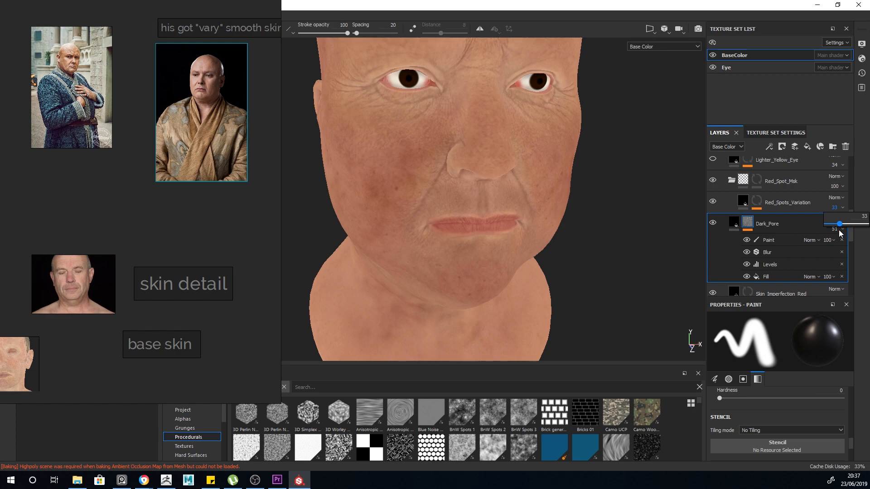
drag(839, 234, 828, 228)
scroll(504, 165, down, 4)
alt+drag(435, 192, 485, 199)
scroll(546, 177, up, 3)
scroll(468, 184, up, 2)
alt+drag(546, 177, 360, 220)
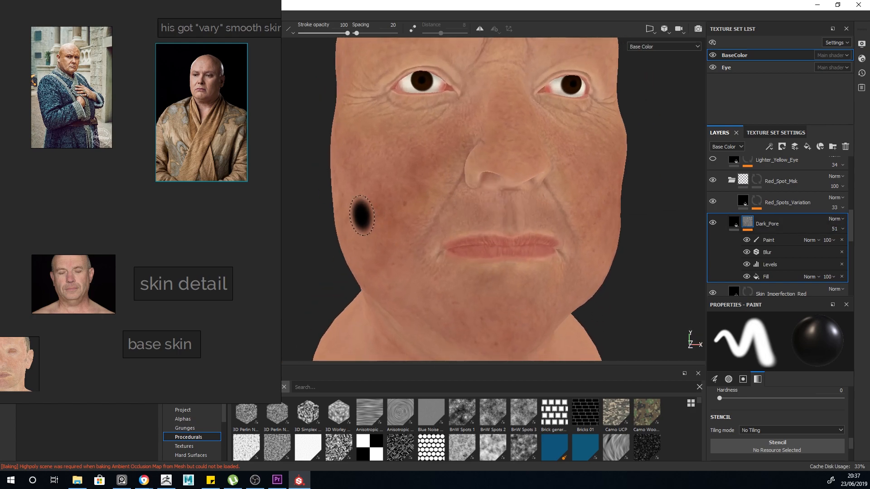
alt+drag(552, 188, 593, 202)
scroll(788, 205, up, 1)
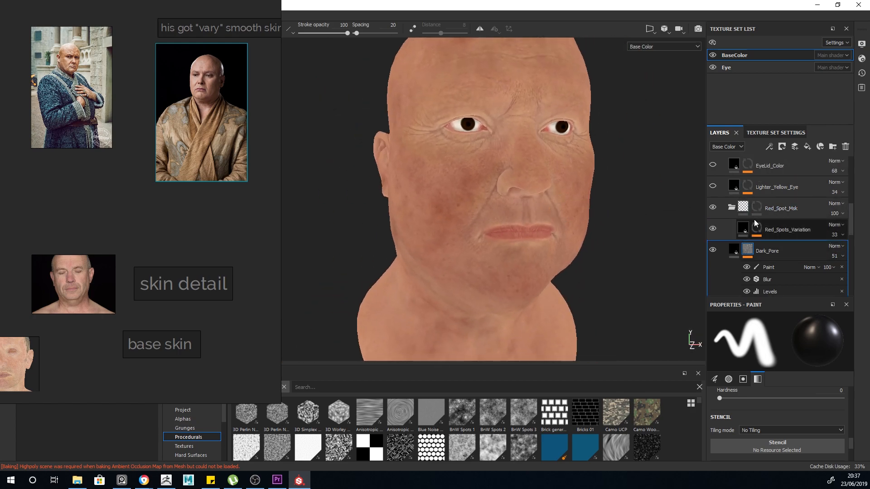
- Turn on the Lighter_Yellow_Eye layer above the Red_Spot_Msk folder and check the skin around the eyes
click(730, 208)
click(731, 207)
scroll(748, 210, down, 4)
scroll(763, 217, up, 6)
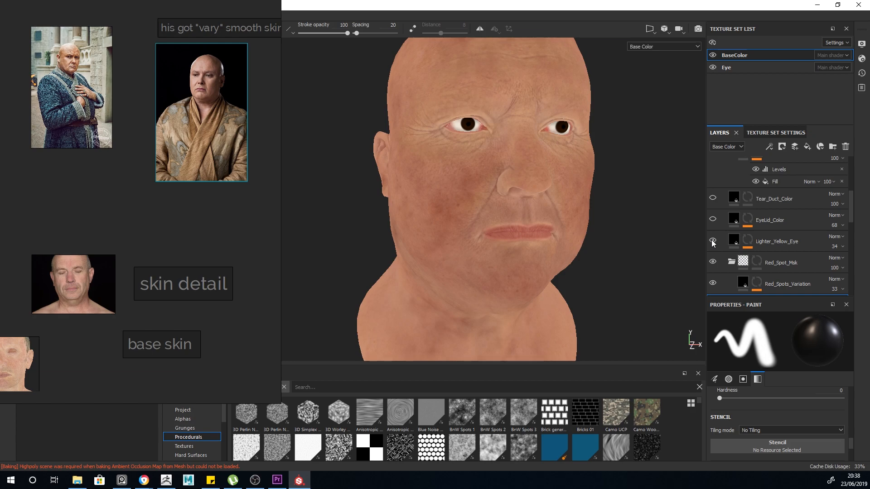
scroll(512, 91, up, 2)
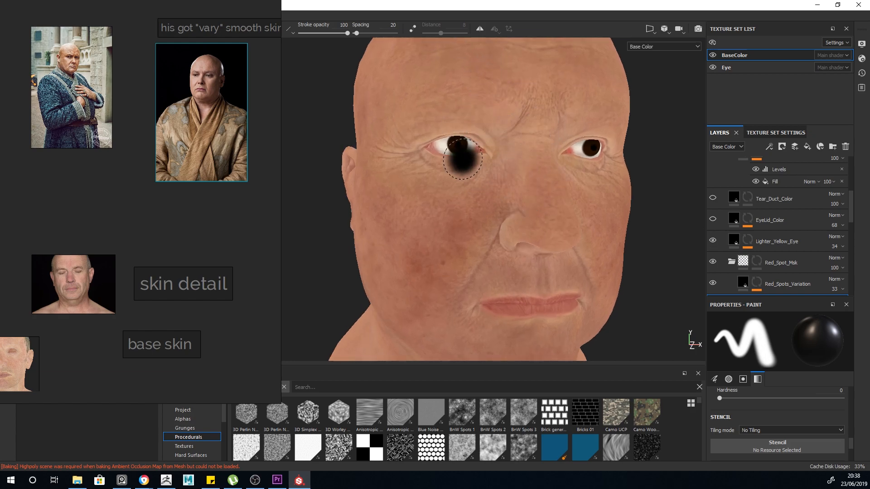
- Examine the skin around the eyes in the example portrait of the man with glasses and compare it with the head
scroll(159, 137, down, 8)
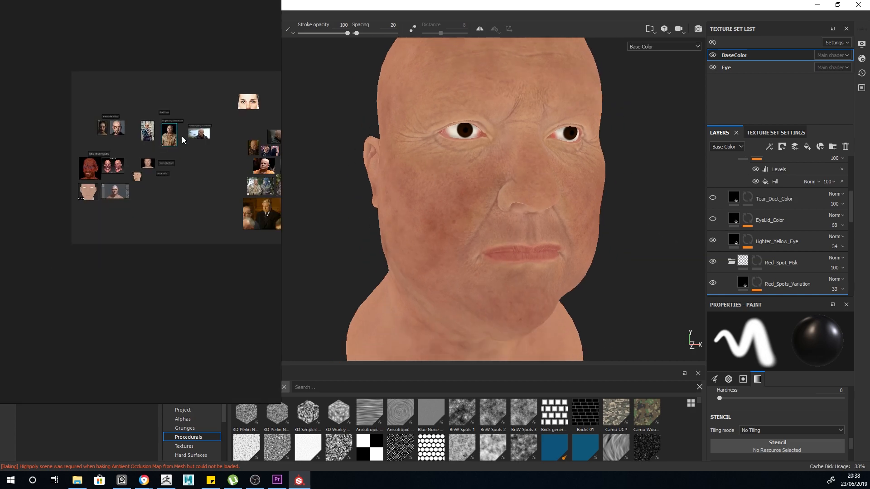
scroll(524, 149, down, 3)
scroll(524, 149, up, 2)
scroll(88, 116, up, 8)
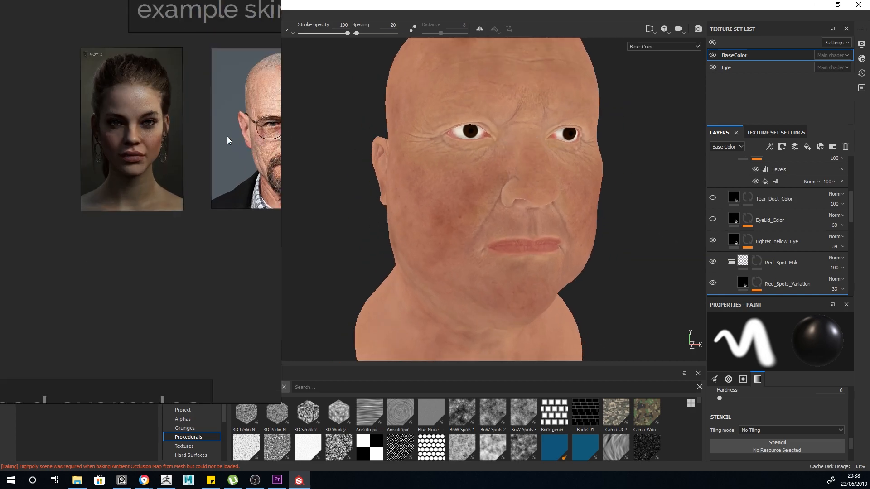
scroll(242, 144, up, 6)
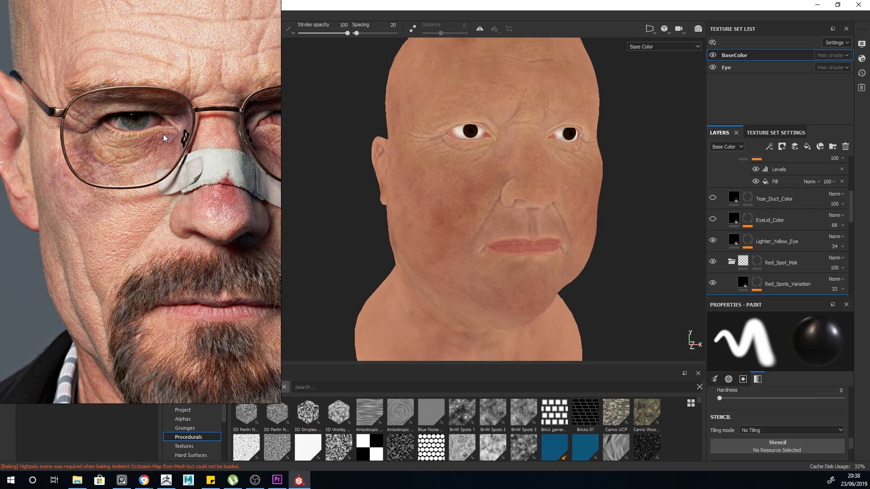
mouse_move(650, 196)
alt+mouse_down()
mouse_move(529, 162)
mouse_move(602, 185)
alt+mouse_up()
scroll(757, 233, down, 1)
scroll(757, 233, up, 1)
scroll(758, 233, down, 1)
- Turn on the EyeLid_Color layer and compare the eyelids with and without it
scroll(758, 233, up, 2)
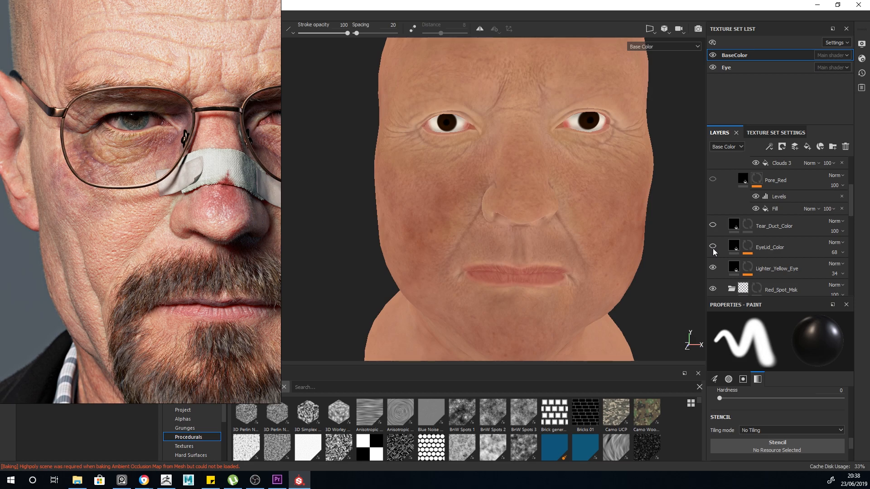
scroll(563, 185, up, 2)
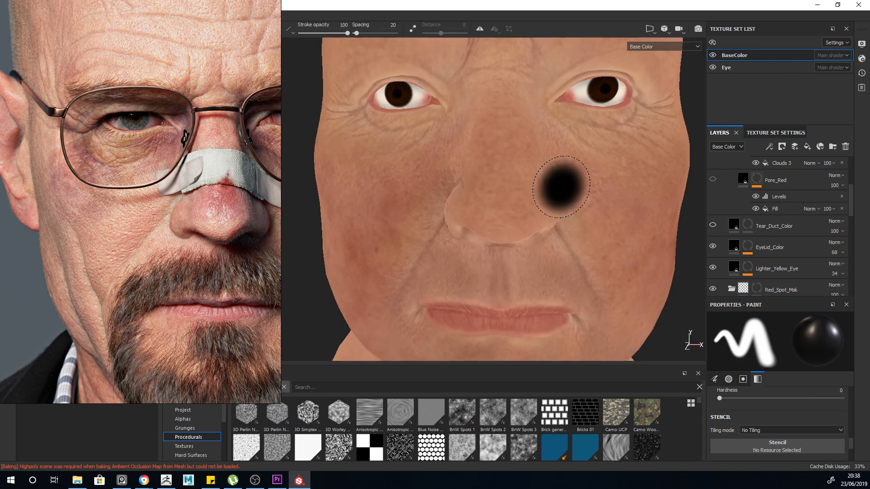
scroll(592, 145, down, 1)
click(712, 247)
click(713, 247)
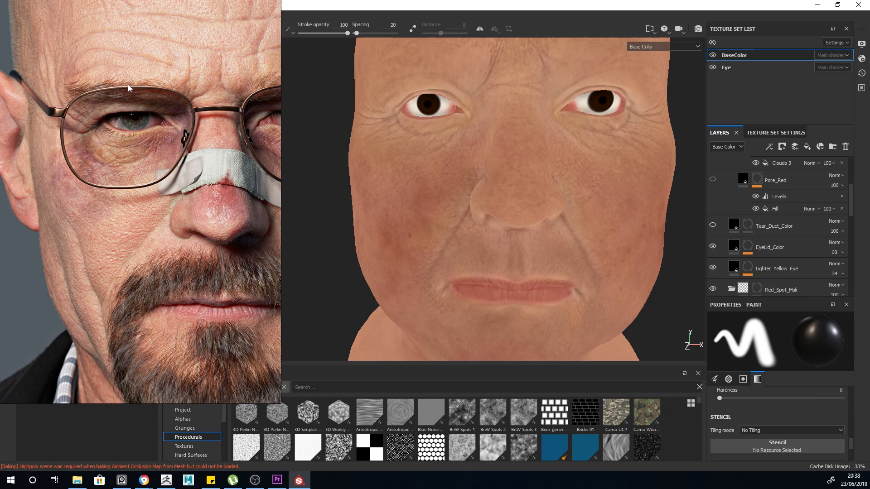
- Examine the eyelid and under-eye coloring in the example skin portrait and the Subdermal head references
scroll(132, 145, up, 3)
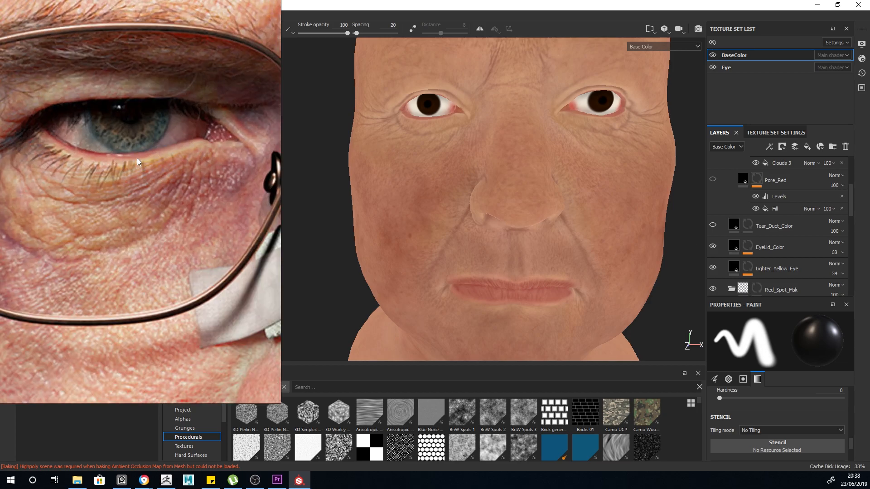
scroll(137, 157, down, 8)
scroll(123, 341, up, 10)
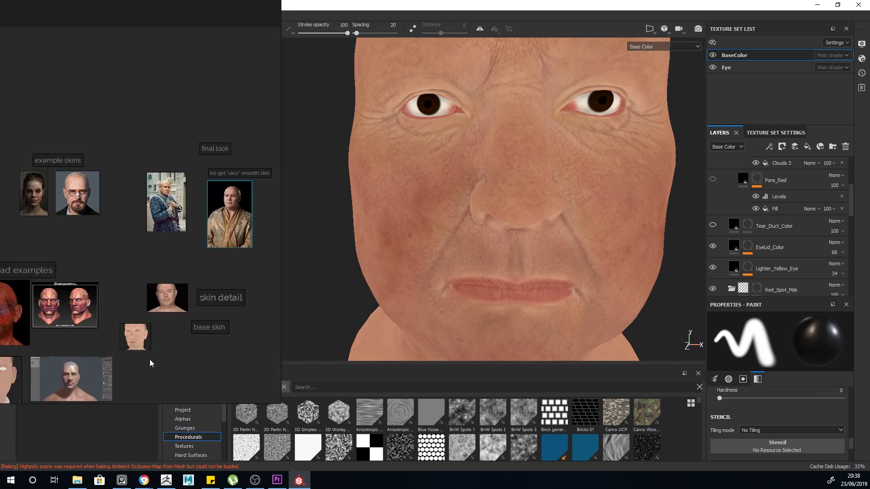
scroll(124, 342, up, 3)
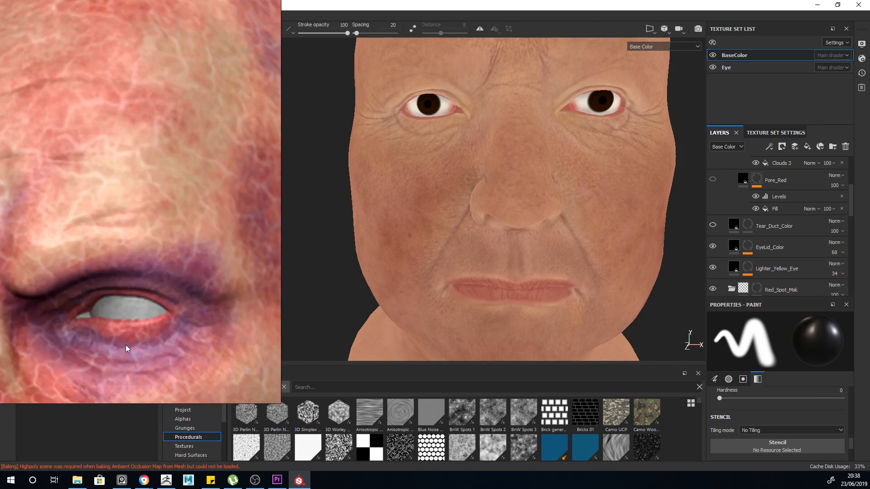
scroll(139, 232, down, 10)
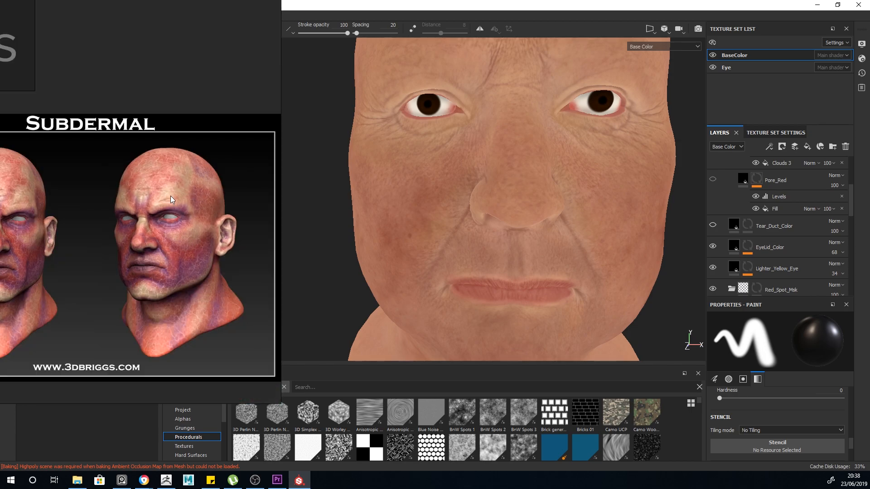
scroll(146, 112, up, 12)
scroll(124, 145, down, 8)
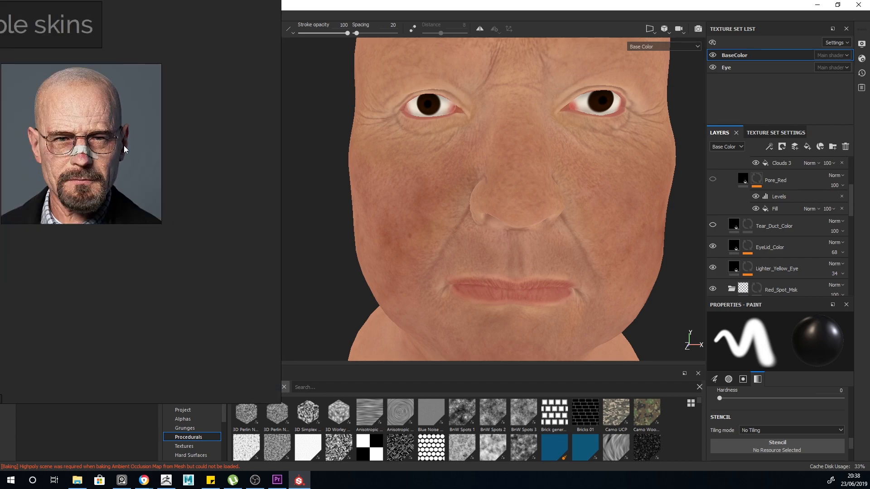
scroll(120, 167, up, 10)
scroll(127, 158, down, 8)
scroll(132, 159, up, 8)
scroll(132, 159, down, 8)
scroll(132, 159, down, 3)
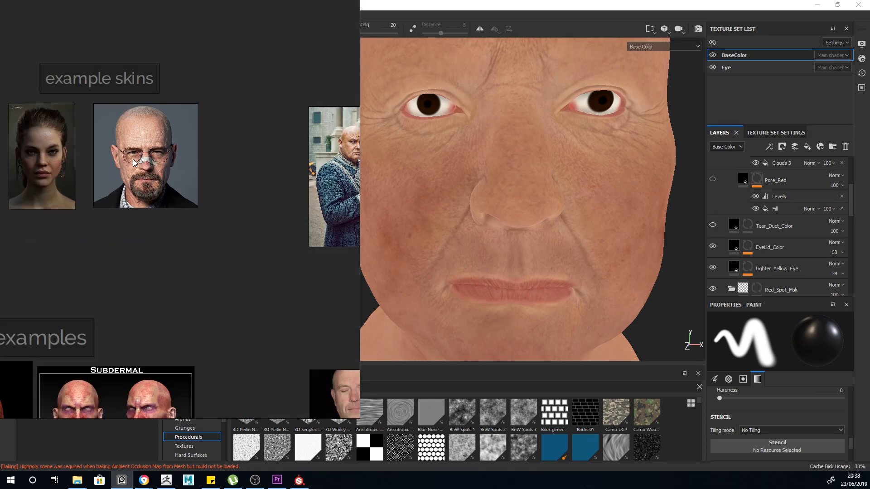
scroll(132, 159, up, 8)
scroll(132, 161, down, 8)
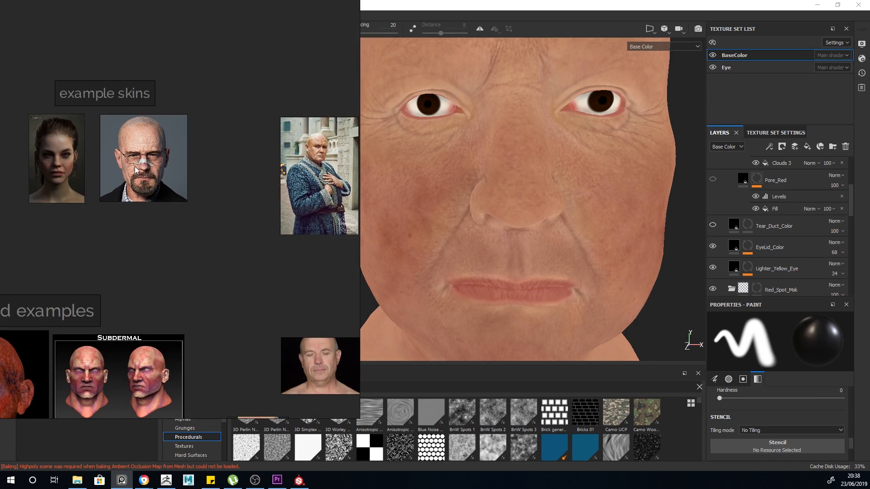
- Turn on the Tear_Duct_Color layer and compare the inner eye corners with and without it
click(713, 225)
click(713, 226)
click(713, 225)
click(714, 226)
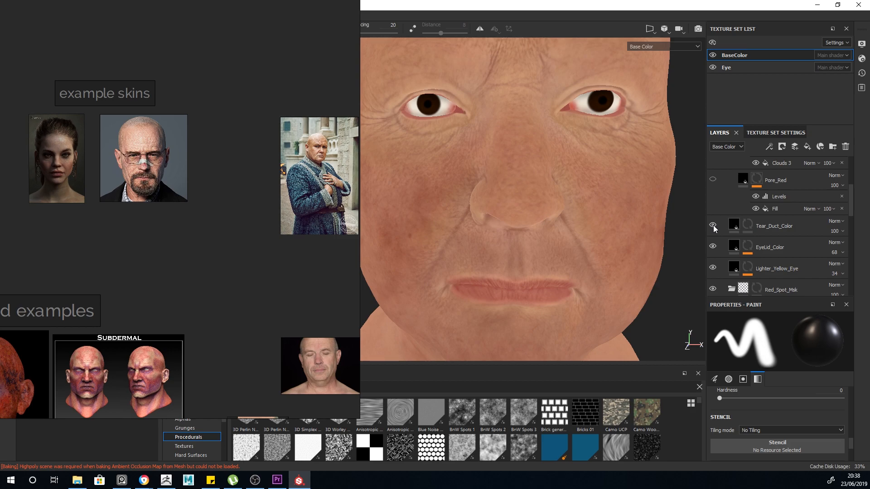
scroll(569, 126, up, 1)
scroll(615, 182, down, 1)
scroll(615, 182, down, 3)
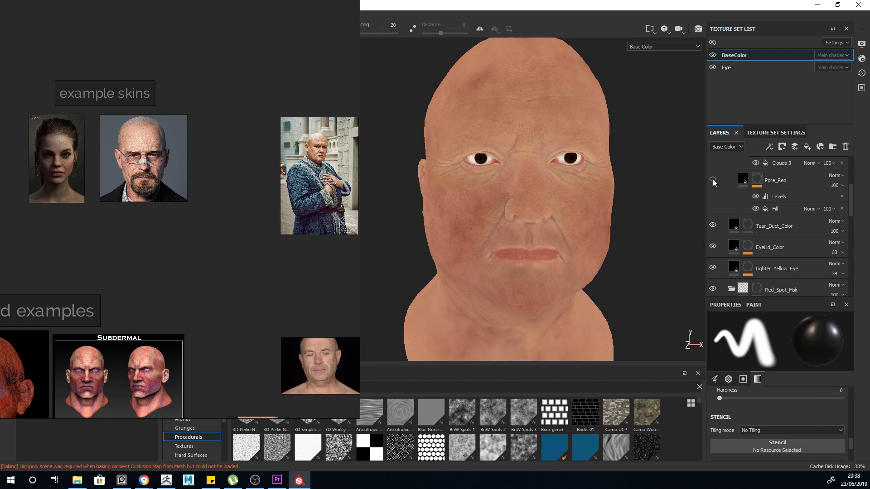
- Turn on the Pore_Red layer, select its mask and examine the red pore coloring on the head beside the references
click(737, 182)
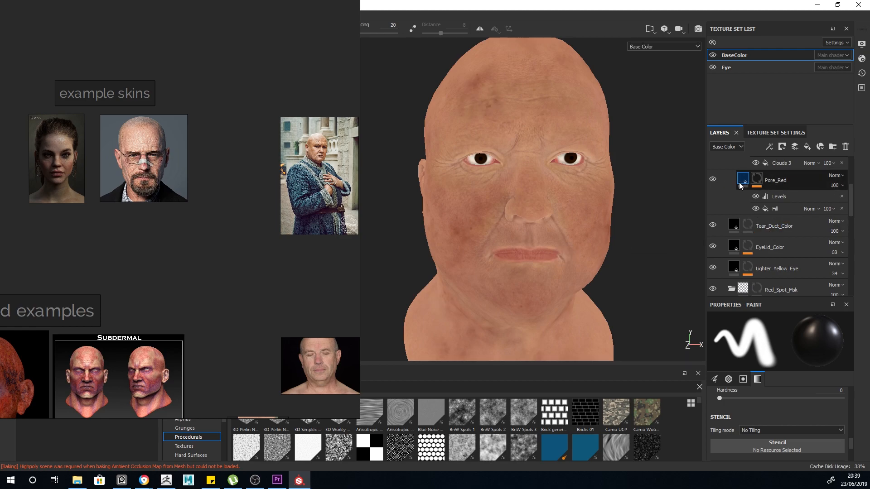
click(744, 186)
alt+drag(646, 203, 621, 227)
click(757, 179)
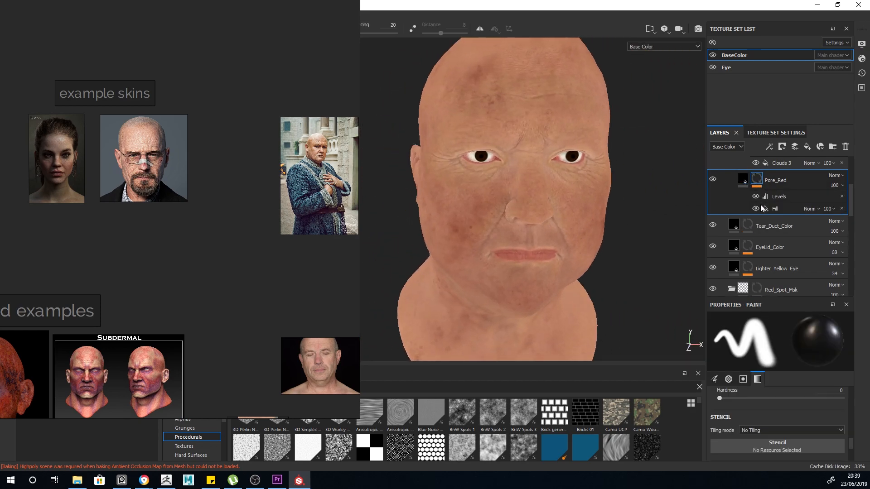
right_drag(164, 267, 119, 250)
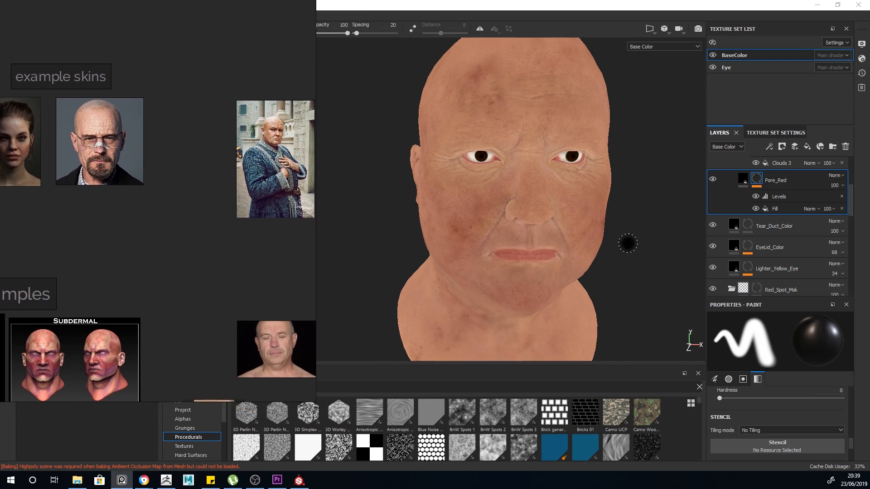
alt+drag(564, 202, 587, 200)
mouse_move(587, 130)
alt+mouse_down()
mouse_move(417, 103)
mouse_move(573, 131)
mouse_move(563, 181)
alt+mouse_up()
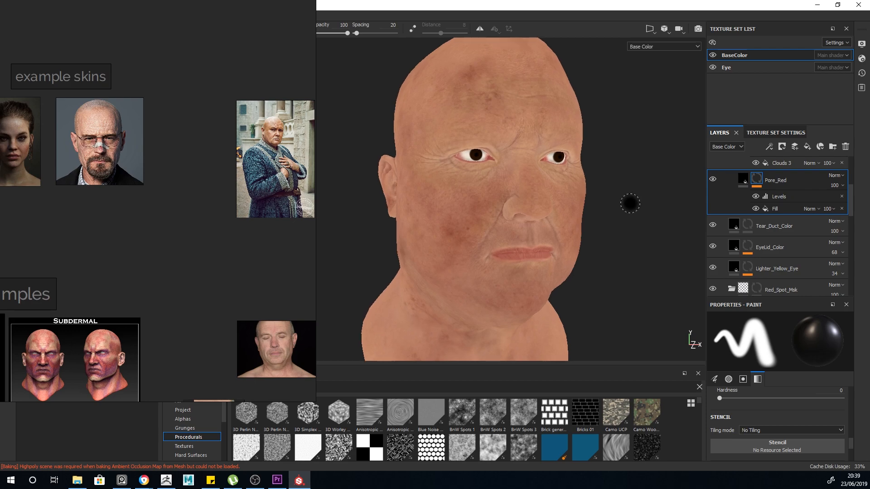
- Compare the skin with the Pore_Red layer in the full material display and in the base color display
key(m)
scroll(624, 199, down, 2)
alt+drag(630, 204, 603, 202)
scroll(602, 203, up, 2)
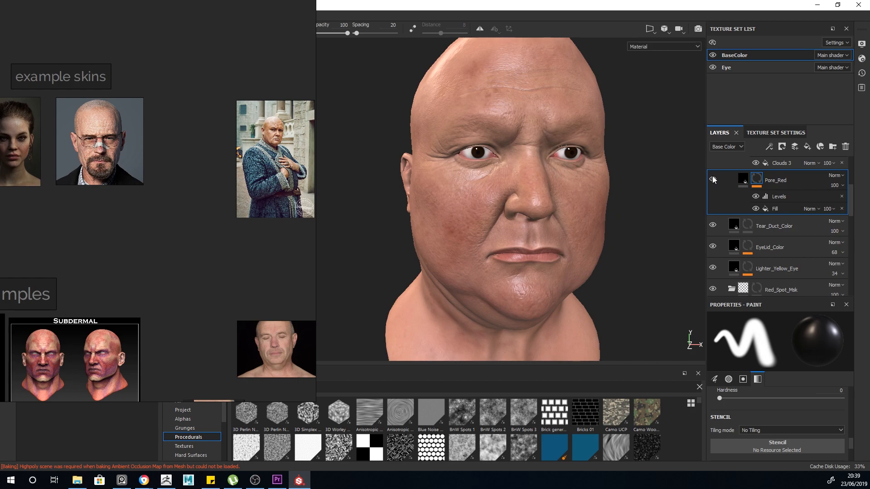
scroll(751, 216, up, 1)
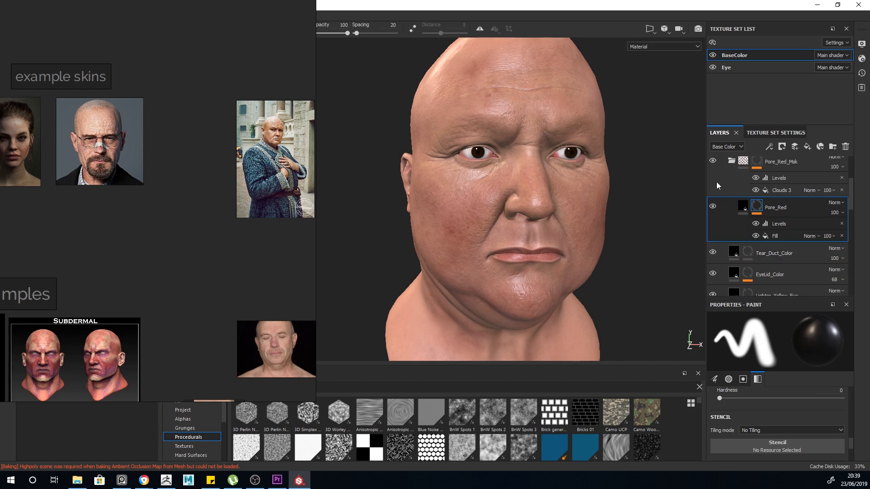
scroll(718, 186, up, 1)
key(c)
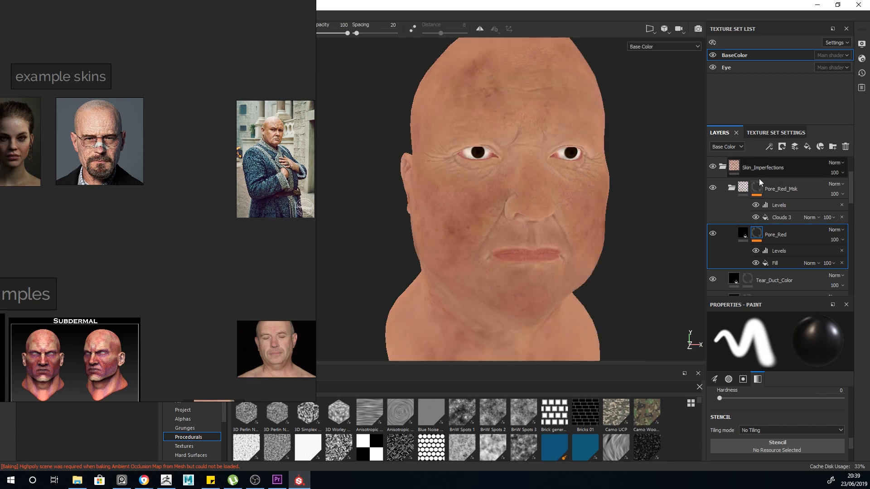
- Collapse the Skin_Imperfections folder, display the head with its full material and select the roughness folder
click(723, 167)
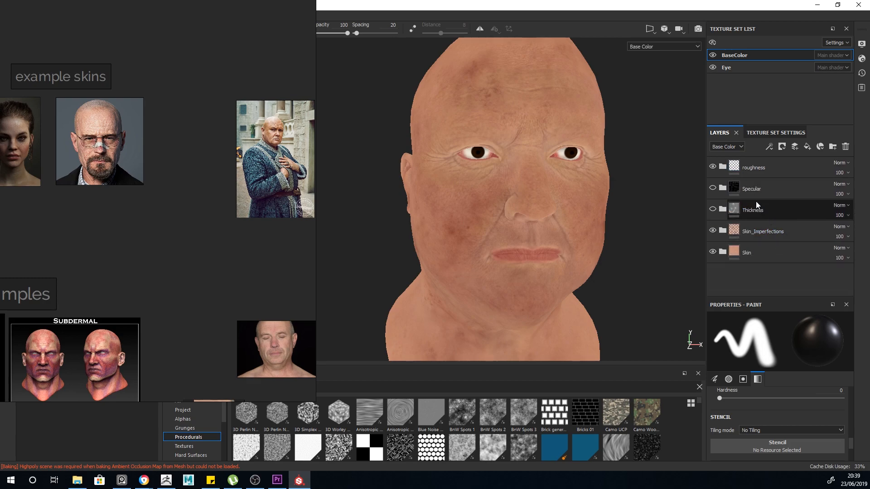
mouse_move(616, 234)
alt+mouse_down()
mouse_move(573, 236)
mouse_move(612, 231)
alt+mouse_up()
key(m)
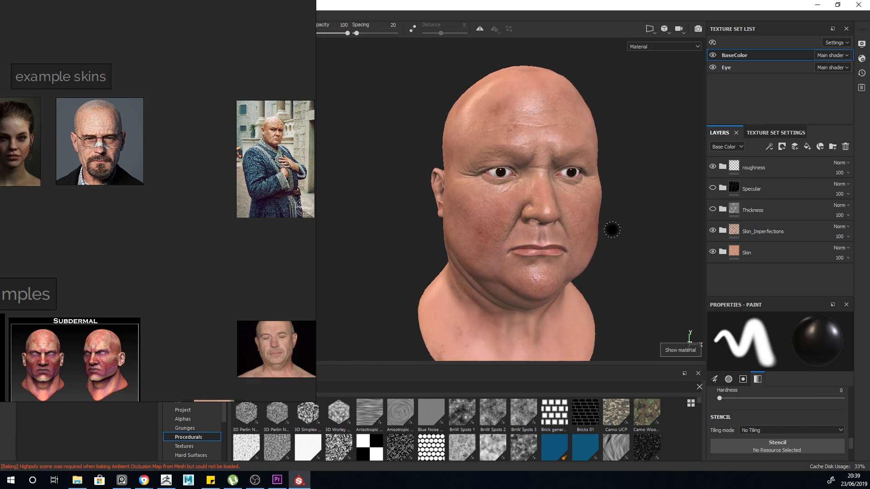
click(780, 211)
click(772, 169)
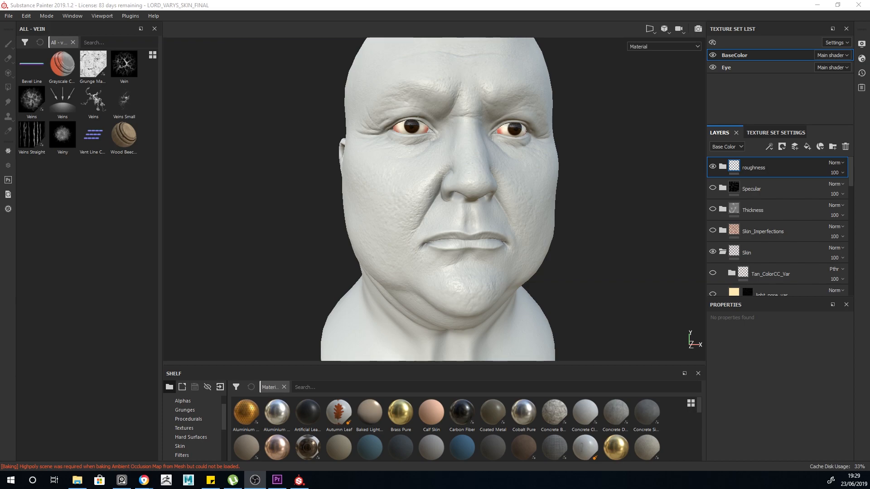
- Open the mesh map baking settings for the BaseColor texture set and set Match to Always
click(783, 132)
click(820, 256)
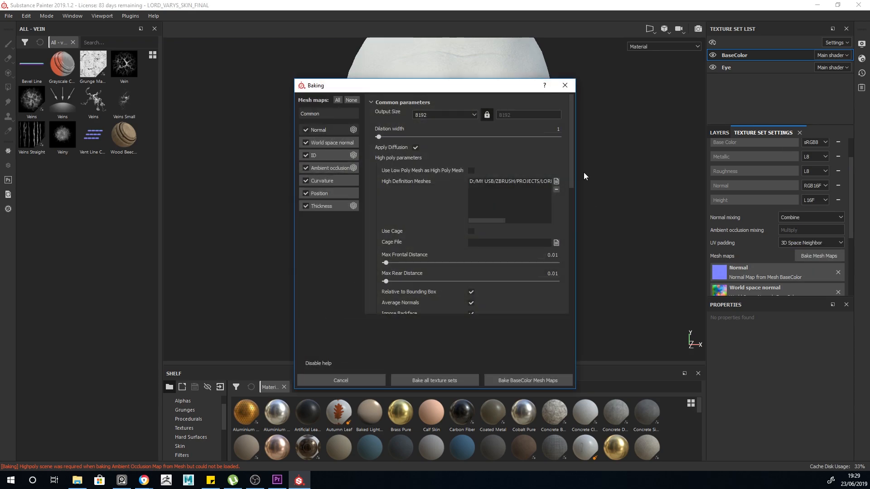
drag(570, 166, 572, 224)
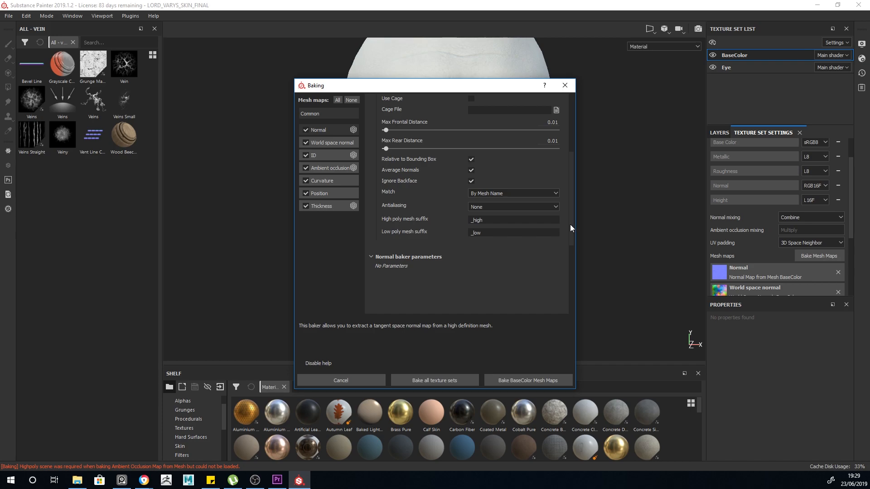
click(488, 194)
click(483, 202)
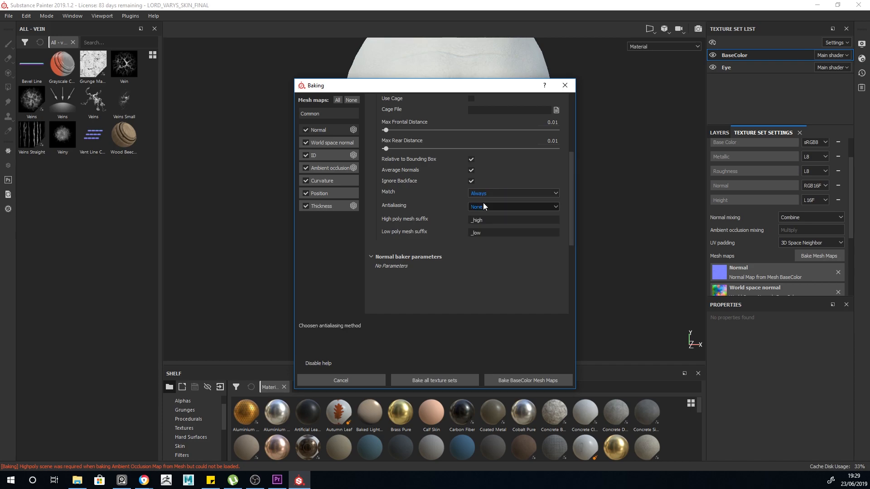
click(482, 195)
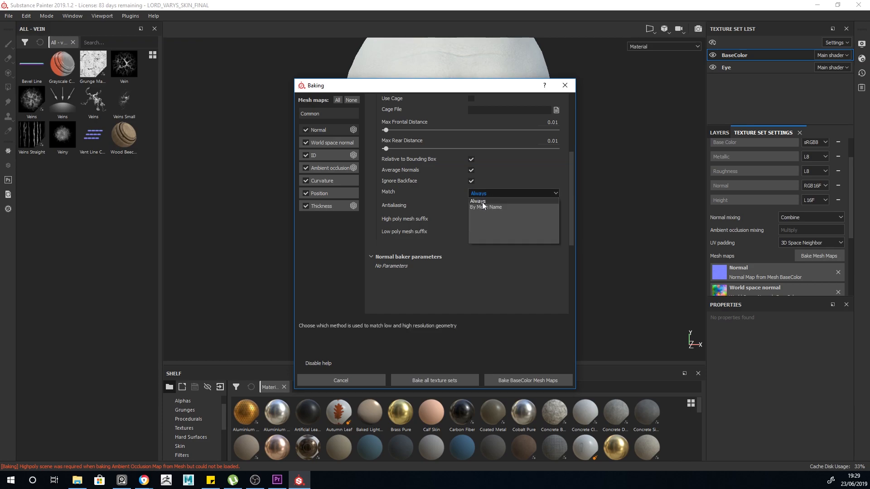
- Review the World space normal, ID, Ambient occlusion, Curvature, Position and Thickness baker parameters, and close the settings without baking
click(338, 139)
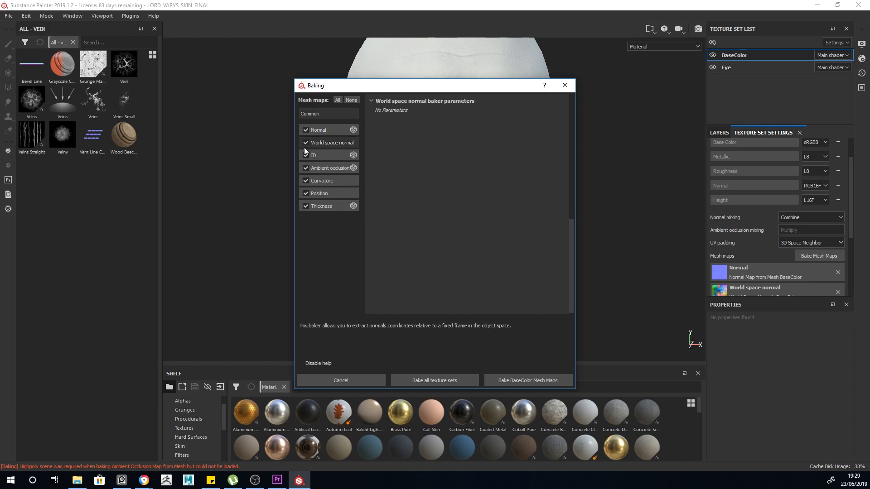
click(319, 158)
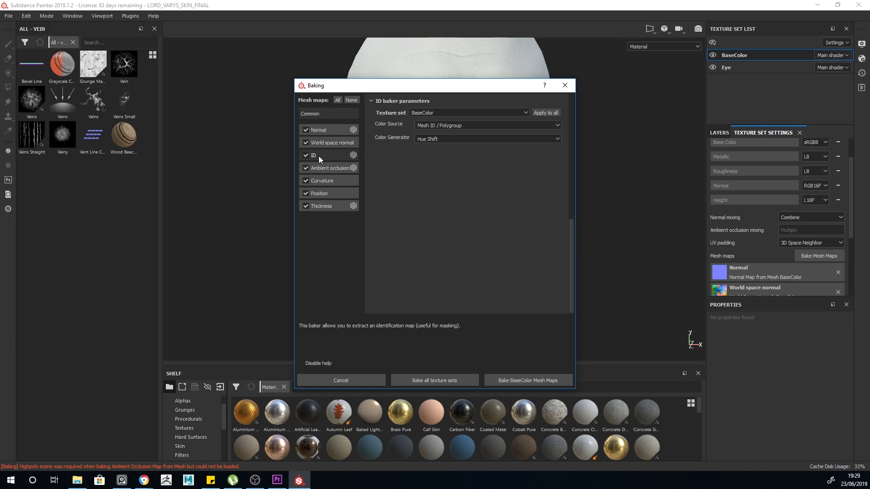
click(445, 125)
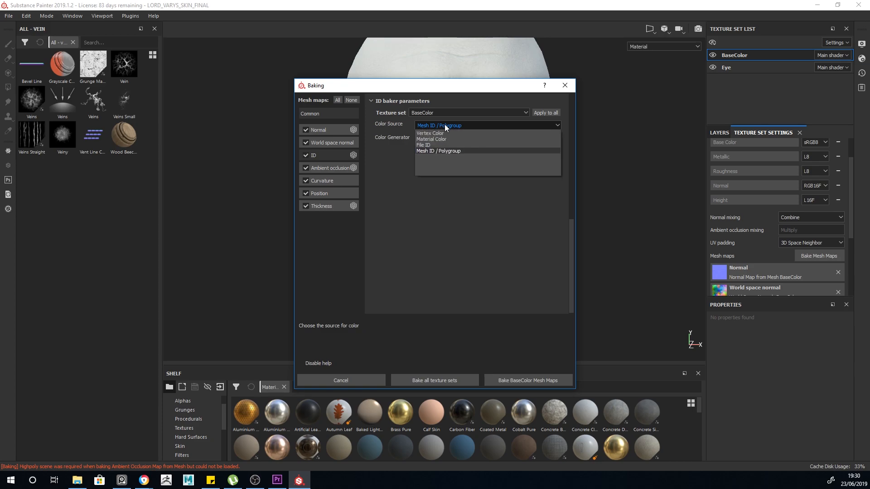
click(432, 151)
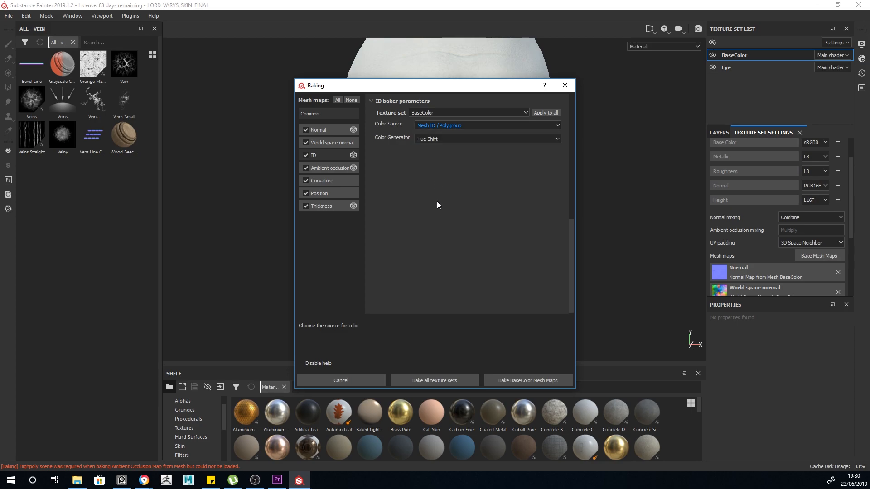
click(330, 170)
click(556, 124)
click(342, 181)
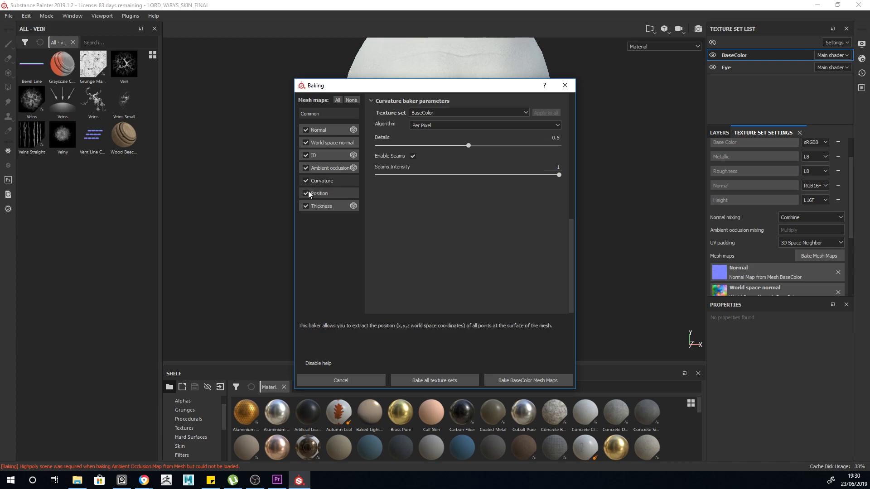
click(331, 194)
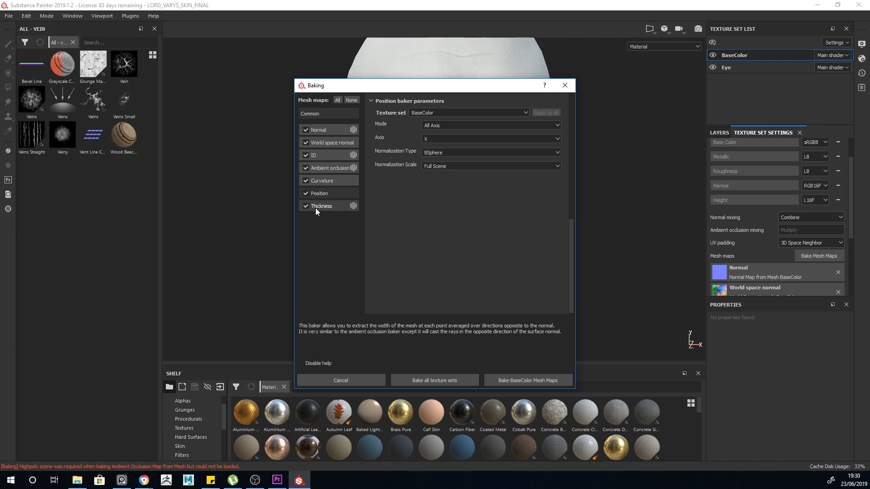
click(327, 206)
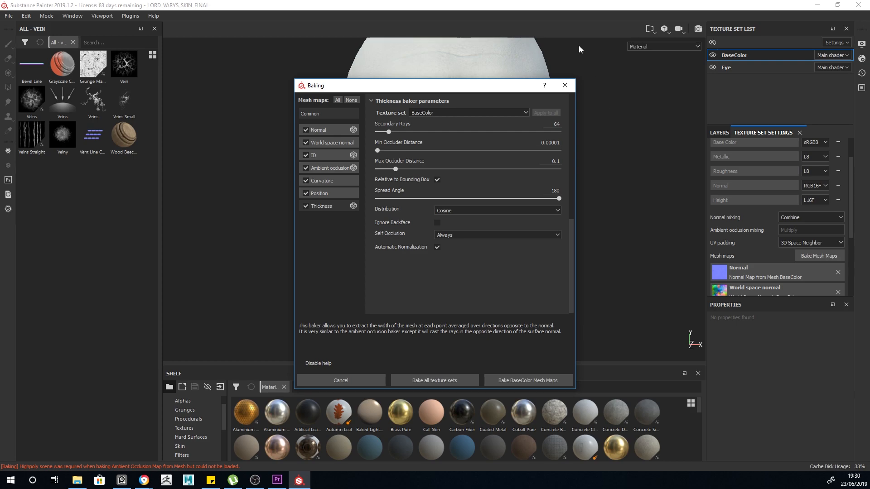
click(565, 87)
- Add a fill layer above the roughness folder and limit its material to the color channel
click(723, 132)
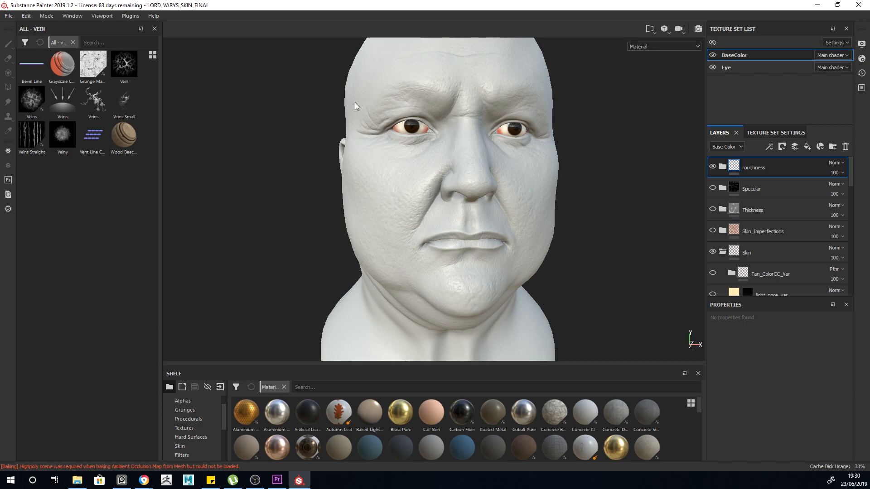
click(808, 146)
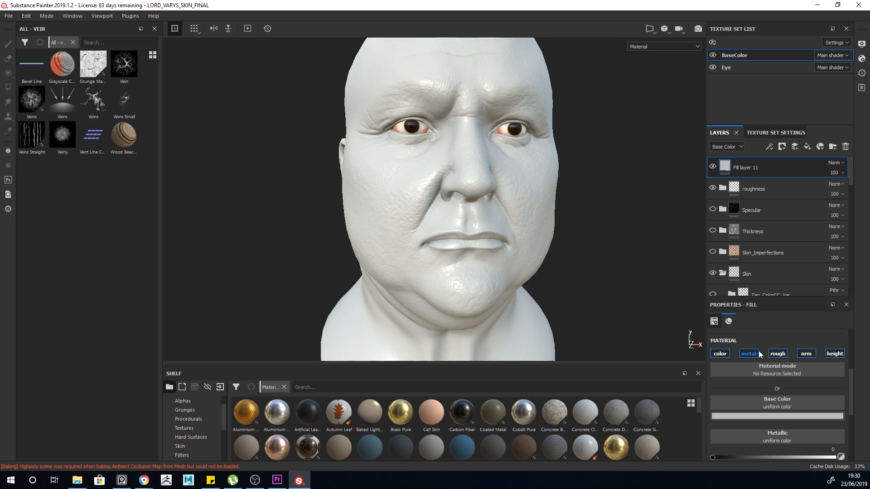
click(776, 353)
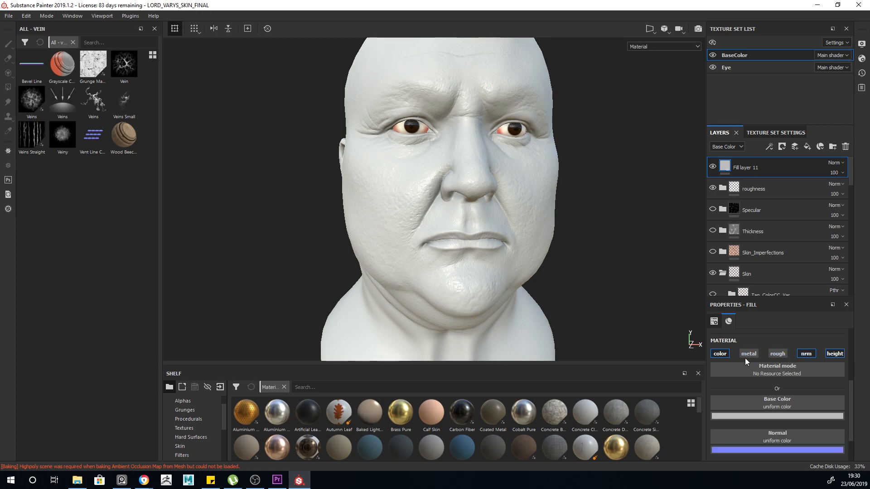
click(806, 354)
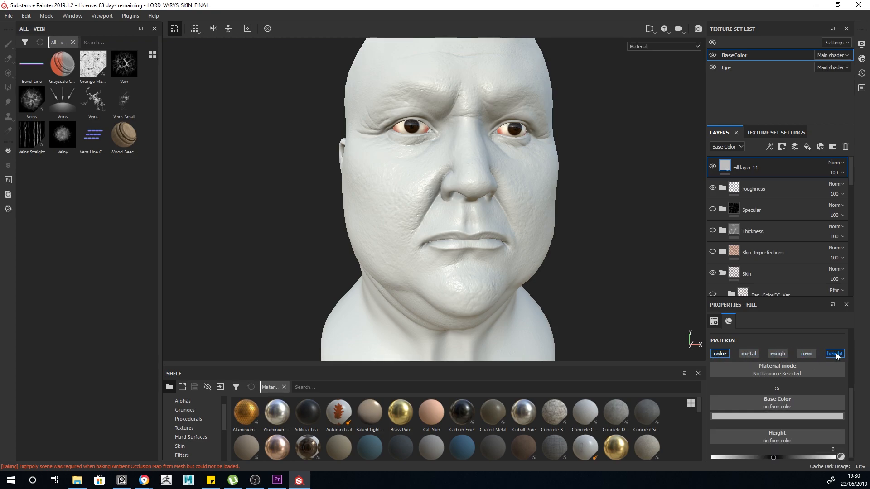
- Set the new fill layer's base color to a light pinkish-tan skin tone
click(774, 416)
click(757, 363)
drag(757, 363, 756, 353)
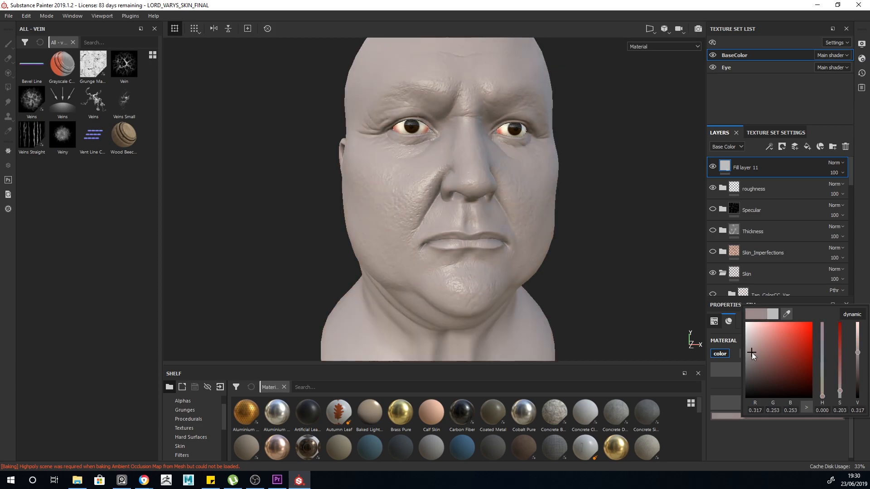
click(822, 382)
click(840, 387)
drag(822, 385, 823, 392)
drag(791, 361, 765, 346)
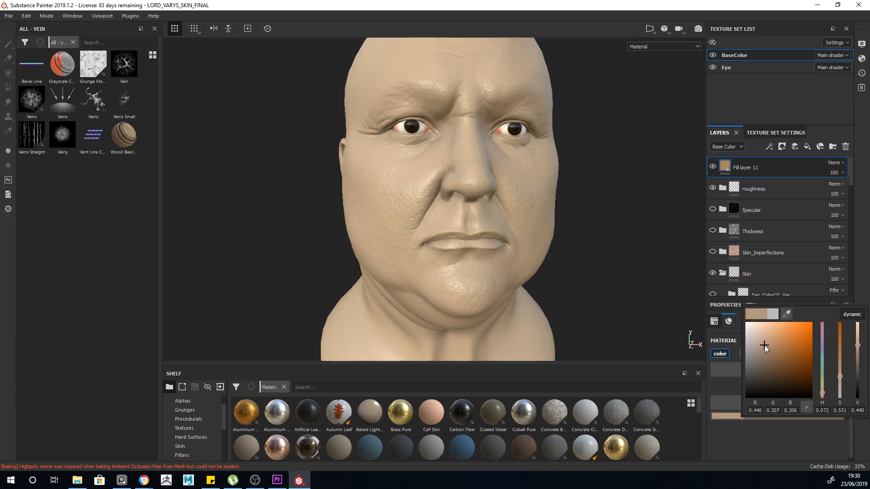
click(822, 396)
drag(822, 398, 823, 395)
- Add a second color-only fill layer on top and set its base color to dark red, RGB 0.099, 0, 0
click(765, 165)
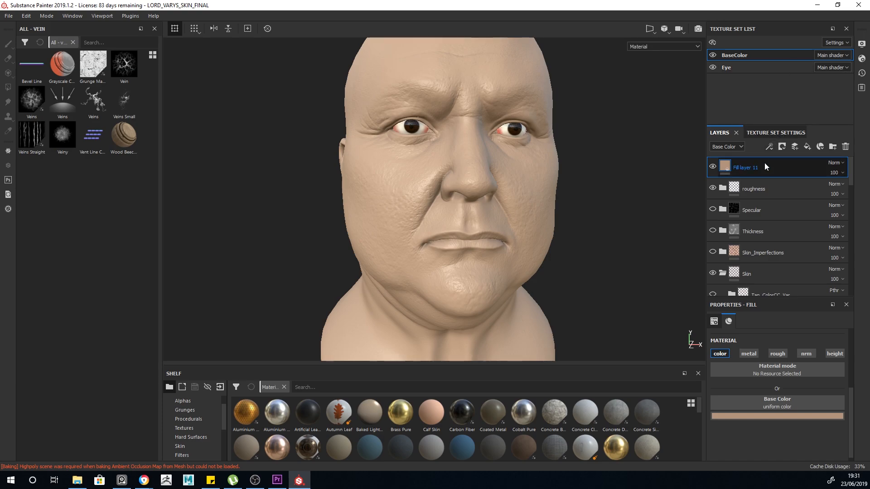
click(807, 148)
click(749, 354)
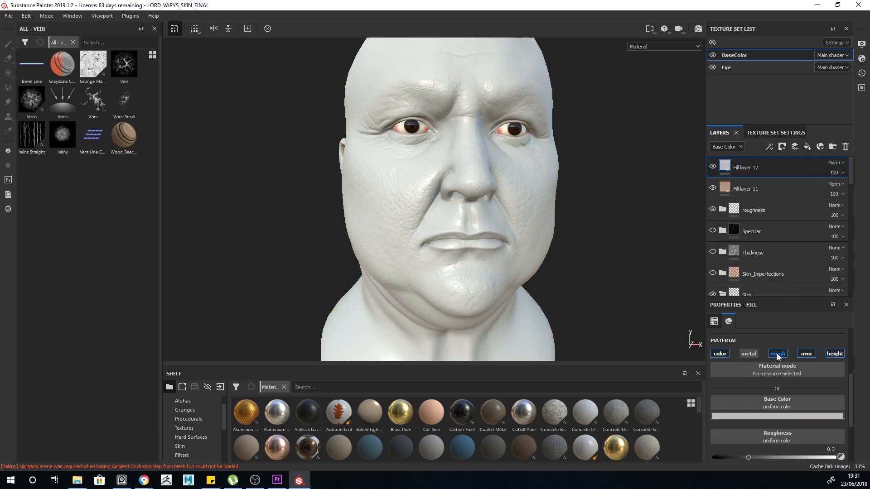
click(747, 415)
drag(802, 358, 815, 369)
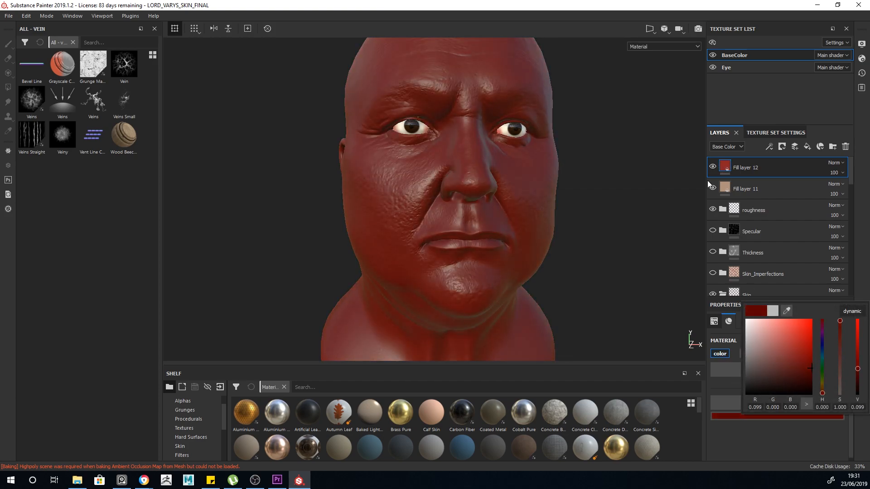
- Add a bitmap mask to the dark red fill layer using the Curvature map found by searching for "CUR"
right_click(749, 167)
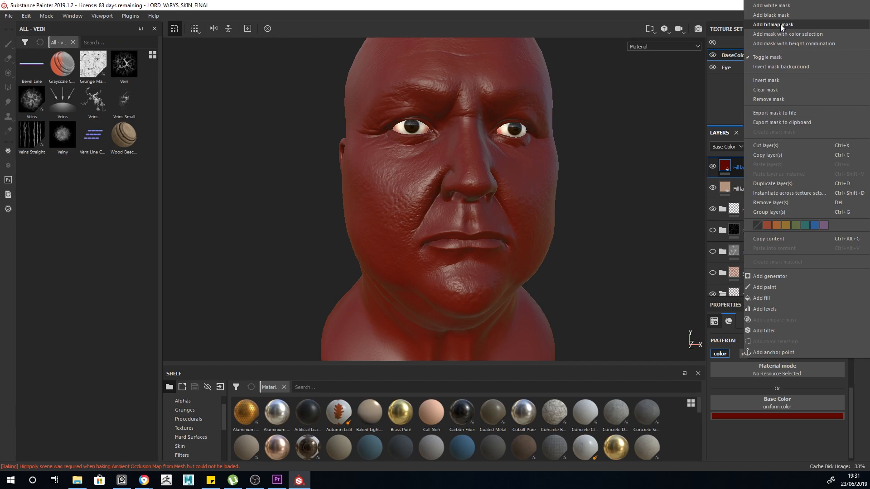
click(781, 24)
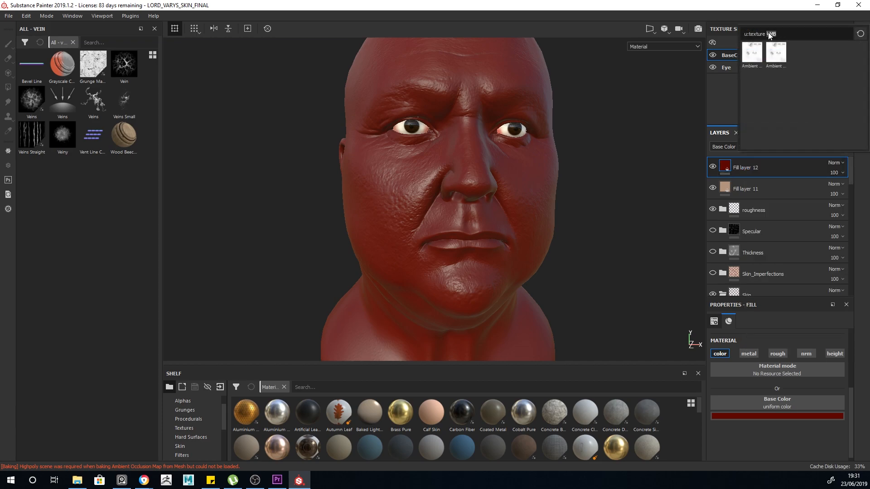
text(cU)
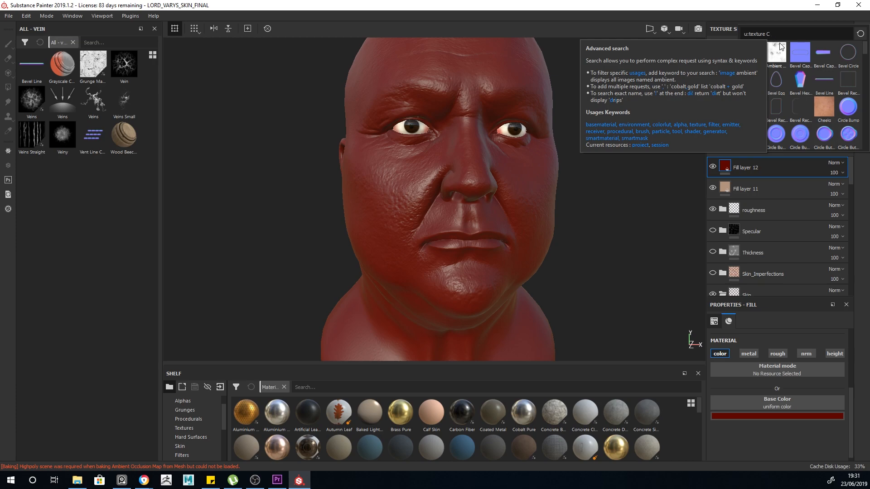
mouse_move(781, 45)
text(R)
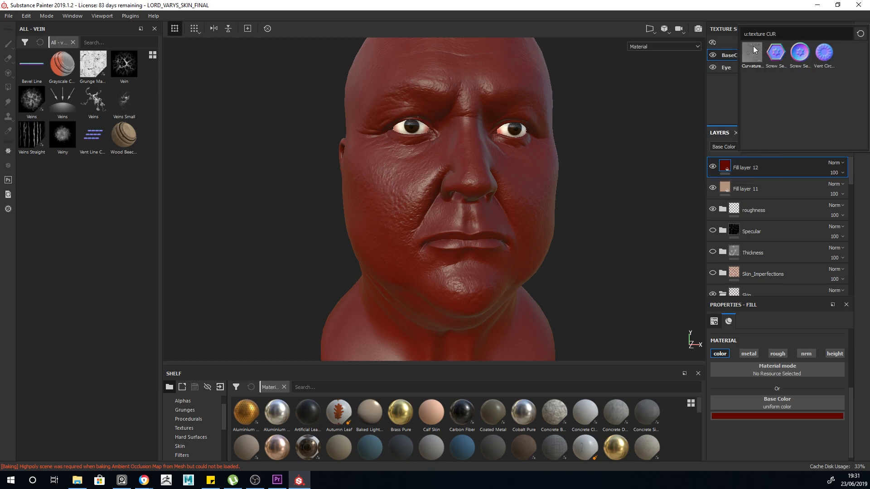
click(754, 46)
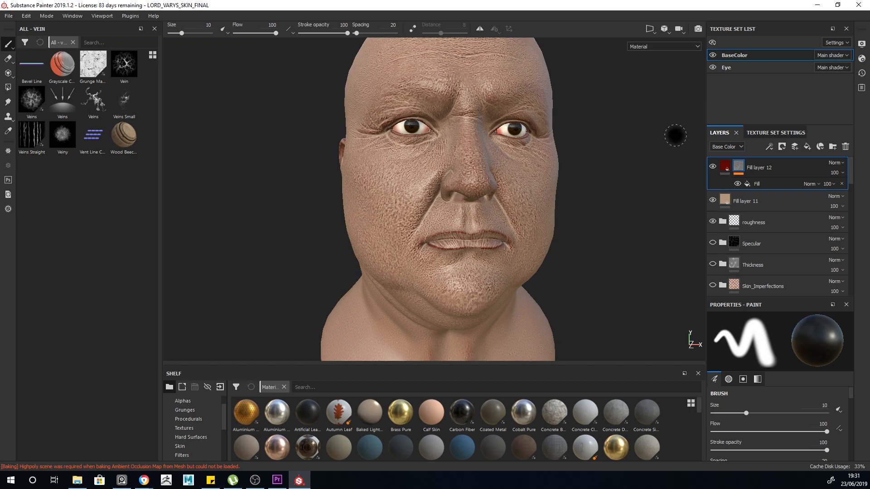
- Isolate the base color channel in the viewport and examine the curvature-masked red on the face up close
click(744, 169)
right_click(742, 170)
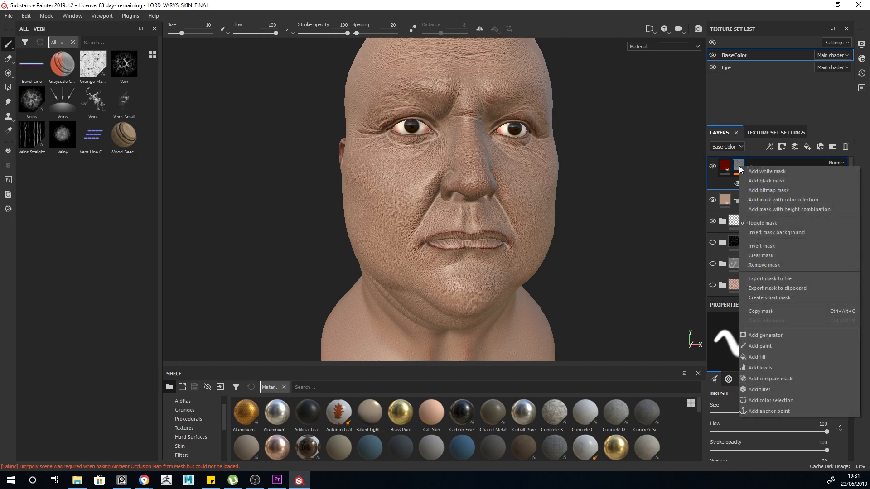
click(739, 169)
scroll(543, 155, up, 2)
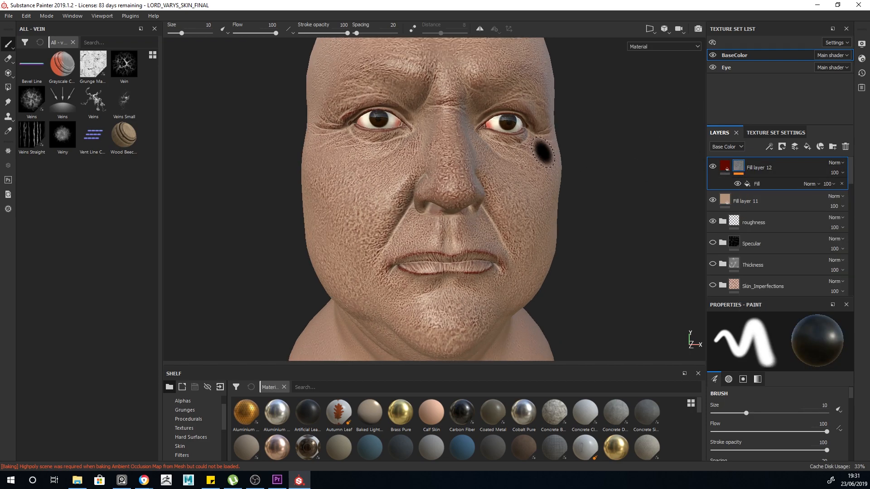
key(c)
key(c)
key(c)
key(c)
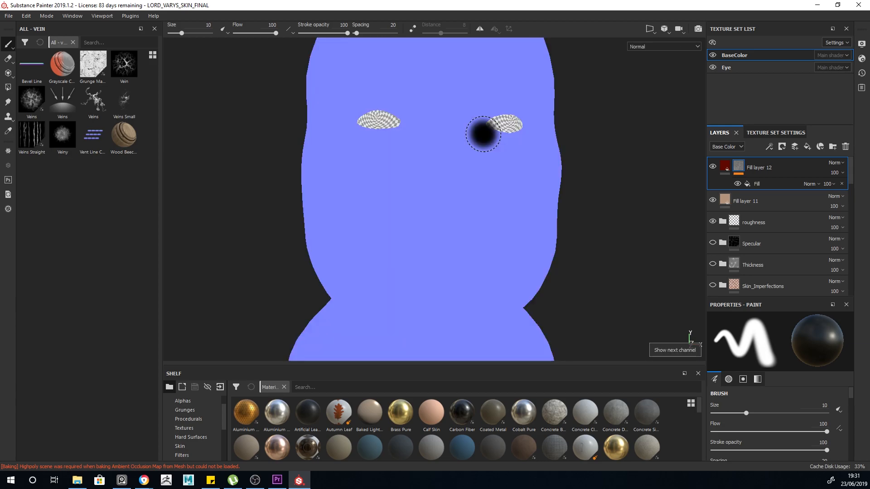
key(c)
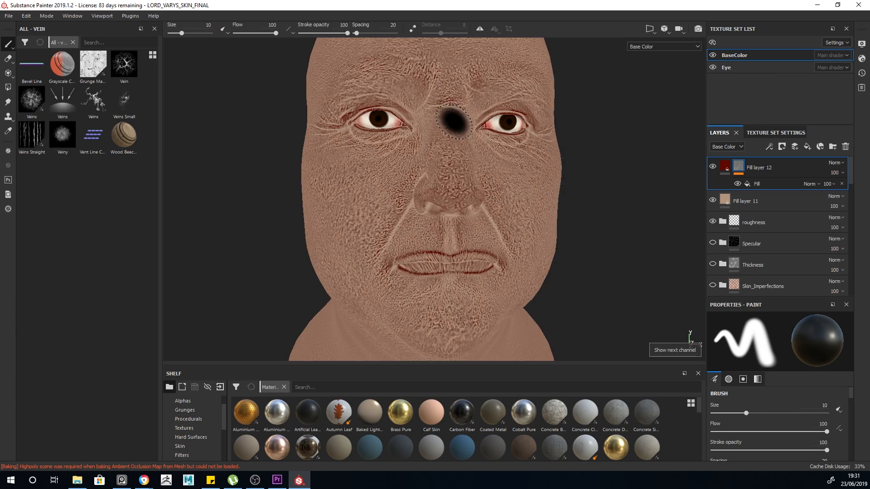
scroll(450, 121, up, 2)
alt+drag(653, 200, 608, 189)
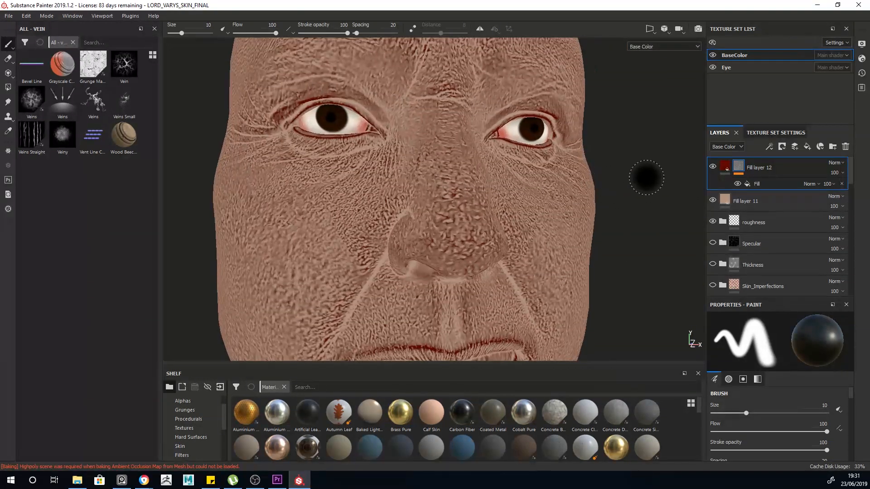
- Add a Levels effect to the dark red layer's mask, invert it, and set its midpoint to about 0.617
right_click(731, 170)
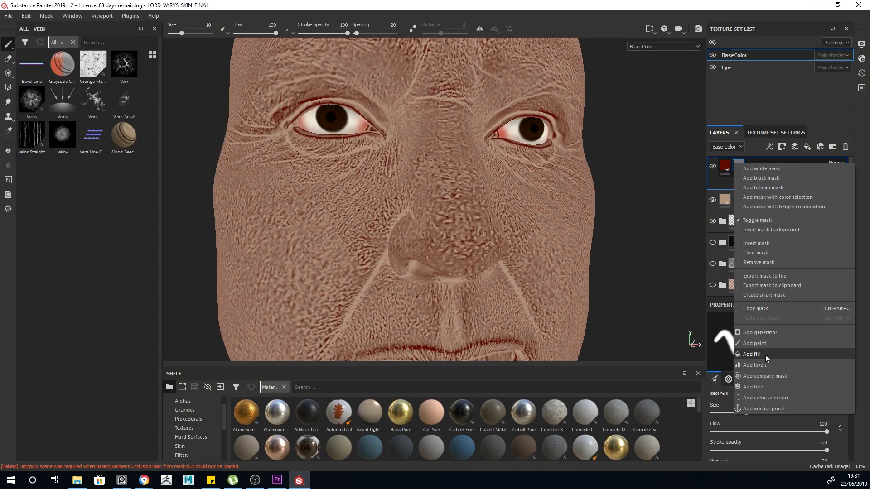
click(766, 368)
click(812, 400)
scroll(361, 192, up, 5)
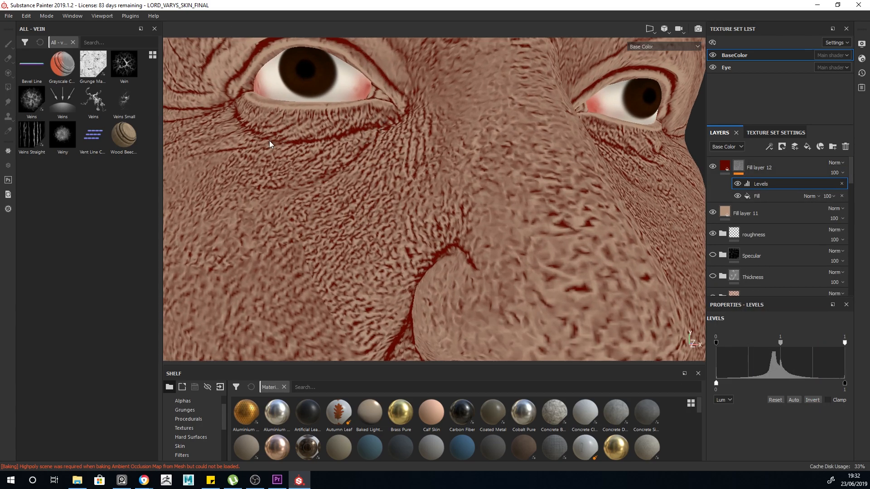
scroll(270, 146, down, 4)
scroll(240, 131, up, 3)
mouse_move(246, 164)
alt+mouse_down()
mouse_move(461, 179)
mouse_move(249, 169)
alt+mouse_up()
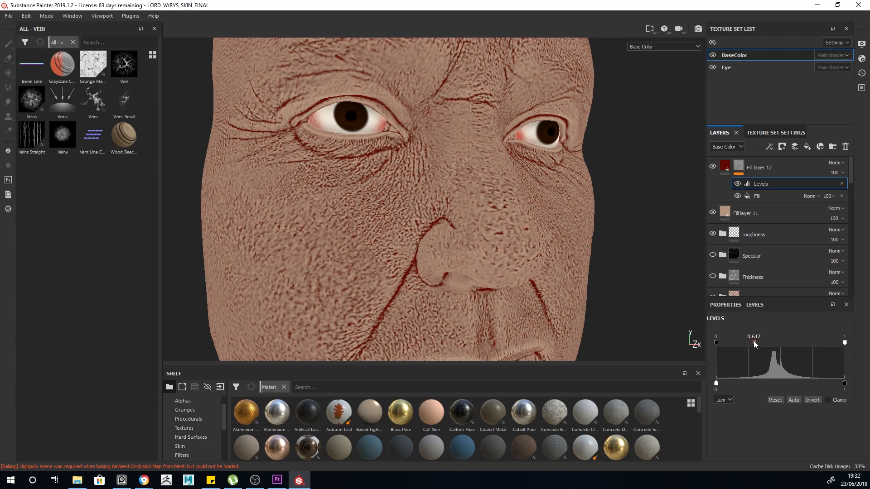
drag(753, 342, 752, 342)
alt+drag(568, 212, 517, 214)
- Add a Blur filter to the dark red layer's mask and set the blur intensity to 0.23
right_click(741, 169)
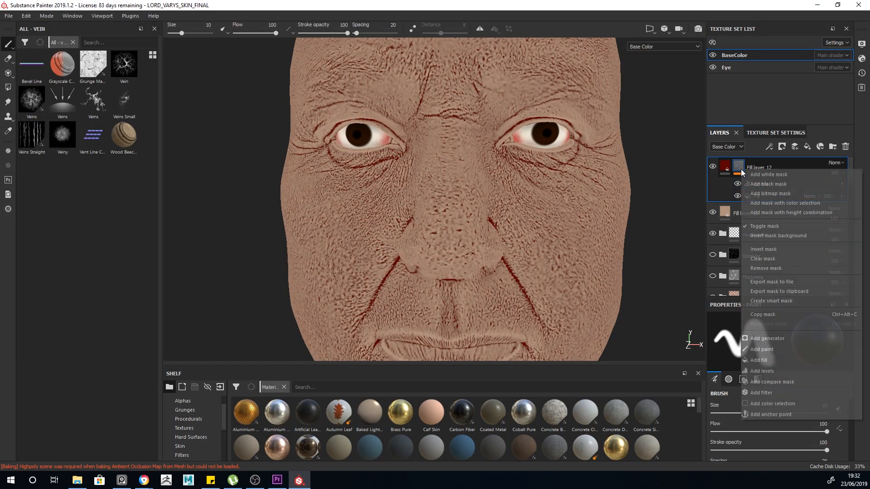
click(770, 395)
click(765, 337)
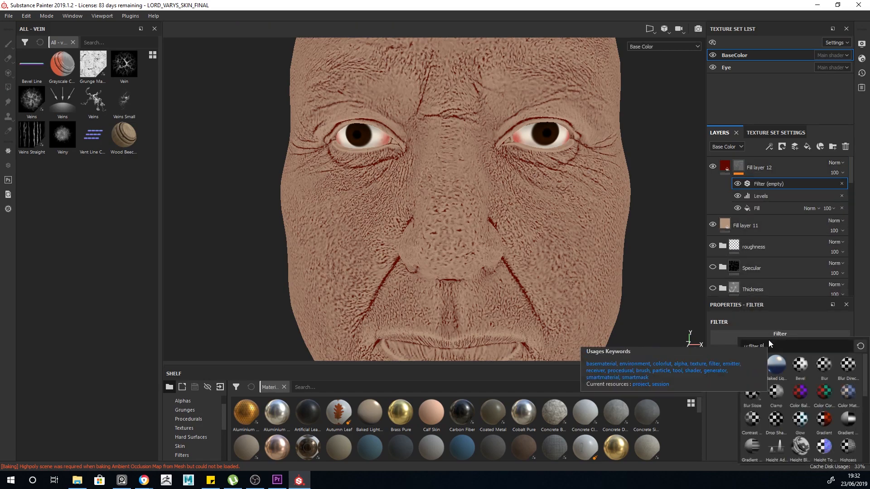
text(blur)
click(748, 367)
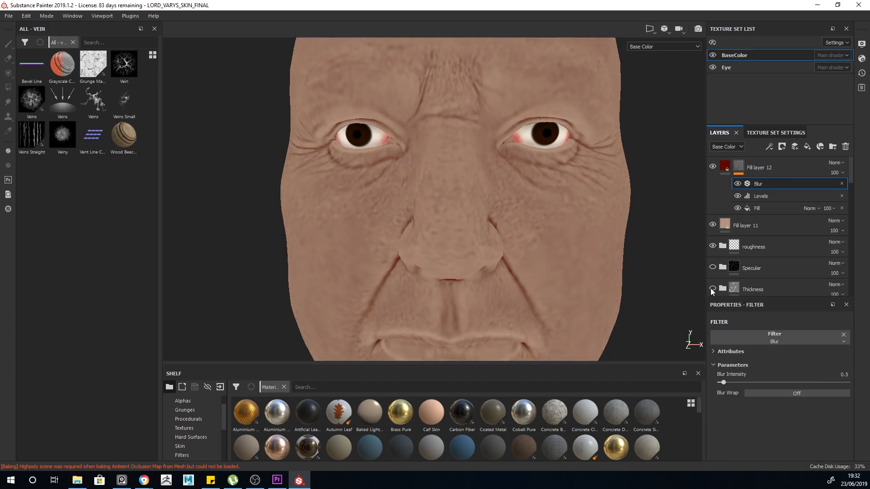
drag(723, 382, 721, 383)
- Set the dark red layer's opacity to 90 and return the viewport to the full material display
alt+drag(338, 86, 430, 98)
alt+right_drag(553, 164, 587, 170)
alt+drag(587, 170, 531, 180)
scroll(531, 181, down, 3)
click(835, 173)
click(844, 190)
mouse_move(844, 189)
mouse_down()
mouse_move(854, 189)
mouse_move(845, 188)
mouse_up()
key(m)
alt+drag(548, 181, 596, 227)
click(834, 173)
drag(851, 190, 862, 192)
scroll(434, 142, down, 3)
alt+drag(454, 173, 440, 220)
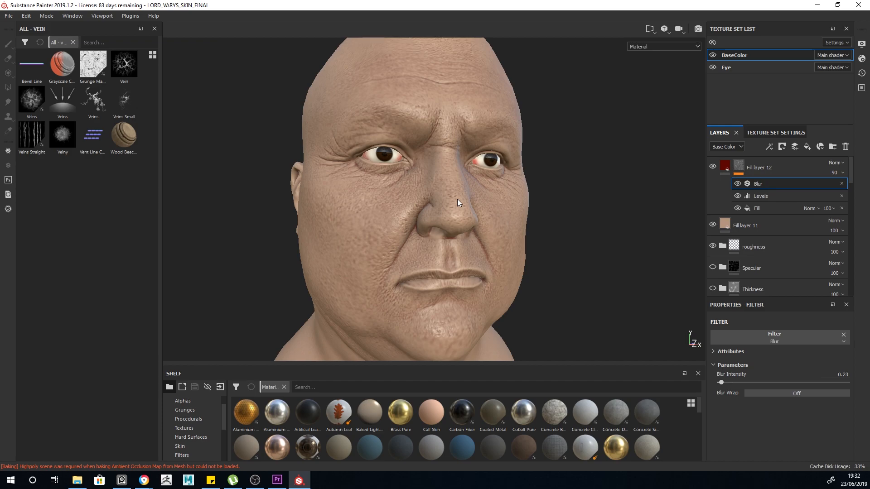
alt+drag(484, 163, 578, 209)
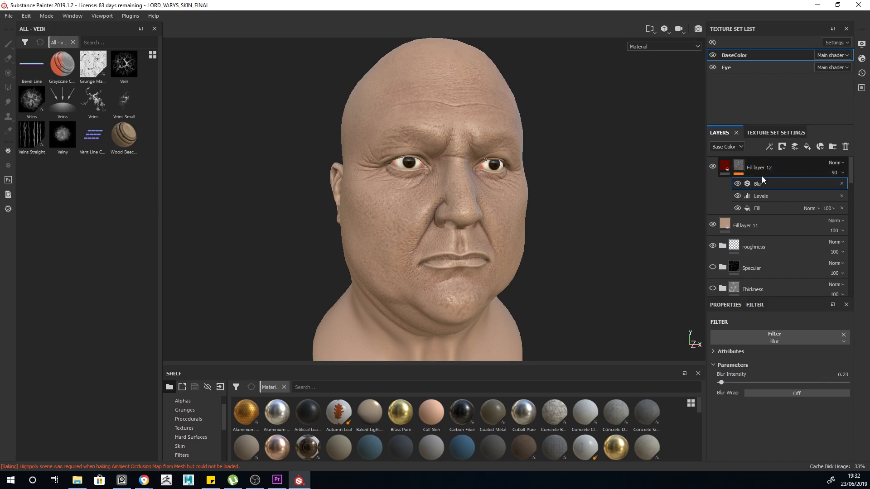
- Add a third fill layer above the dark red one and limit its material to the color channel
click(810, 145)
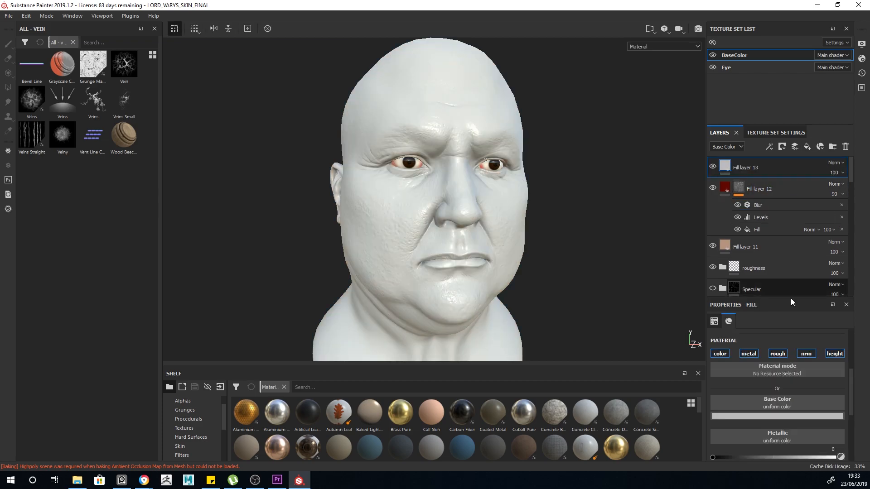
click(747, 355)
click(777, 354)
click(806, 354)
click(835, 353)
- Set the new top fill layer's base color to a dark bluish green
click(791, 416)
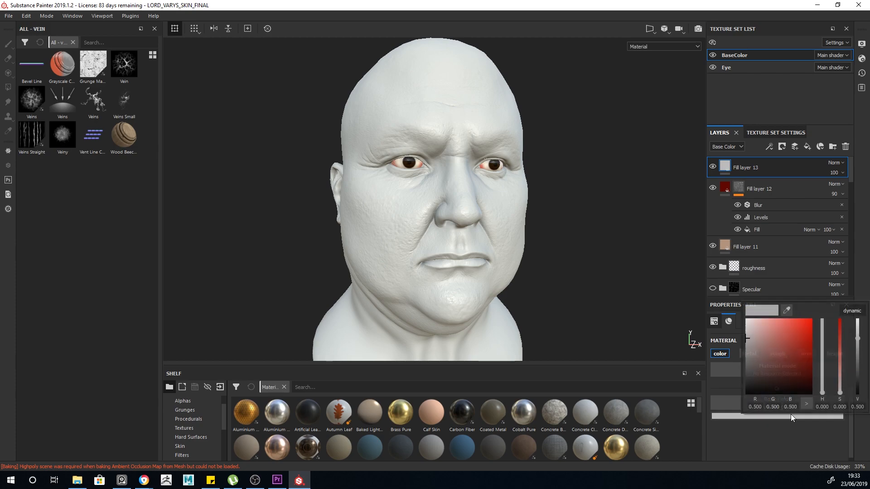
click(822, 366)
click(809, 349)
drag(809, 349, 820, 361)
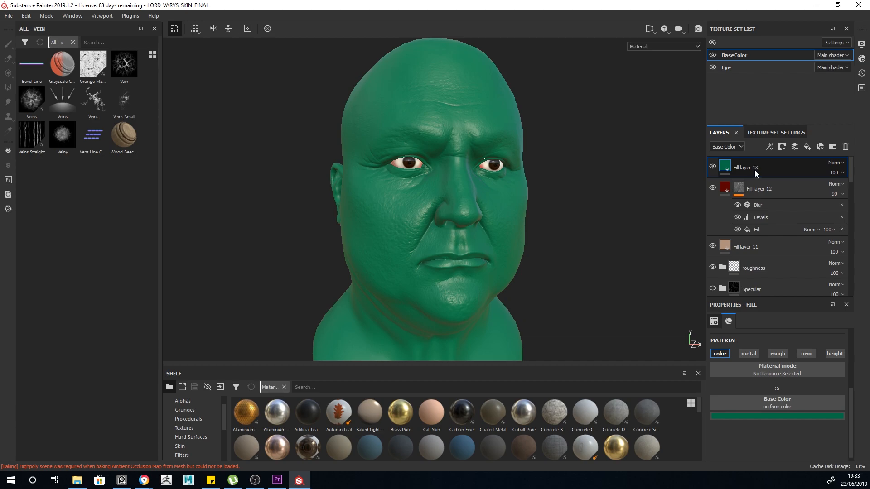
- Add a bitmap mask to the green fill layer using the Ambient Occlusion map, found by searching for "AM"
right_click(754, 170)
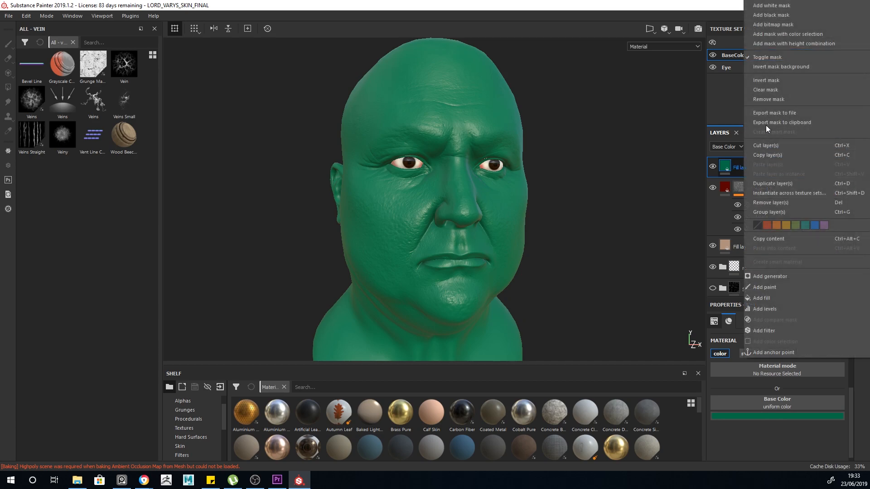
click(777, 26)
click(777, 36)
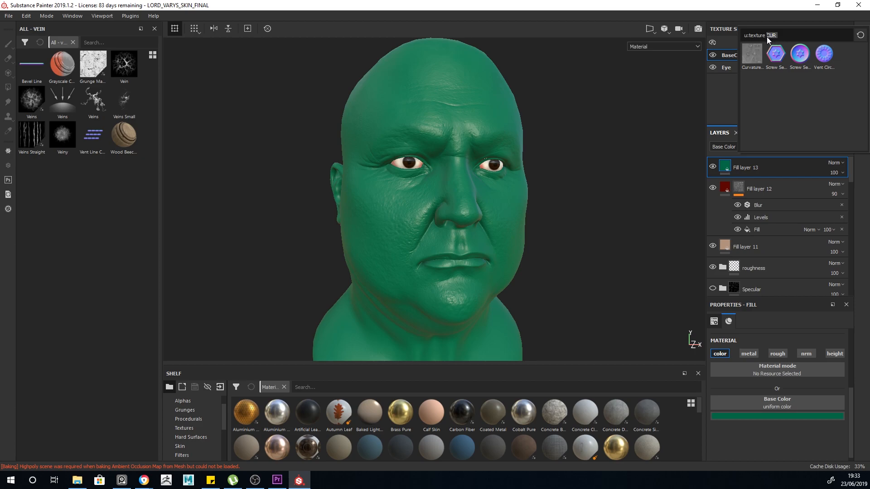
text(AM)
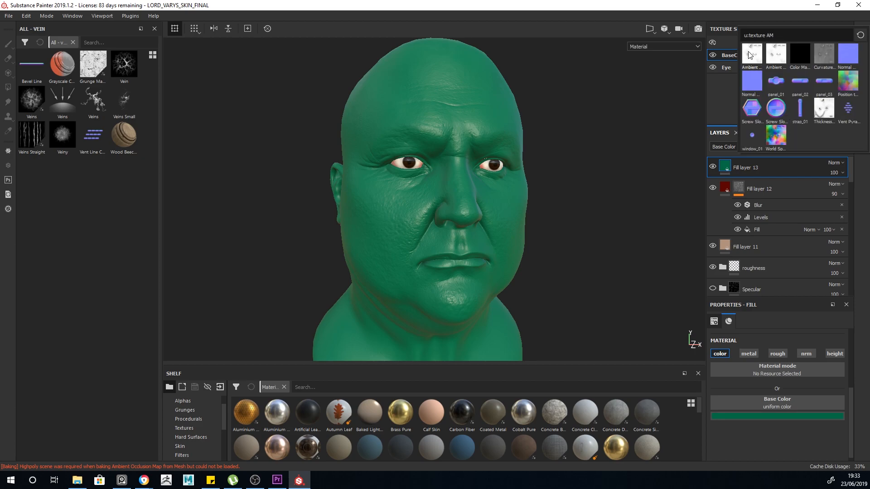
click(749, 55)
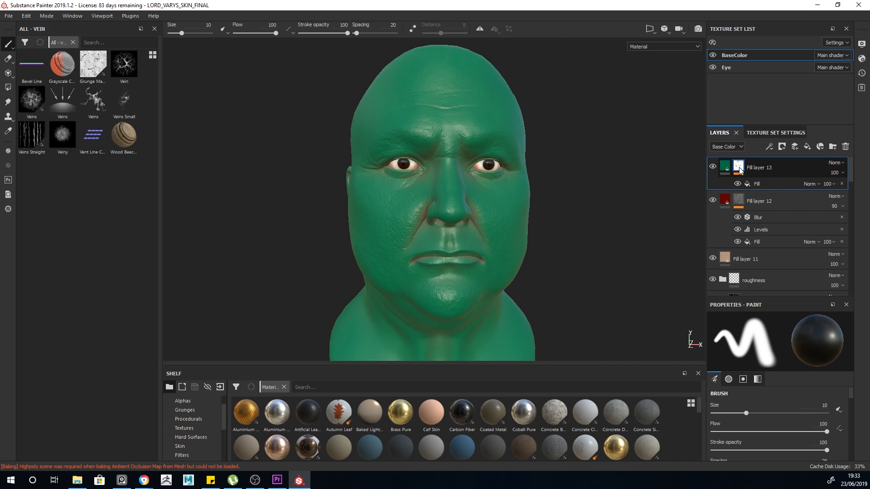
- Add a Levels effect to the green layer's mask, invert it, and set its midpoint to about 9.134
right_click(740, 170)
click(770, 368)
click(812, 399)
drag(780, 343, 799, 348)
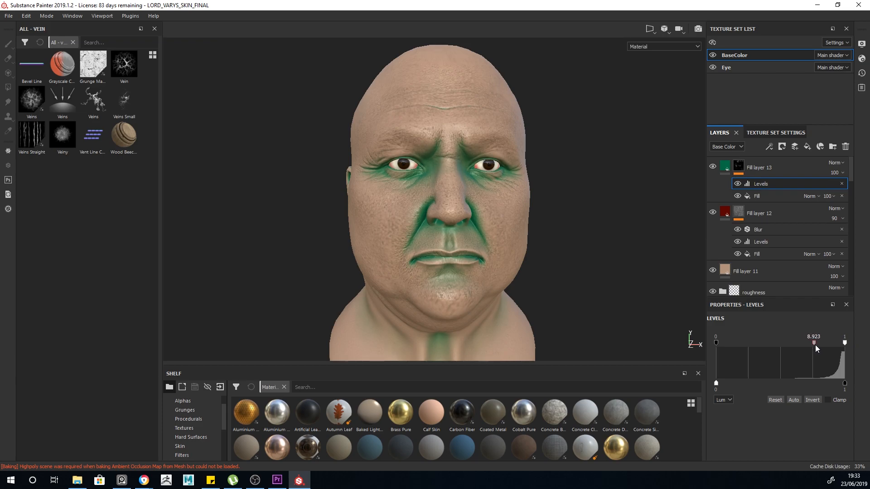
alt+drag(424, 140, 502, 243)
scroll(499, 254, down, 2)
scroll(521, 245, up, 2)
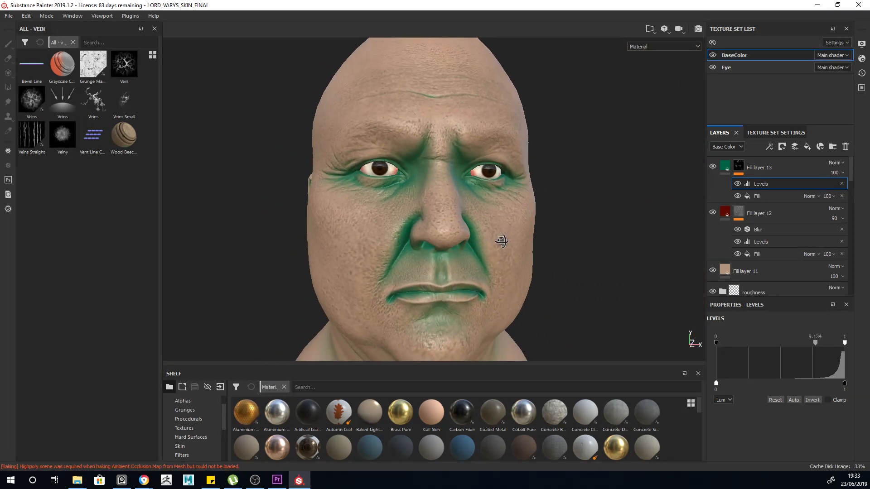
- Examine the green occlusion shading on the head in both the base color and material displays, keeping the layer opacity at 100
click(837, 176)
mouse_move(862, 189)
mouse_down()
mouse_move(826, 193)
mouse_move(868, 190)
mouse_up()
alt+drag(630, 219, 677, 165)
key(c)
scroll(505, 243, down, 3)
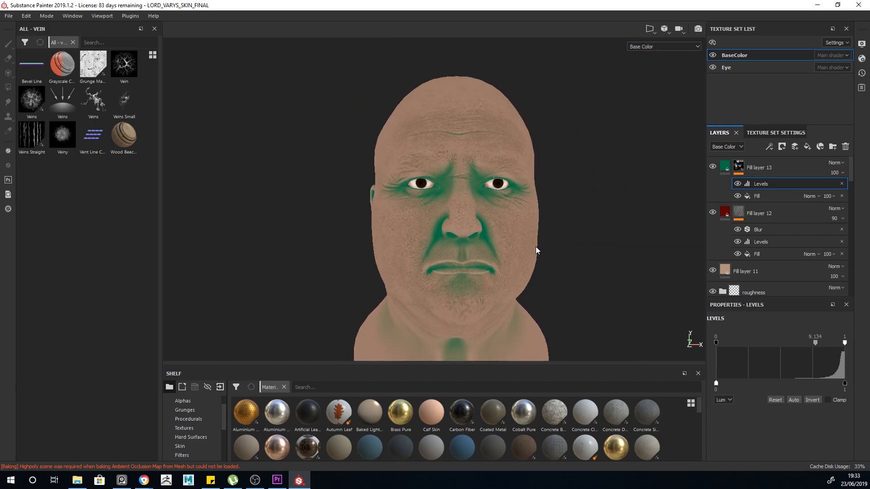
key(m)
scroll(524, 239, down, 2)
alt+drag(509, 231, 532, 234)
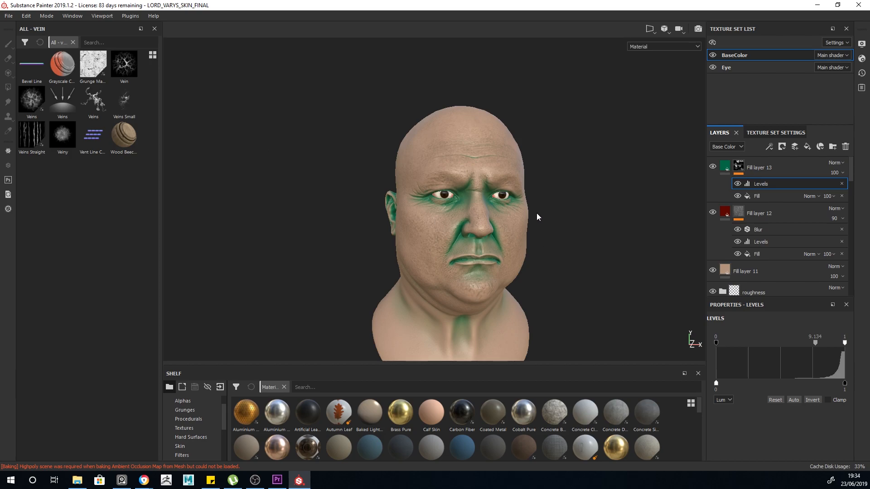
scroll(508, 205, up, 2)
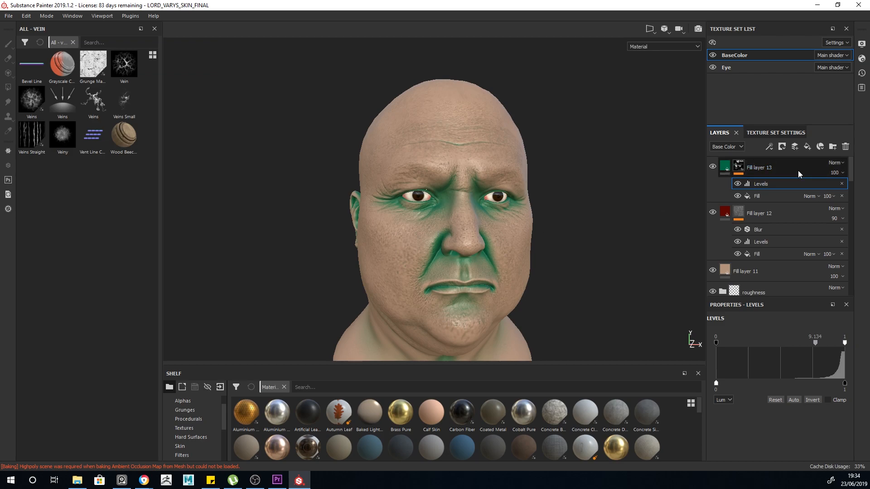
- Add a paint layer on top of the stack and set its base color blending mode to Passthrough
click(795, 146)
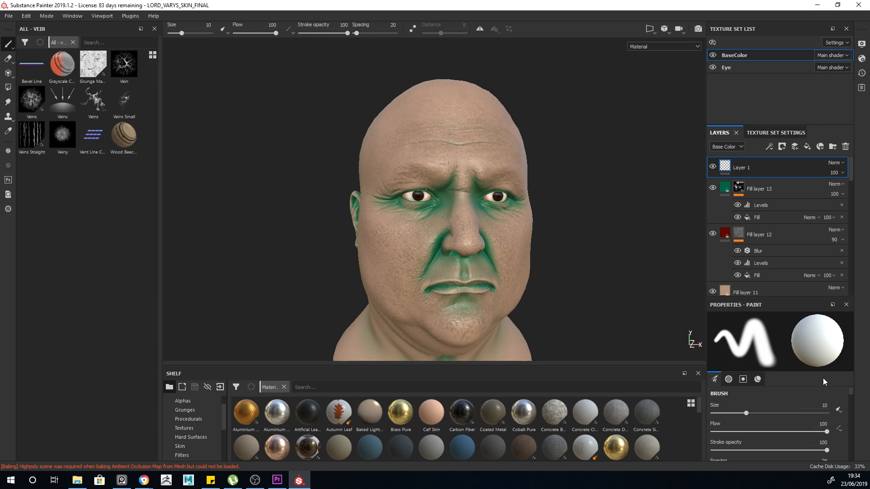
click(835, 163)
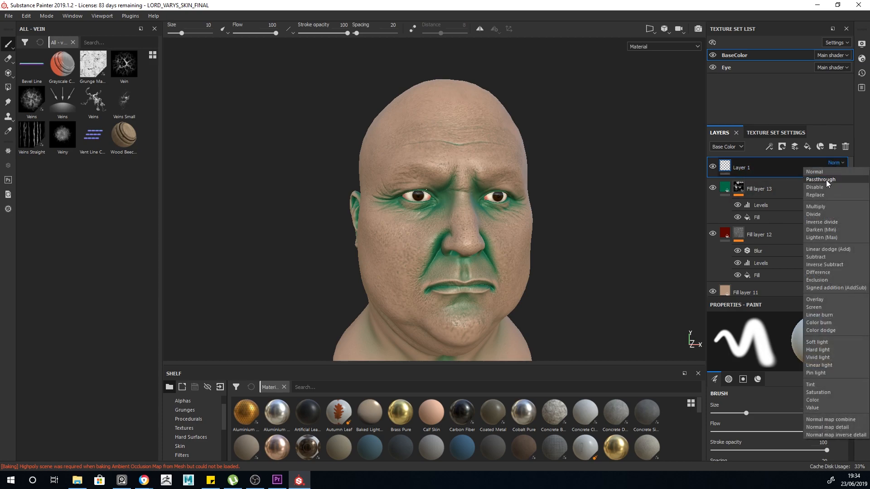
click(825, 180)
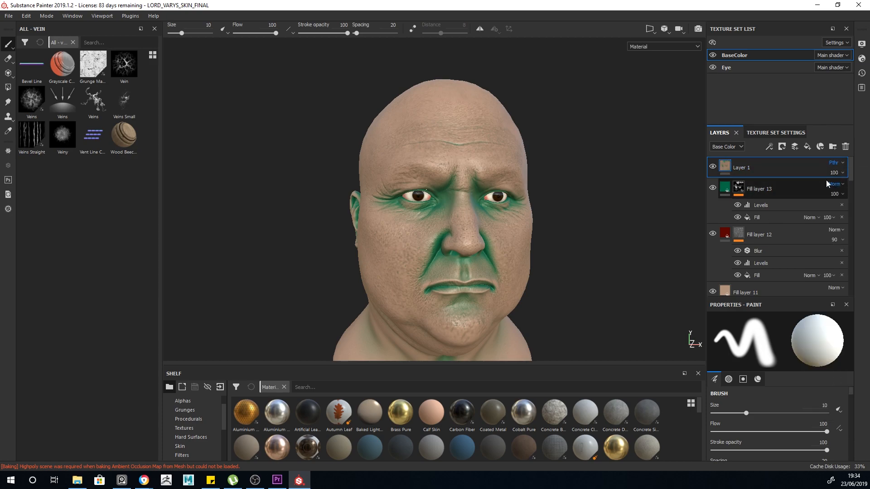
- Add an empty filter to the Passthrough paint layer and limit it to the color channel
right_click(744, 172)
click(763, 330)
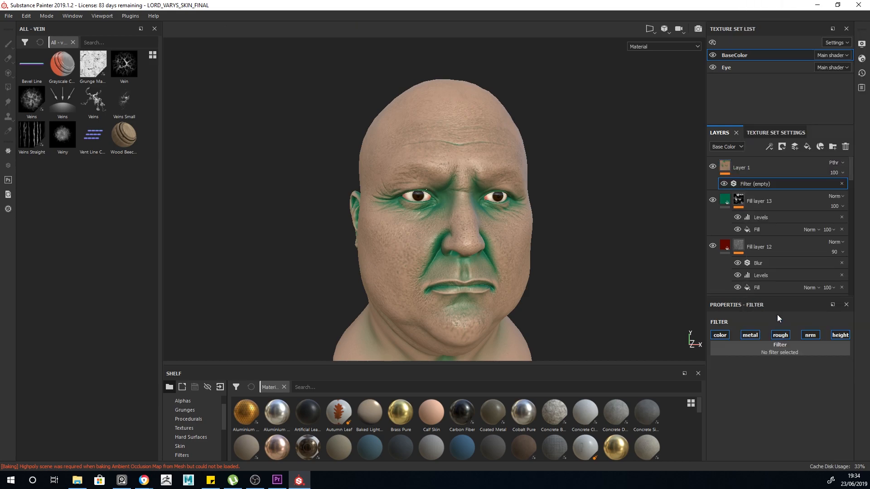
click(778, 335)
click(810, 335)
click(840, 335)
- Assign the HSL Perceptive filter, found by searching for "HSL", and set hue to 0.56 and saturation to 0.26
click(761, 349)
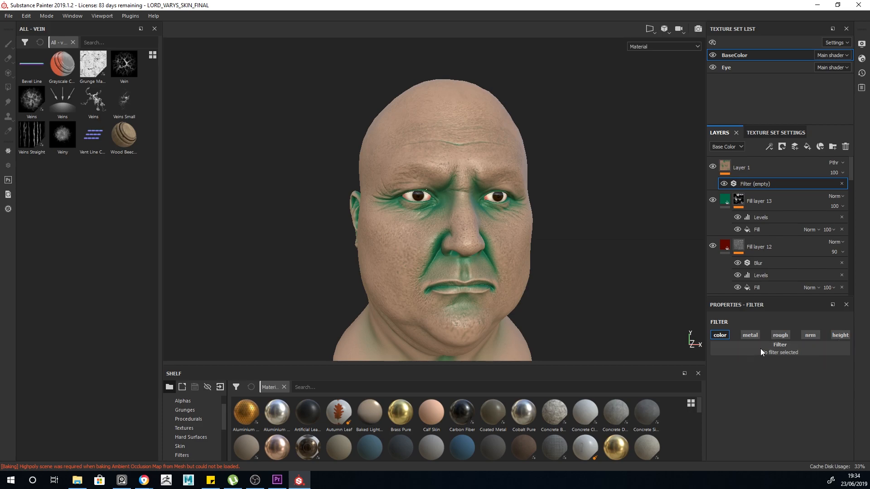
text(BLU)
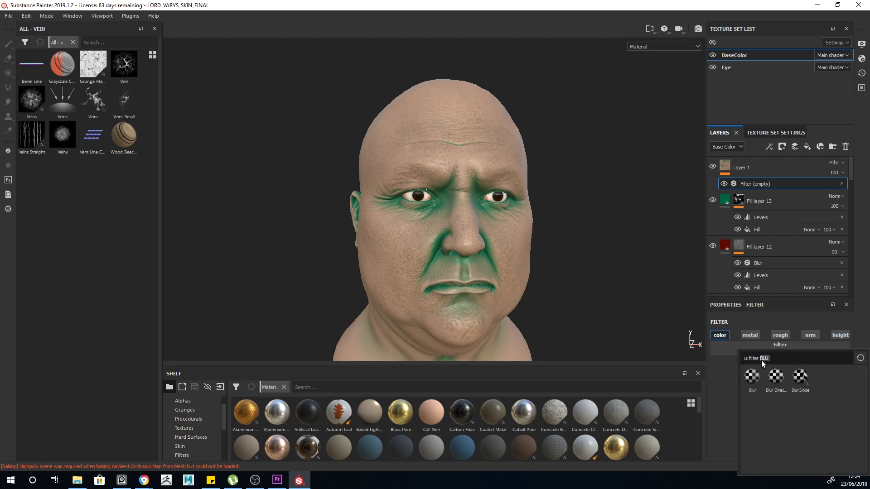
text(HSL)
click(758, 383)
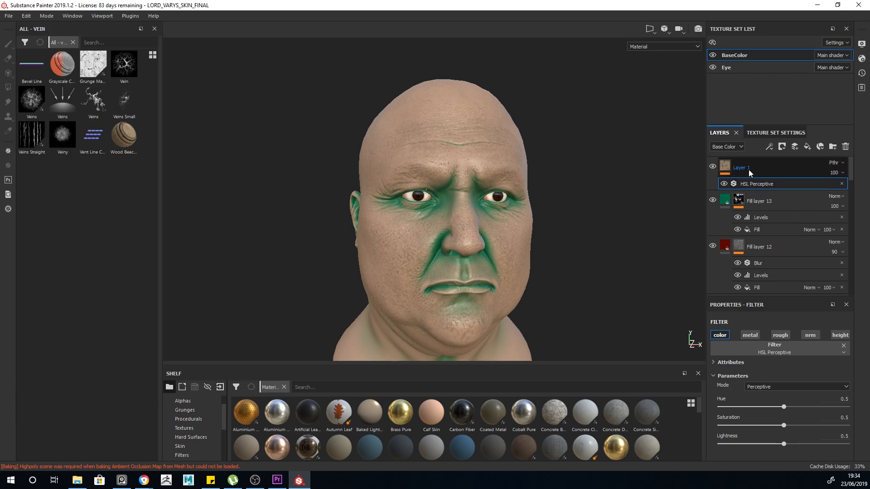
mouse_move(775, 425)
mouse_down()
mouse_move(757, 428)
mouse_move(806, 431)
mouse_move(818, 405)
mouse_move(738, 404)
mouse_move(790, 408)
mouse_move(741, 430)
mouse_move(798, 407)
mouse_move(791, 408)
mouse_up()
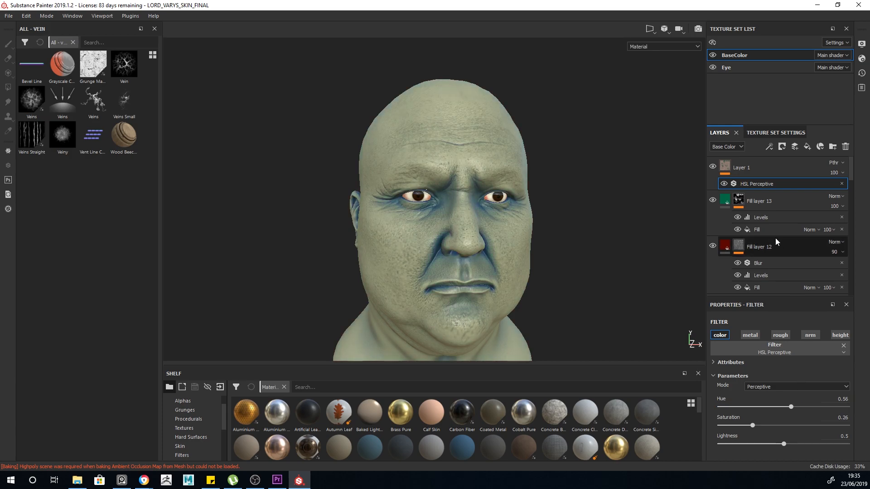
click(765, 170)
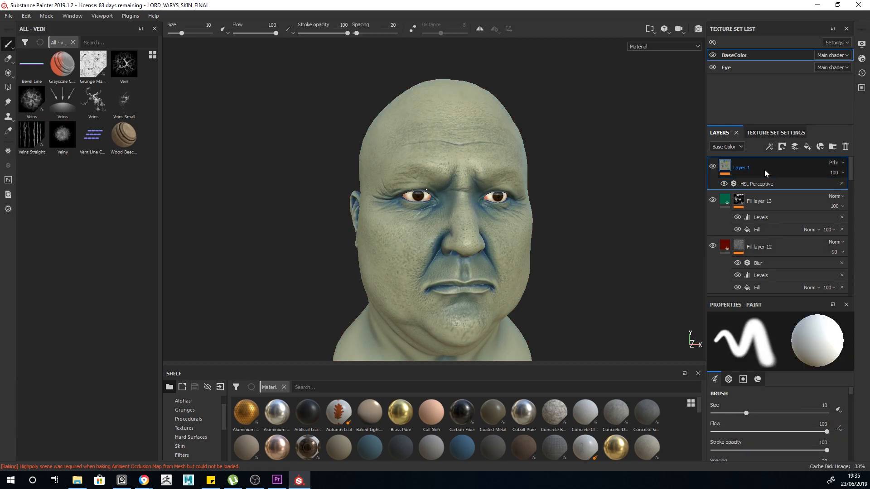
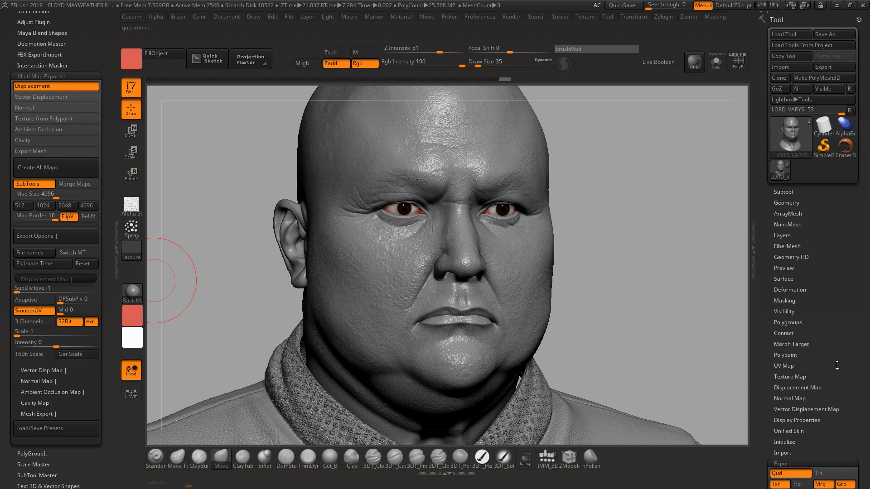
- Examine the head's subtool list and its geometry subdivision levels
drag(835, 363, 834, 344)
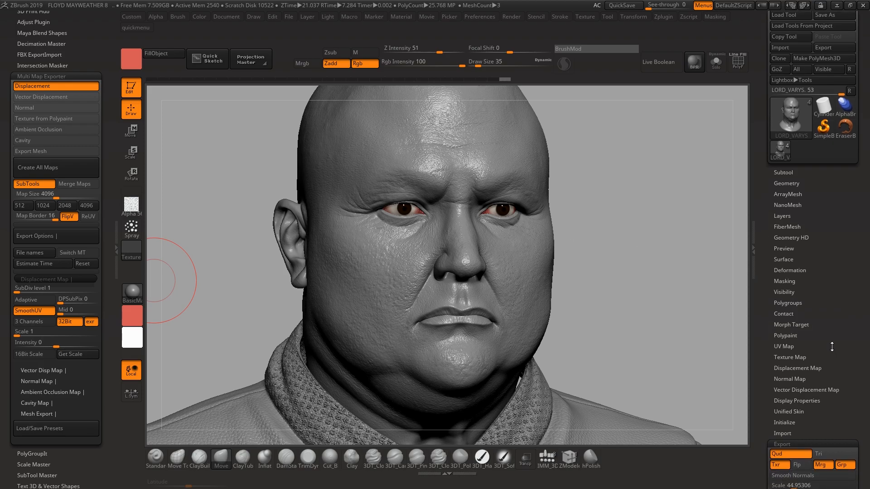
click(799, 171)
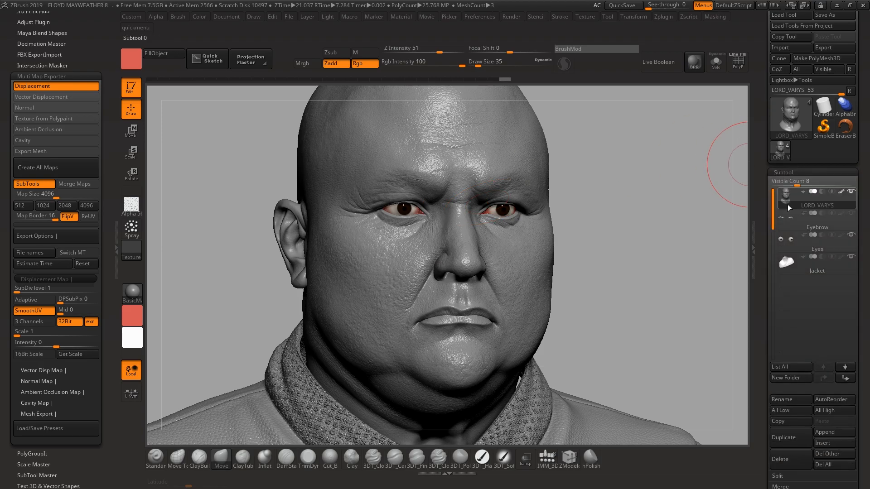
drag(866, 261, 866, 243)
scroll(866, 242, down, 2)
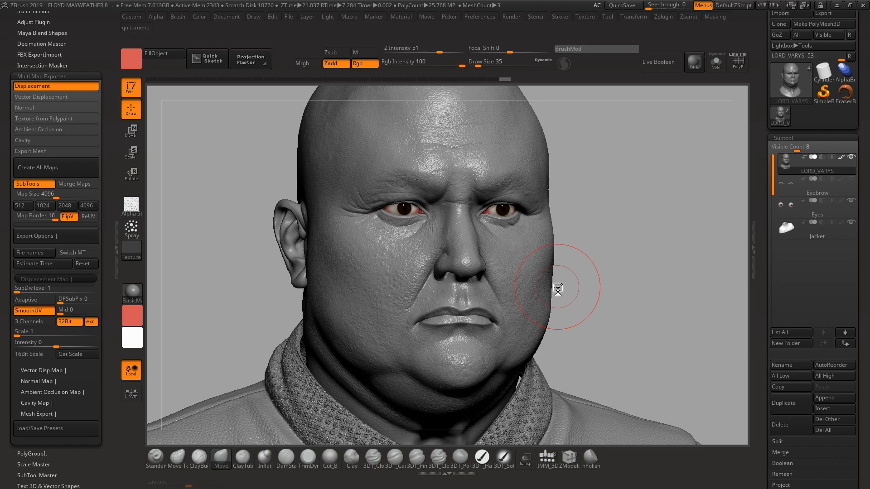
scroll(862, 167, down, 5)
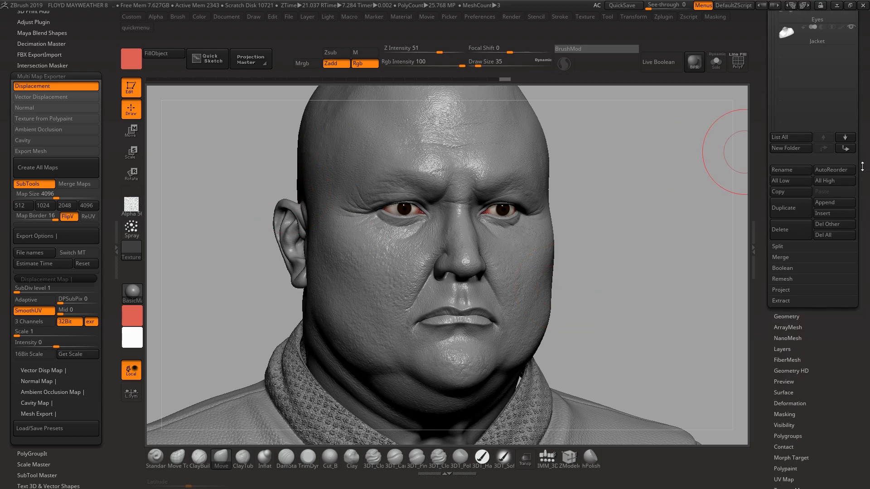
click(787, 316)
scroll(853, 394, up, 2)
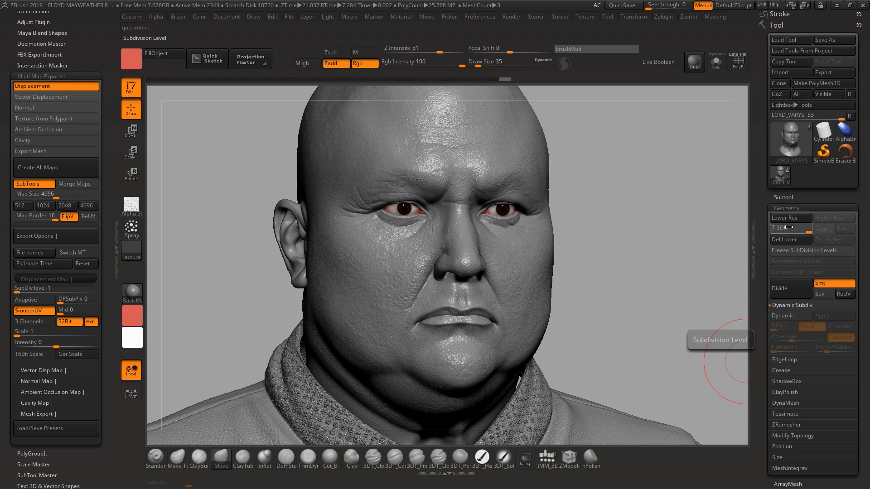
drag(793, 198, 793, 199)
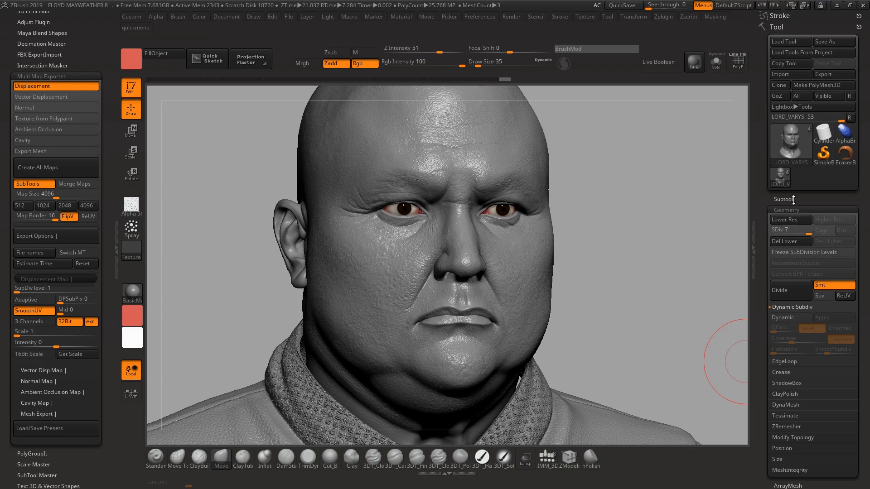
- Dock the Zplugin palette and expand the Multi Map Exporter with Displacement enabled
click(663, 17)
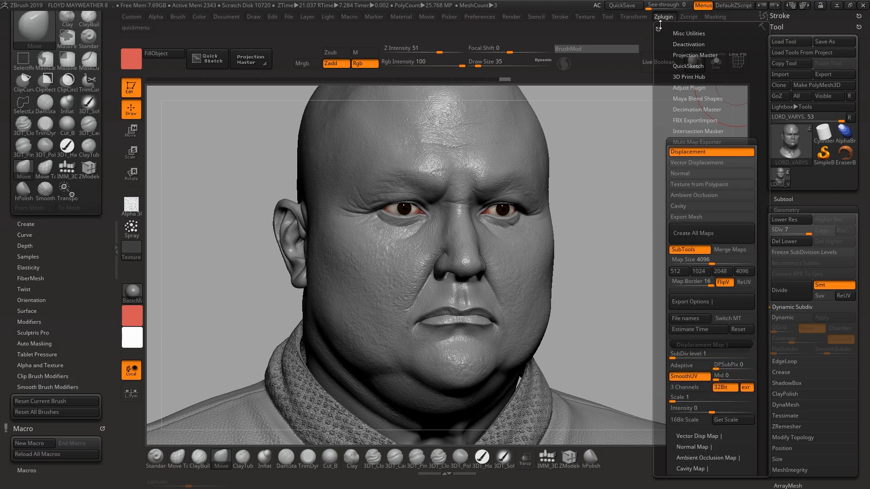
drag(658, 29, 16, 79)
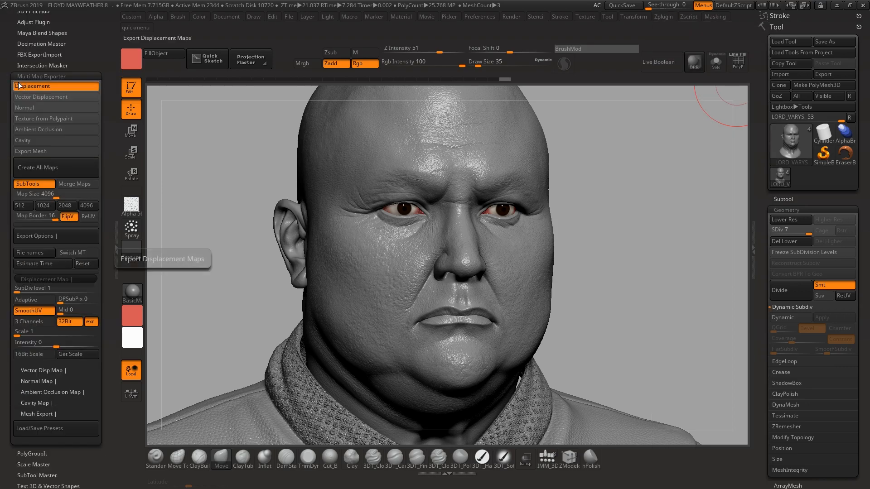
mouse_move(79, 36)
mouse_down()
mouse_move(79, 74)
mouse_move(66, 73)
mouse_up()
click(49, 115)
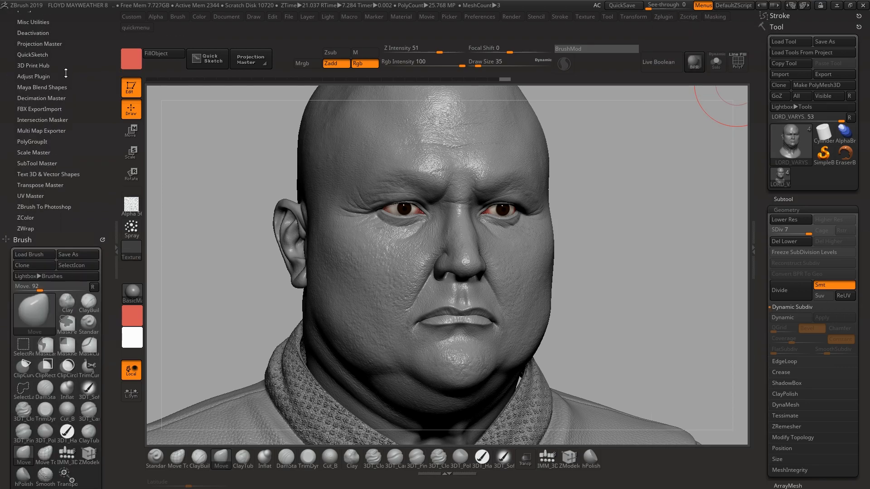
click(41, 131)
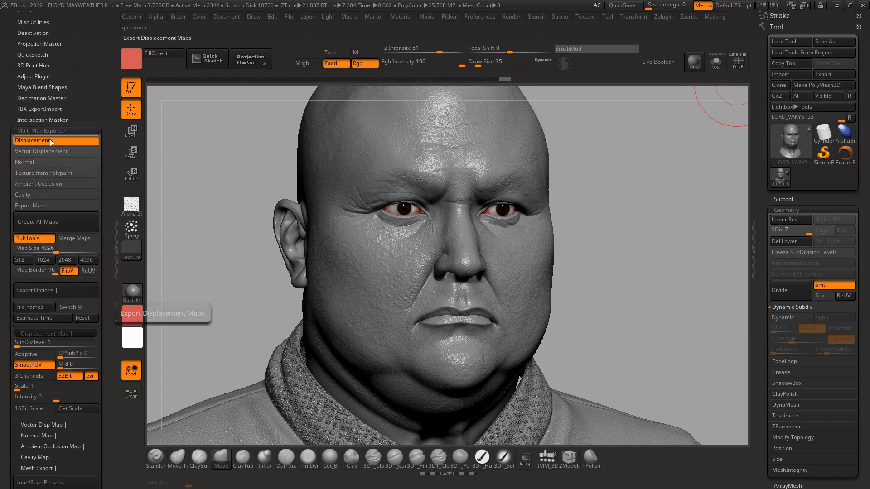
click(49, 143)
click(49, 141)
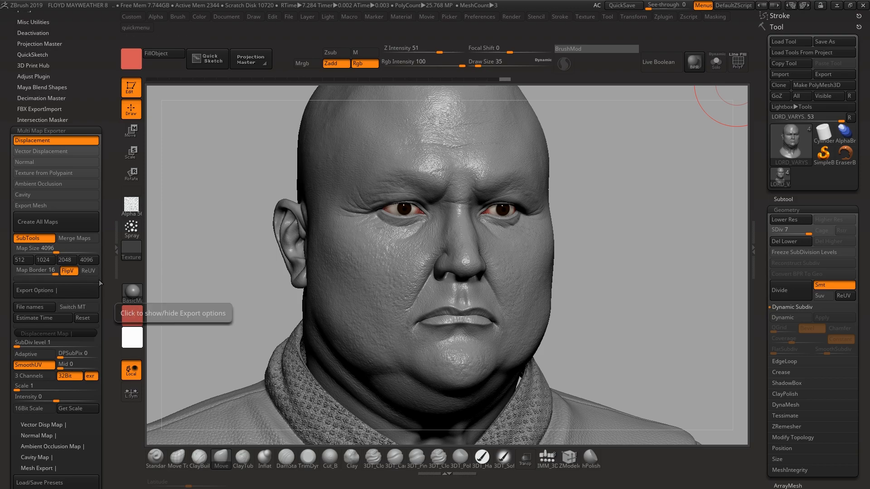
- Review the map export's file naming options, including the map type suffixes and UV tile ID format, and accept them
drag(101, 293, 101, 240)
click(71, 238)
click(72, 238)
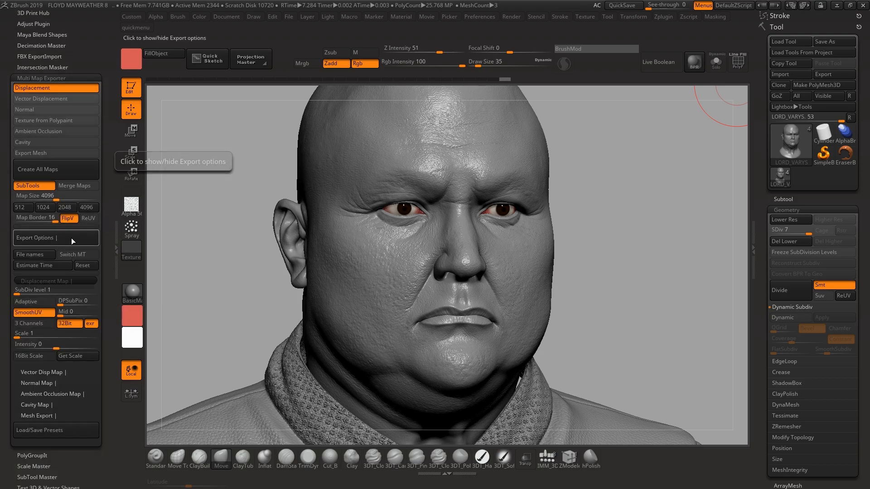
click(32, 256)
click(477, 253)
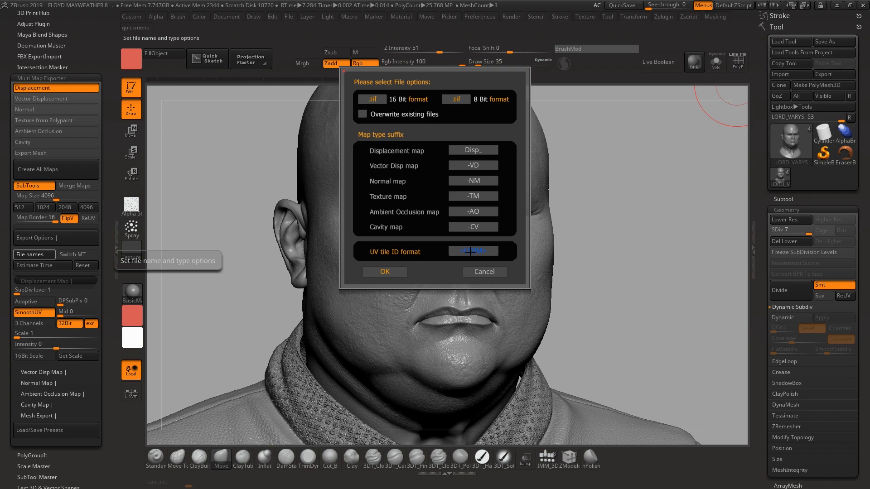
key(Return)
click(397, 270)
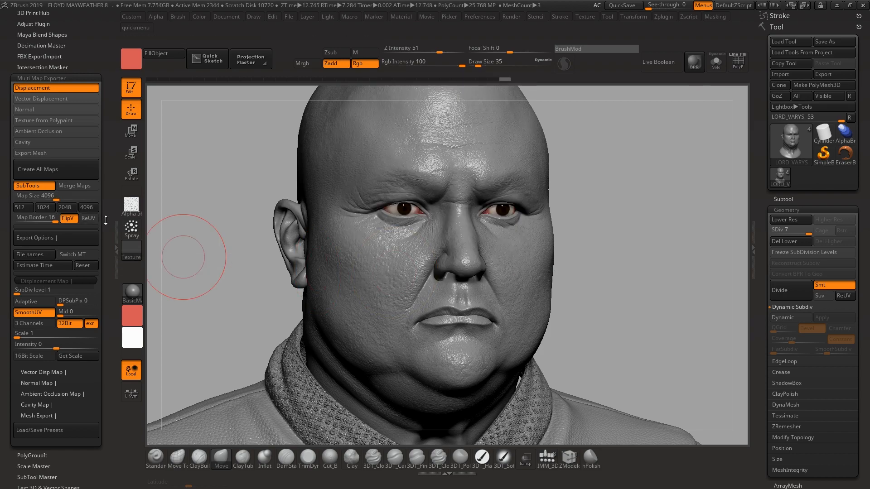
- Try a DPSubPix of 4 and return it to 0, and shift the displacement Mid value before restoring it to 0
scroll(103, 219, down, 3)
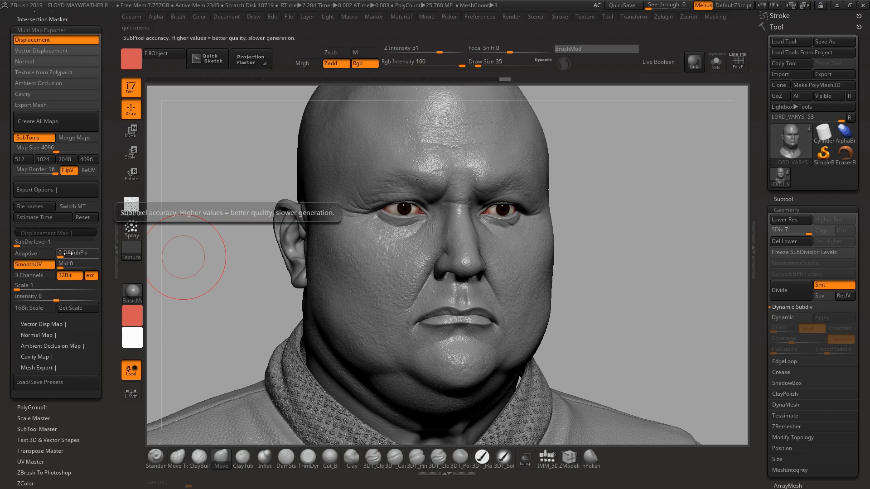
drag(83, 255, 93, 253)
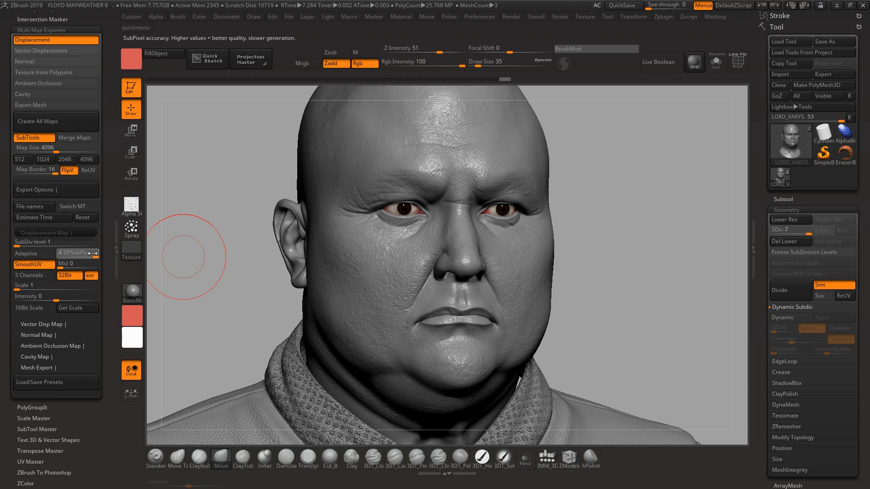
drag(93, 254, 57, 251)
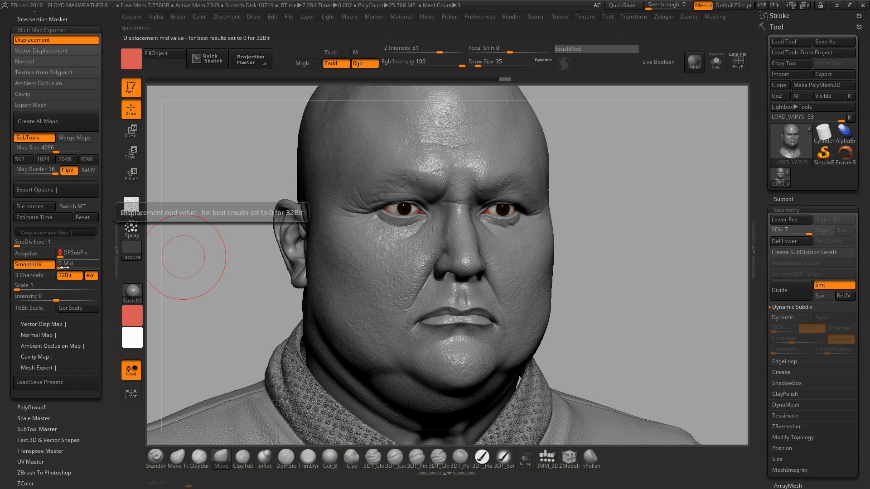
drag(64, 267, 70, 264)
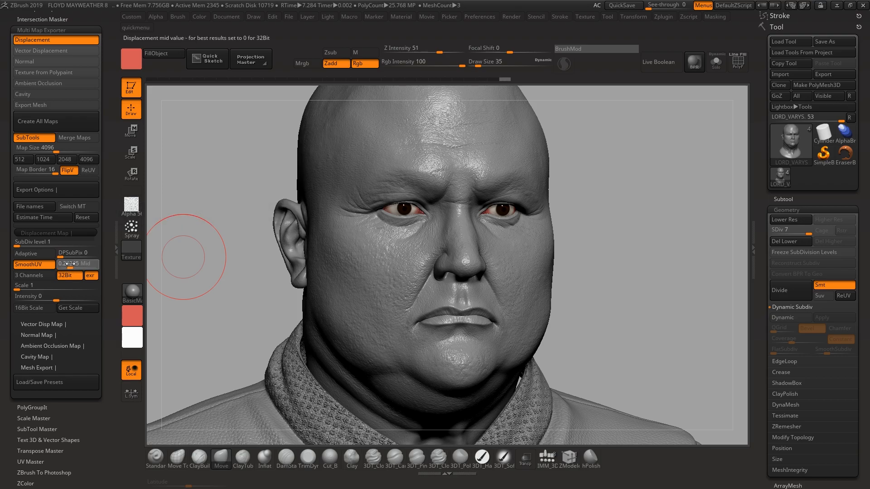
click(70, 264)
text(0)
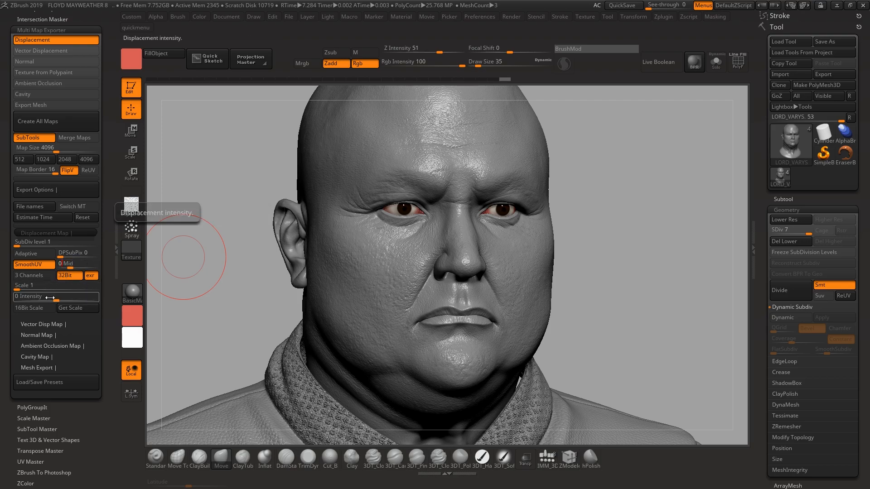
- Toggle EXR output for the 32Bit displacement map off and on again, and check the displacement Scale and Intensity settings
click(92, 278)
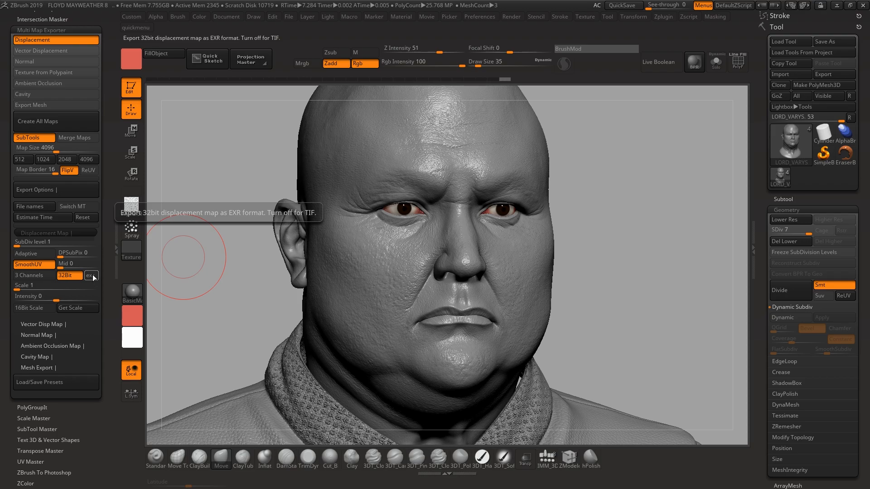
click(93, 279)
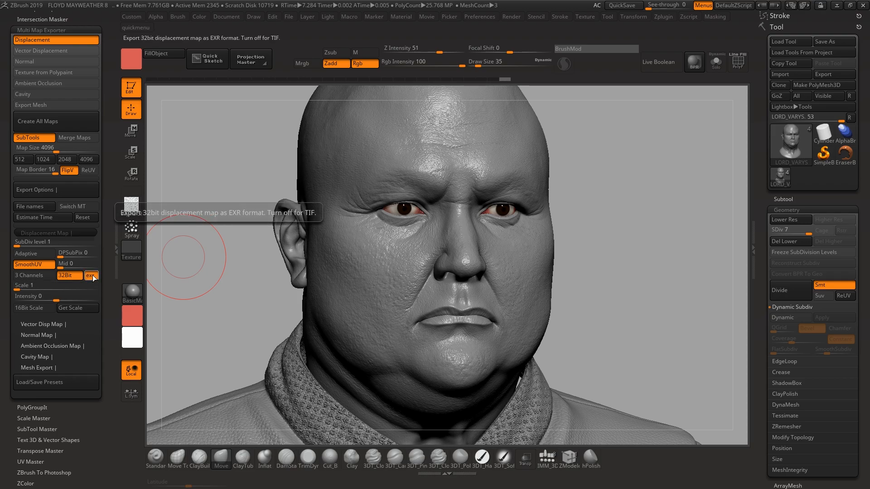
click(48, 285)
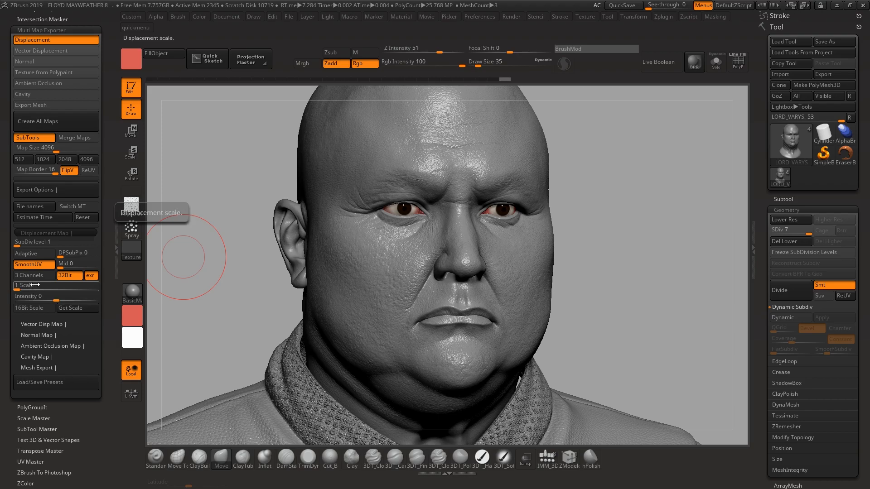
click(49, 296)
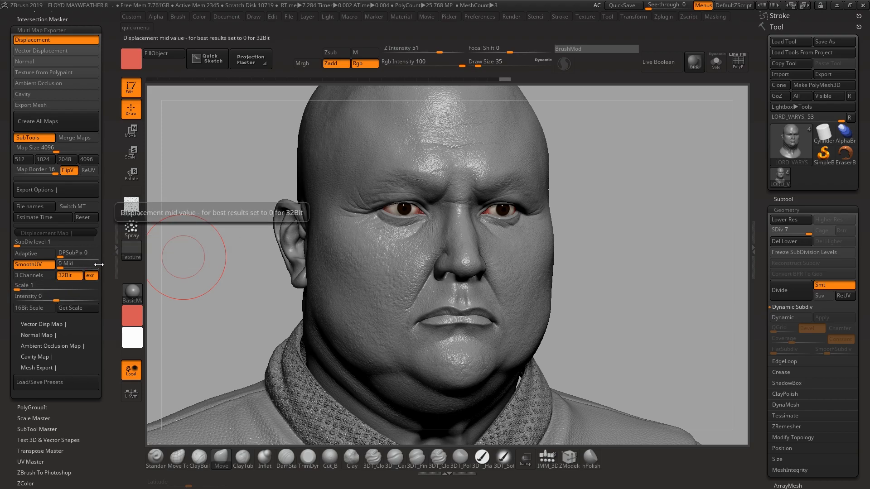
drag(104, 272, 104, 224)
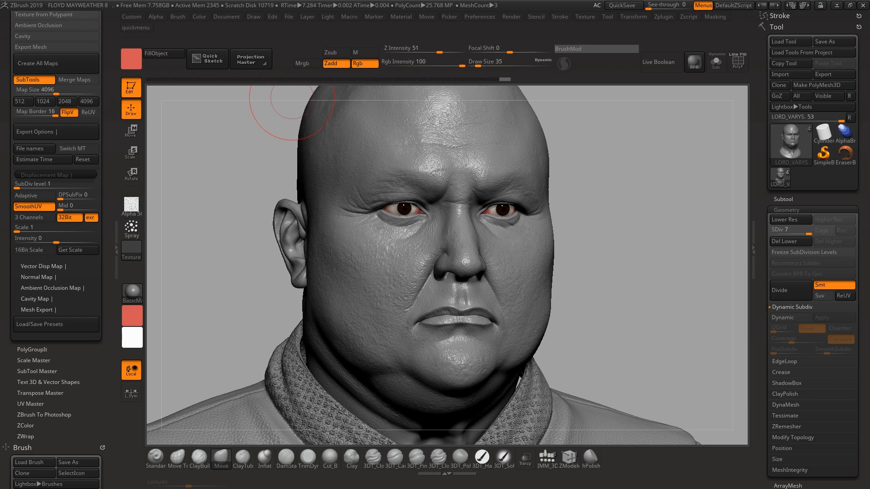
- Switch to the displacement reference board and inspect the step 1 notes on fixing bloated displacement
right_drag(0, 238, 368, 251)
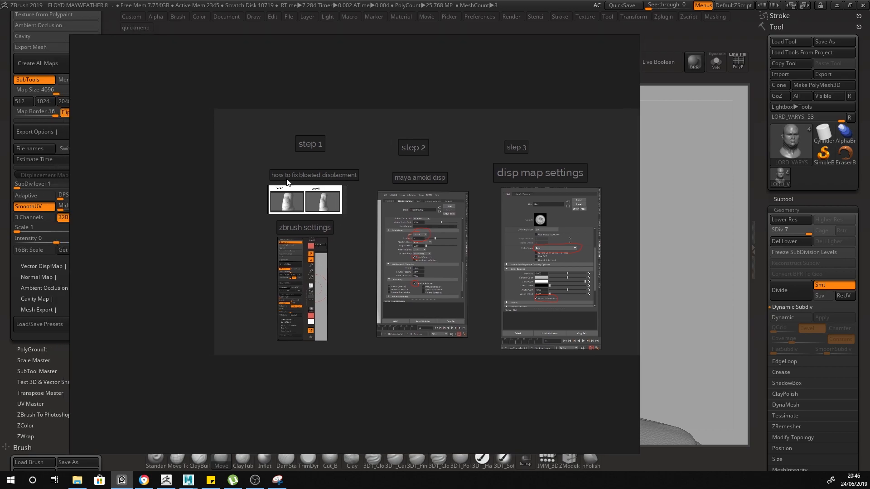
scroll(313, 207, up, 5)
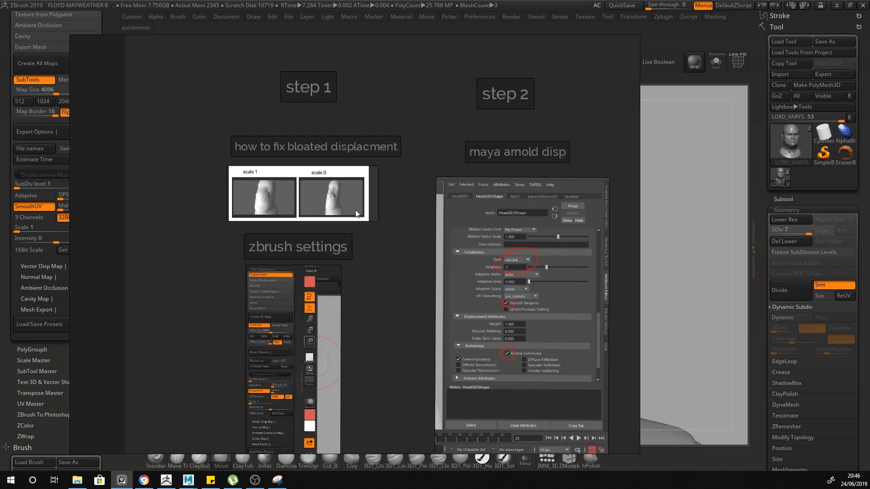